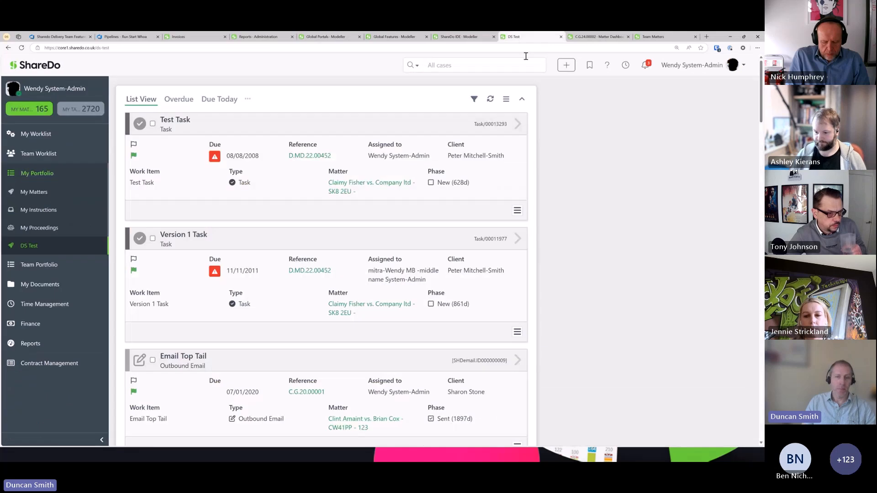
- Select the Test Task card in the DS Test list and clear its selection again
{"action": "key", "text": "ctrl+plus"}
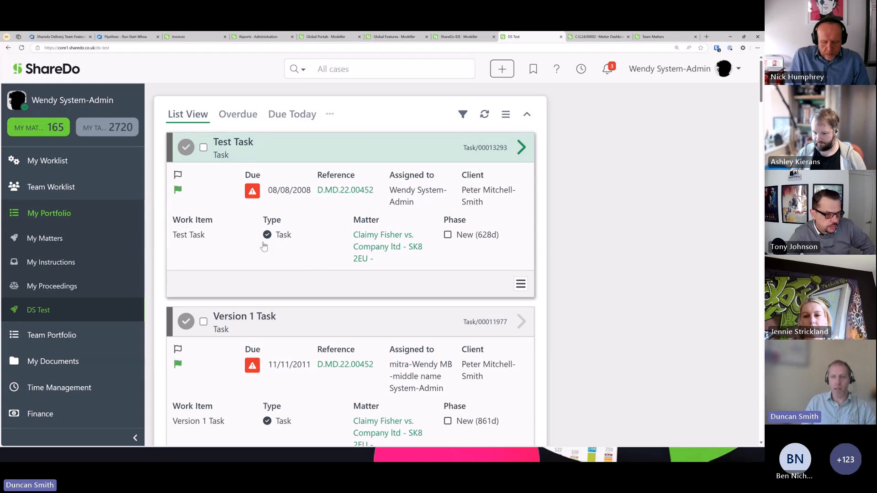
{"action": "left_click", "coordinate": [203, 147]}
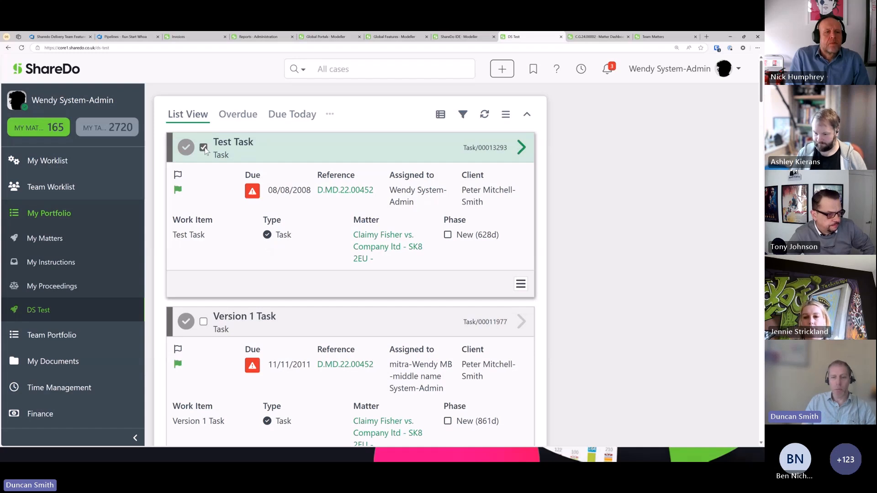
{"action": "left_click", "coordinate": [204, 148]}
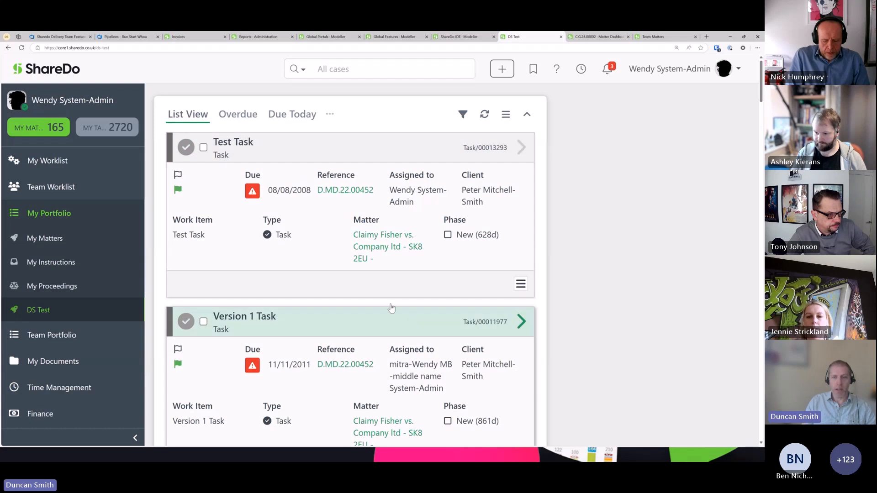
- View the Team Tasks cards, toggle the Outbound SMS card's selection on and off, and open the team's Document expectations list
{"action": "left_click", "coordinate": [193, 34]}
{"action": "mouse_move", "coordinate": [70, 188]}
{"action": "mouse_move", "coordinate": [68, 170]}
{"action": "left_click", "coordinate": [149, 185]}
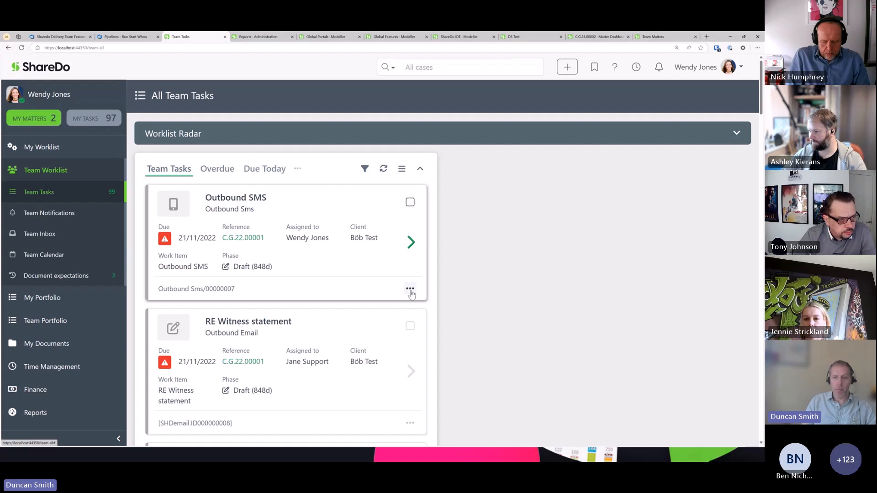
{"action": "left_click", "coordinate": [410, 204]}
{"action": "left_click", "coordinate": [411, 204]}
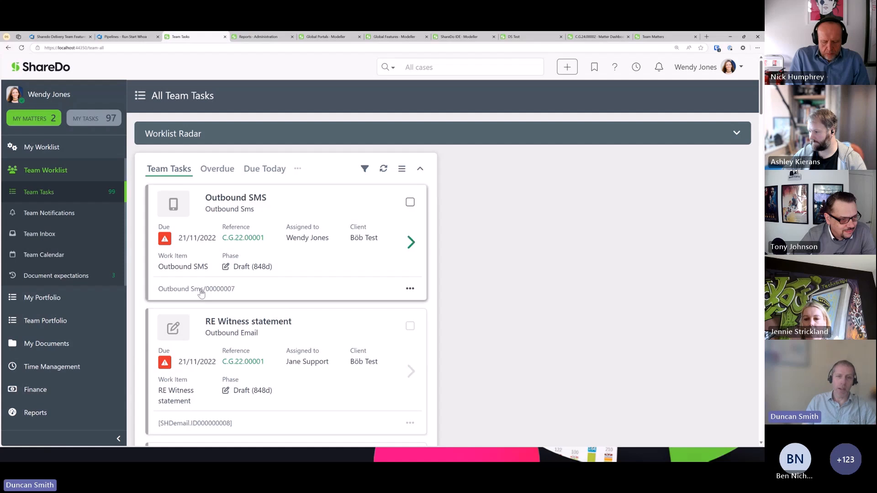
{"action": "left_click", "coordinate": [94, 278]}
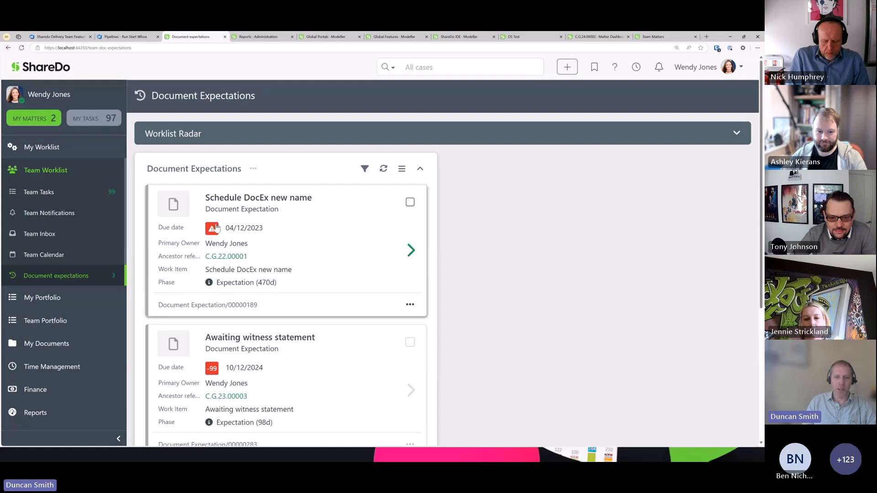
{"action": "mouse_move", "coordinate": [78, 307]}
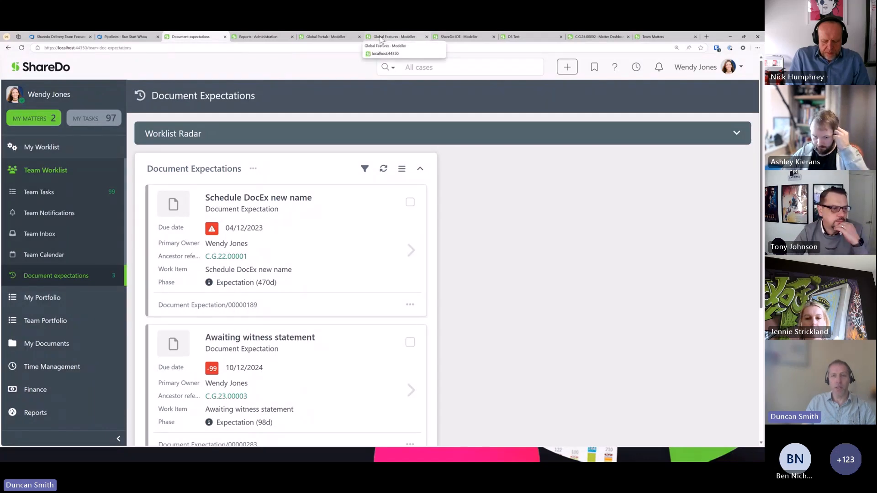
- Scaffold a List View Custom Template named MyTemplate in the Developer IDE
{"action": "left_click", "coordinate": [330, 40]}
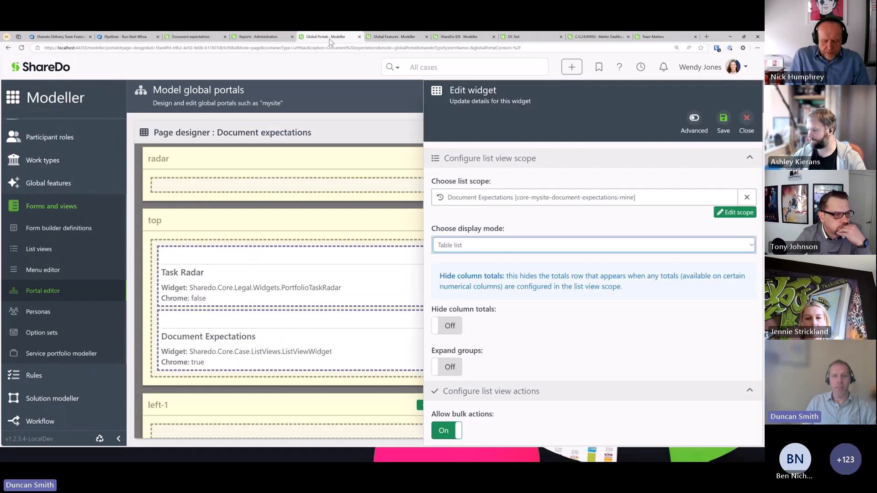
{"action": "left_click", "coordinate": [393, 37]}
{"action": "left_click", "coordinate": [460, 38]}
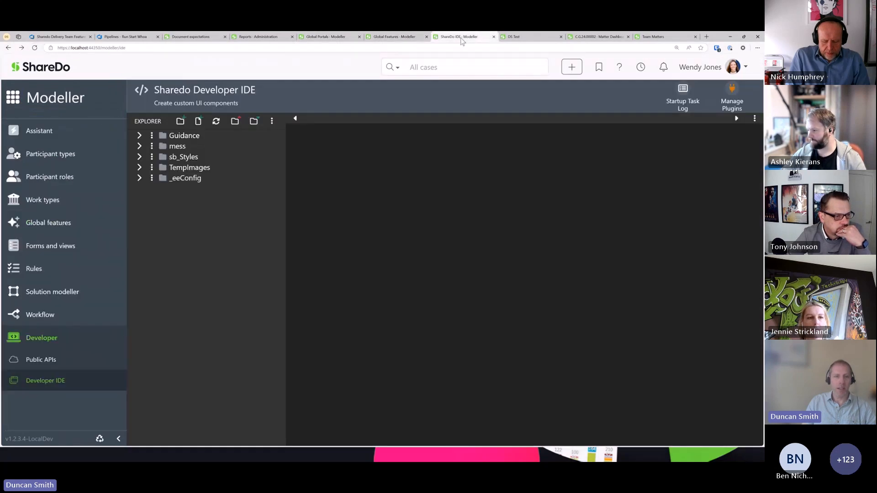
{"action": "left_click", "coordinate": [271, 122]}
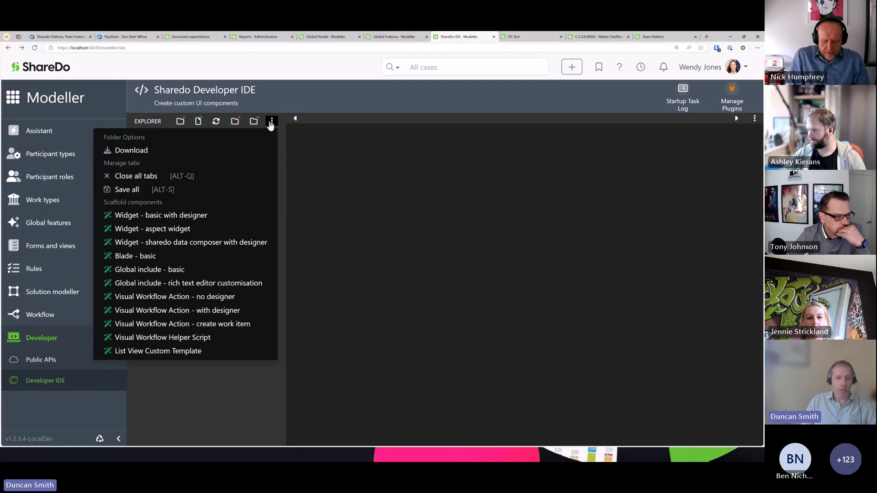
{"action": "left_click", "coordinate": [146, 353]}
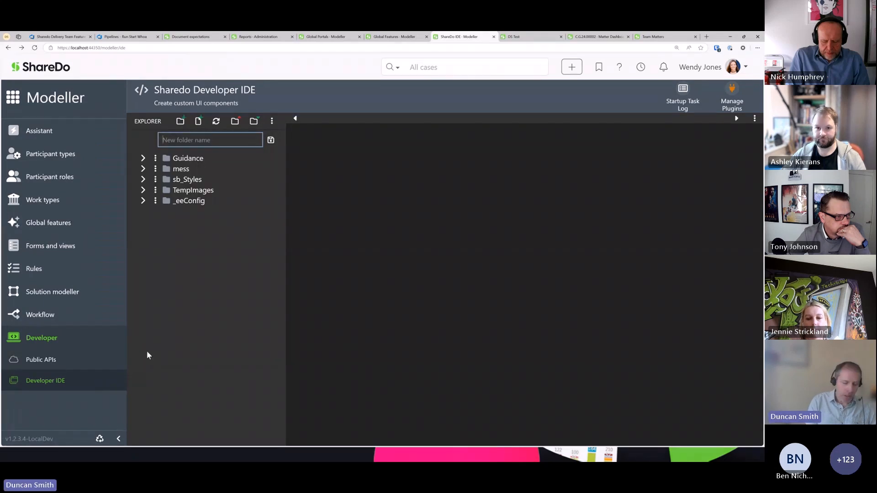
{"action": "type", "text": "MyTemplate"}
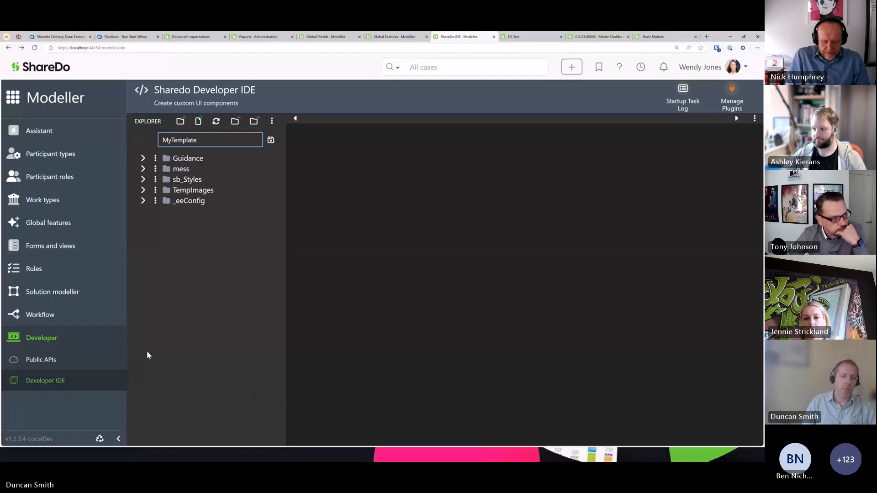
{"action": "key", "text": "Return"}
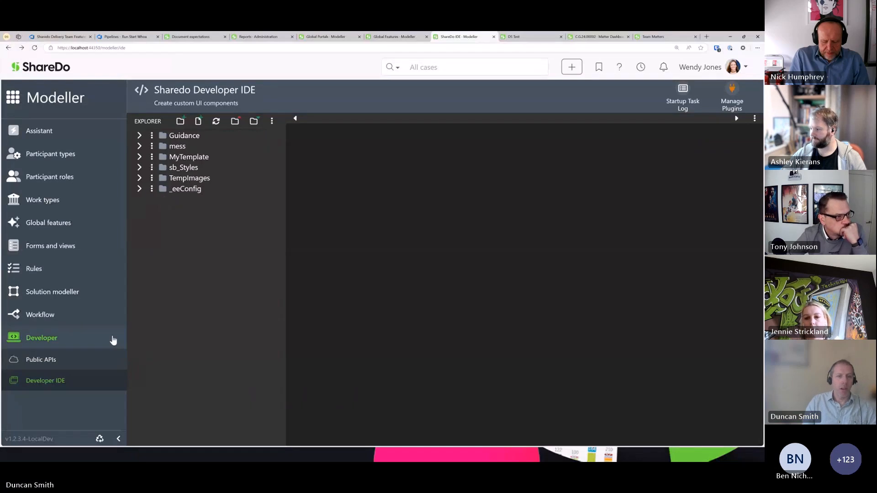
- Set the friendly name in MyTemplate.lv-template.json to "New template!"
{"action": "left_click", "coordinate": [139, 157]}
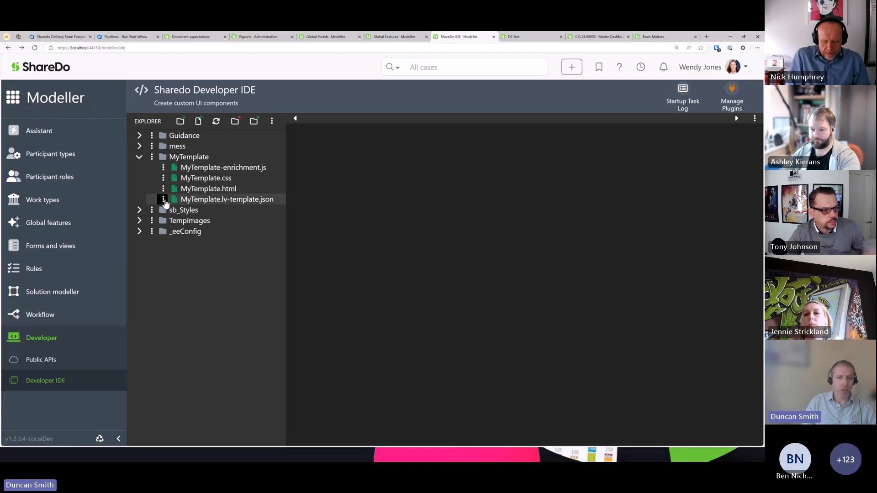
{"action": "left_click", "coordinate": [269, 200]}
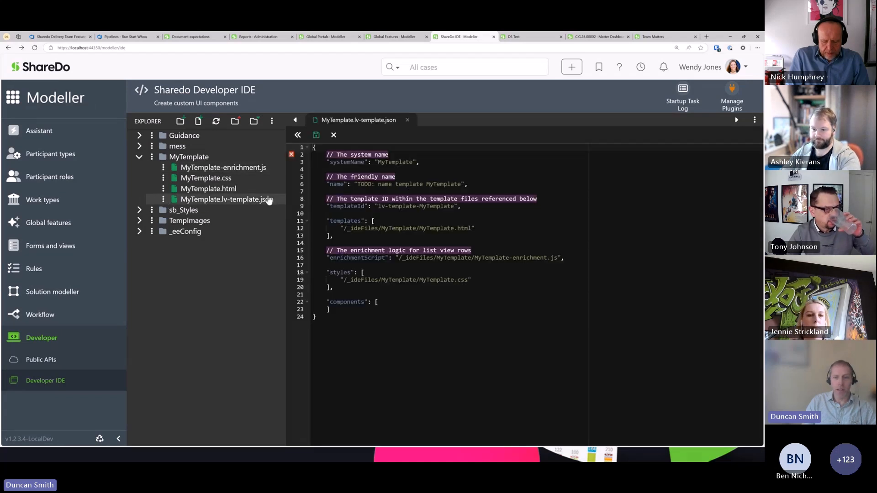
{"action": "left_click_drag", "start_coordinate": [357, 184], "coordinate": [453, 185]}
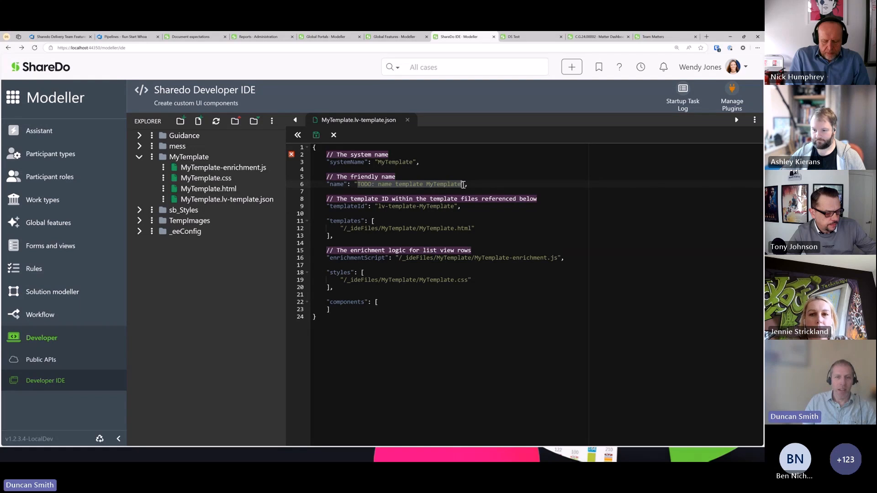
{"action": "type", "text": "New template!"}
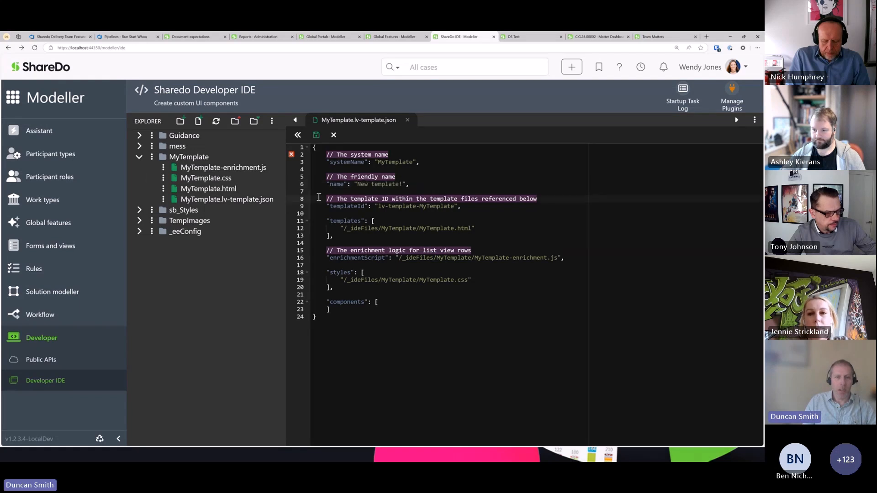
- View MyTemplate.html and add "background: azure;" to the .my-listview-card rule in MyTemplate.css
{"action": "left_click", "coordinate": [229, 190]}
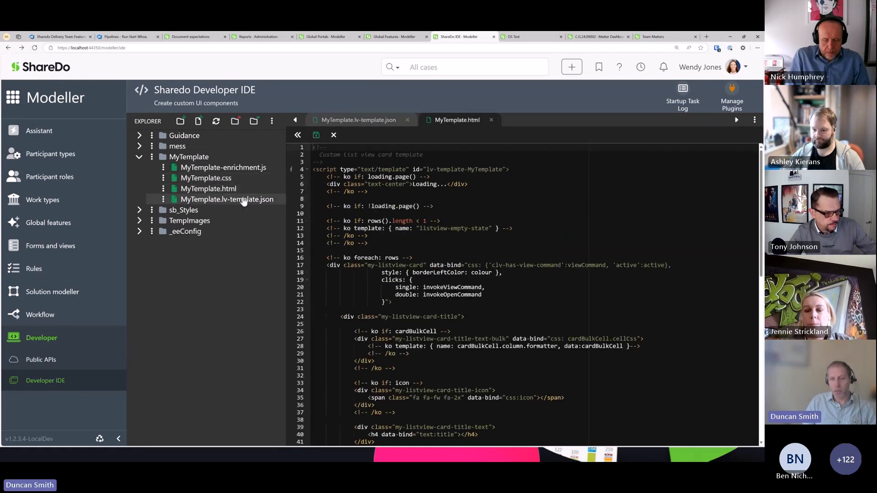
{"action": "left_click", "coordinate": [227, 184]}
{"action": "left_click", "coordinate": [415, 219]}
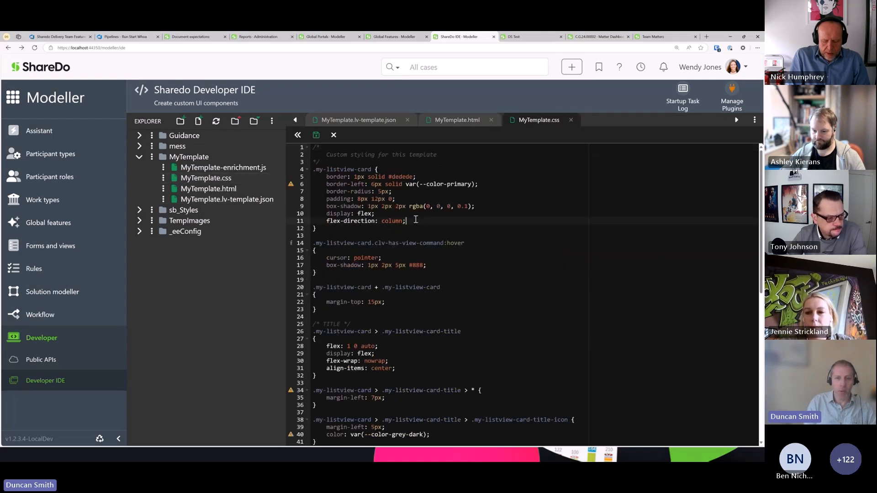
{"action": "key", "text": "Return"}
{"action": "type", "text": "backg"}
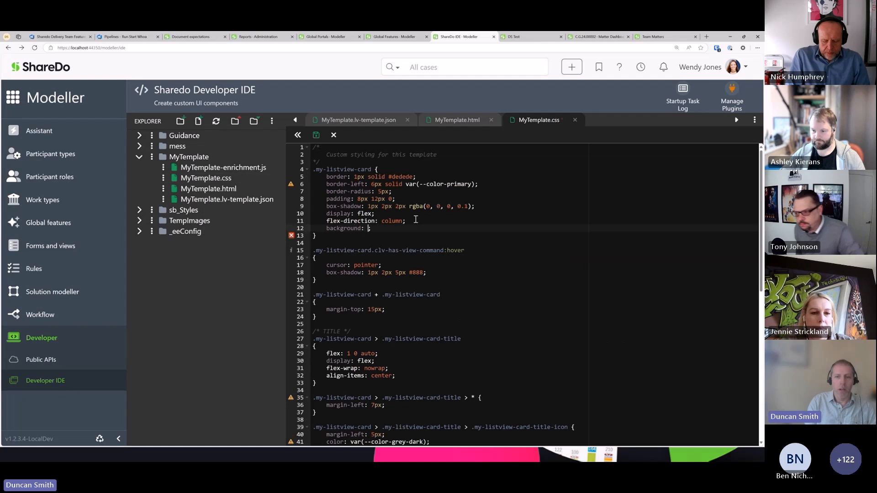
{"action": "type", "text": "round: a;zu"}
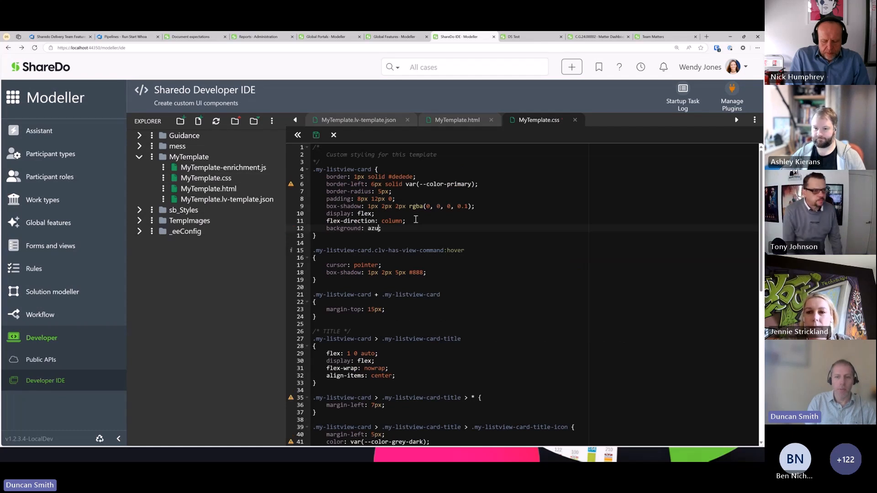
{"action": "type", "text": "re"}
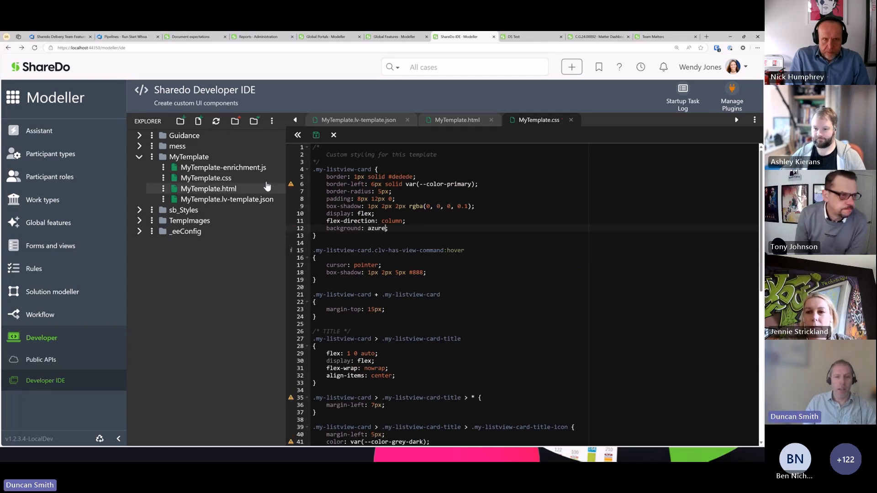
- Uncomment the rows.forEach block in MyTemplate-enrichment.js, change the title suffix to " !!", and save the file
{"action": "left_click", "coordinate": [246, 168]}
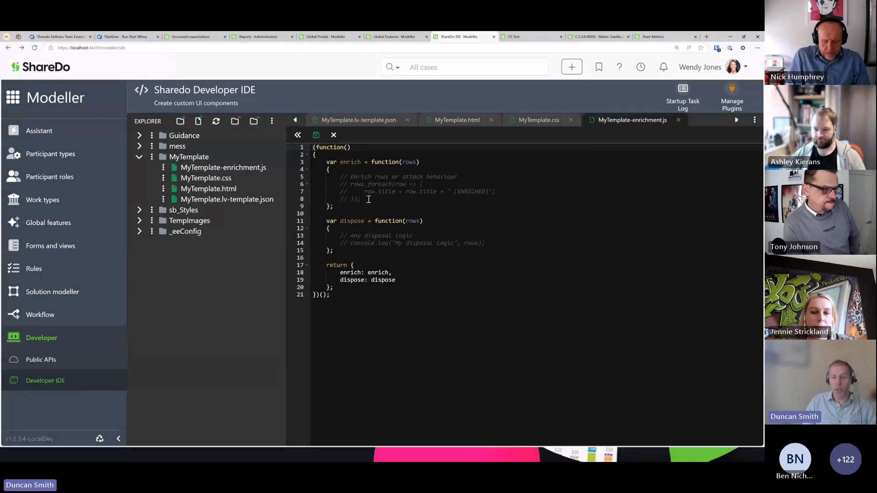
{"action": "left_click_drag", "start_coordinate": [369, 200], "coordinate": [341, 186]}
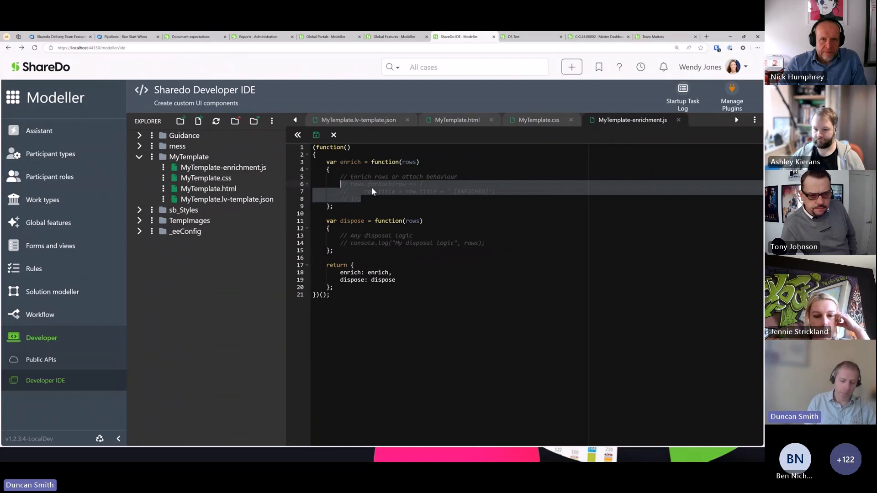
{"action": "key", "text": "ctrl+slash"}
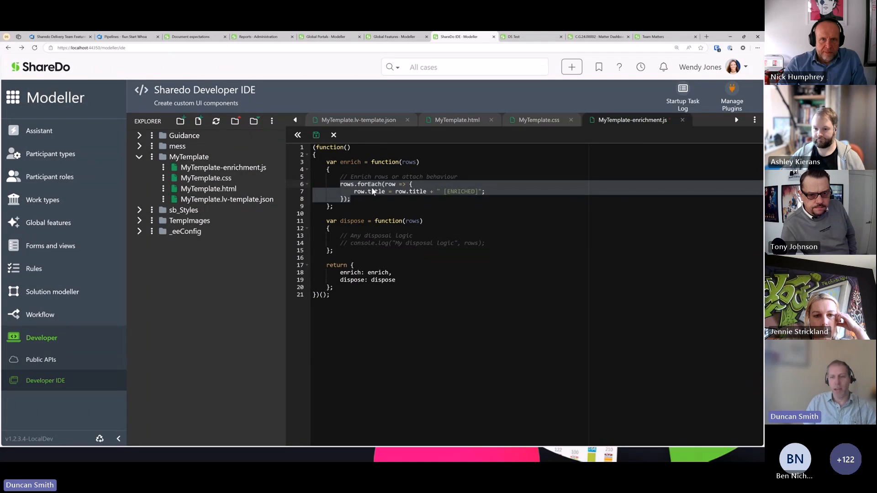
{"action": "left_click", "coordinate": [444, 192]}
{"action": "left_click_drag", "start_coordinate": [460, 192], "coordinate": [475, 191]}
{"action": "type", "text": "!!"}
{"action": "key", "text": "ctrl+s"}
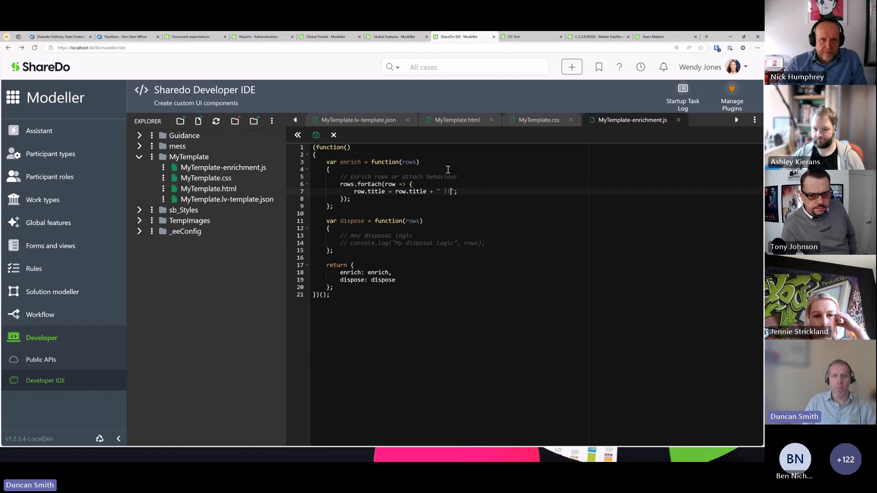
- Run the modeller's recycle action and reload the Document expectations page designer under global portals
{"action": "left_click", "coordinate": [99, 439]}
{"action": "left_click", "coordinate": [322, 37]}
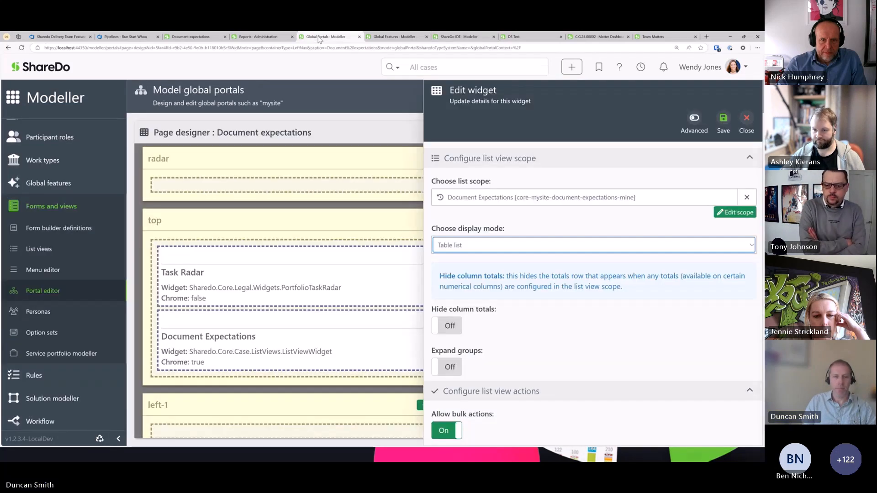
{"action": "key", "text": "F5"}
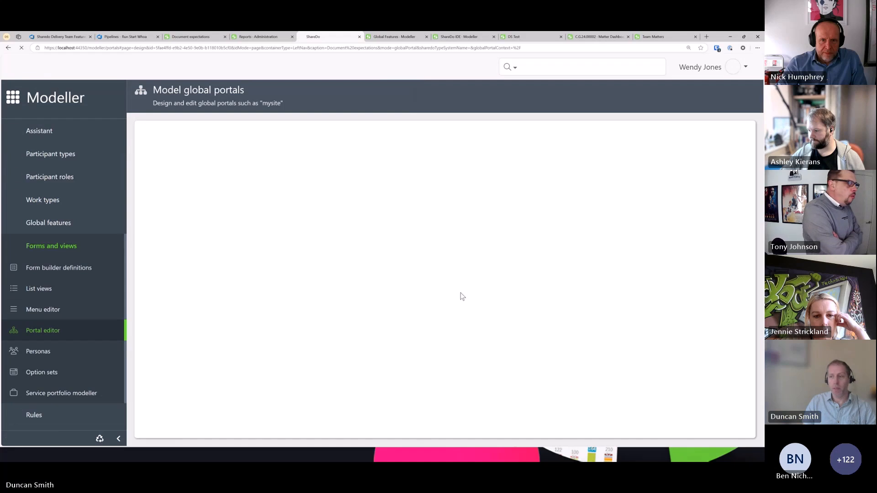
{"action": "left_click", "coordinate": [722, 167]}
{"action": "scroll", "coordinate": [431, 272], "scroll_direction": "down", "scroll_amount": 3}
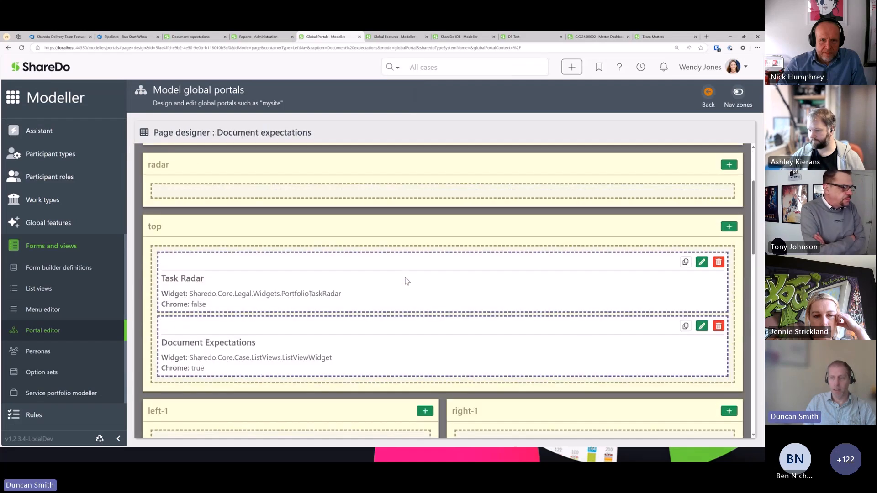
- Set the Document Expectations widget's display mode to "Card view - custom template" with "New template!", and save the widget and page changes
{"action": "left_click", "coordinate": [701, 326]}
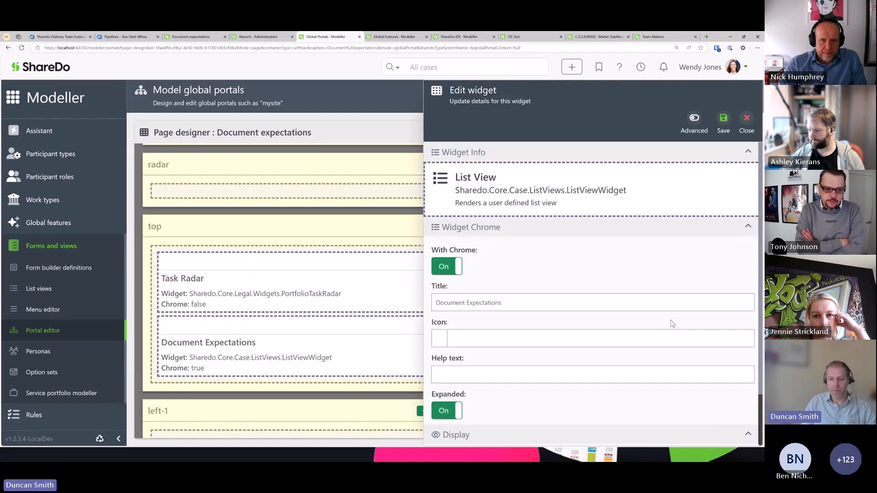
{"action": "scroll", "coordinate": [621, 343], "scroll_direction": "down", "scroll_amount": 7}
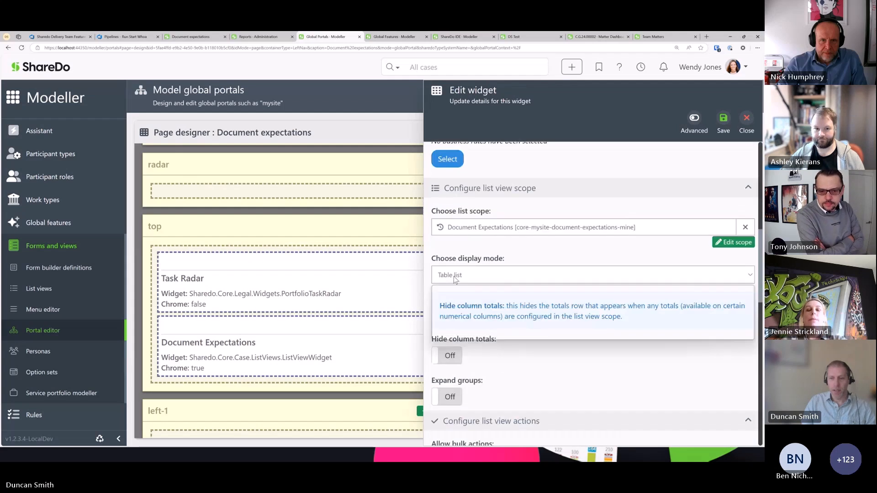
{"action": "left_click", "coordinate": [454, 276]}
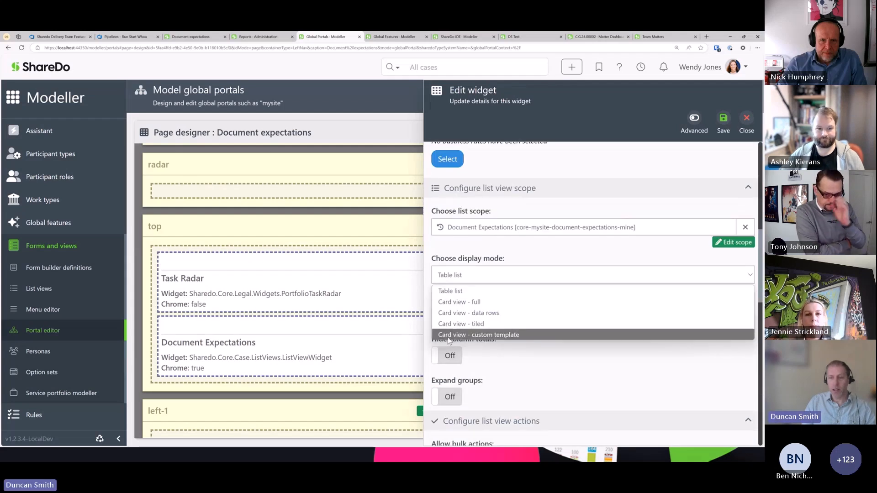
{"action": "left_click", "coordinate": [463, 337]}
{"action": "left_click", "coordinate": [473, 341]}
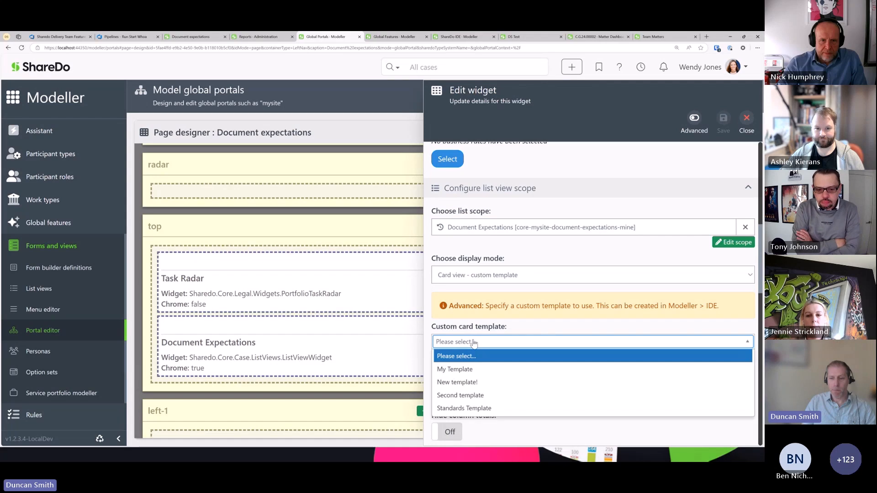
{"action": "left_click", "coordinate": [463, 388]}
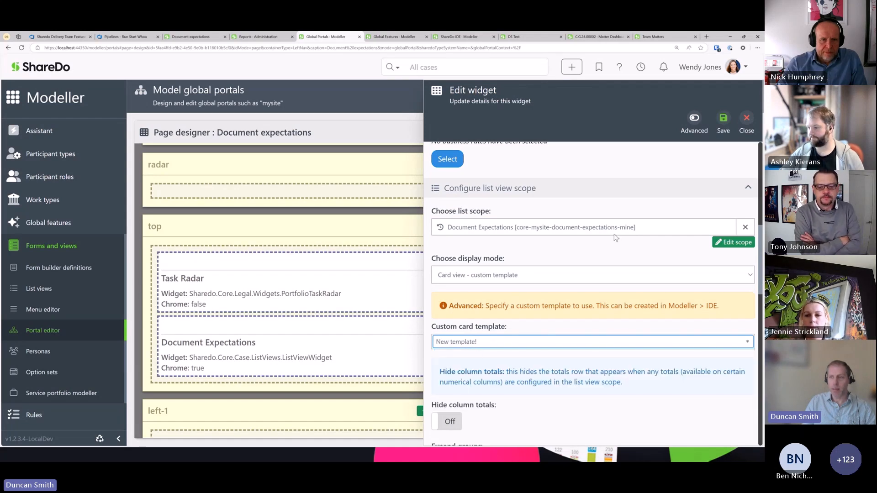
{"action": "left_click", "coordinate": [721, 131]}
{"action": "left_click", "coordinate": [623, 97]}
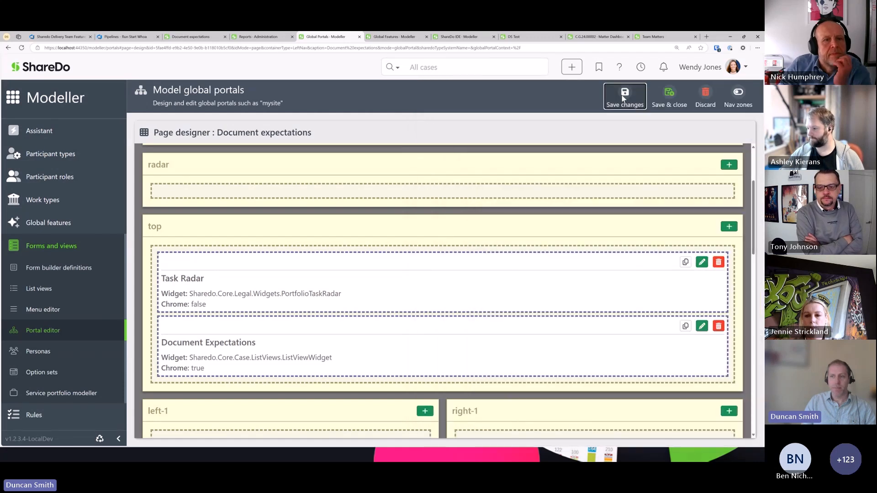
- Reset the configuration cache and view the Document expectations page under My Worklist
{"action": "left_click", "coordinate": [100, 439]}
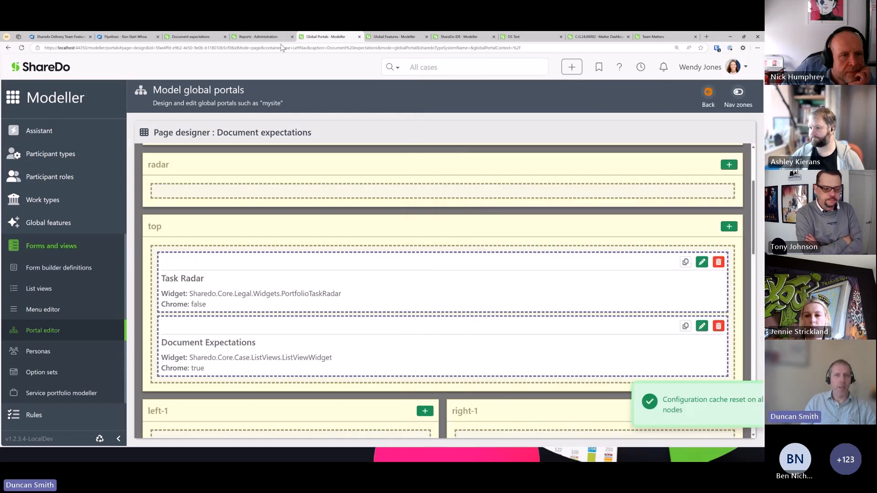
{"action": "left_click", "coordinate": [202, 38]}
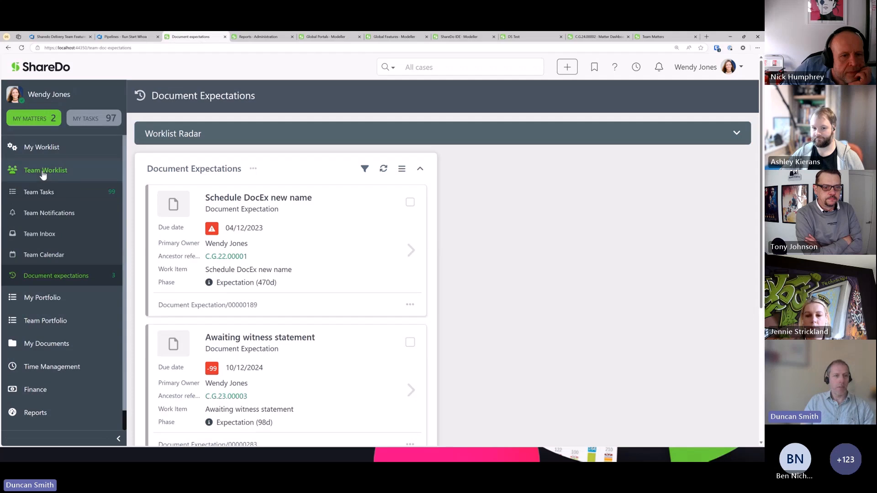
{"action": "mouse_move", "coordinate": [124, 159]}
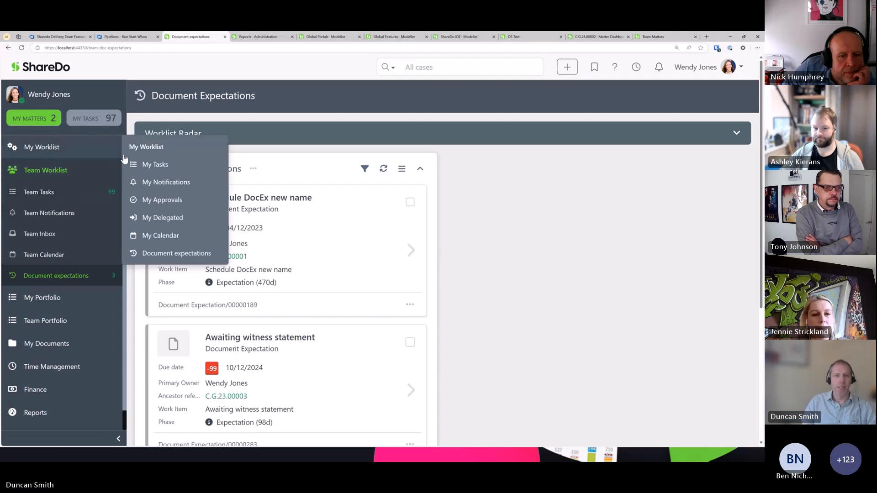
{"action": "left_click", "coordinate": [166, 254]}
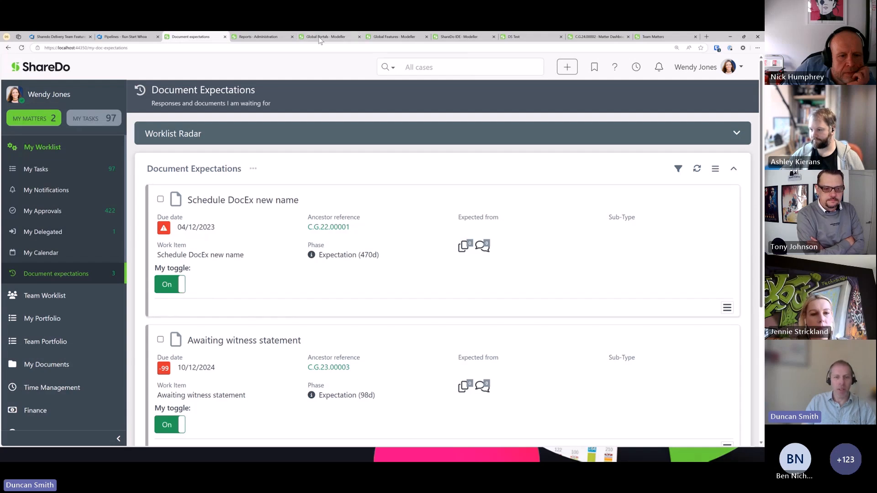
- Try the "My toggle" switch on the "Schedule DocEx new name" card and dismiss the work item details
{"action": "left_click", "coordinate": [168, 286]}
{"action": "left_click", "coordinate": [173, 291]}
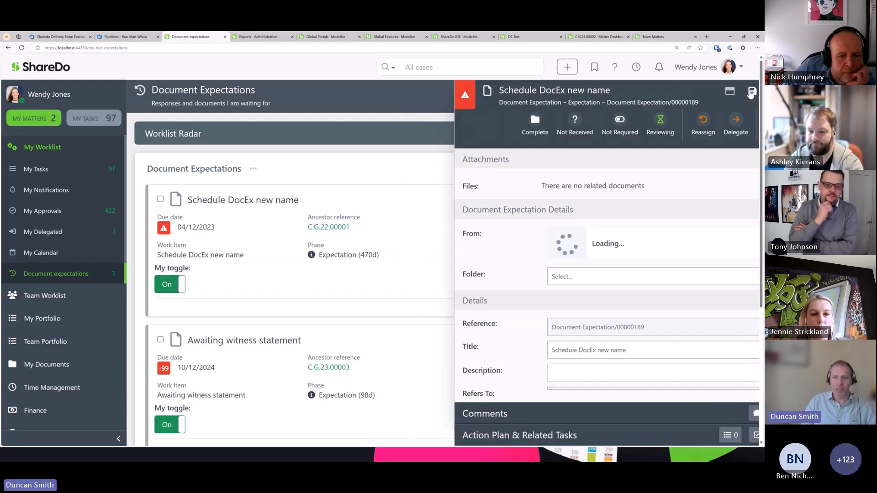
{"action": "left_click", "coordinate": [751, 92]}
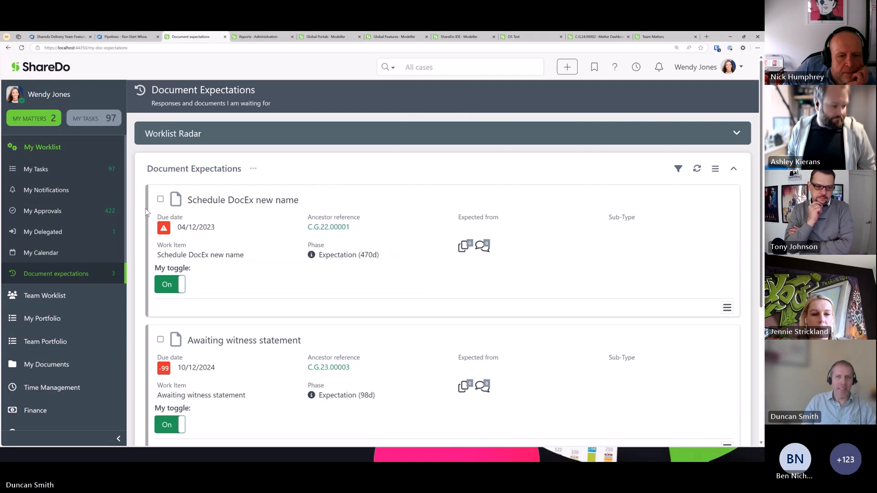
- Set the Document Expectations widget's custom card template to "New template!" and save the widget and page changes
{"action": "left_click", "coordinate": [325, 37]}
{"action": "left_click", "coordinate": [389, 37]}
{"action": "left_click", "coordinate": [326, 37]}
{"action": "left_click", "coordinate": [702, 327]}
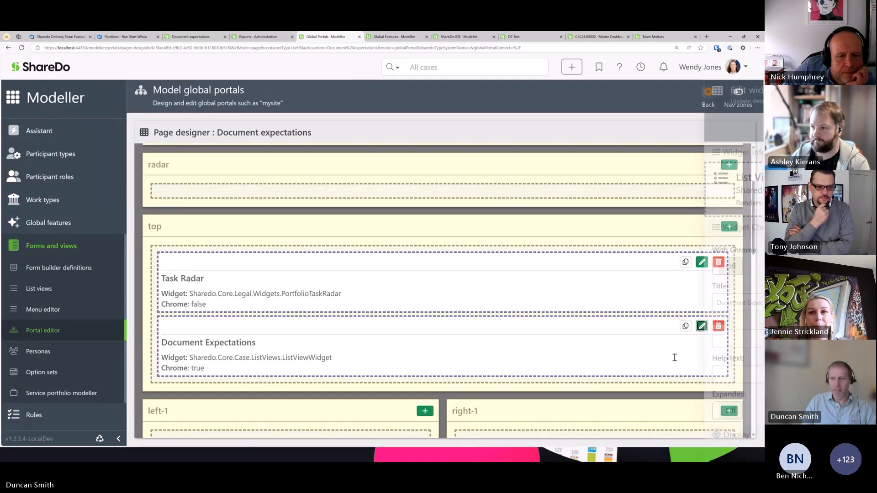
{"action": "scroll", "coordinate": [612, 364], "scroll_direction": "down", "scroll_amount": 10}
{"action": "scroll", "coordinate": [582, 352], "scroll_direction": "down", "scroll_amount": 3}
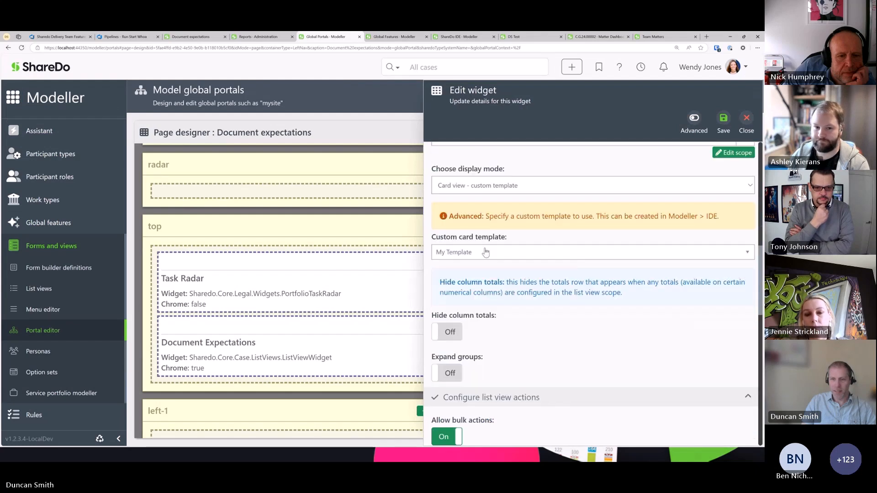
{"action": "left_click", "coordinate": [460, 251]}
{"action": "left_click", "coordinate": [450, 294]}
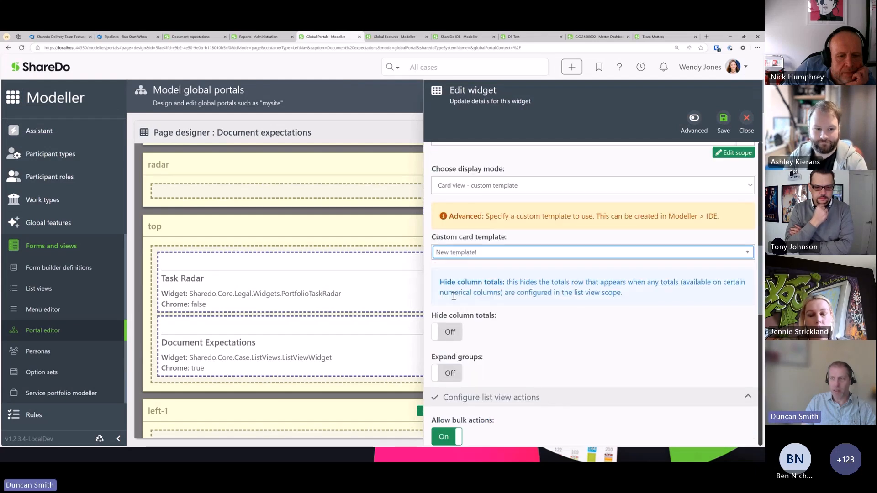
{"action": "left_click", "coordinate": [724, 120]}
{"action": "left_click", "coordinate": [627, 97]}
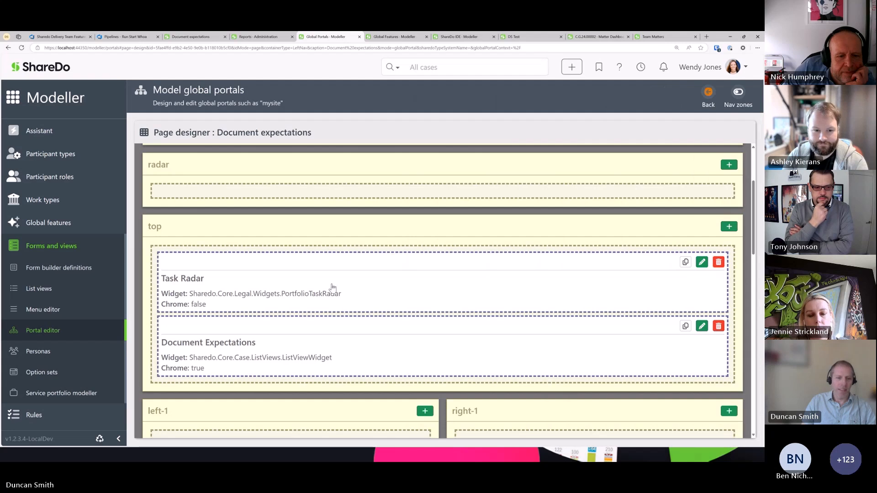
- Reset the configuration cache and check the Document expectations pages under My Worklist and Team Worklist
{"action": "left_click", "coordinate": [99, 439]}
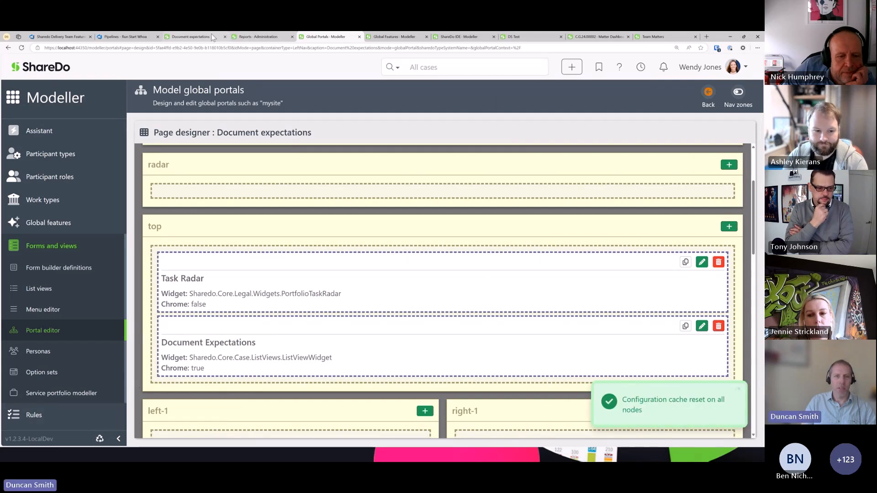
{"action": "left_click", "coordinate": [204, 37]}
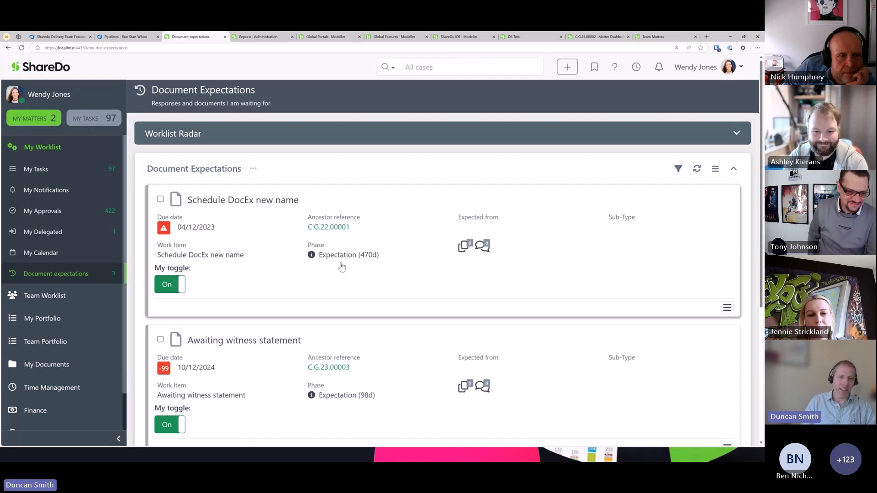
{"action": "mouse_move", "coordinate": [73, 307]}
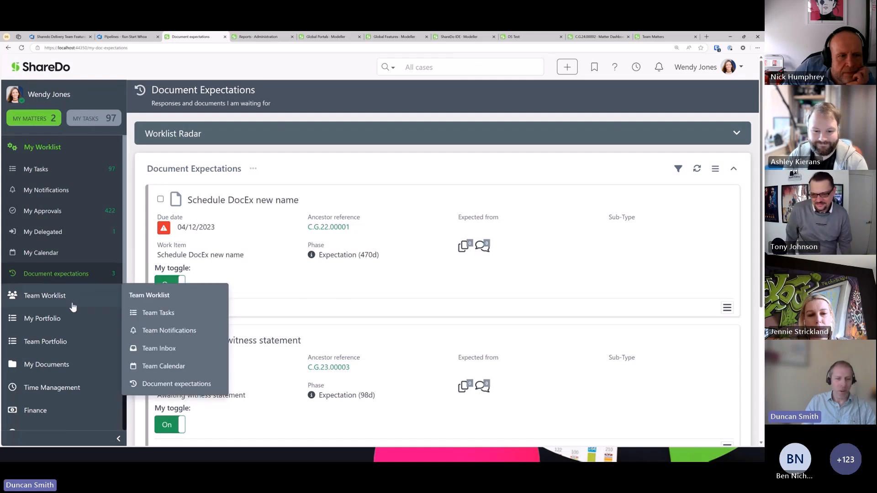
{"action": "mouse_move", "coordinate": [80, 325]}
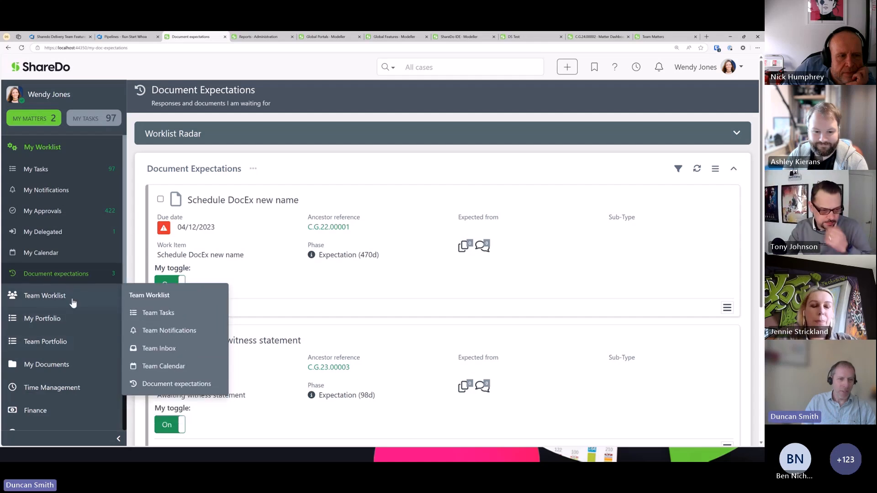
{"action": "left_click", "coordinate": [190, 384]}
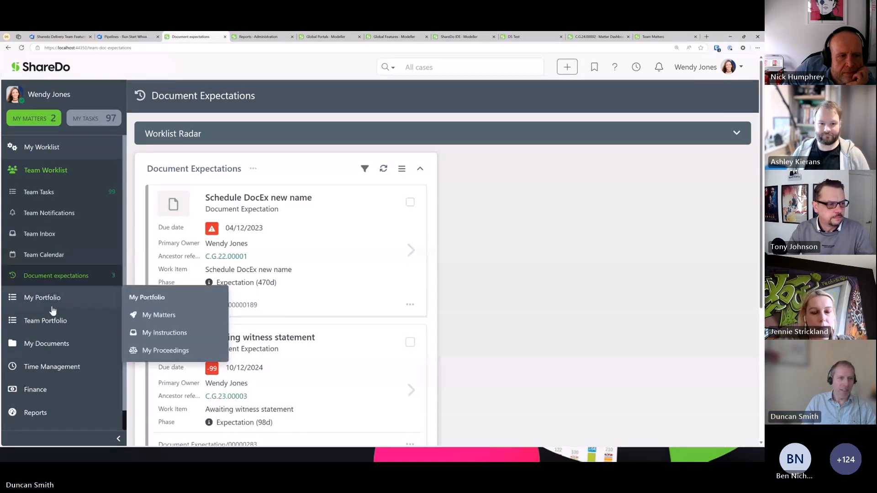
- Open the Team Worklist's Document expectations page in the portal page designer
{"action": "left_click", "coordinate": [325, 37]}
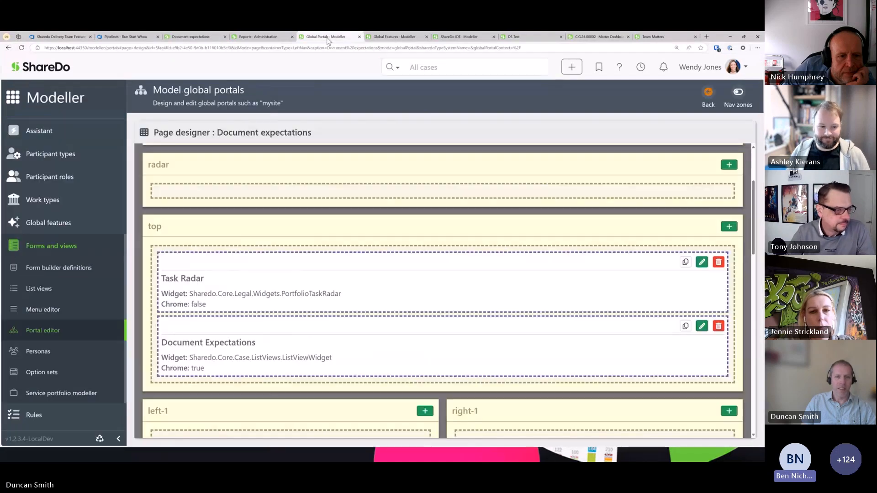
{"action": "left_click", "coordinate": [83, 333]}
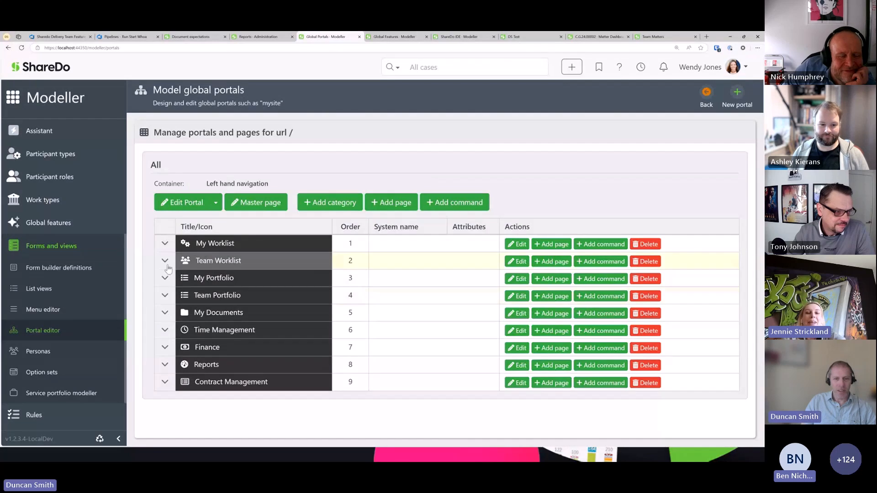
{"action": "left_click", "coordinate": [165, 260]}
{"action": "left_click", "coordinate": [534, 386]}
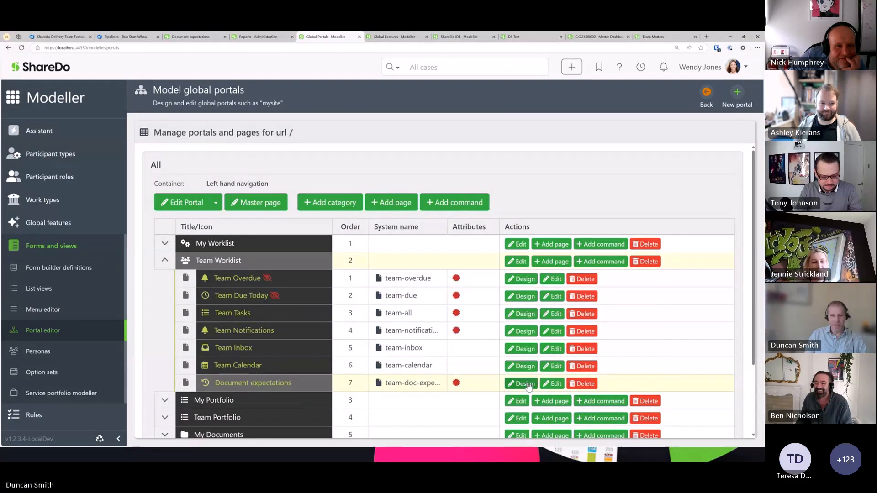
- Set the Document Expectations widget in left-1 to "Card view - custom template" with "Standards Template" and save the changes
{"action": "scroll", "coordinate": [535, 387], "scroll_direction": "down", "scroll_amount": 5}
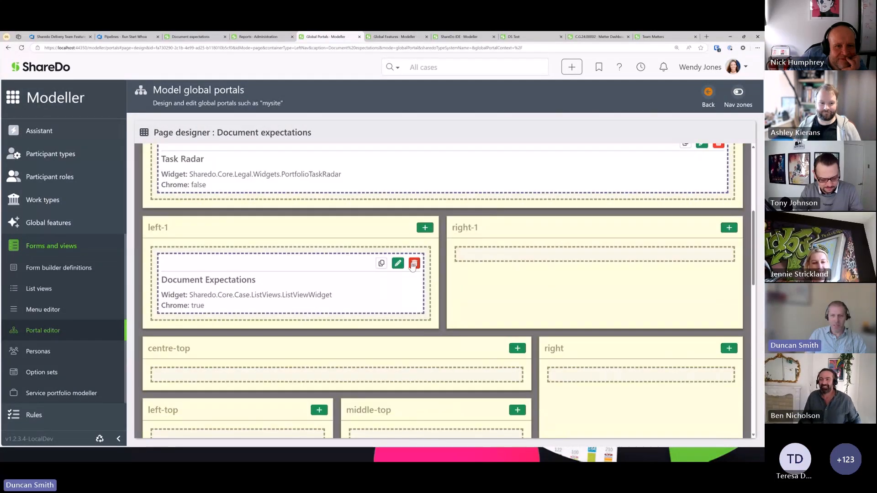
{"action": "left_click", "coordinate": [398, 264]}
{"action": "scroll", "coordinate": [515, 304], "scroll_direction": "down", "scroll_amount": 2}
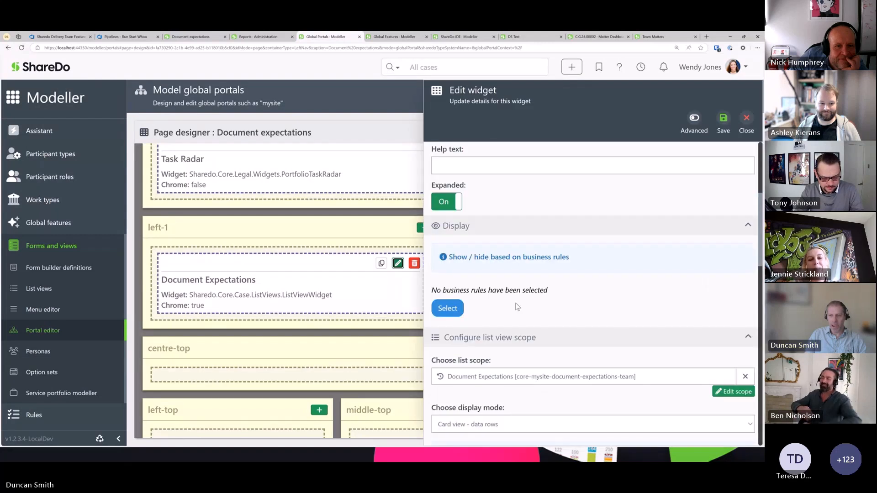
{"action": "scroll", "coordinate": [529, 321], "scroll_direction": "down", "scroll_amount": 3}
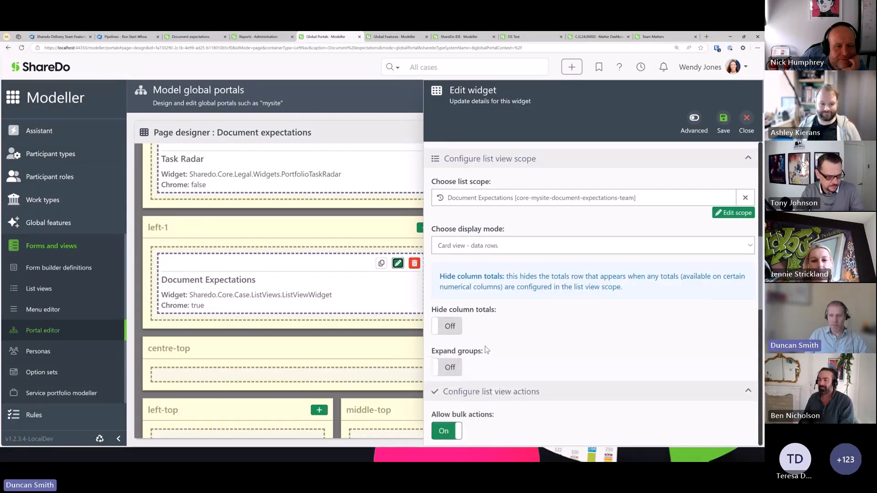
{"action": "left_click", "coordinate": [483, 310]}
{"action": "left_click", "coordinate": [486, 365]}
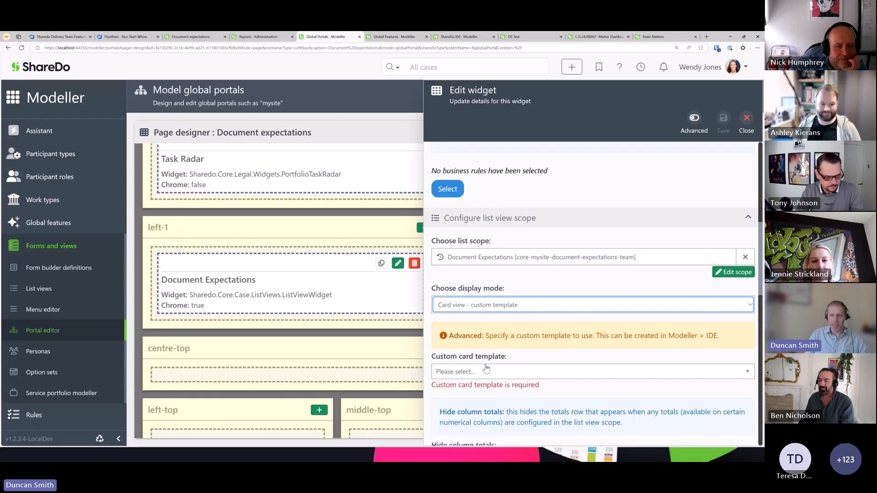
{"action": "scroll", "coordinate": [488, 354], "scroll_direction": "down", "scroll_amount": 1}
{"action": "left_click", "coordinate": [483, 313]}
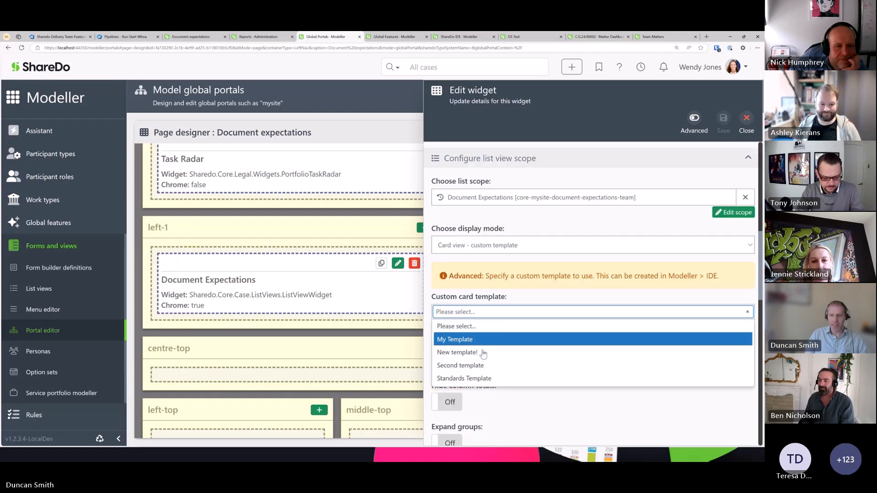
{"action": "left_click", "coordinate": [481, 379]}
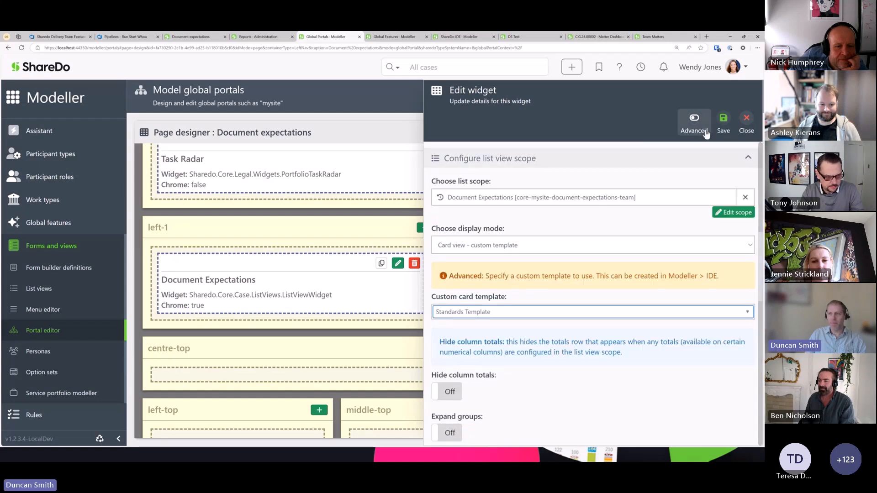
{"action": "left_click", "coordinate": [723, 120]}
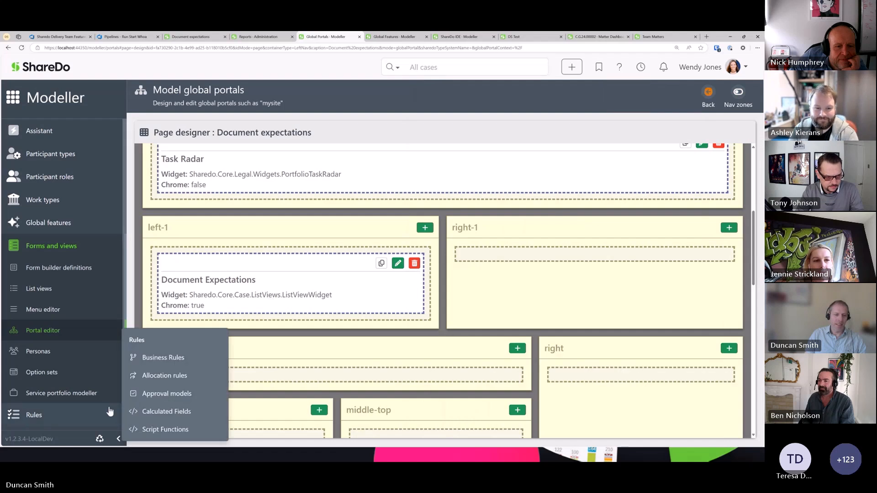
- Reset the configuration cache and view the Team Worklist's Document Expectations cards
{"action": "left_click", "coordinate": [99, 438]}
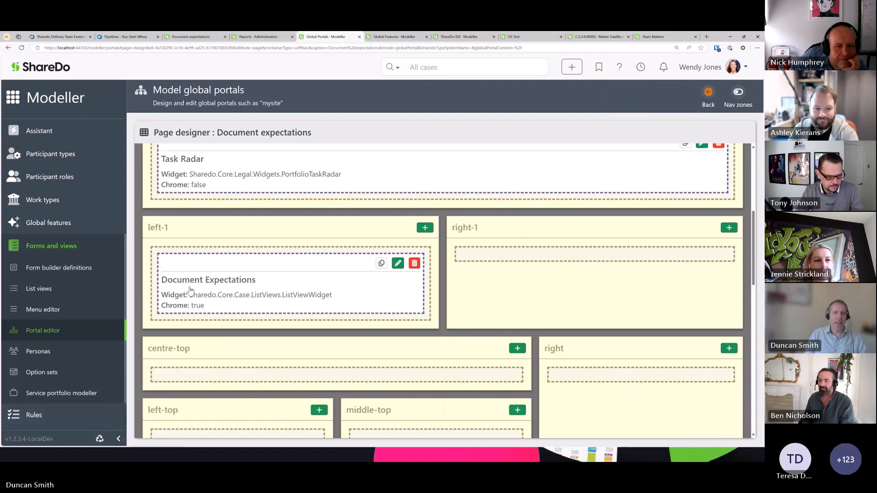
{"action": "left_click", "coordinate": [193, 38]}
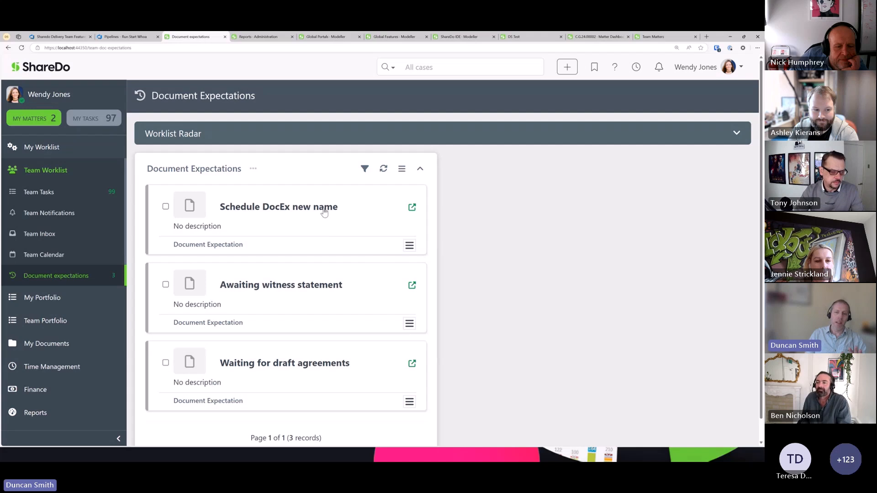
- Append "asdfasdf" to the "Schedule DocEx new name" card title in place, apply the edit, and confirm the title update
{"action": "left_click", "coordinate": [257, 209]}
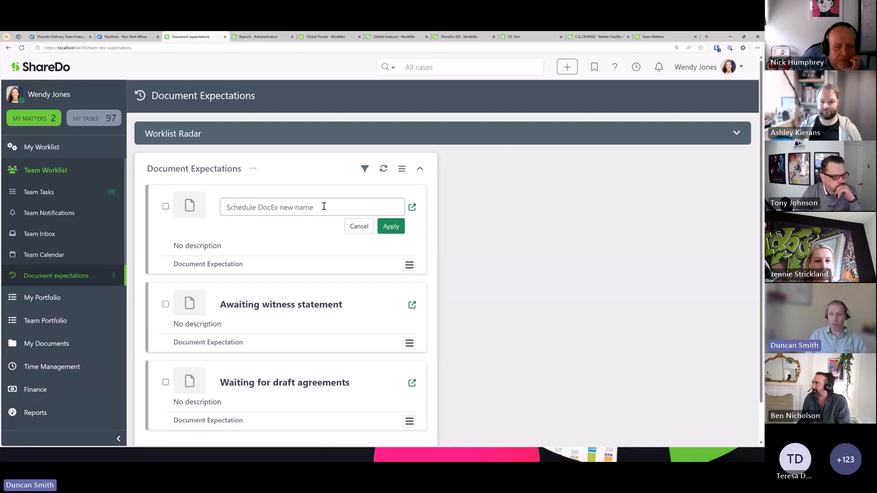
{"action": "left_click", "coordinate": [355, 208]}
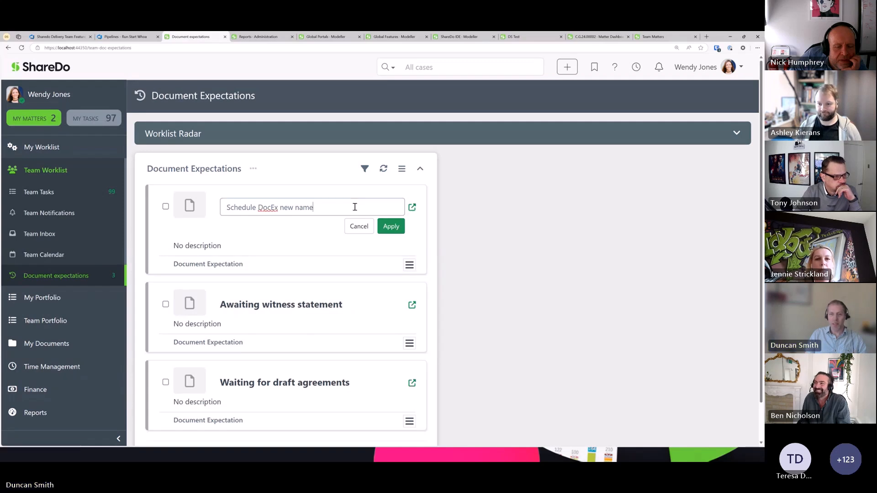
{"action": "type", "text": "asdfasdf"}
{"action": "left_click", "coordinate": [397, 227]}
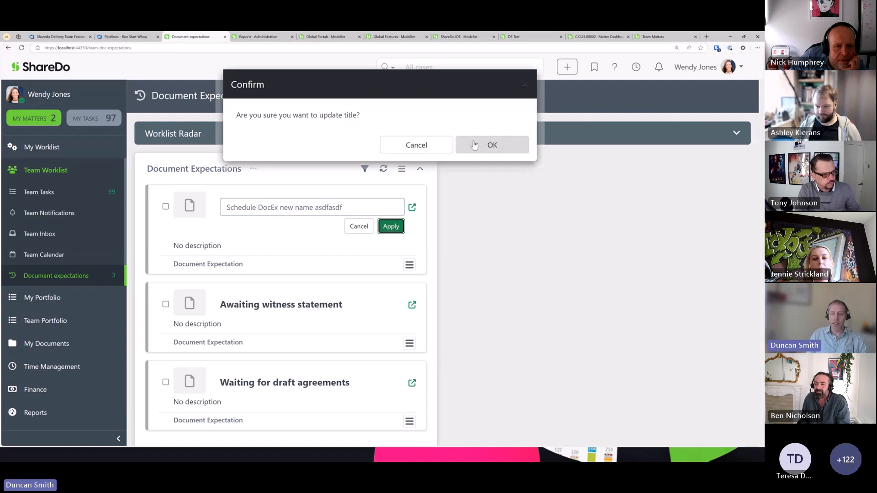
{"action": "left_click", "coordinate": [475, 144]}
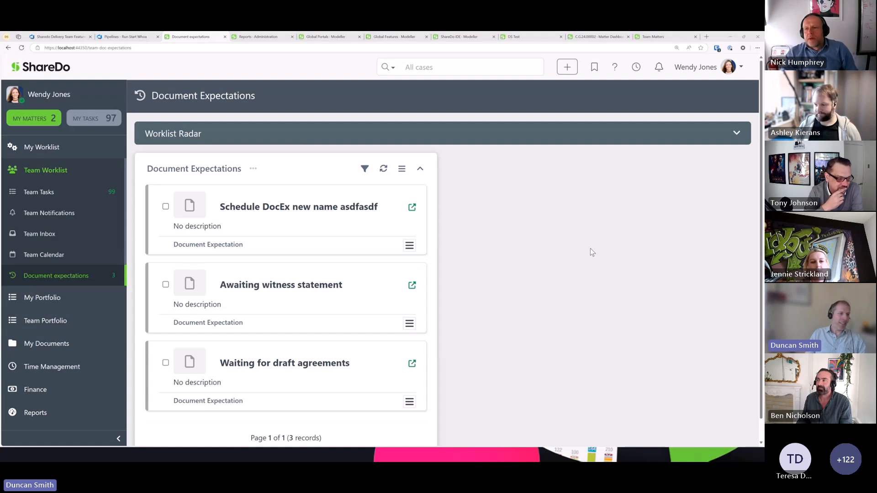
{"action": "key", "text": "alt+Tab"}
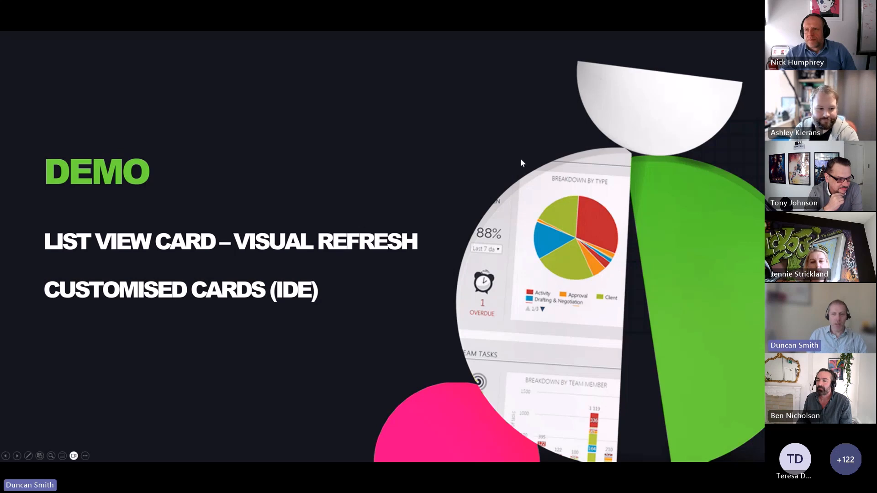
{"action": "left_click", "coordinate": [404, 166]}
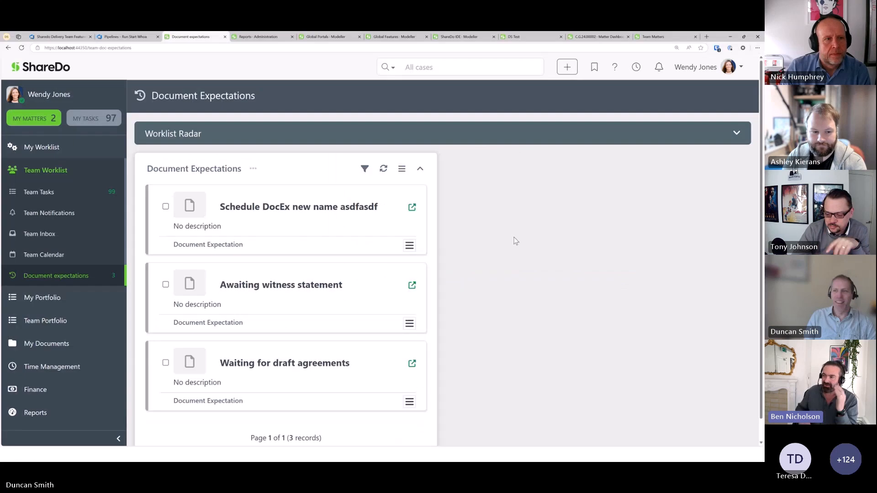
- Switch to the Team Matters page on the demo site and expand its Portfolio Radar section
{"action": "left_click", "coordinate": [653, 38]}
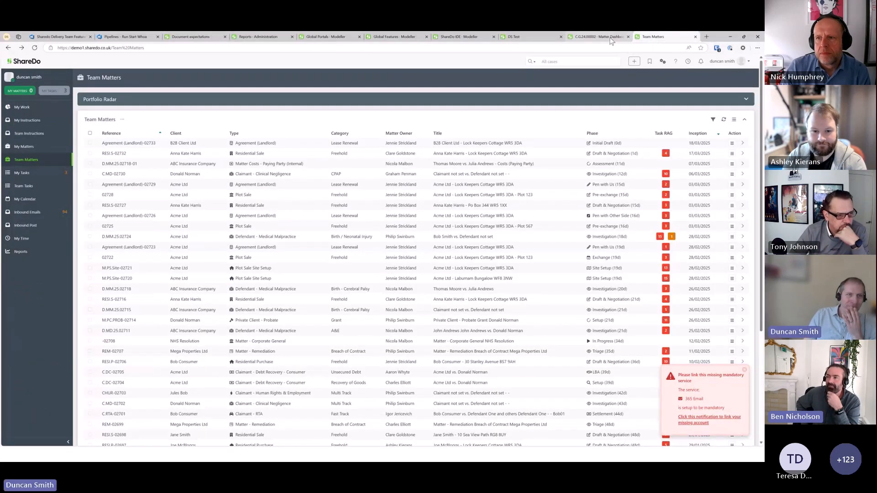
{"action": "left_click", "coordinate": [150, 103]}
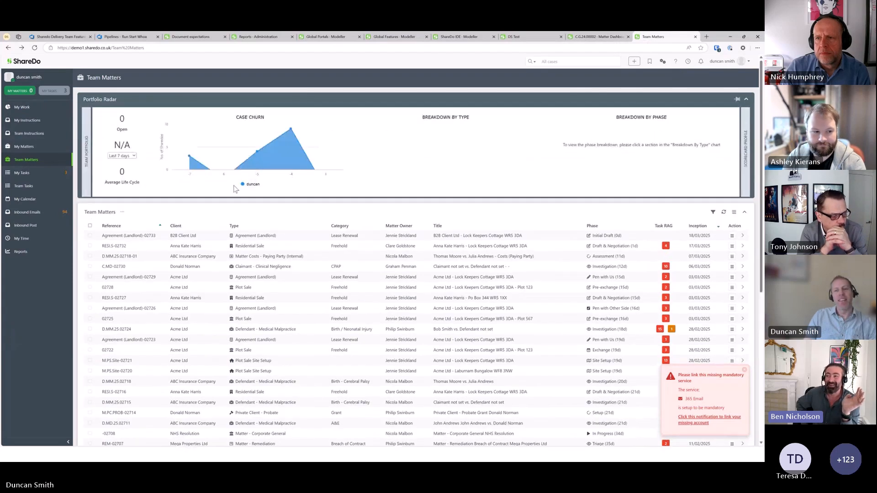
- Examine the settings for a new Power BI report definition in Reports administration and close the form without saving
{"action": "key", "text": "ctrl+plus"}
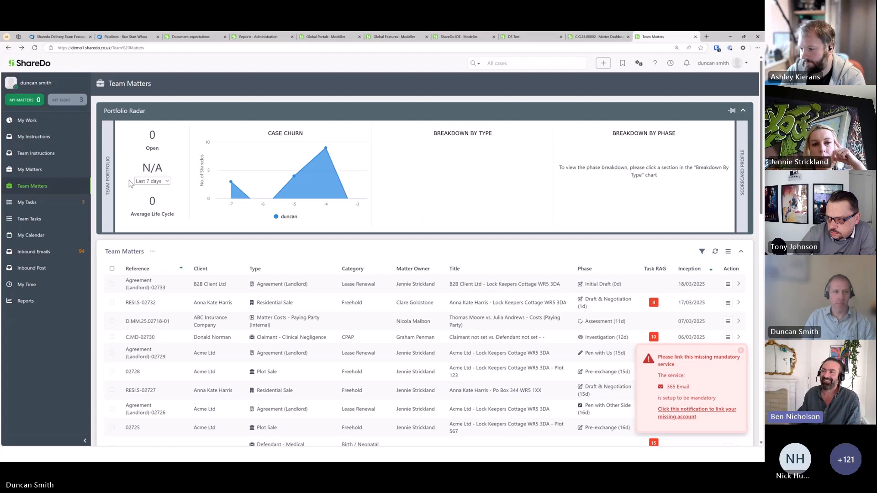
{"action": "left_click", "coordinate": [271, 39]}
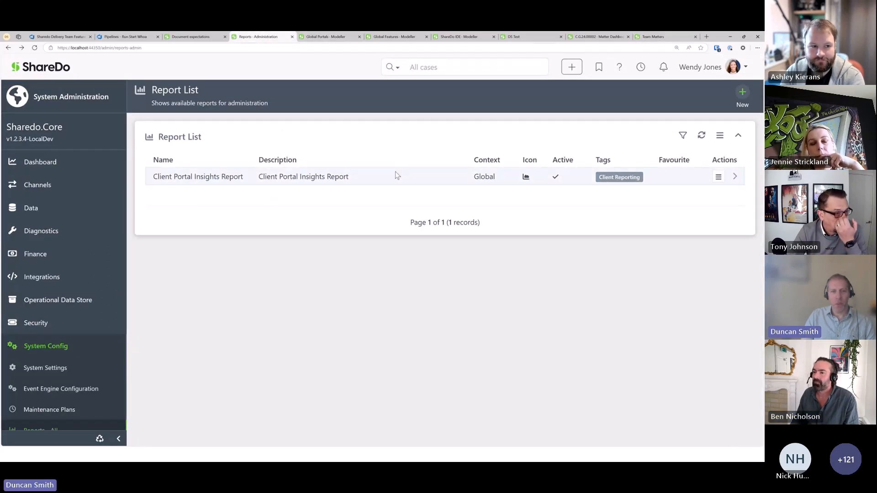
{"action": "key", "text": "F5"}
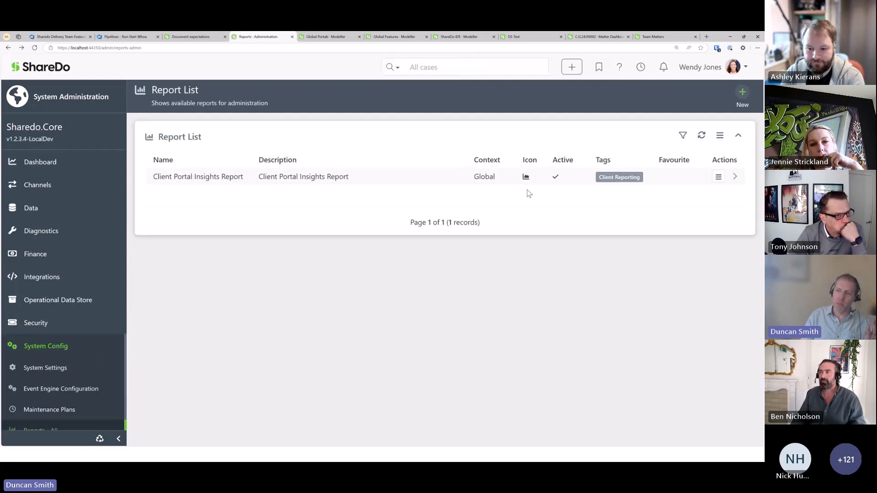
{"action": "left_click", "coordinate": [742, 102]}
{"action": "left_click", "coordinate": [716, 138]}
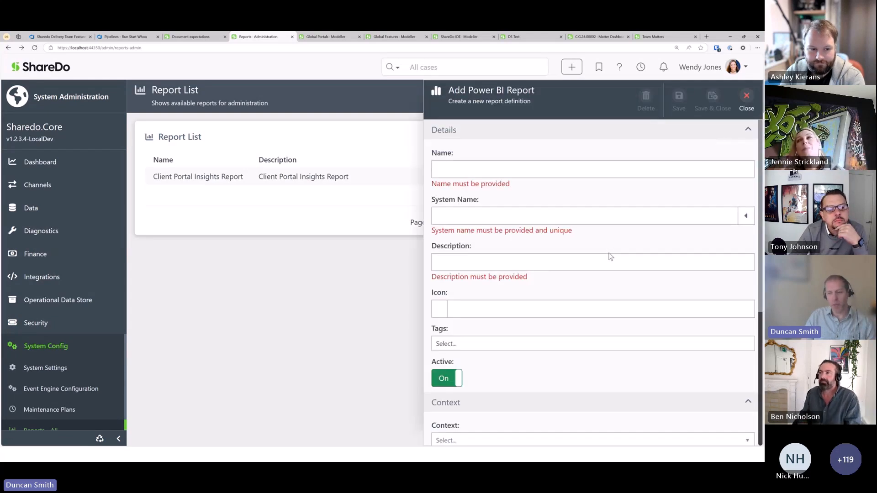
{"action": "scroll", "coordinate": [610, 254], "scroll_direction": "down", "scroll_amount": 5}
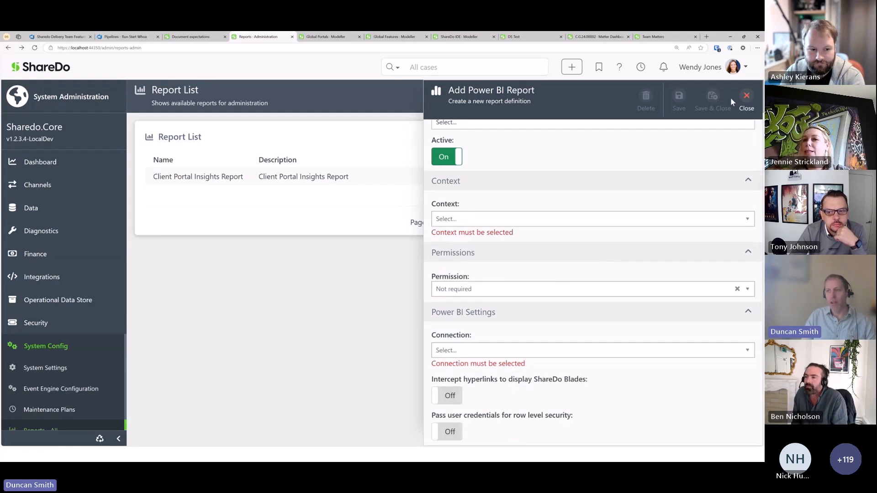
{"action": "left_click", "coordinate": [744, 101]}
- Start a new report in the ShareDo Report Designer, preview the Line, Pie and Card chart types, and choose Column
{"action": "left_click", "coordinate": [742, 100]}
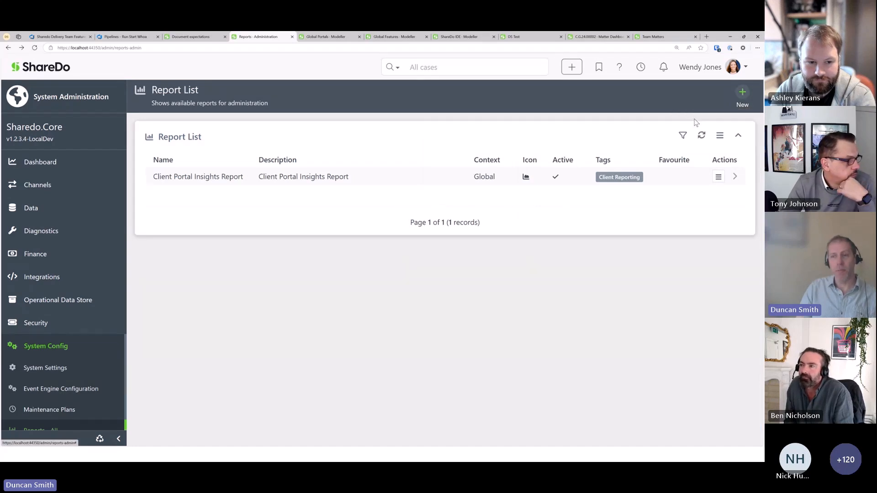
{"action": "left_click", "coordinate": [694, 122]}
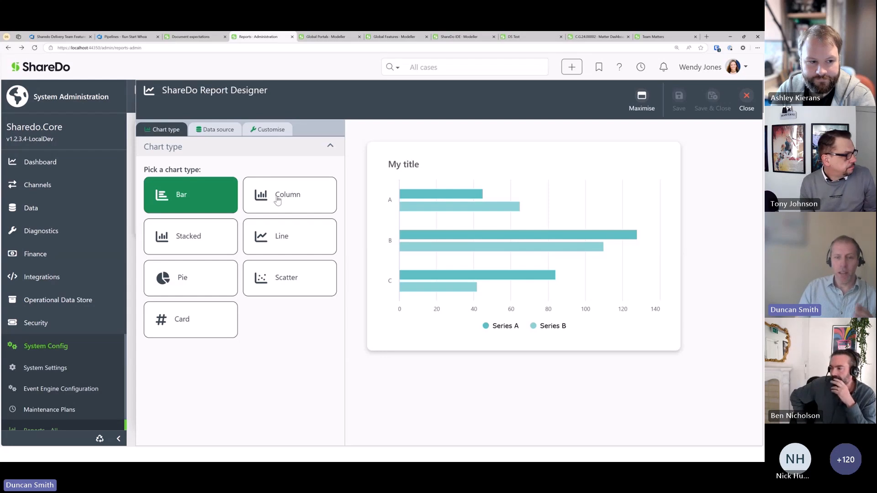
{"action": "left_click", "coordinate": [277, 200]}
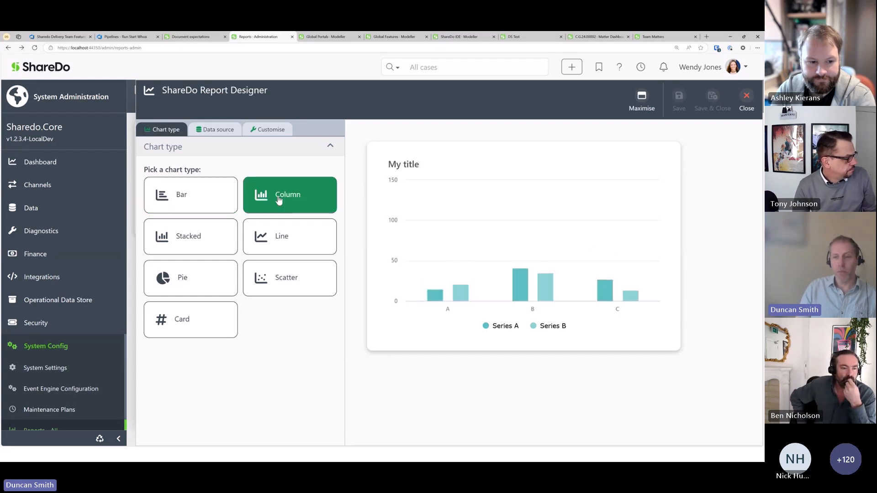
{"action": "left_click", "coordinate": [280, 235]}
{"action": "left_click", "coordinate": [211, 277]}
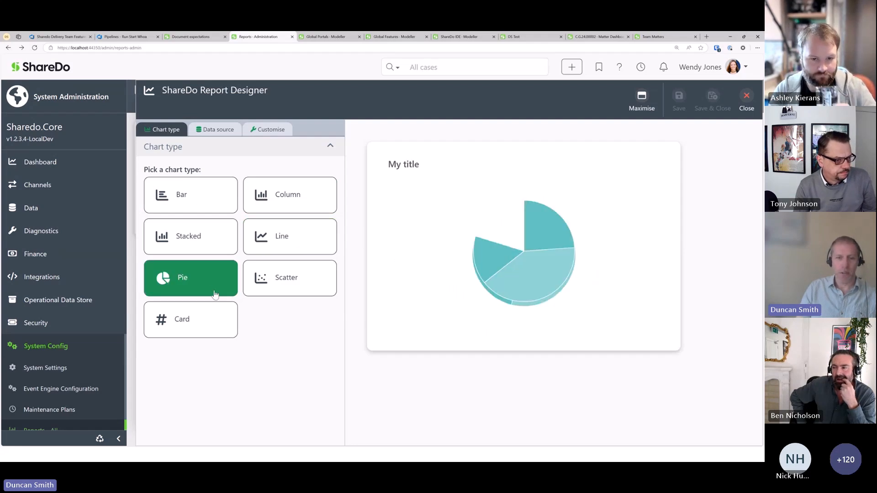
{"action": "left_click", "coordinate": [198, 320]}
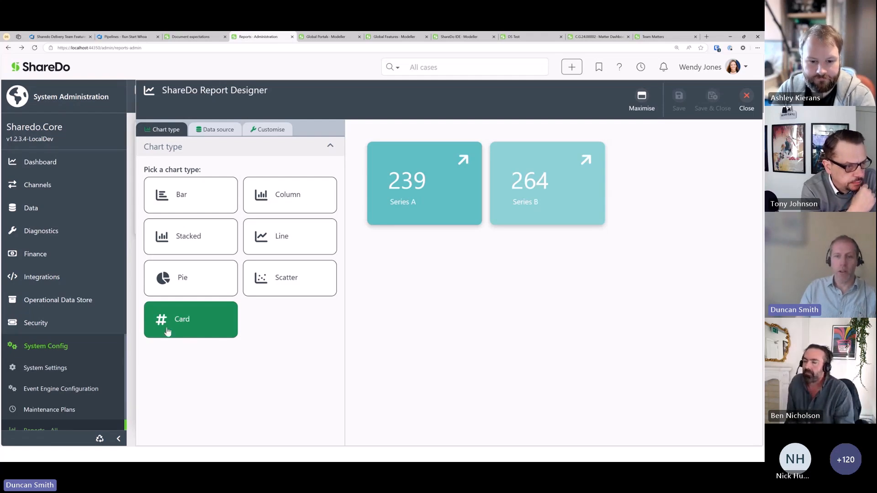
{"action": "left_click", "coordinate": [300, 198]}
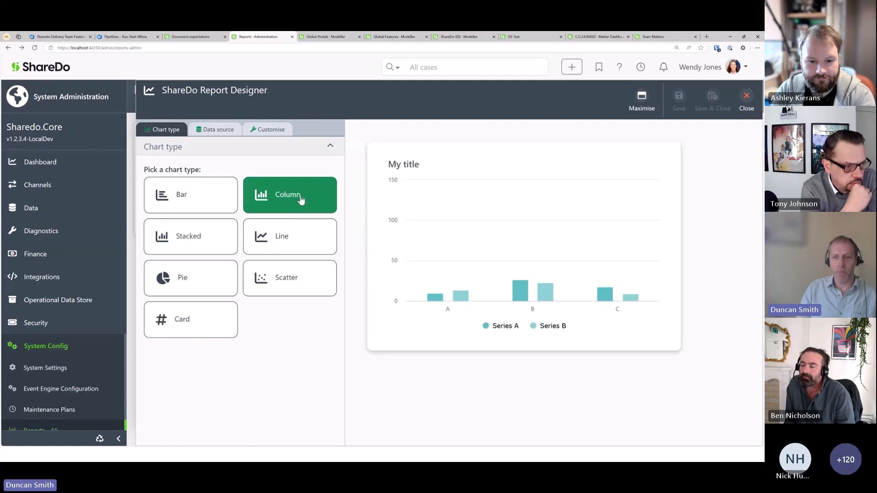
- Use the "All tasks [core-case-worklist-all]" list view as data source, set Priority as the x-axis category, and inspect the columns' values
{"action": "left_click", "coordinate": [225, 132]}
{"action": "left_click", "coordinate": [220, 186]}
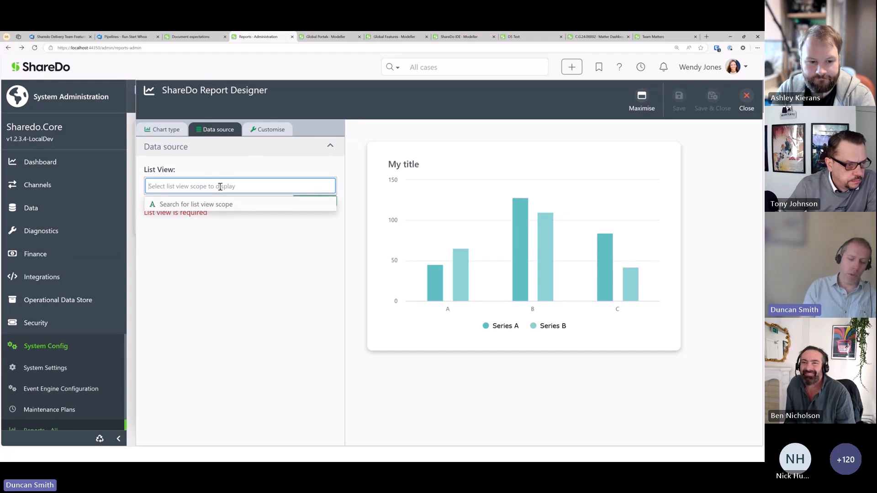
{"action": "type", "text": "work"}
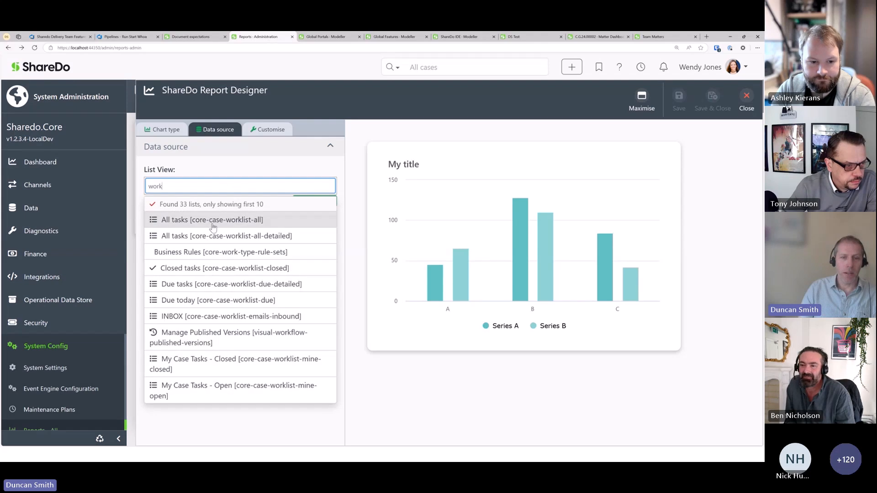
{"action": "left_click", "coordinate": [213, 225]}
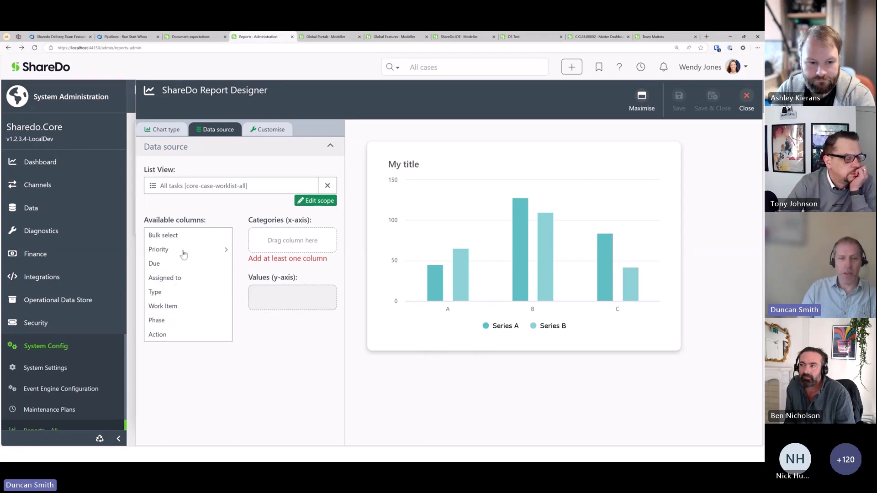
{"action": "left_click_drag", "start_coordinate": [184, 254], "coordinate": [292, 240]}
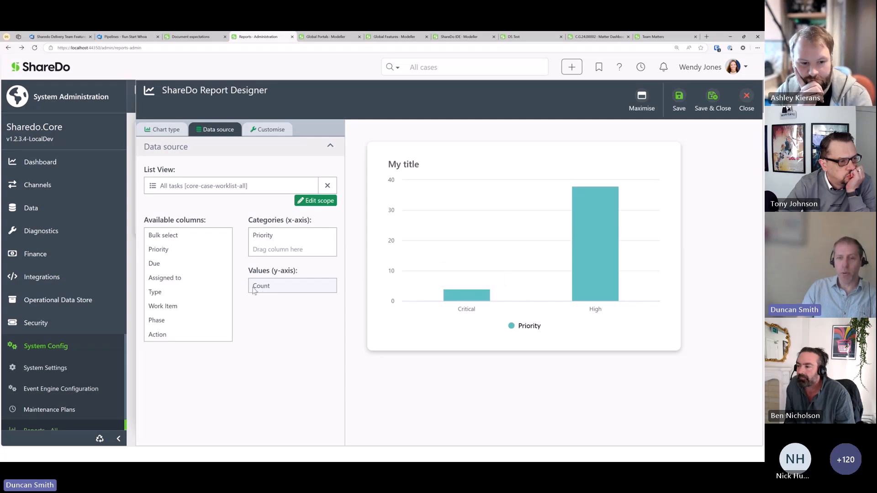
{"action": "mouse_move", "coordinate": [470, 296]}
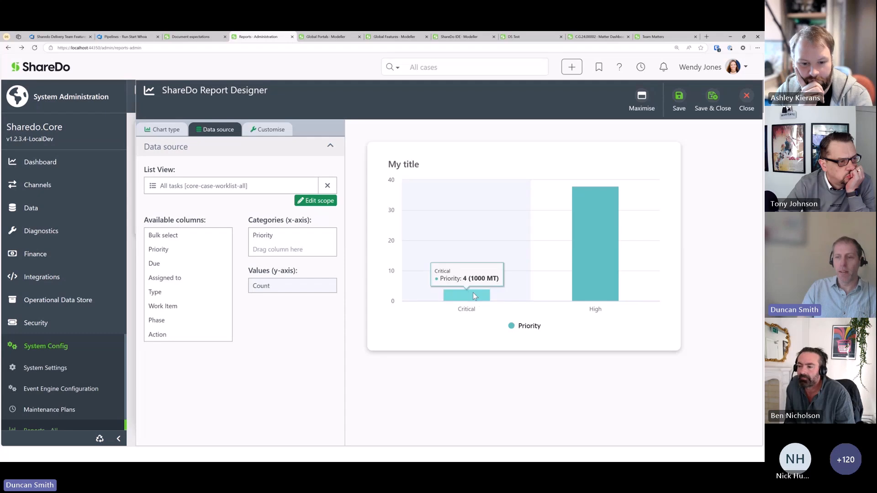
{"action": "mouse_move", "coordinate": [589, 265]}
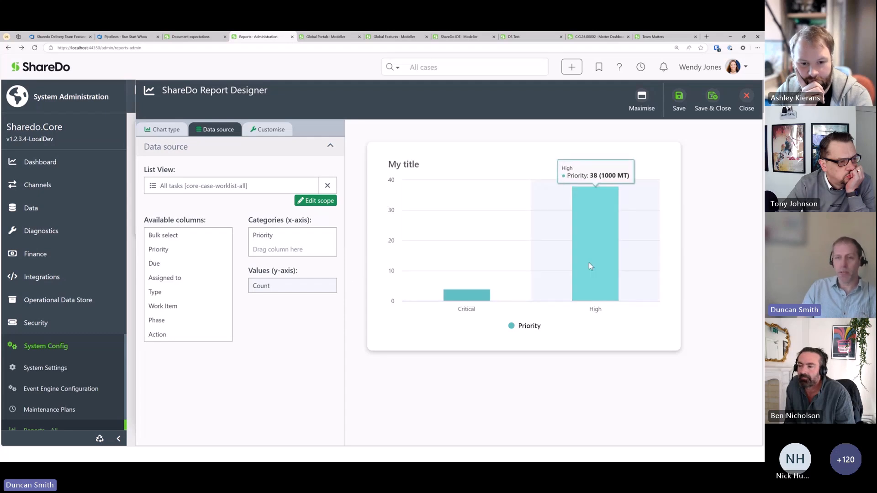
{"action": "mouse_move", "coordinate": [612, 279]}
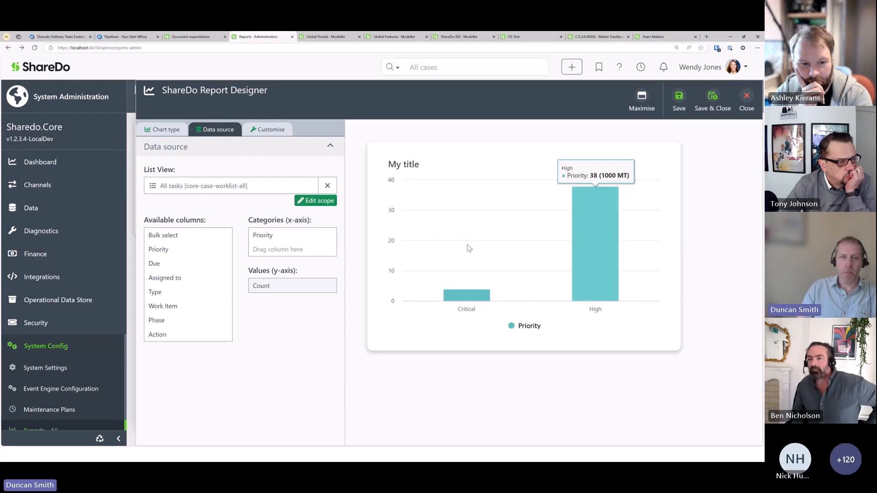
- Change the report's chart type to Card and return to its data source settings
{"action": "left_click", "coordinate": [164, 129]}
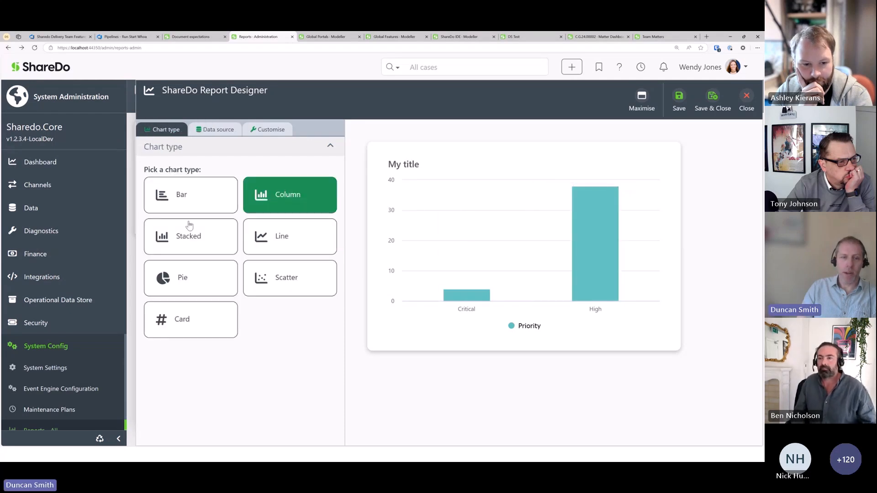
{"action": "left_click", "coordinate": [191, 315]}
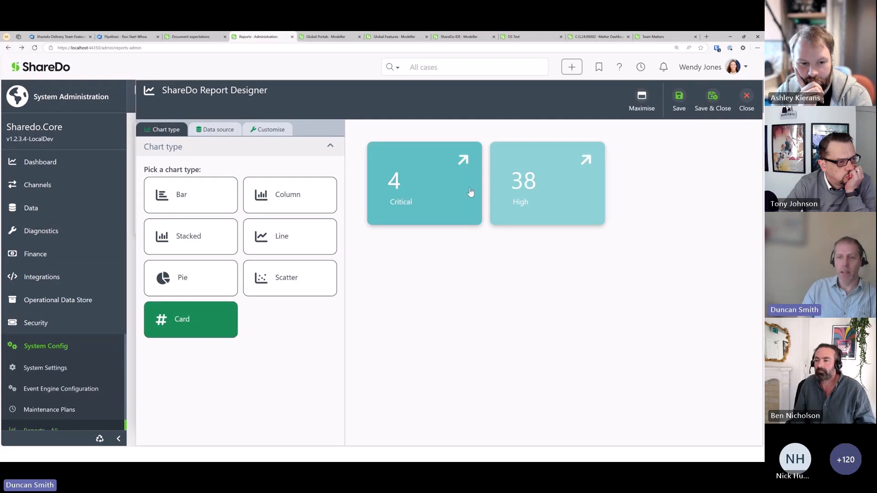
{"action": "left_click", "coordinate": [223, 132]}
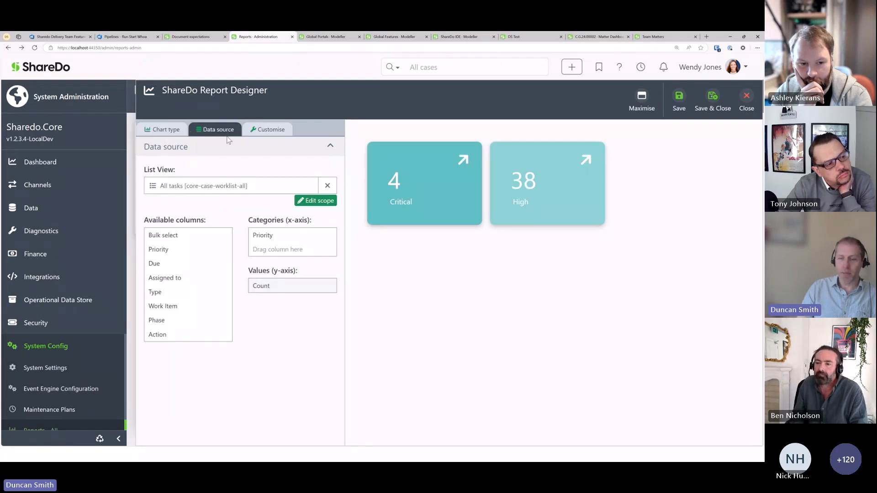
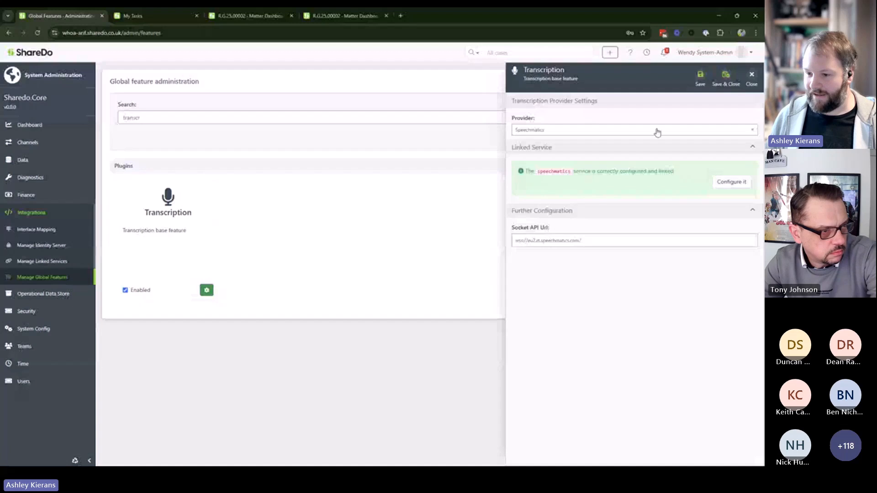
- Check the provider selection in the Transcription global feature's settings
{"action": "left_click", "coordinate": [564, 141]}
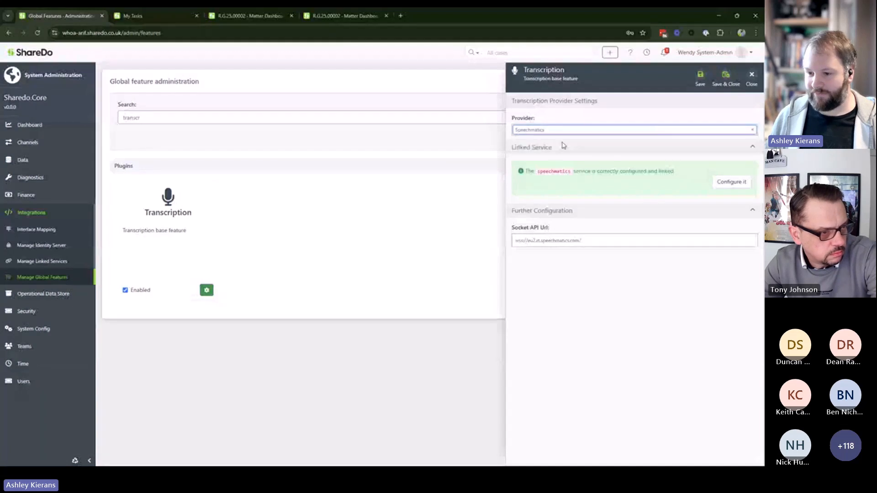
{"action": "left_click", "coordinate": [562, 132]}
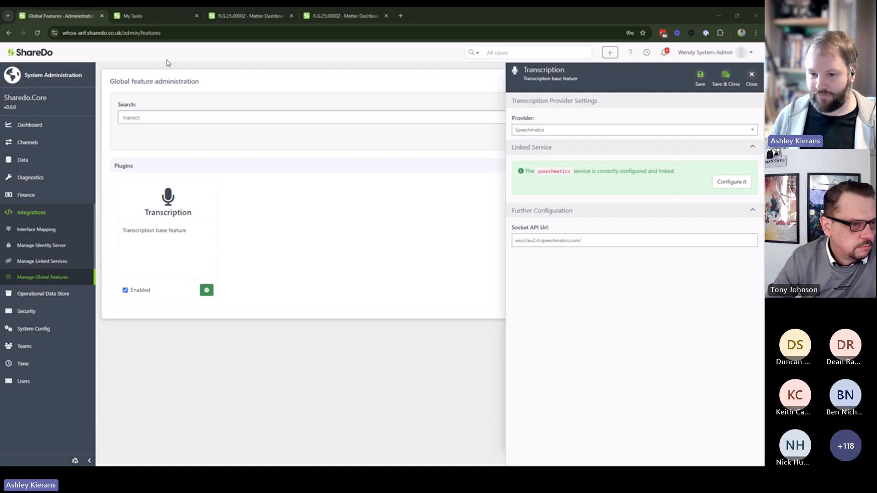
- Discard the unsaved task open on the My Tasks page and create a new Task activity
{"action": "left_click", "coordinate": [133, 16]}
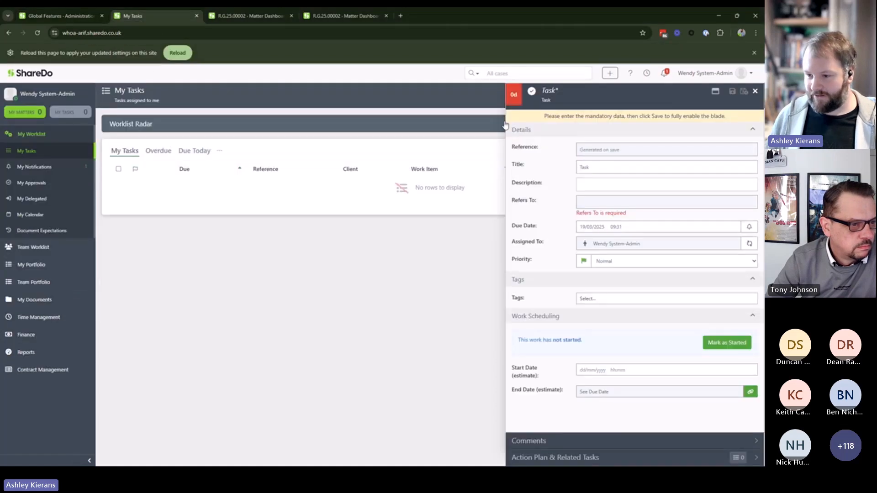
{"action": "left_click", "coordinate": [754, 92]}
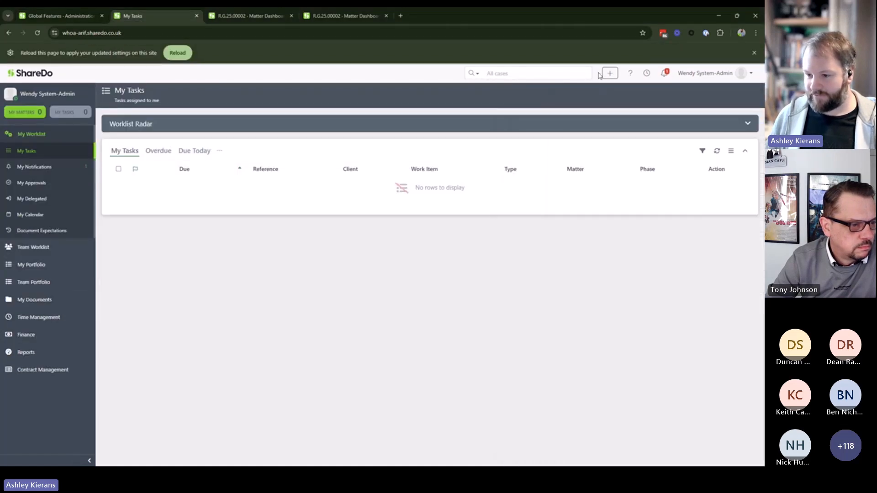
{"action": "left_click", "coordinate": [610, 74]}
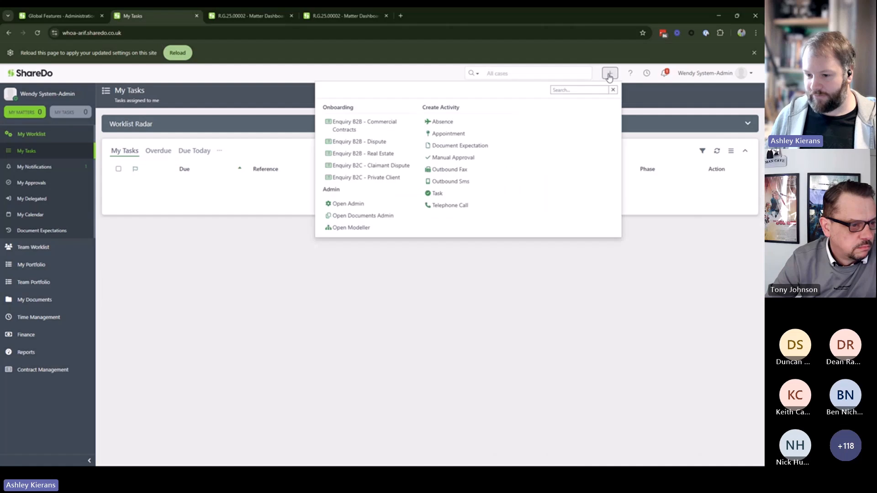
{"action": "left_click", "coordinate": [438, 193]}
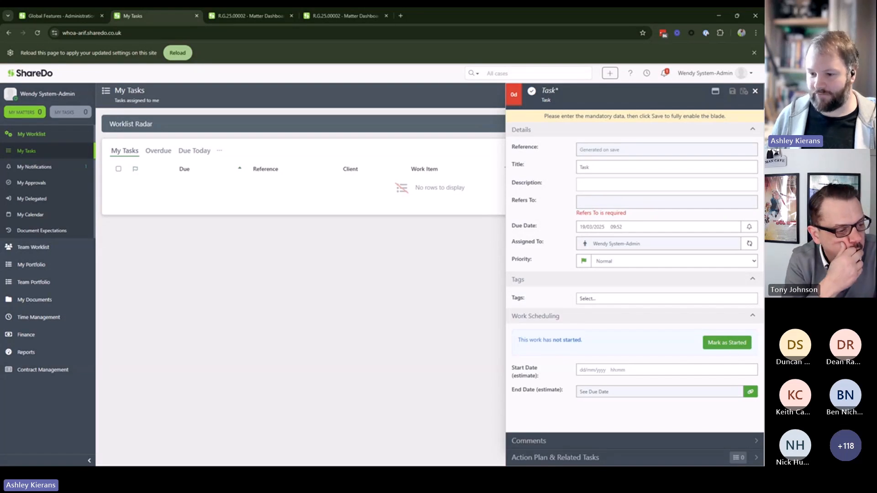
- Dictate text into the new task's Description, allowing microphone access while visiting the site, and stop the dictation
{"action": "left_click", "coordinate": [590, 183]}
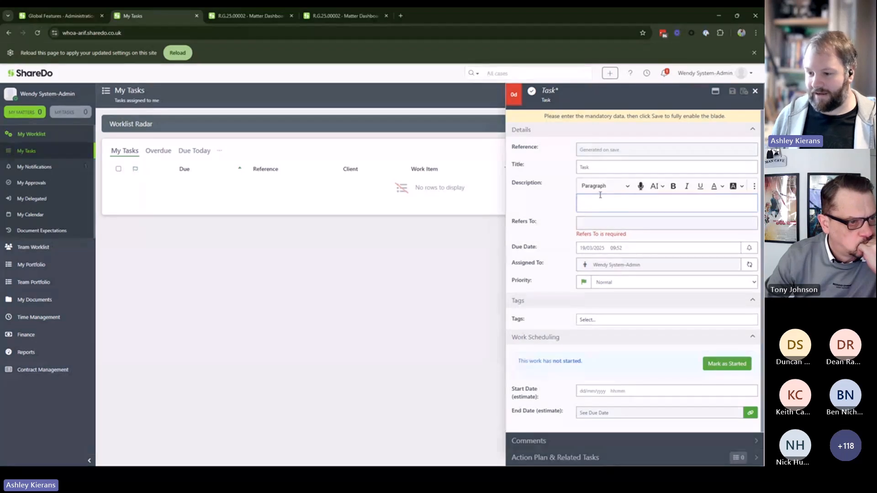
{"action": "left_click", "coordinate": [640, 187]}
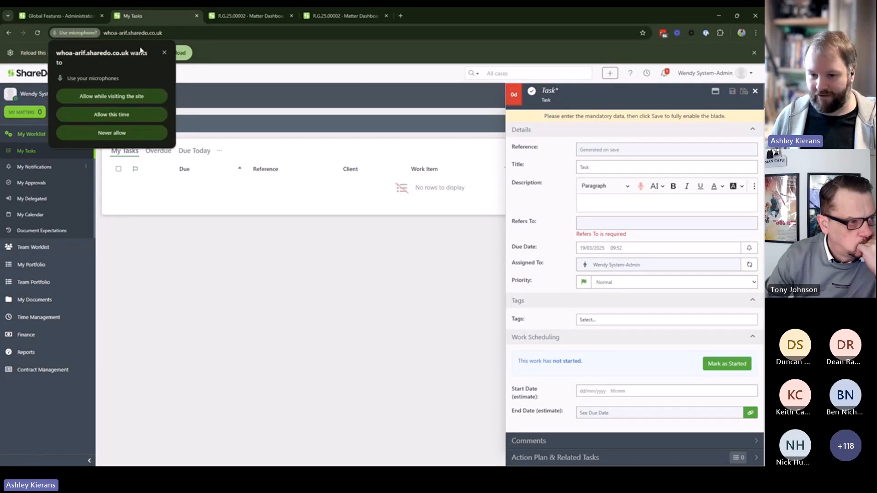
{"action": "key", "text": "ctrl"}
{"action": "key", "text": "ctrl"}
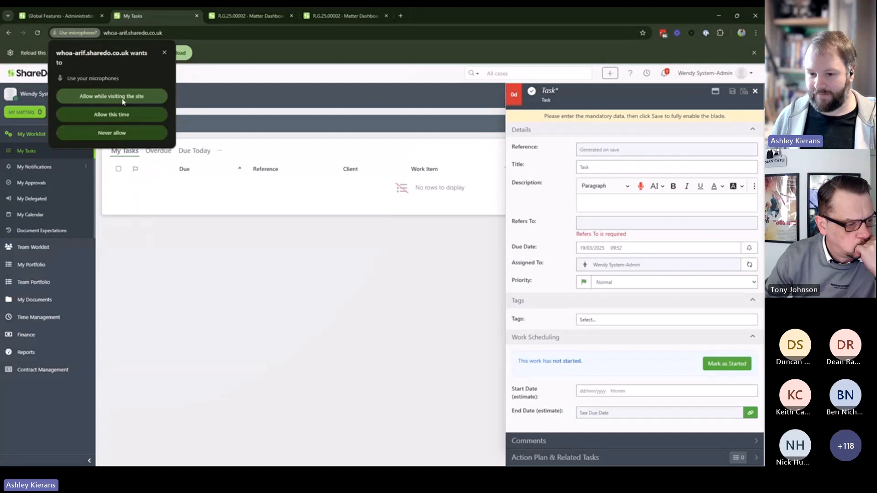
{"action": "left_click", "coordinate": [111, 96]}
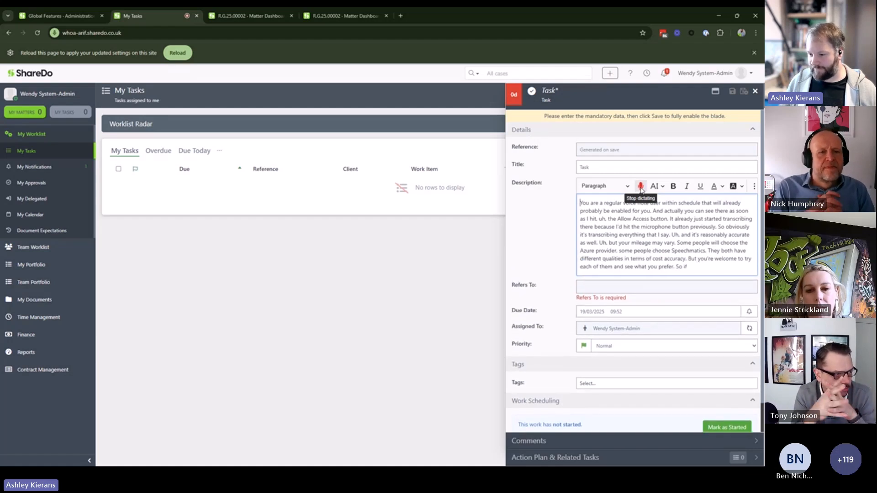
{"action": "left_click", "coordinate": [641, 186]}
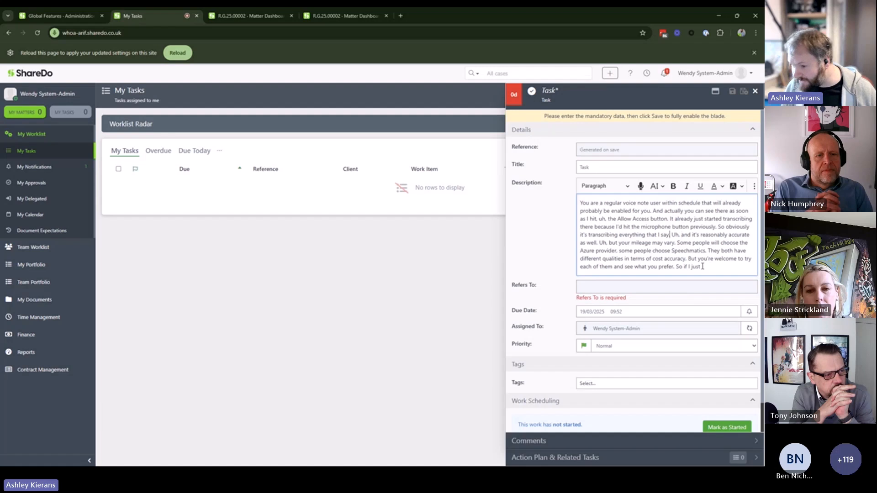
- Insert line breaks after "transcribing everything that I say." in the Description and add the text "Add more text" there
{"action": "key", "text": "Return"}
{"action": "key", "text": "Return"}
{"action": "key", "text": "Return"}
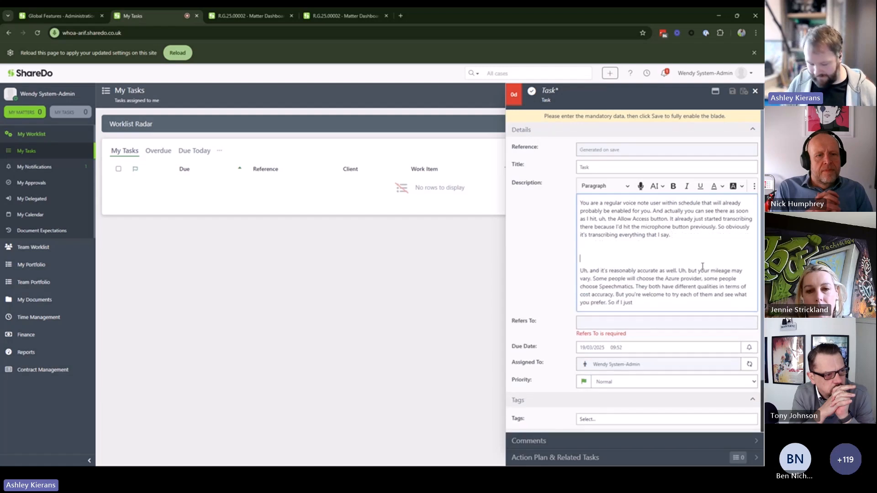
{"action": "type", "text": "Add more text"}
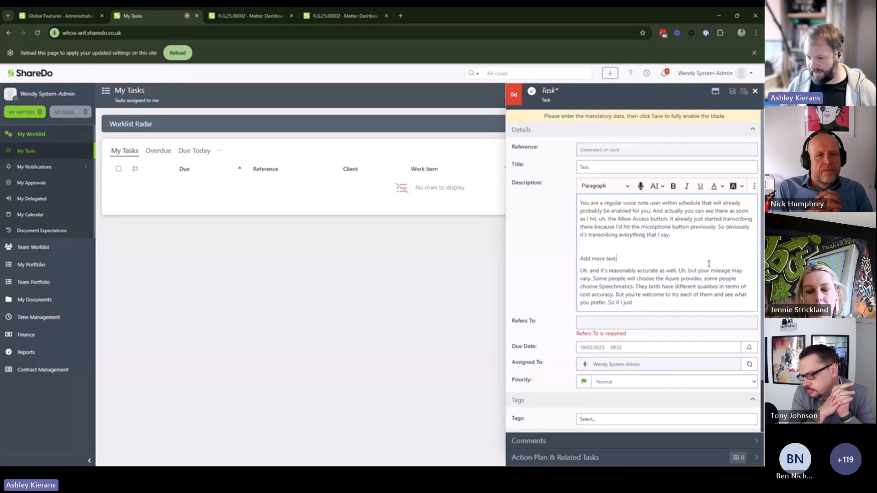
- Finish the sentence "Add more text." in the task's Description, dictate a further paragraph into it and stop the dictation
{"action": "type", "text": "."}
{"action": "scroll", "coordinate": [644, 216], "scroll_direction": "down", "scroll_amount": 1}
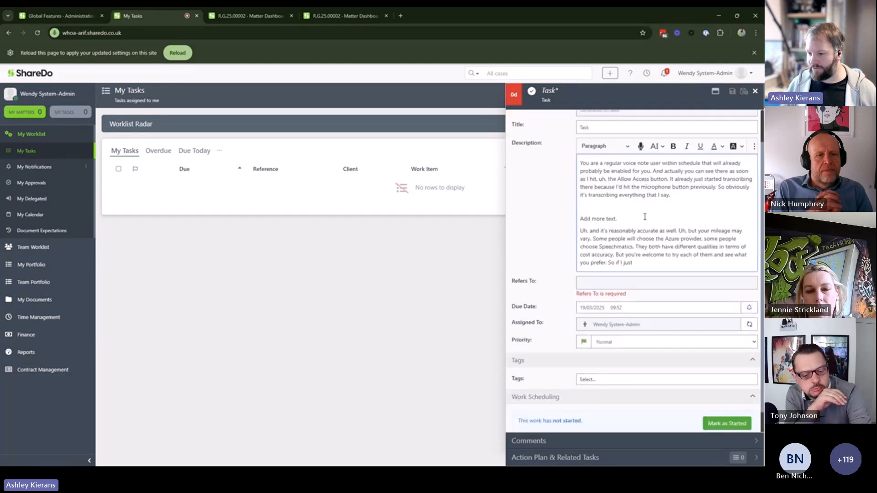
{"action": "left_click", "coordinate": [641, 146]}
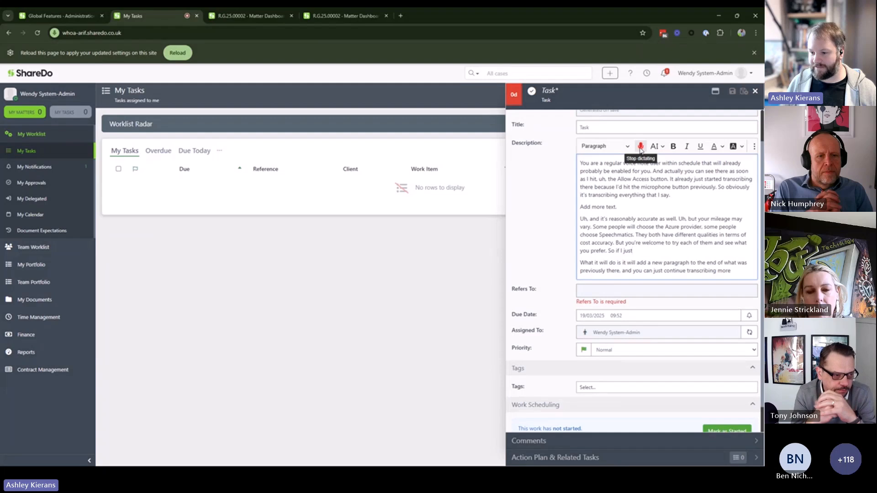
{"action": "left_click", "coordinate": [641, 146]}
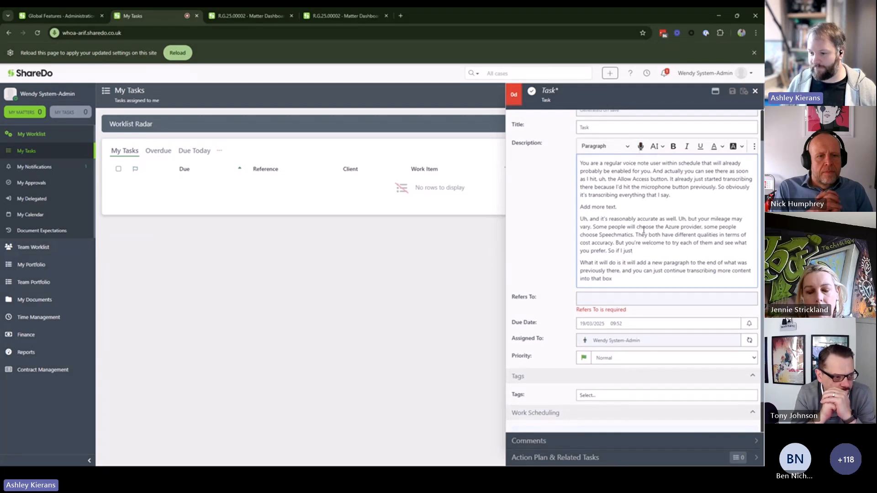
{"action": "scroll", "coordinate": [645, 228], "scroll_direction": "up", "scroll_amount": 2}
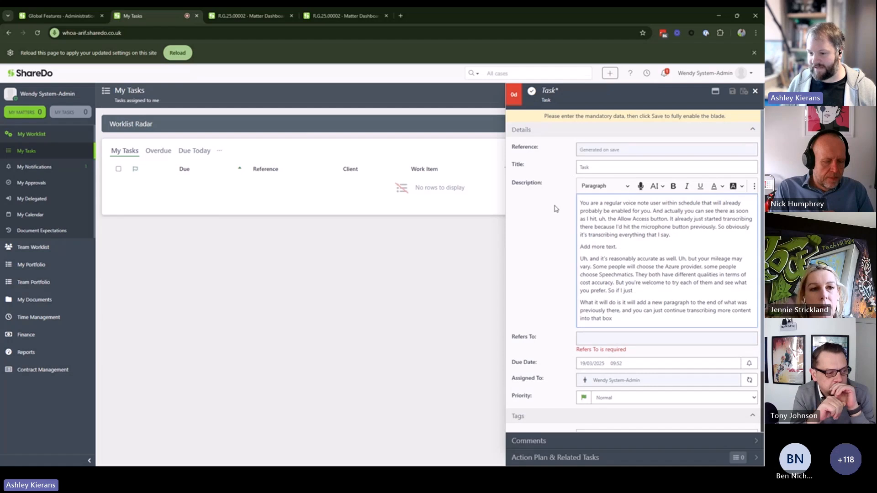
- Dictate a new comment into Latest Comments on the R.G.25.00002 matter dashboard and send it
{"action": "left_click", "coordinate": [241, 19]}
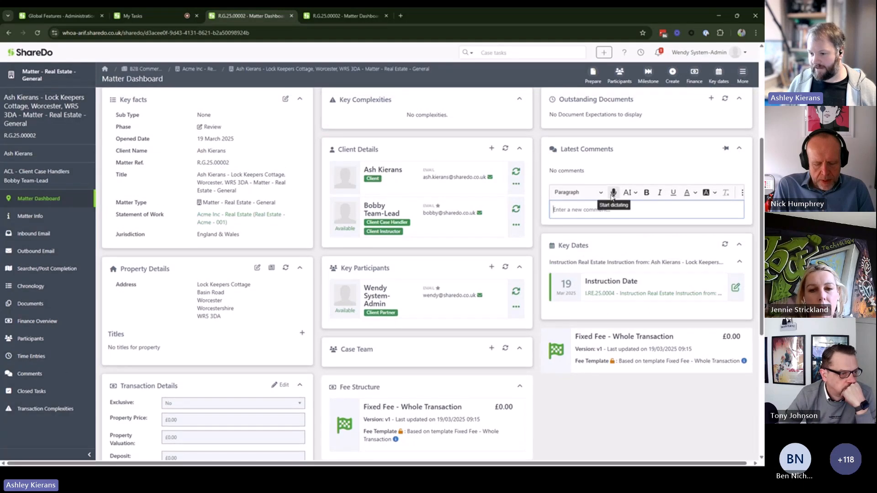
{"action": "left_click", "coordinate": [612, 194]}
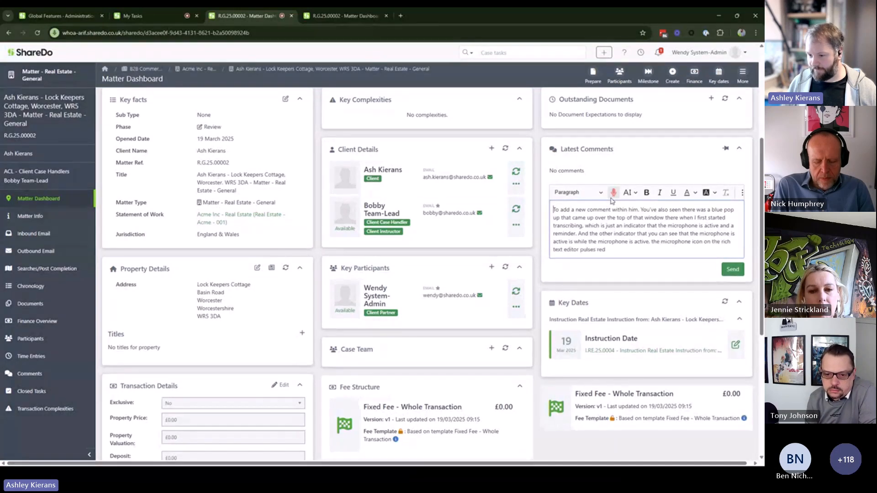
{"action": "left_click", "coordinate": [733, 271]}
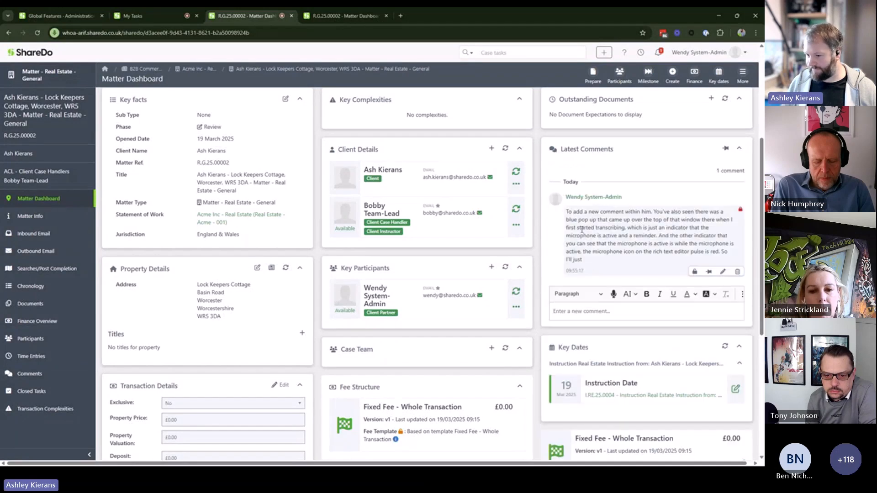
{"action": "left_click_drag", "start_coordinate": [585, 213], "coordinate": [681, 243]}
{"action": "left_click", "coordinate": [656, 235]}
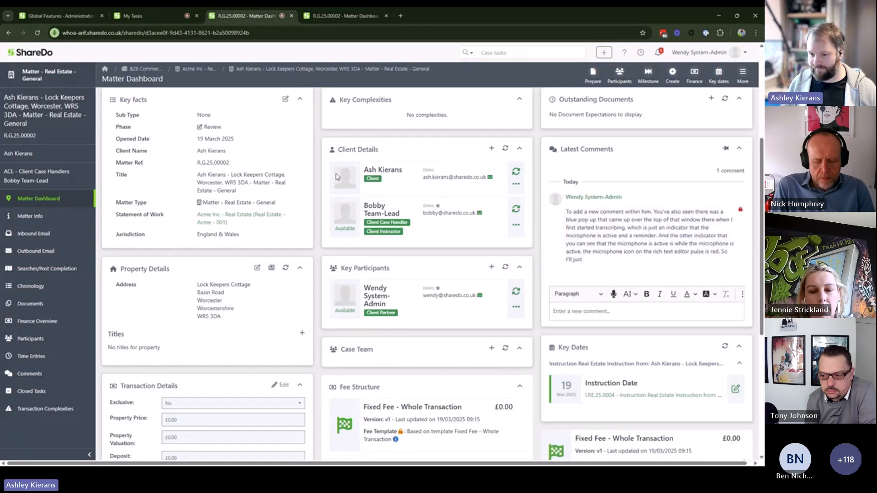
- Examine the Kitchen Sink Form on the matter's edit blade, checking the text, number and date fields for dictation support
{"action": "left_click", "coordinate": [305, 19]}
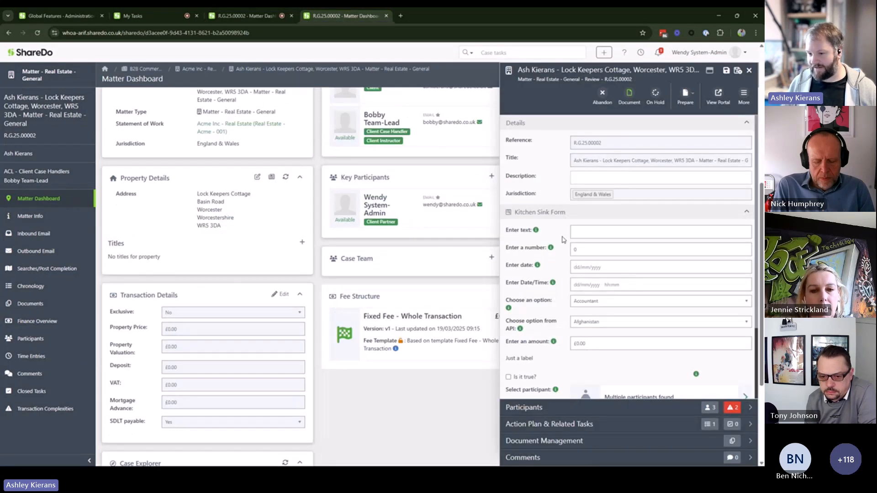
{"action": "scroll", "coordinate": [563, 239], "scroll_direction": "down", "scroll_amount": 3}
{"action": "scroll", "coordinate": [573, 233], "scroll_direction": "down", "scroll_amount": 5}
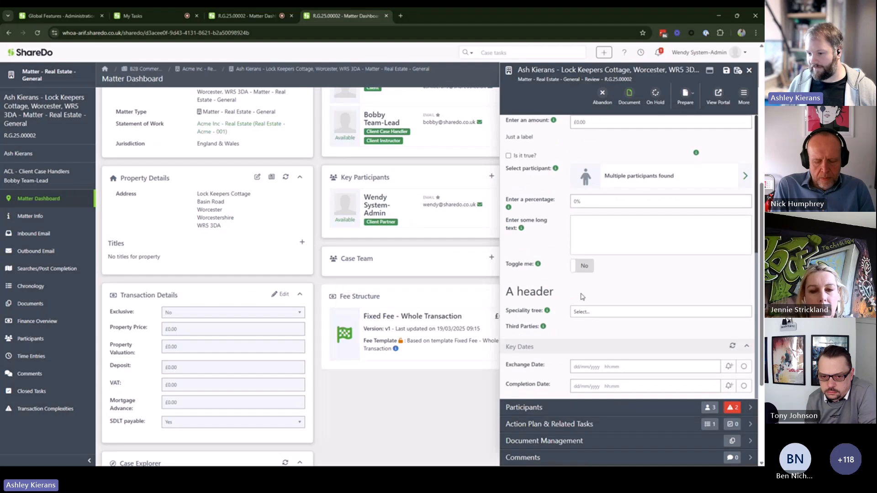
{"action": "scroll", "coordinate": [633, 328], "scroll_direction": "up", "scroll_amount": 5}
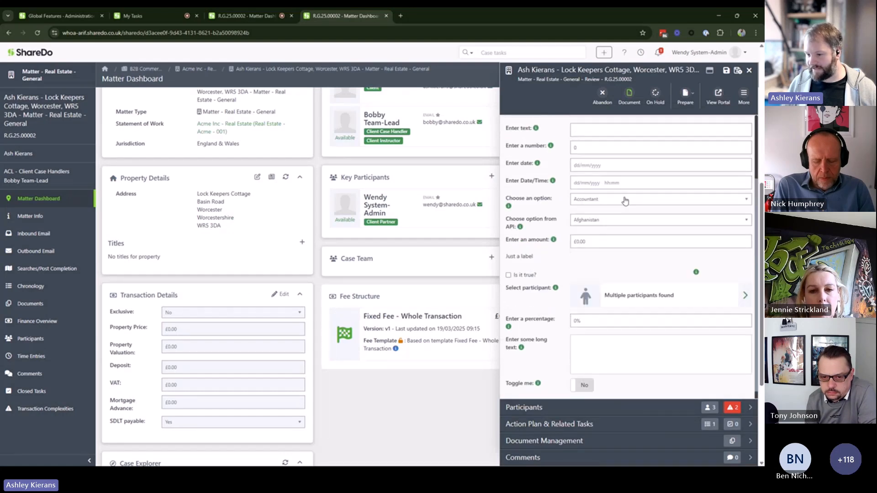
{"action": "scroll", "coordinate": [625, 201], "scroll_direction": "up", "scroll_amount": 4}
{"action": "left_click", "coordinate": [601, 233]}
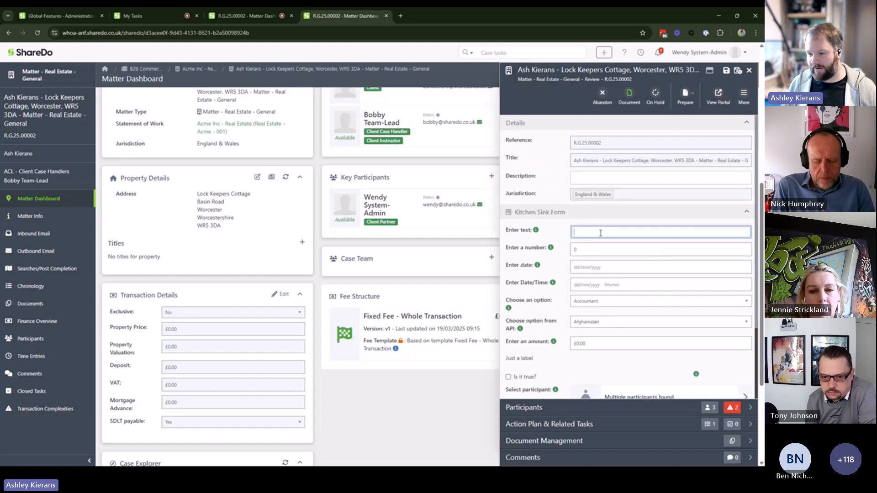
{"action": "left_click", "coordinate": [611, 249]}
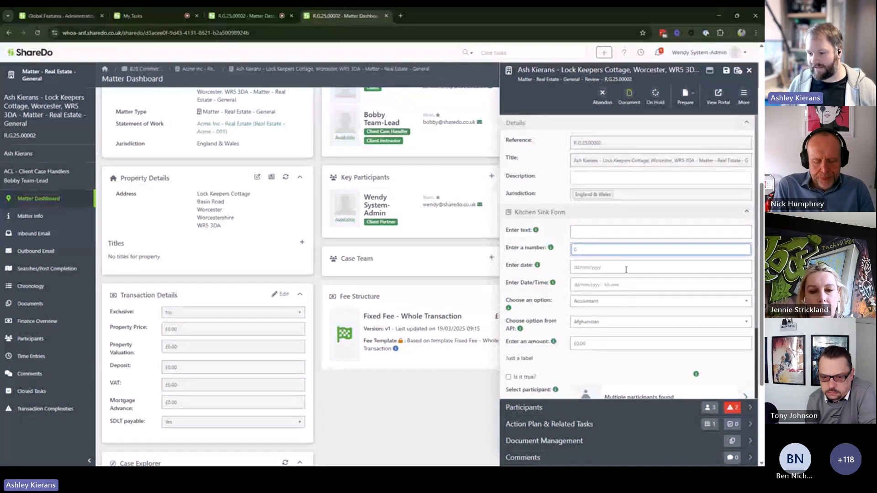
{"action": "left_click", "coordinate": [631, 266]}
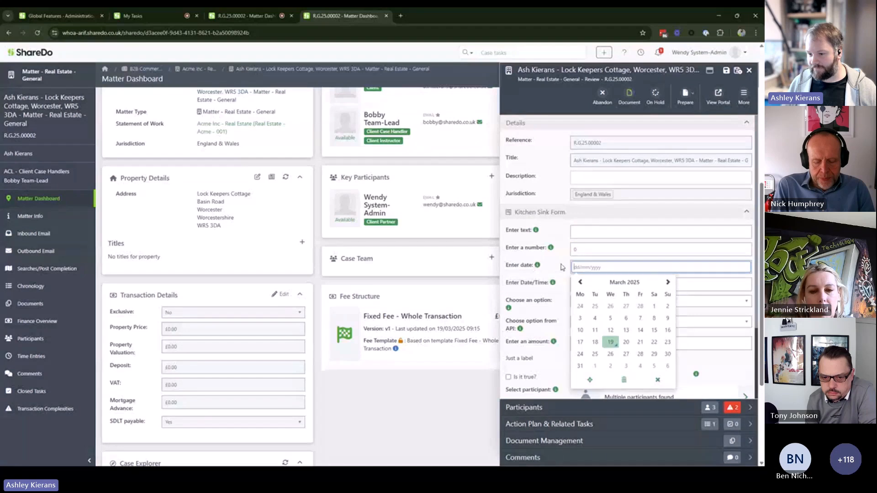
{"action": "scroll", "coordinate": [529, 266], "scroll_direction": "down", "scroll_amount": 2}
{"action": "scroll", "coordinate": [530, 266], "scroll_direction": "down", "scroll_amount": 7}
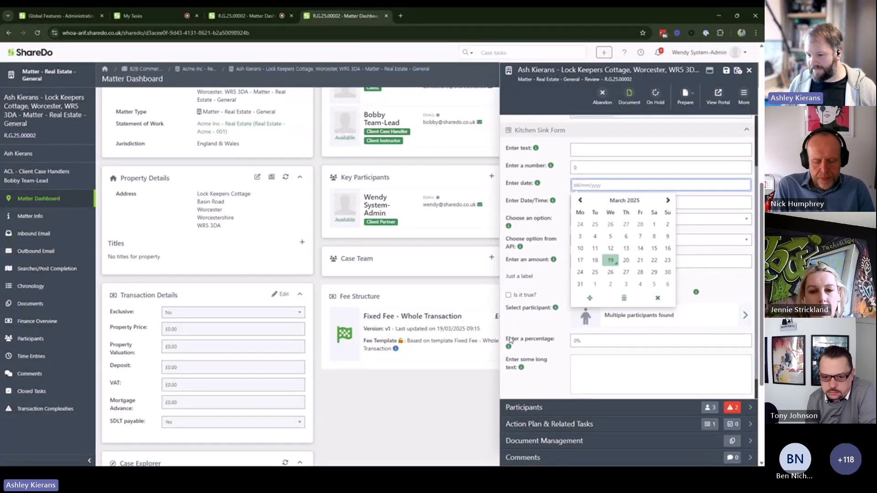
- Dictate text into the Kitchen Sink Form's "Enter some long text" field and stop the dictation
{"action": "left_click", "coordinate": [589, 258]}
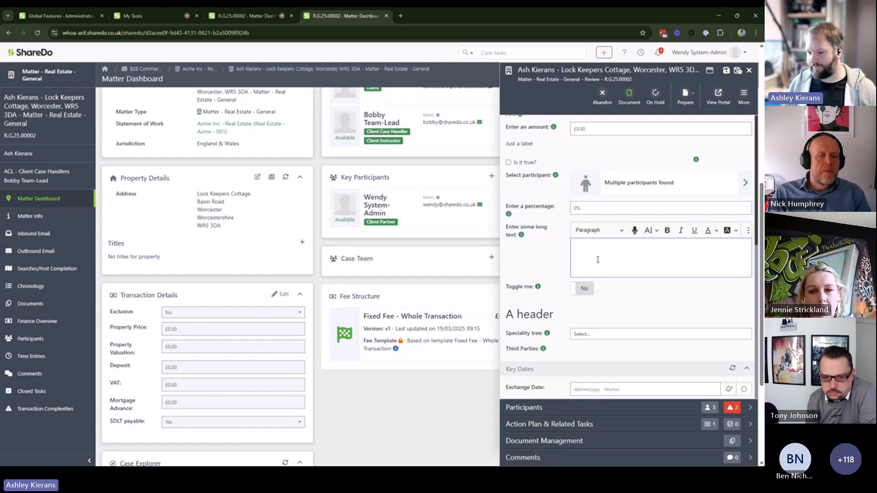
{"action": "left_click", "coordinate": [635, 238]}
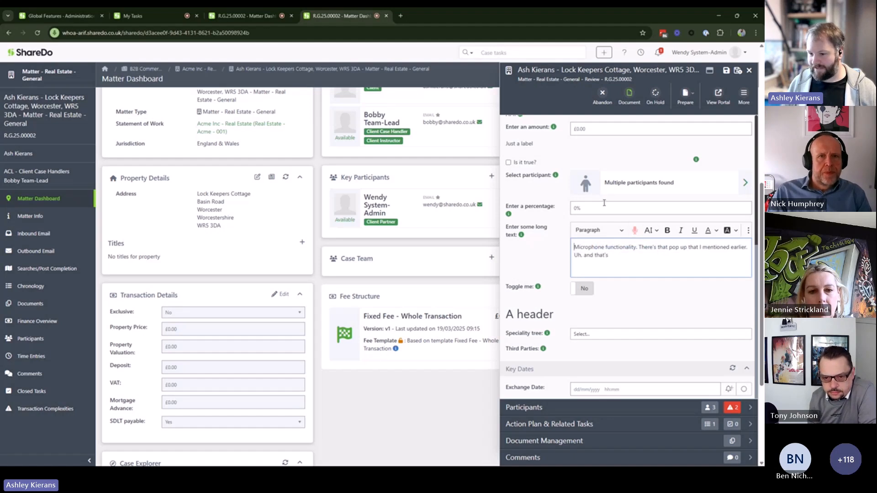
{"action": "left_click", "coordinate": [634, 232]}
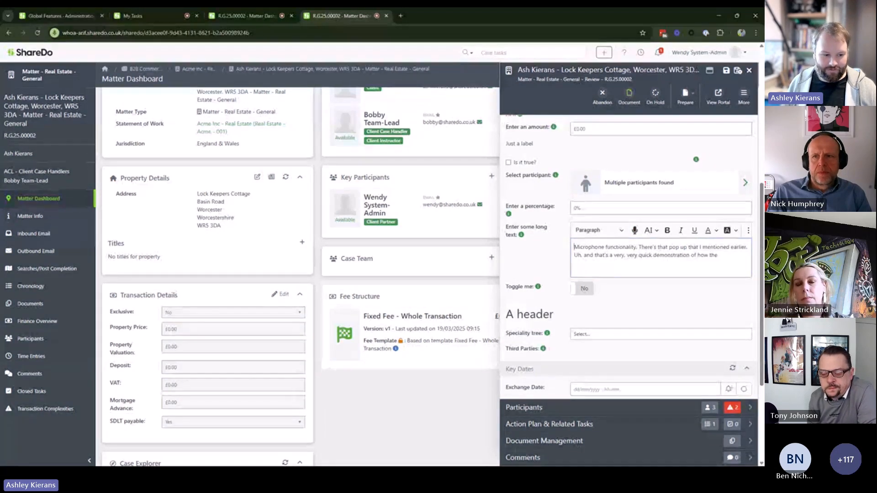
{"action": "key", "text": "alt+Tab"}
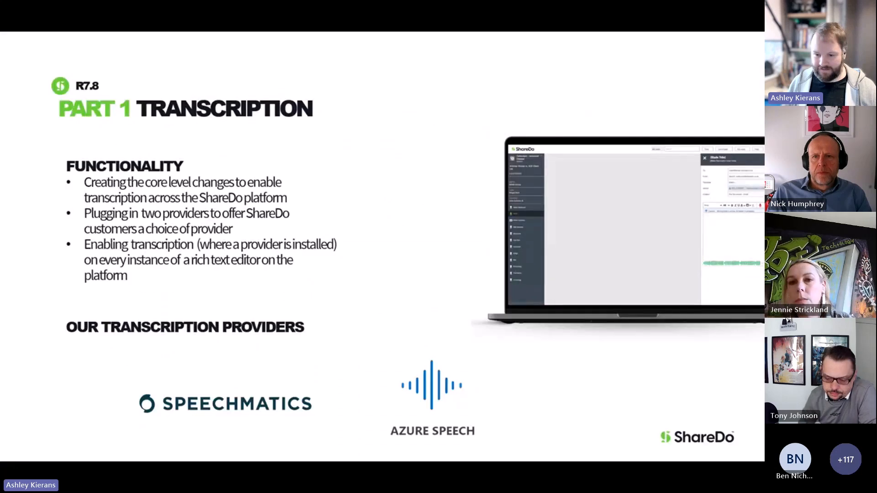
{"action": "key", "text": "Right"}
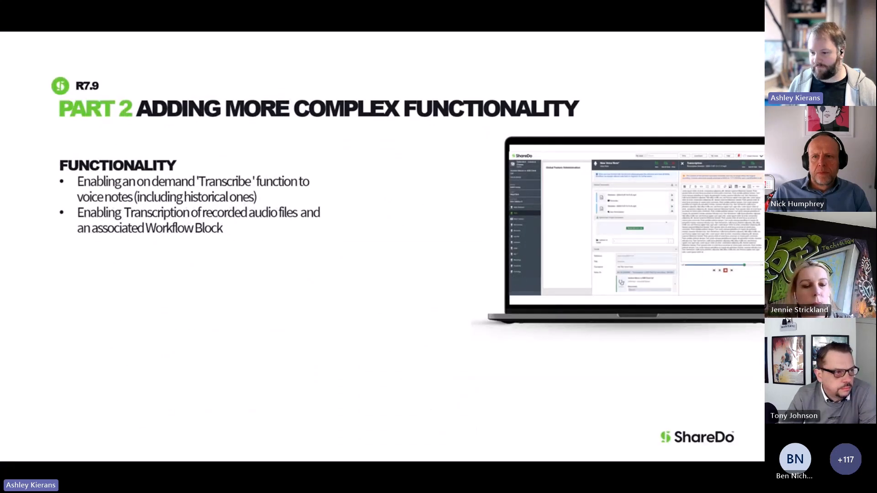
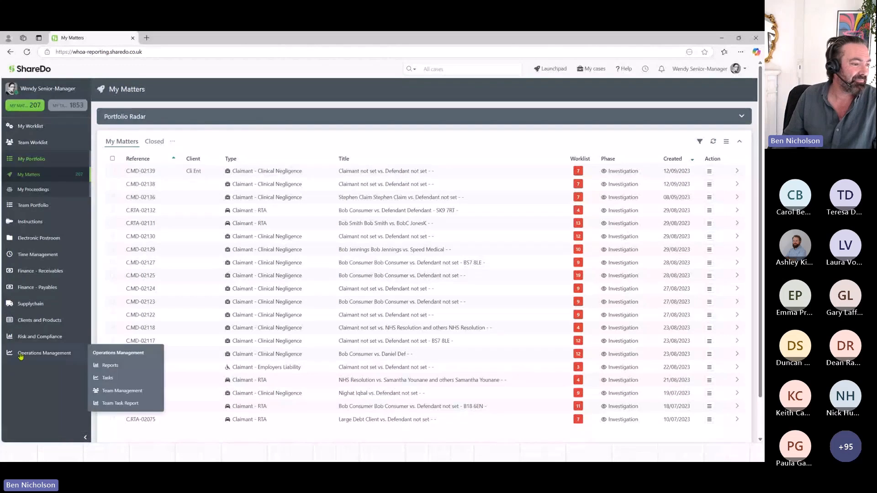
- Open the Tasks Demo report from the Operations Management reports and reload the page, dismissing the error dialogs
{"action": "left_click", "coordinate": [117, 367]}
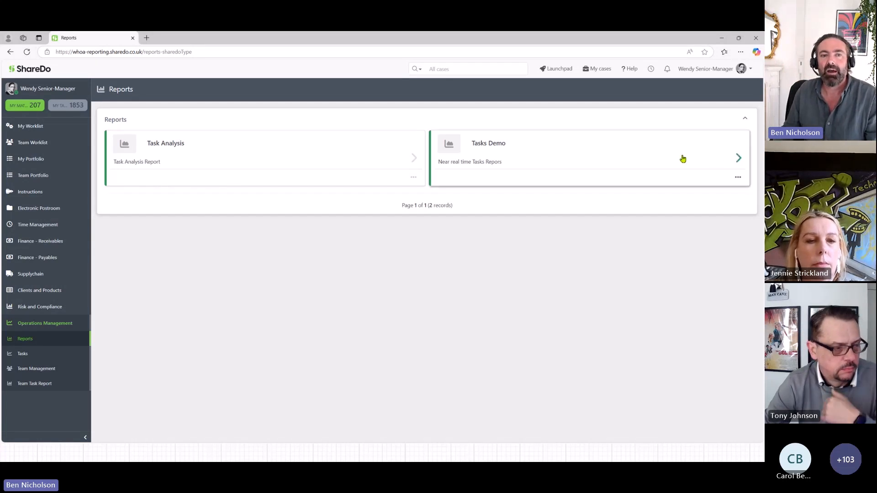
{"action": "left_click", "coordinate": [739, 159]}
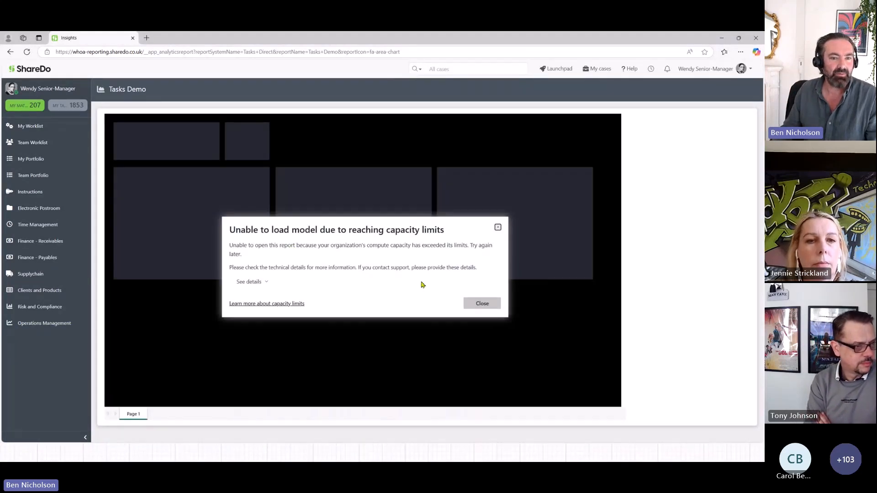
{"action": "left_click", "coordinate": [483, 305]}
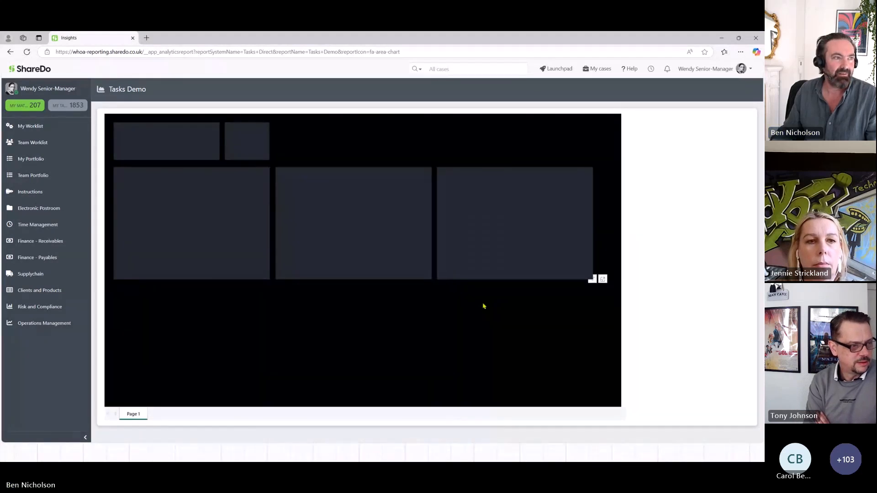
{"action": "left_click", "coordinate": [27, 52]}
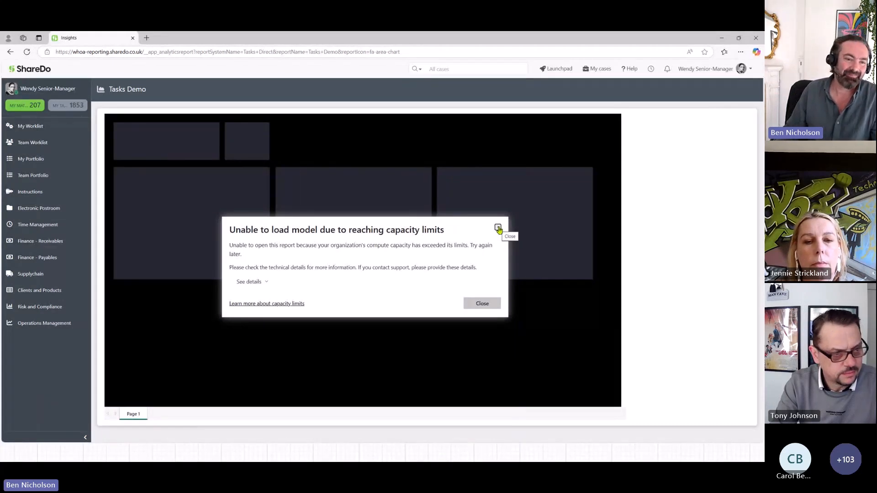
{"action": "left_click", "coordinate": [498, 228]}
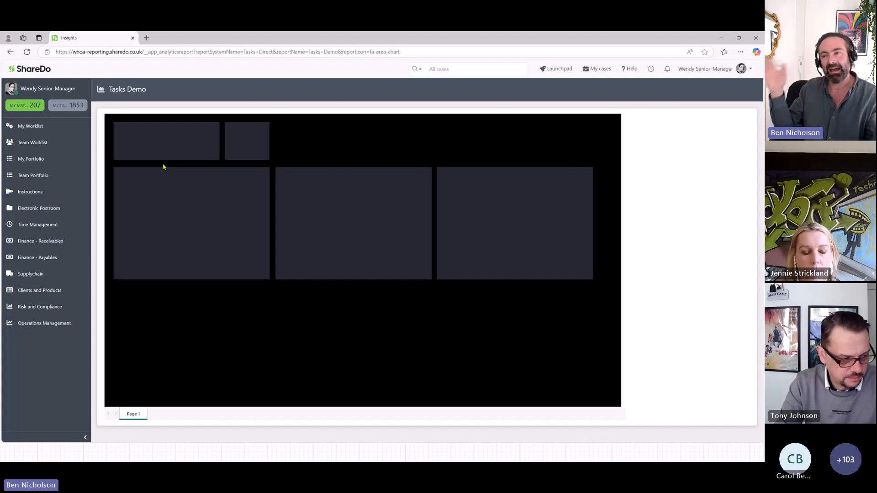
- Duplicate the report's browser tab and open the global features management page of the system administration in the copy
{"action": "right_click", "coordinate": [99, 42]}
{"action": "left_click", "coordinate": [133, 83]}
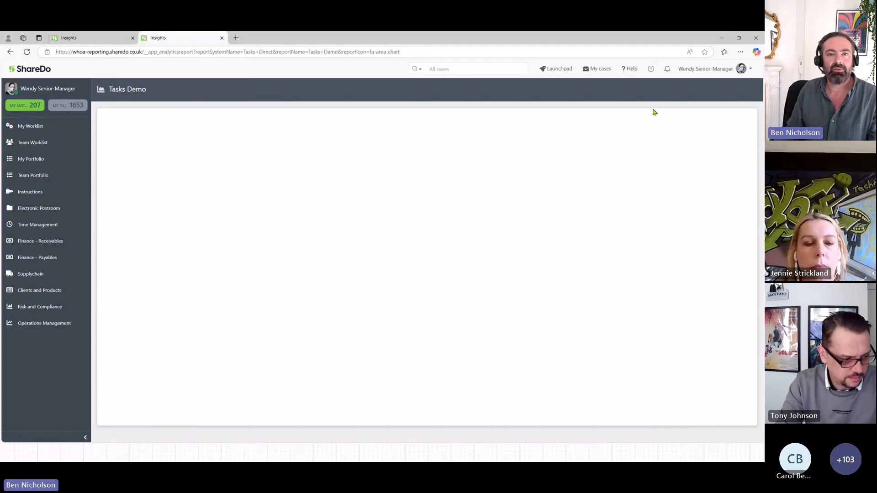
{"action": "left_click", "coordinate": [556, 68]}
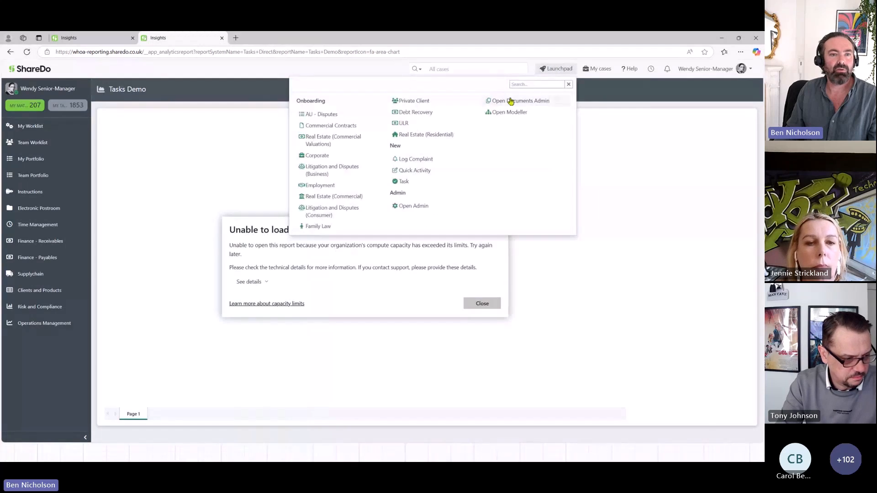
{"action": "left_click", "coordinate": [413, 205]}
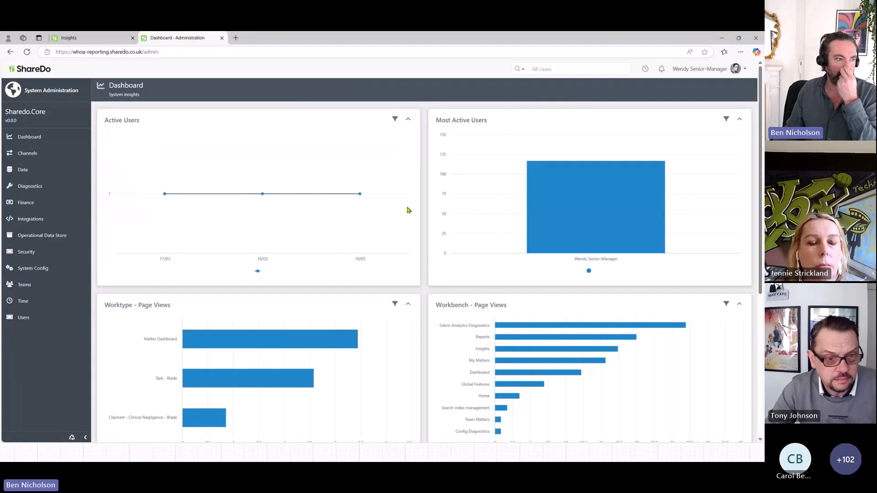
{"action": "mouse_move", "coordinate": [36, 269]}
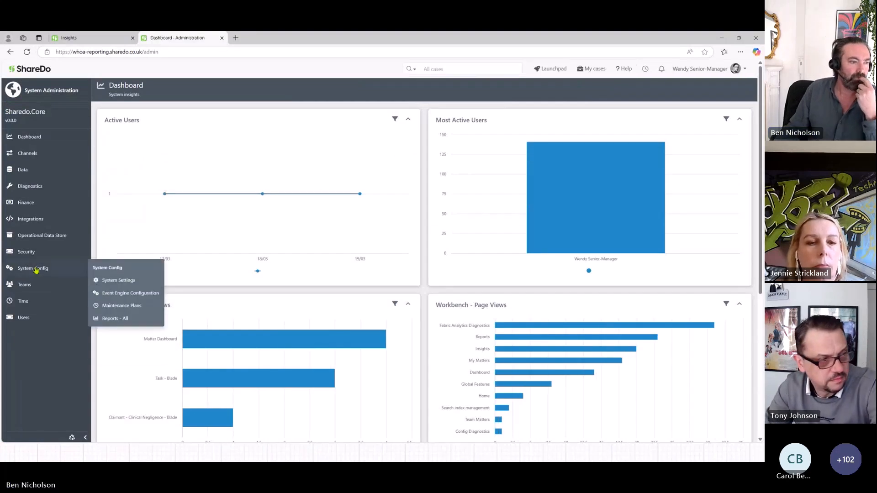
{"action": "mouse_move", "coordinate": [42, 223]}
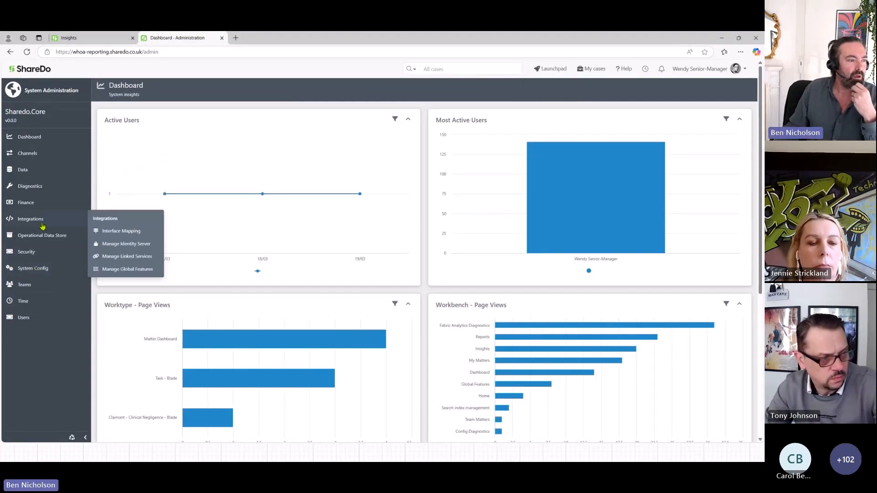
{"action": "left_click", "coordinate": [124, 270]}
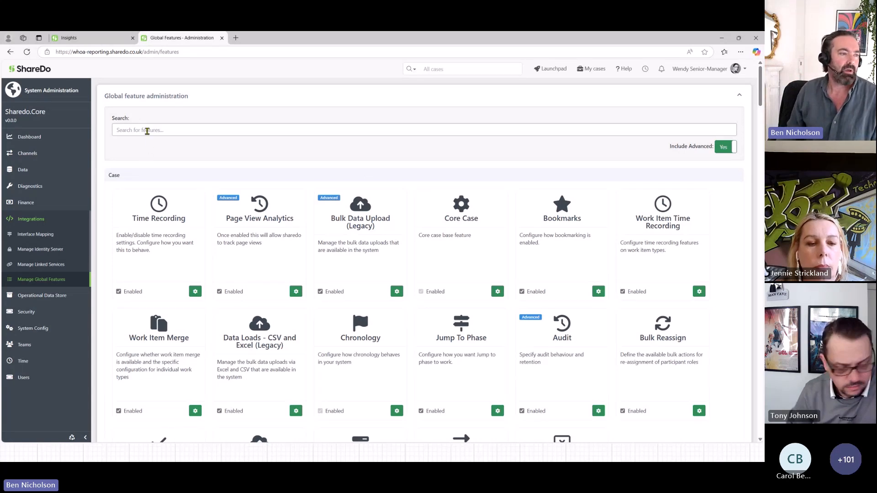
- Search the global features for "power", check the connections in the Power BI feature's settings and close them
{"action": "left_click", "coordinate": [145, 129]}
{"action": "type", "text": "power"}
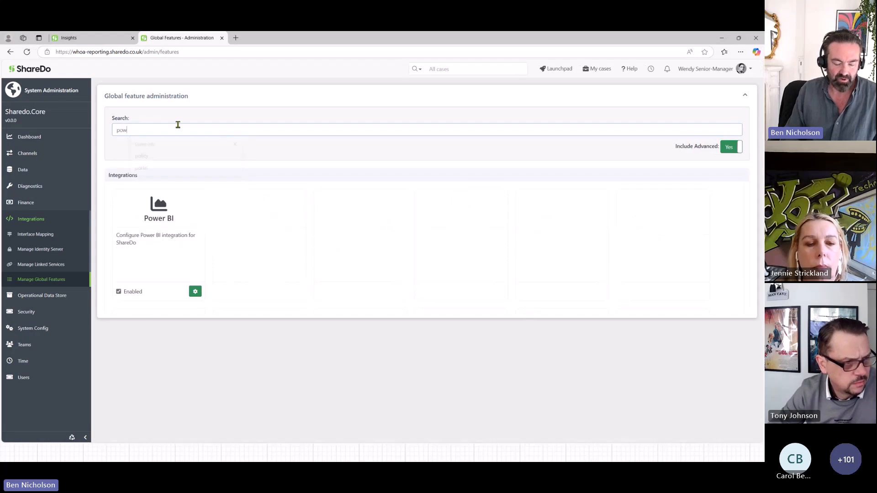
{"action": "left_click", "coordinate": [196, 293]}
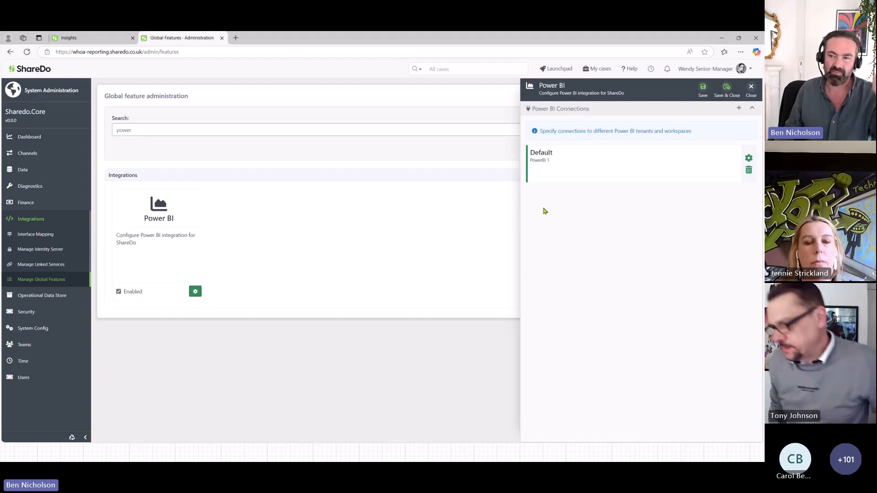
{"action": "left_click", "coordinate": [752, 90]}
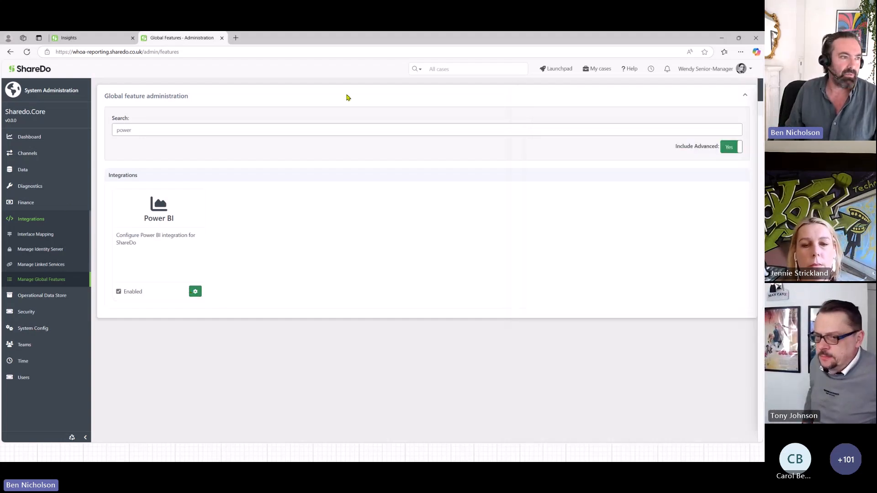
- Search the global features for "analyt", check the Analytics feature's service options, keep Microsoft Fabric and close the settings
{"action": "left_click_drag", "start_coordinate": [153, 130], "coordinate": [115, 131]}
{"action": "type", "text": "analyt"}
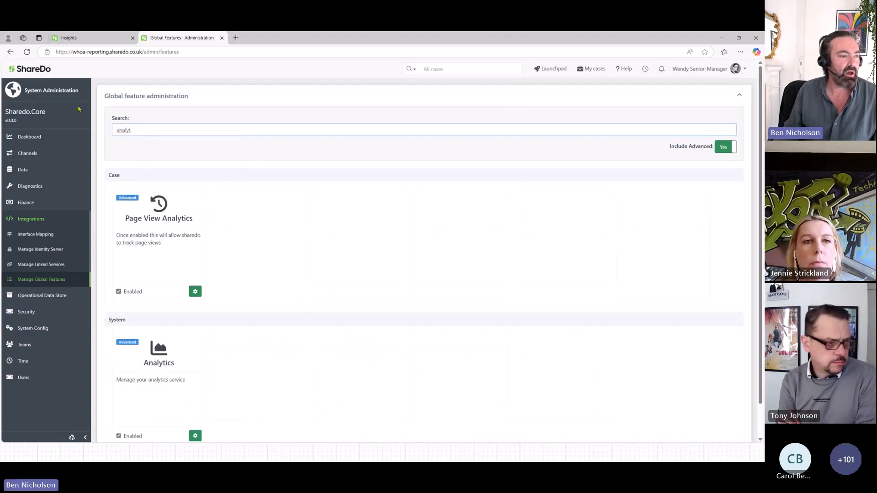
{"action": "left_click", "coordinate": [195, 436]}
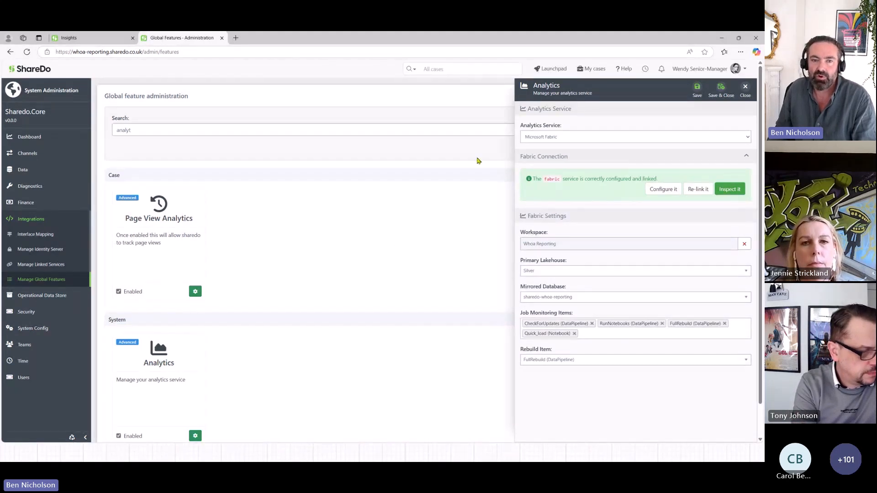
{"action": "left_click", "coordinate": [577, 139]}
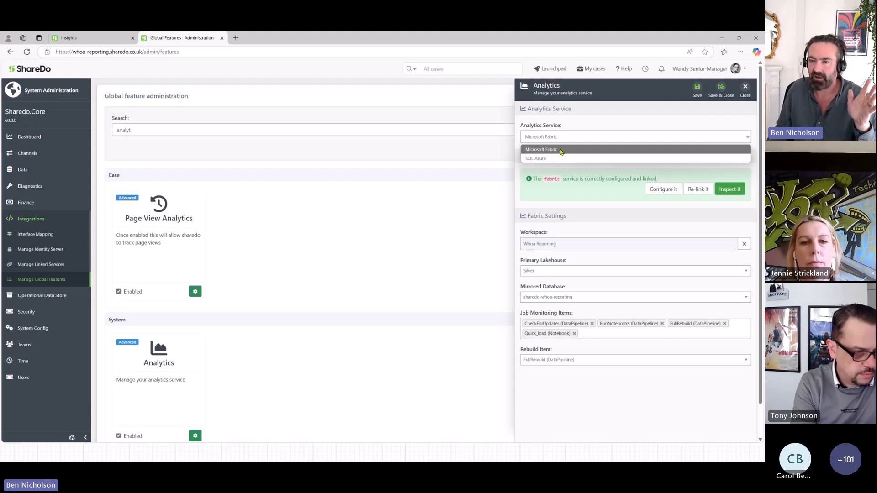
{"action": "left_click", "coordinate": [561, 150]}
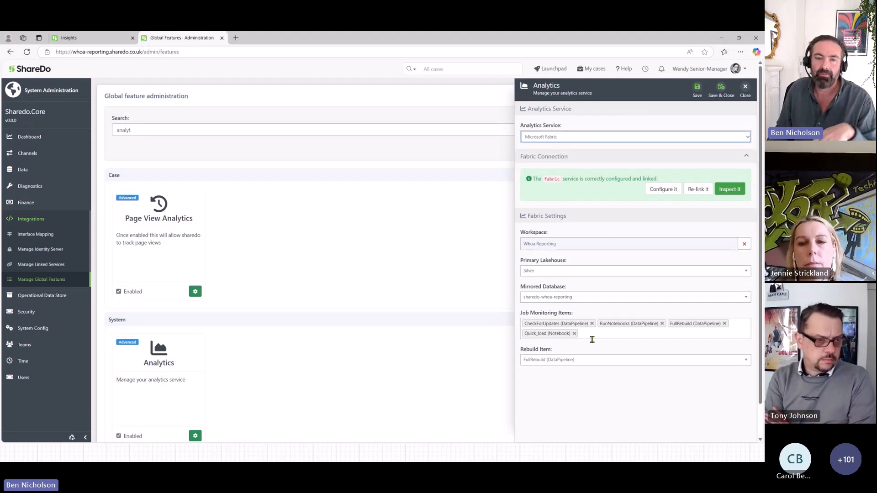
{"action": "left_click", "coordinate": [745, 89]}
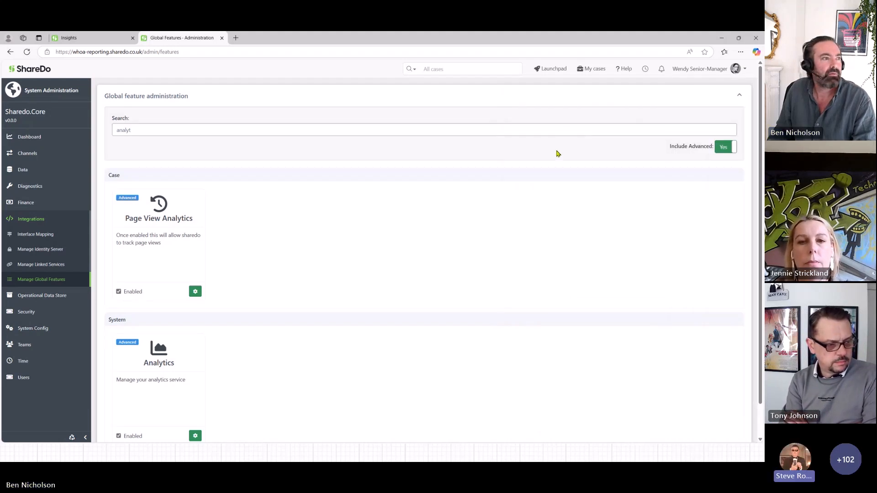
- Reload the Tasks Demo report and review its report definition, including the Power BI settings, in the system administration's report list
{"action": "left_click", "coordinate": [94, 40]}
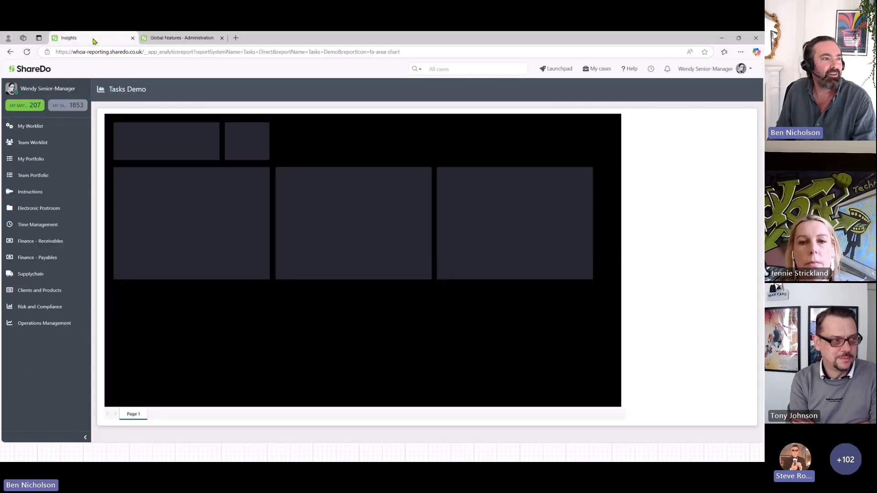
{"action": "left_click", "coordinate": [27, 52]}
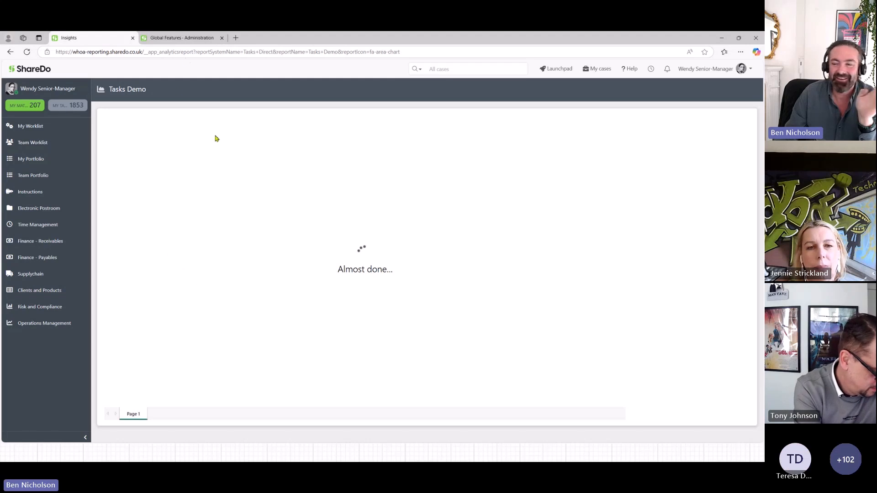
{"action": "left_click", "coordinate": [203, 39]}
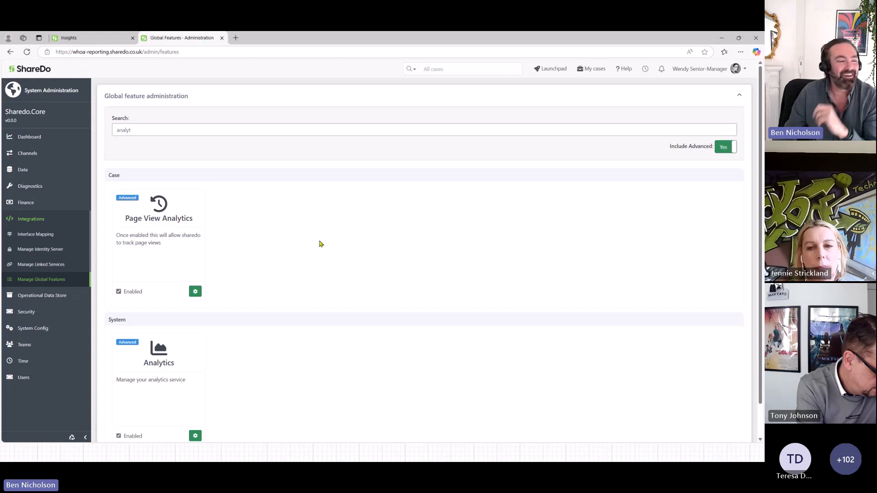
{"action": "mouse_move", "coordinate": [53, 329]}
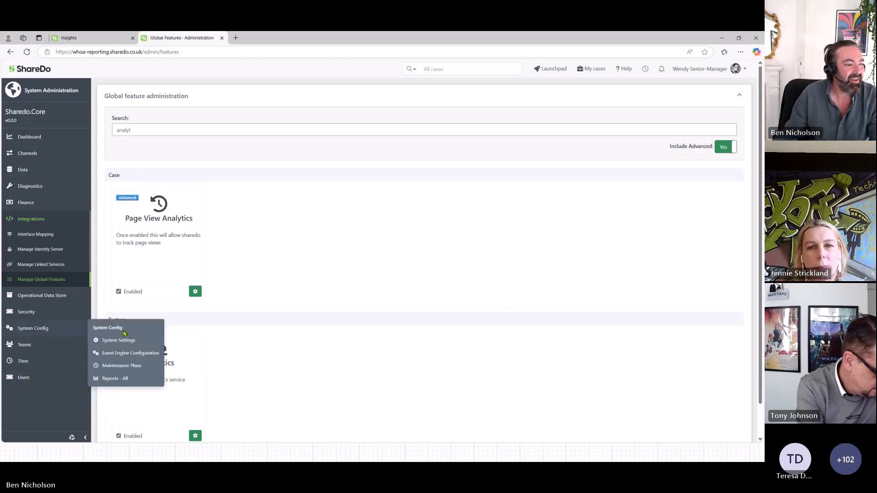
{"action": "left_click", "coordinate": [114, 379]}
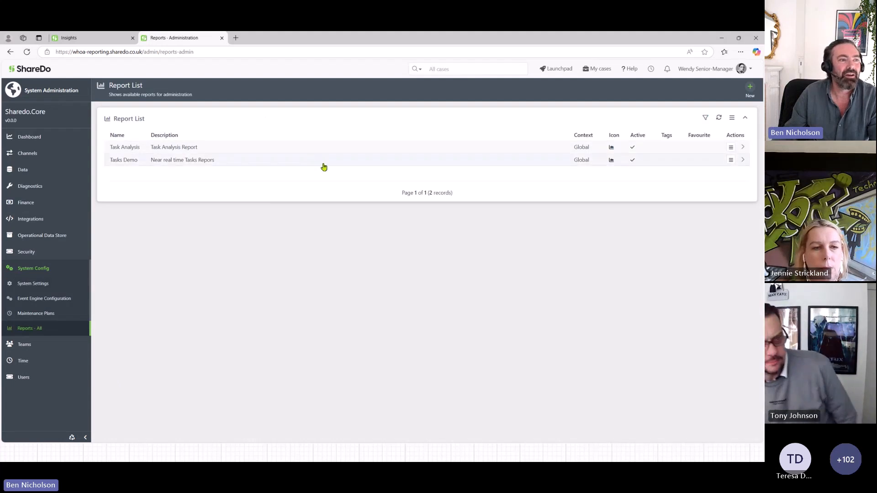
{"action": "left_click", "coordinate": [731, 160]}
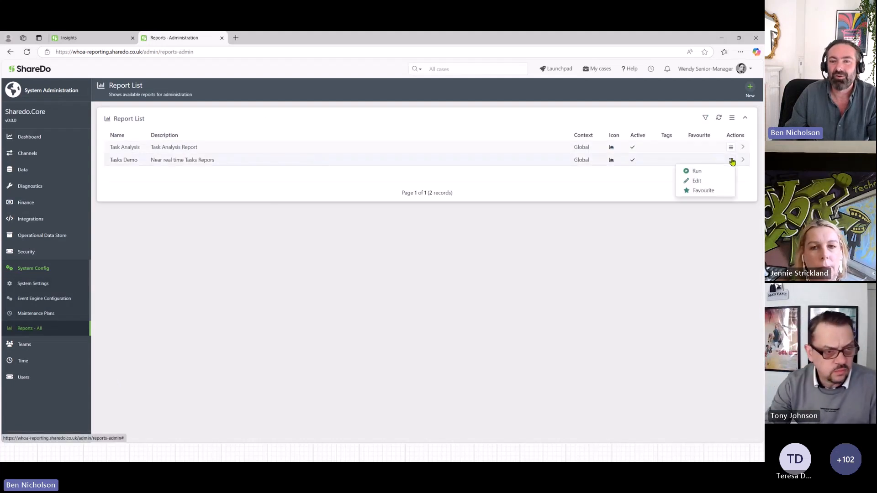
{"action": "left_click", "coordinate": [696, 181]}
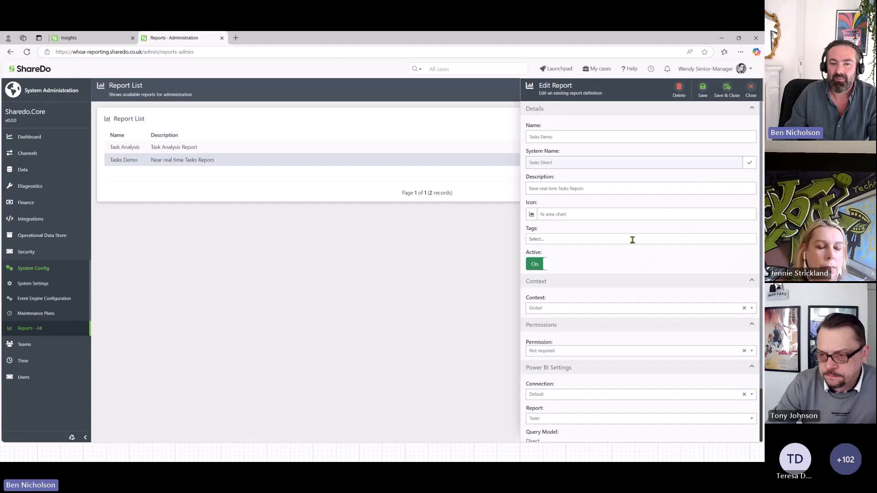
{"action": "scroll", "coordinate": [648, 241], "scroll_direction": "down", "scroll_amount": 1}
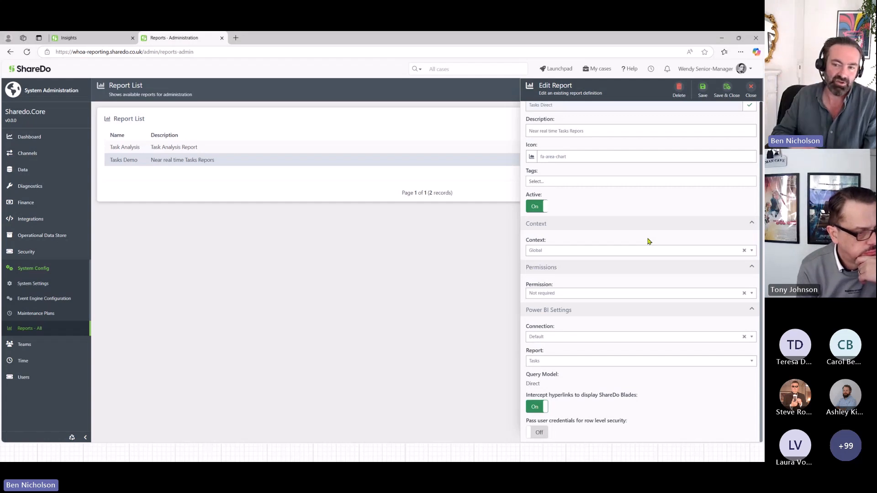
- Reload the Tasks Demo report page again and open the Fabric Analytics diagnostics in the system administration
{"action": "left_click", "coordinate": [86, 40]}
{"action": "left_click", "coordinate": [28, 52]}
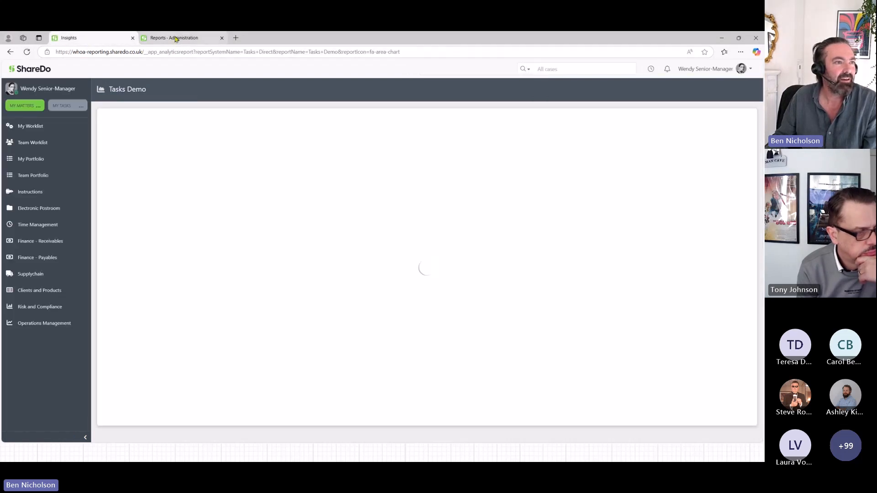
{"action": "left_click", "coordinate": [176, 39]}
{"action": "mouse_move", "coordinate": [29, 221]}
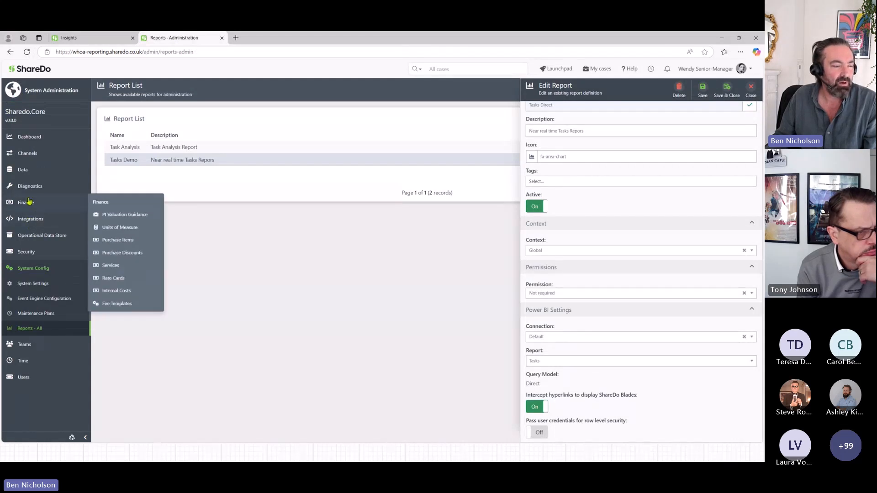
{"action": "mouse_move", "coordinate": [27, 204]}
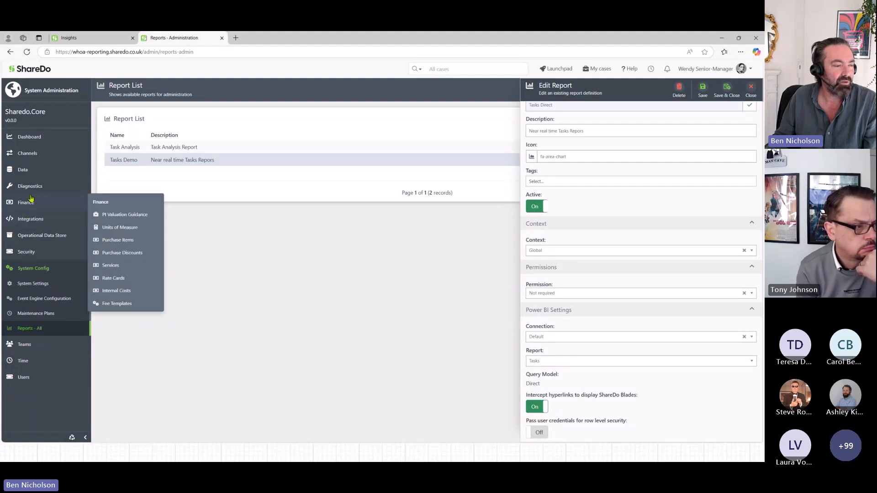
{"action": "mouse_move", "coordinate": [29, 186]}
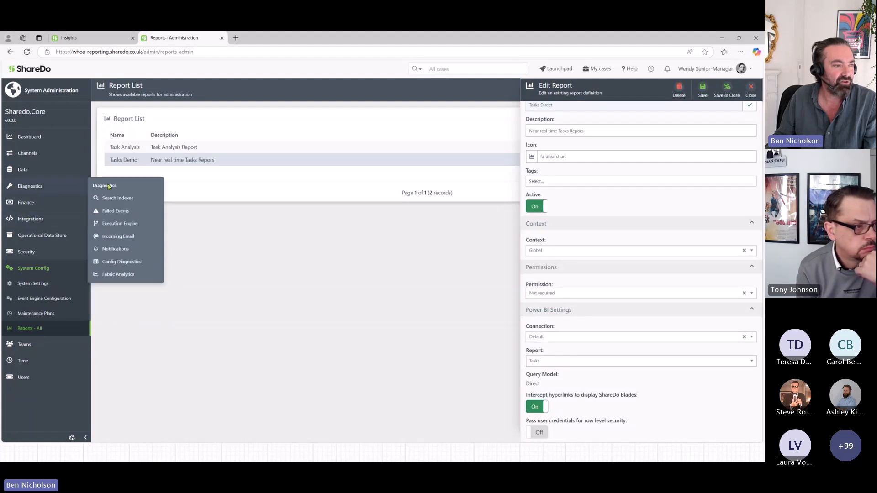
{"action": "left_click", "coordinate": [120, 275]}
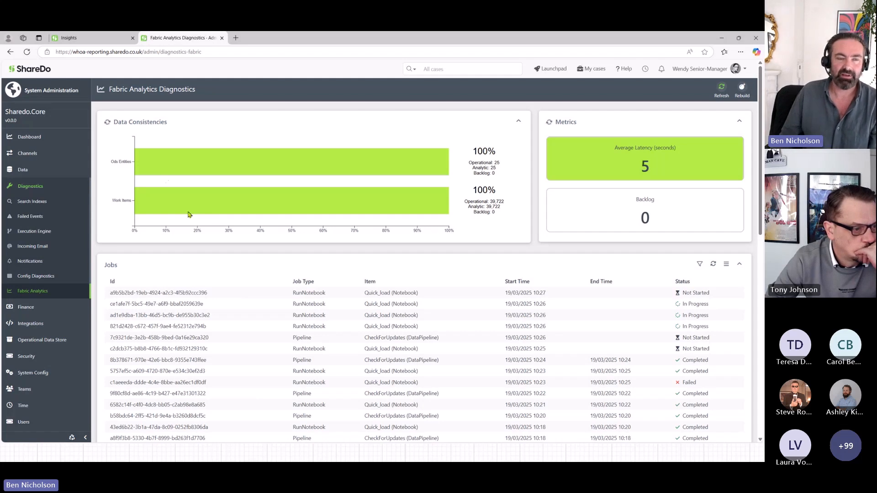
- Check the Tasks Demo report's loading, switch to the presentation and advance to the "NXT GEN - What it means for you?" slide
{"action": "left_click", "coordinate": [89, 41]}
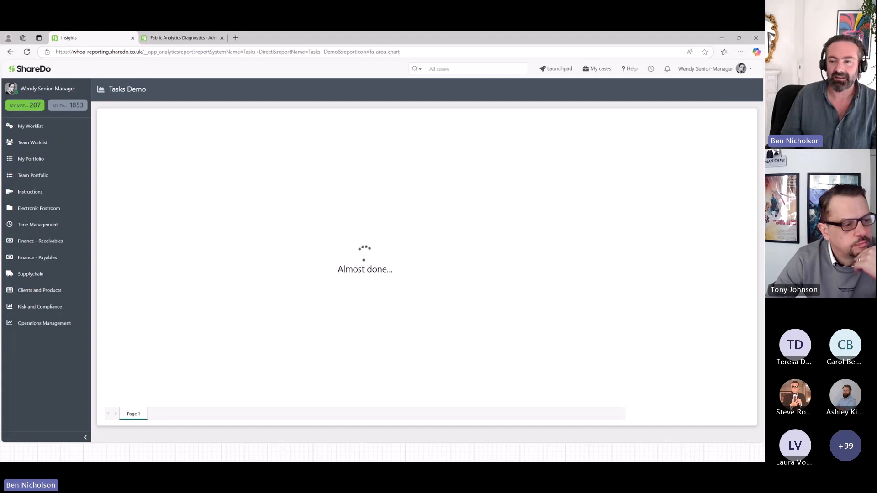
{"action": "key", "text": "Right"}
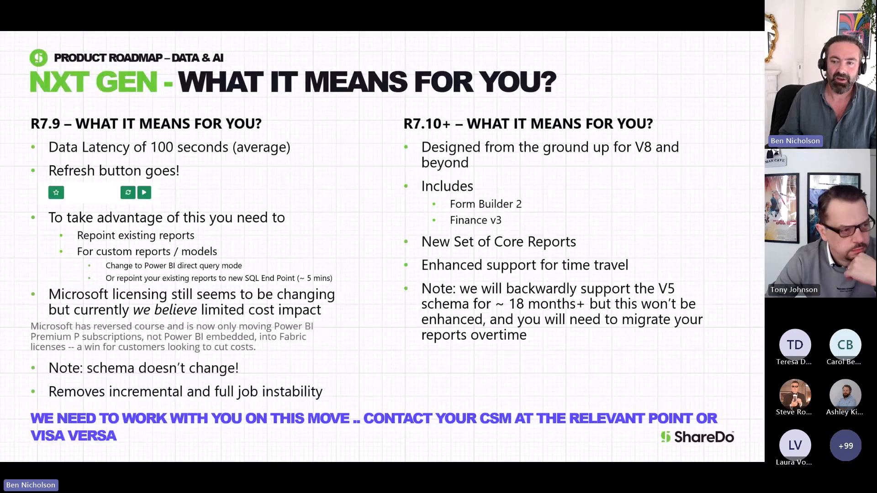
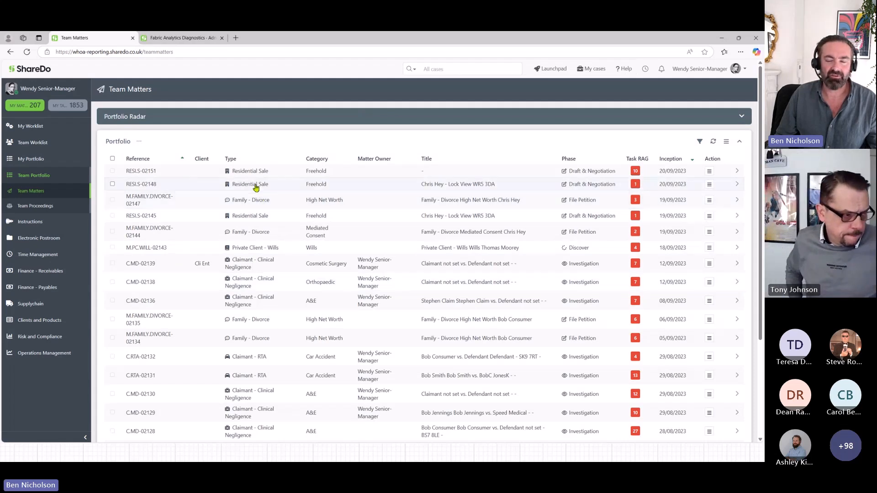
- Create a task titled "Here I am" in the second Residential Sale matter of Team Matters, set it to In Progress and close it
{"action": "double_click", "coordinate": [255, 185]}
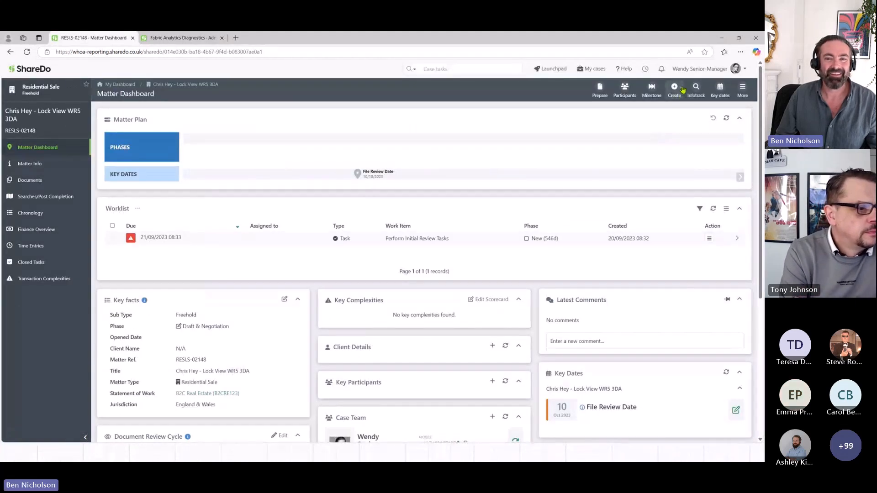
{"action": "left_click", "coordinate": [677, 93]}
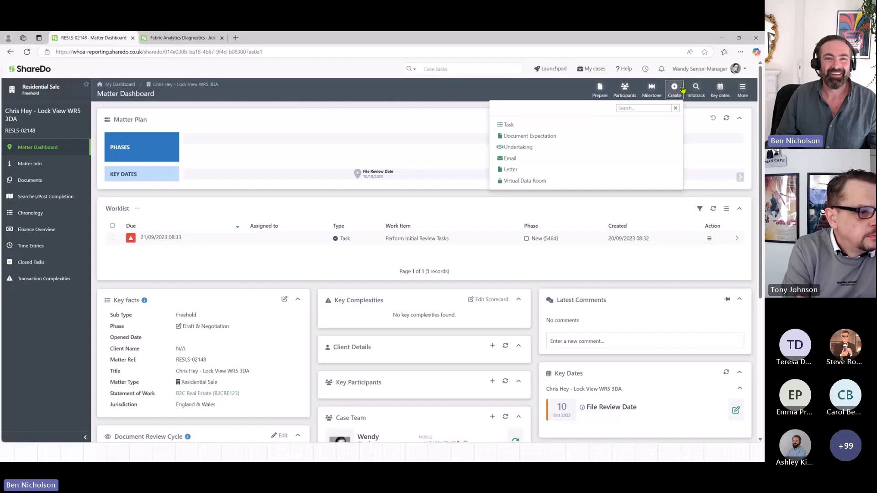
{"action": "left_click", "coordinate": [508, 126]}
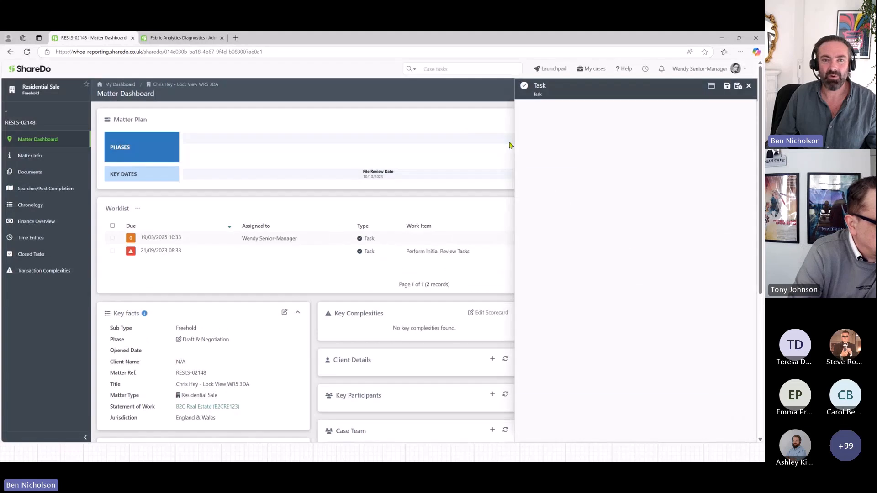
{"action": "left_click", "coordinate": [609, 165]}
{"action": "type", "text": "Here"}
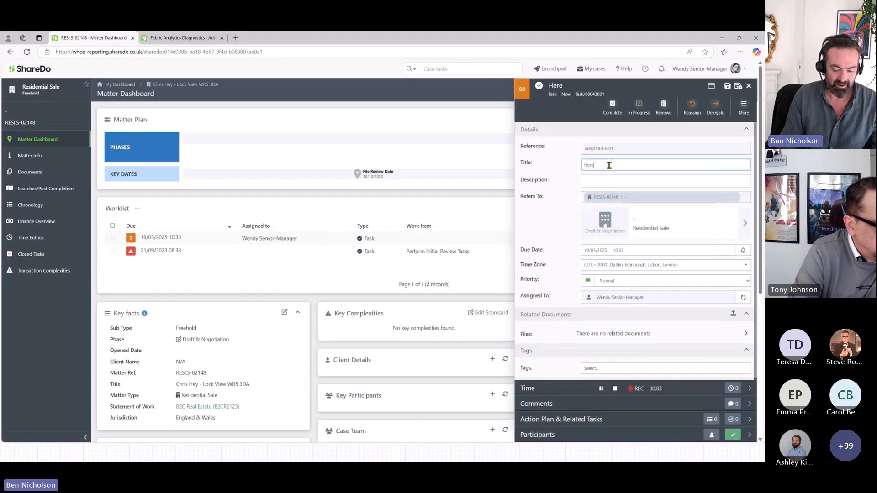
{"action": "type", "text": " I am"}
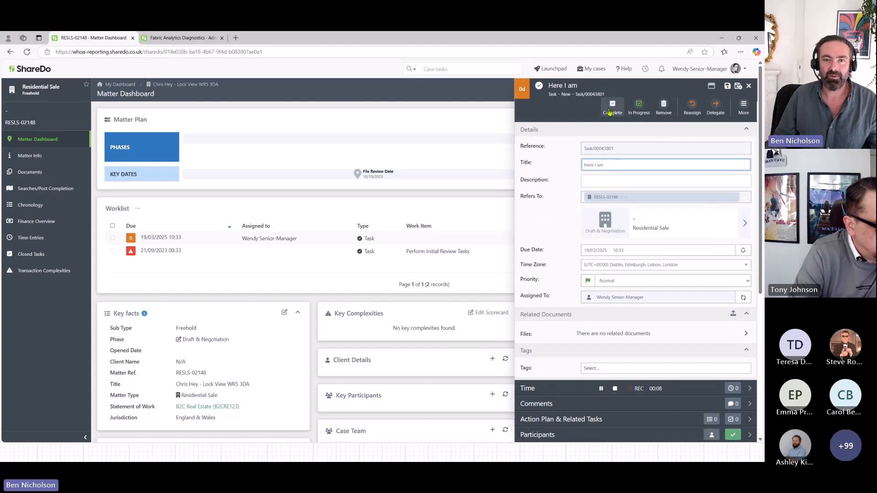
{"action": "left_click", "coordinate": [639, 109]}
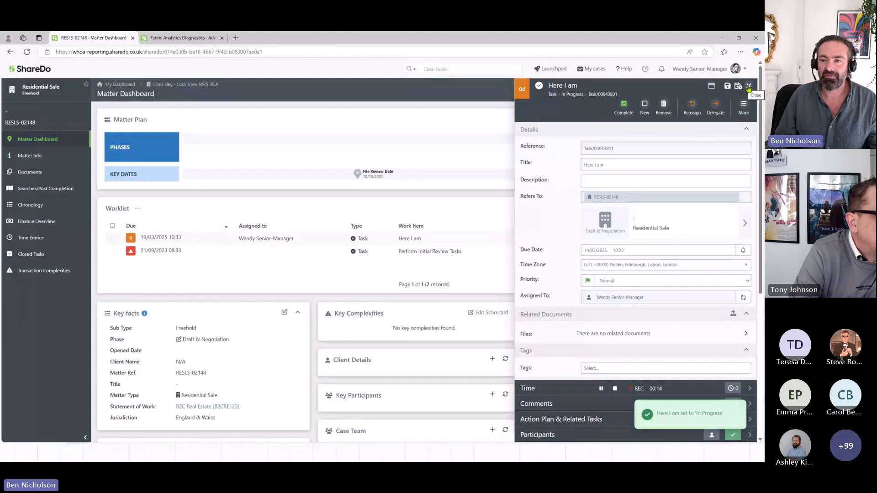
{"action": "left_click", "coordinate": [750, 87]}
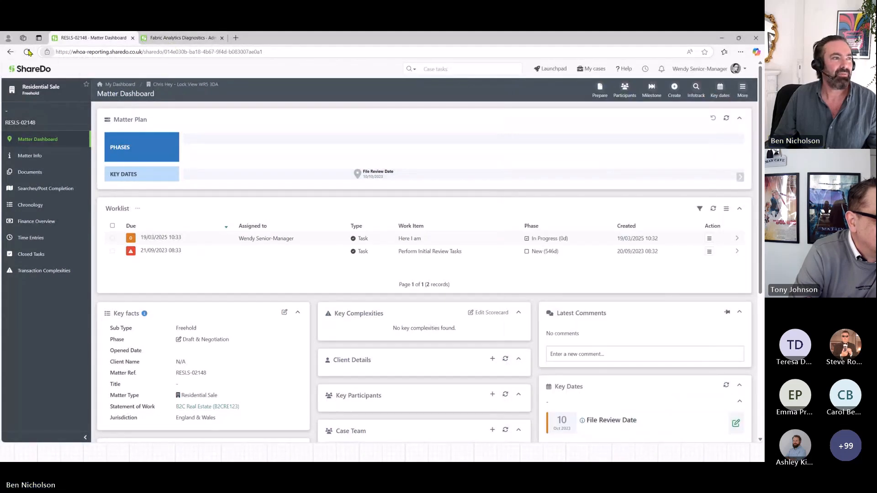
- Reload the Fabric Analytics diagnostics page and refresh its data to check the consistency and backlog figures
{"action": "left_click", "coordinate": [176, 38]}
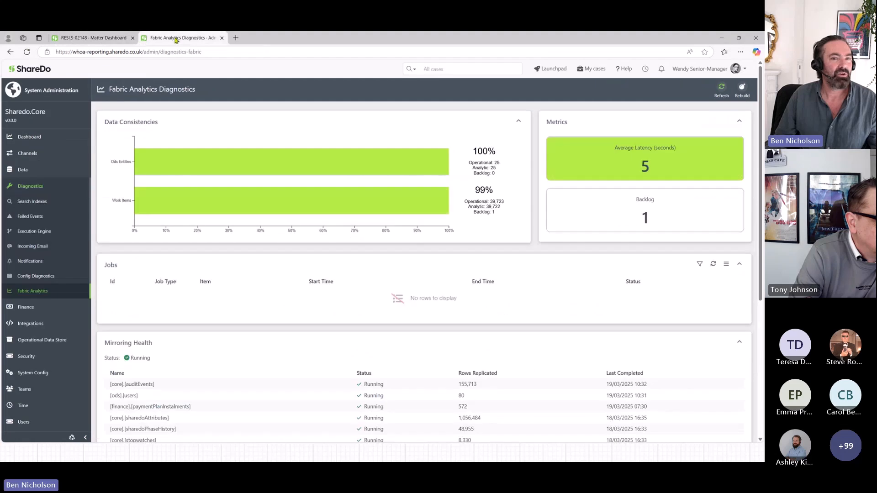
{"action": "left_click", "coordinate": [27, 52]}
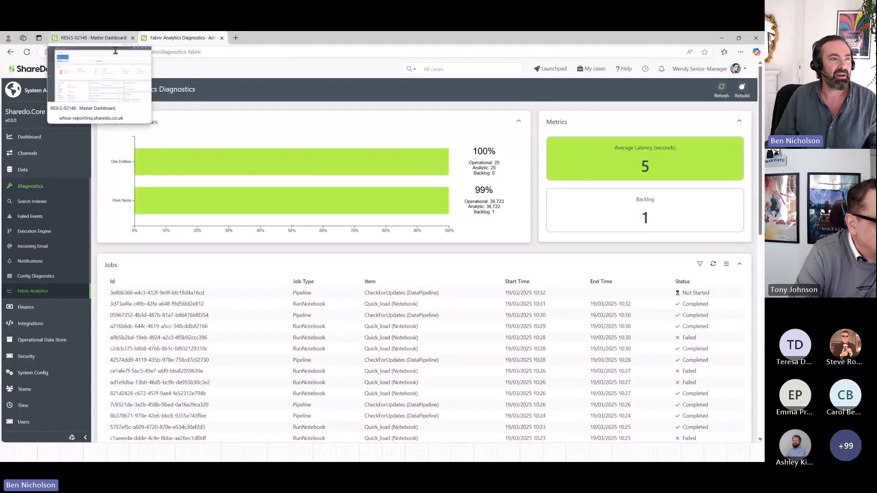
{"action": "left_click", "coordinate": [725, 89]}
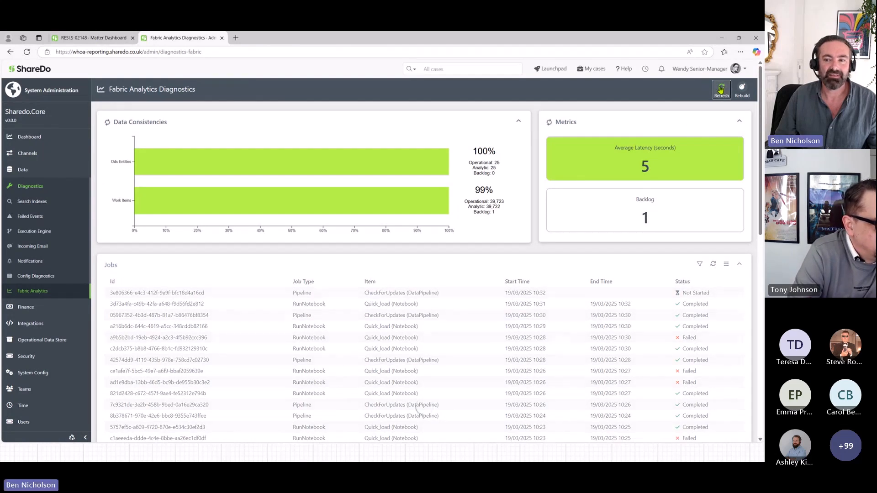
- Leave the matter dashboard and open the Tasks Demo report from the Operations Management reports
{"action": "left_click", "coordinate": [89, 38]}
{"action": "left_click", "coordinate": [10, 54]}
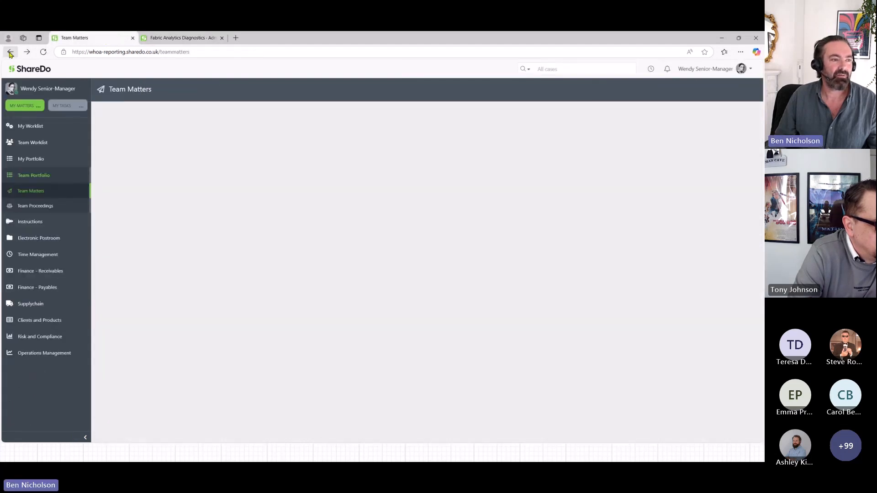
{"action": "mouse_move", "coordinate": [36, 360]}
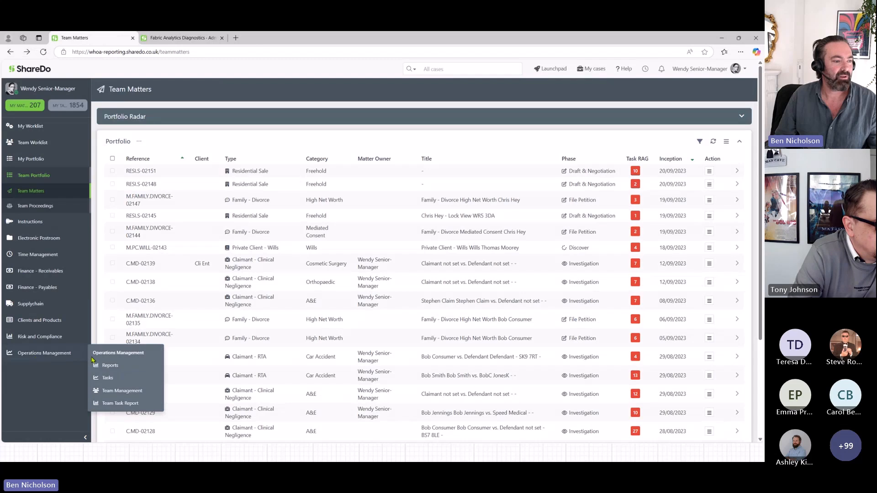
{"action": "left_click", "coordinate": [111, 366]}
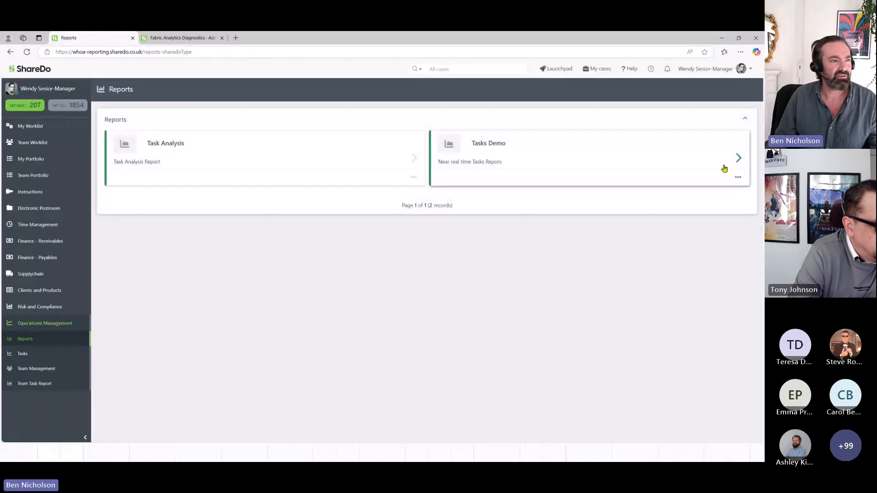
{"action": "left_click", "coordinate": [739, 159]}
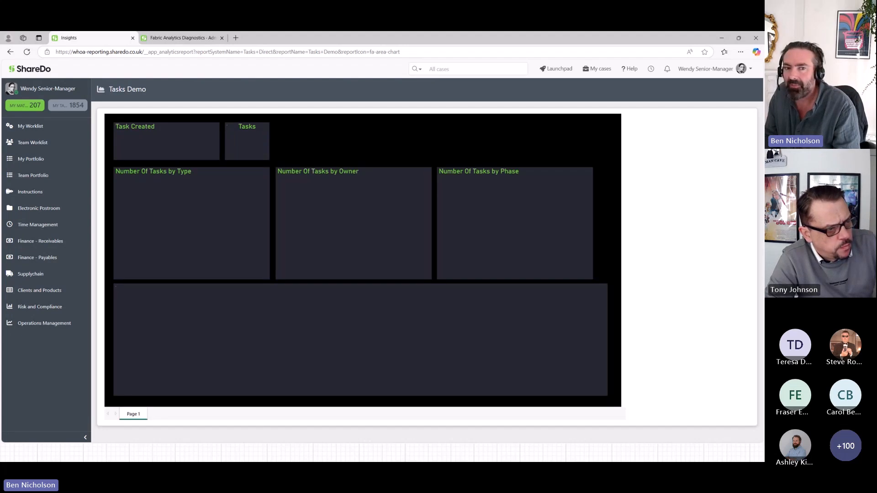
- Reload the Tasks Demo report
{"action": "left_click", "coordinate": [27, 52]}
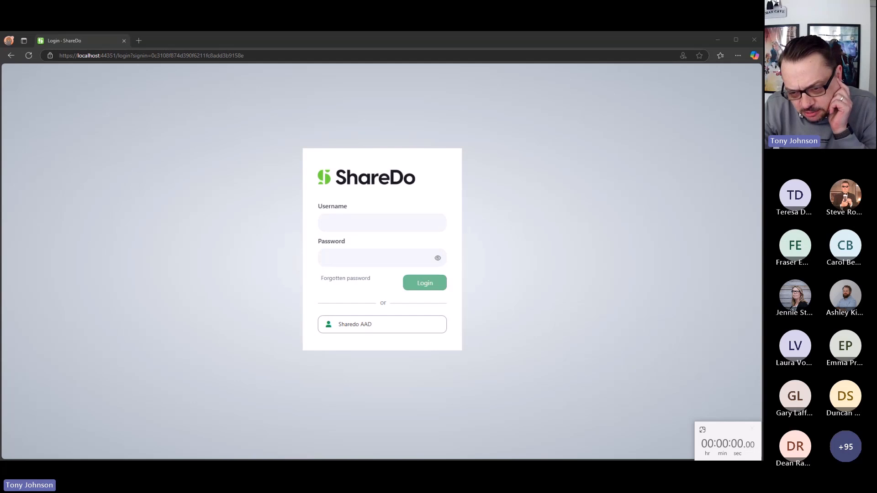
- Start the stopwatch, sign in to ShareDo through Sharedo AAD and open the Modeller
{"action": "left_click", "coordinate": [722, 465]}
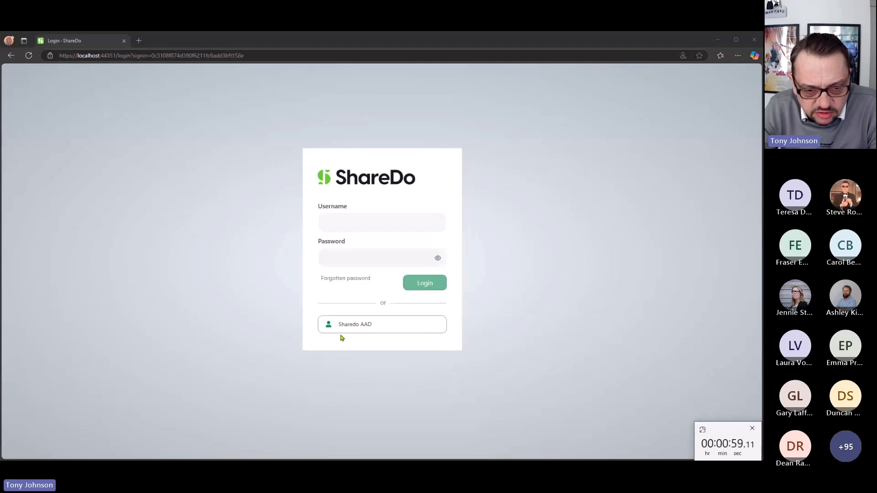
{"action": "left_click", "coordinate": [380, 323]}
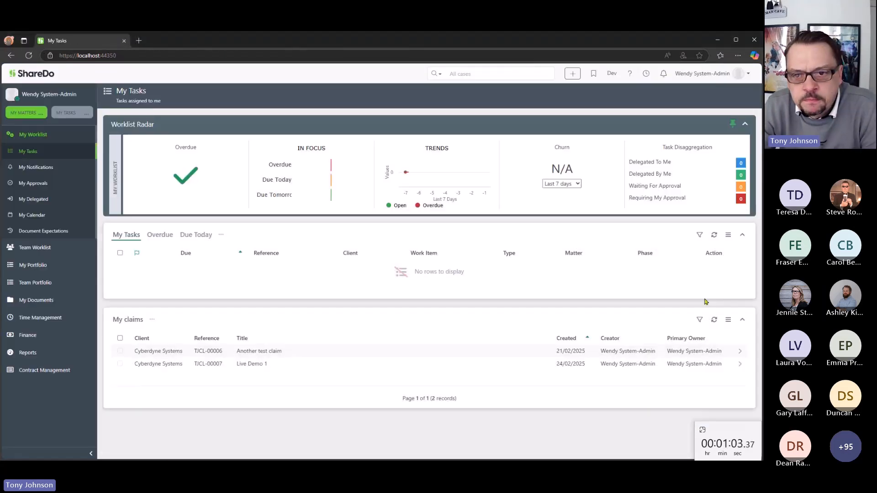
{"action": "left_click", "coordinate": [594, 76]}
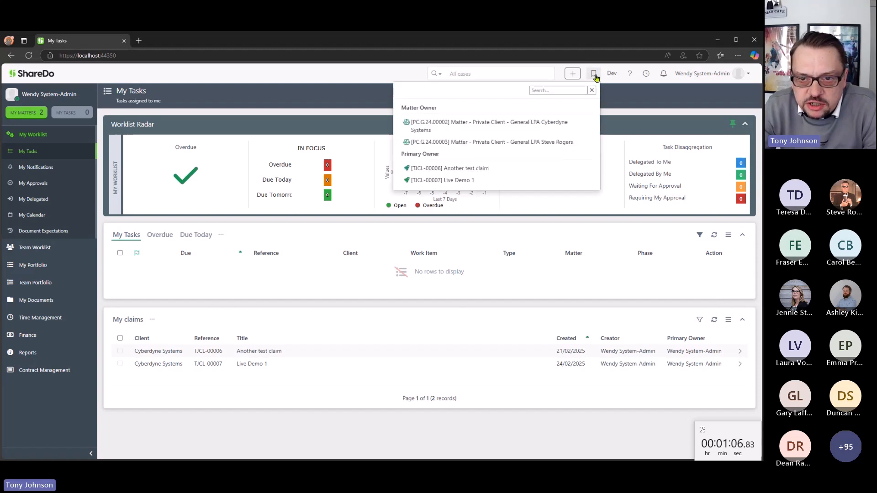
{"action": "left_click", "coordinate": [572, 74]}
{"action": "left_click", "coordinate": [319, 230]}
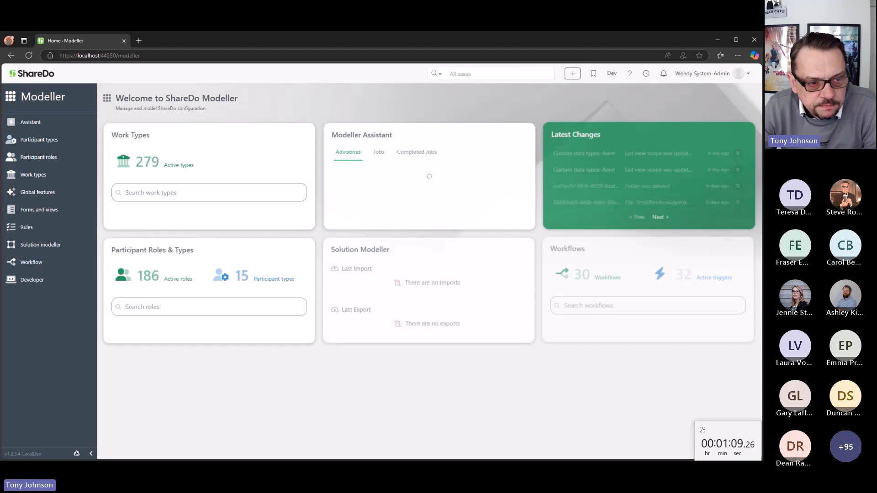
- Create a new form and data definition in the Modeller and name it "Marketing questions"
{"action": "mouse_move", "coordinate": [44, 211]}
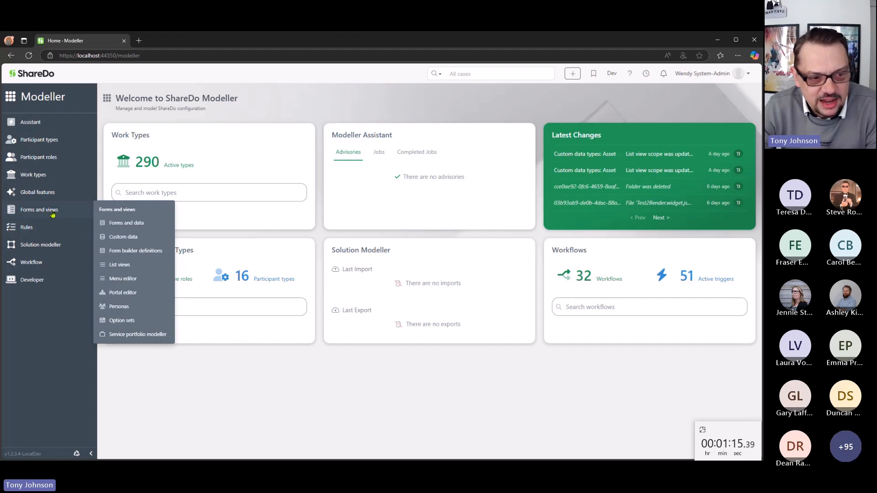
{"action": "left_click", "coordinate": [133, 220]}
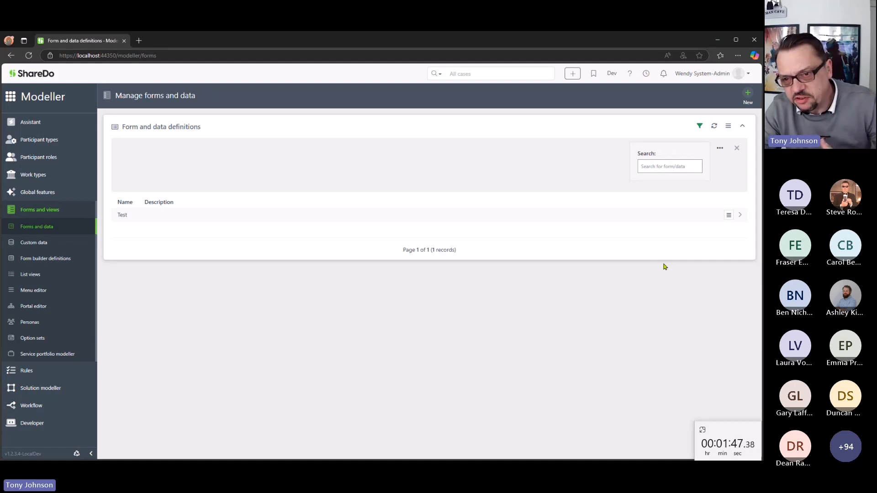
{"action": "left_click", "coordinate": [748, 103]}
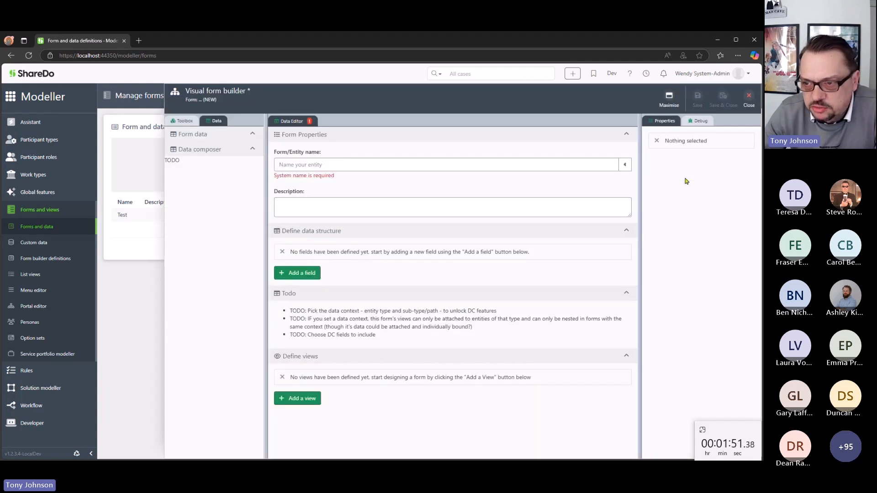
{"action": "left_click", "coordinate": [348, 165]}
{"action": "type", "text": "Mar"}
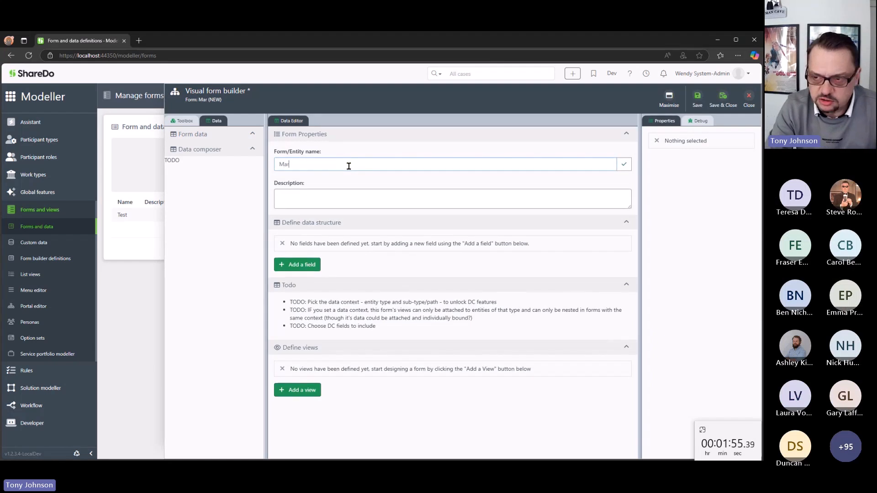
{"action": "type", "text": "keti"}
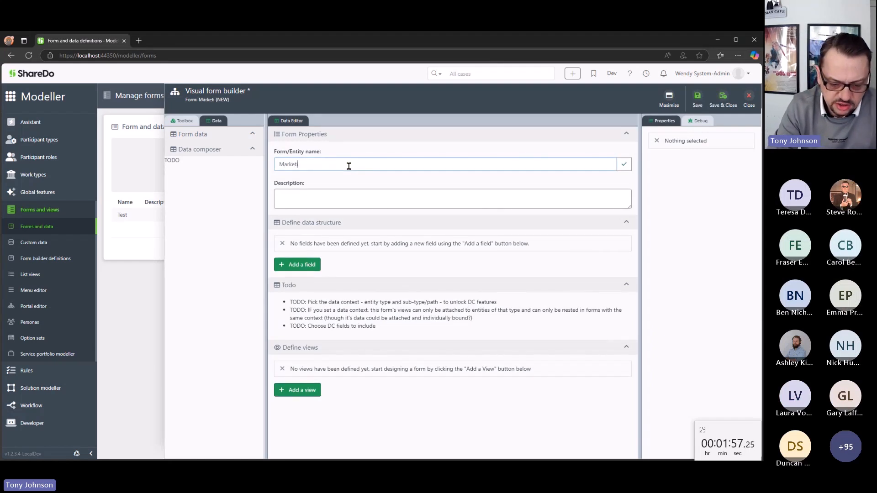
{"action": "type", "text": "ng questions"}
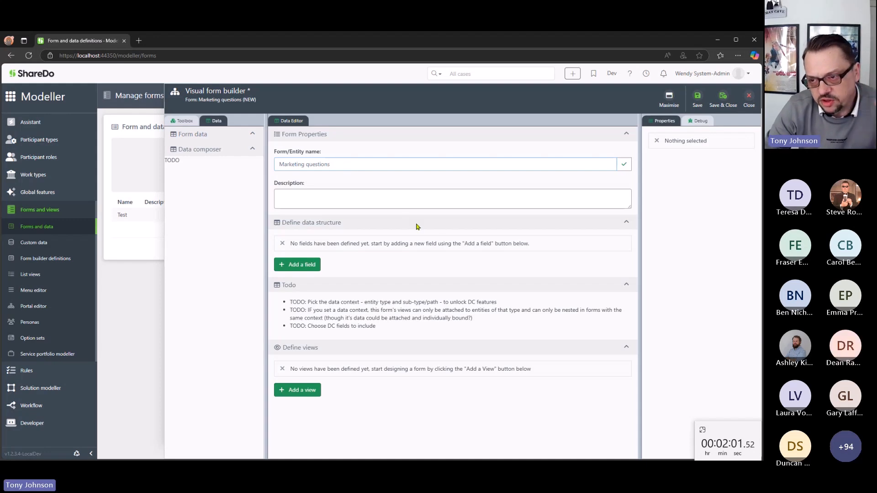
- Add four fields to the form's data structure and define the first as "Opt in" with variable type Boolean
{"action": "double_click", "coordinate": [309, 264]}
{"action": "double_click", "coordinate": [306, 310]}
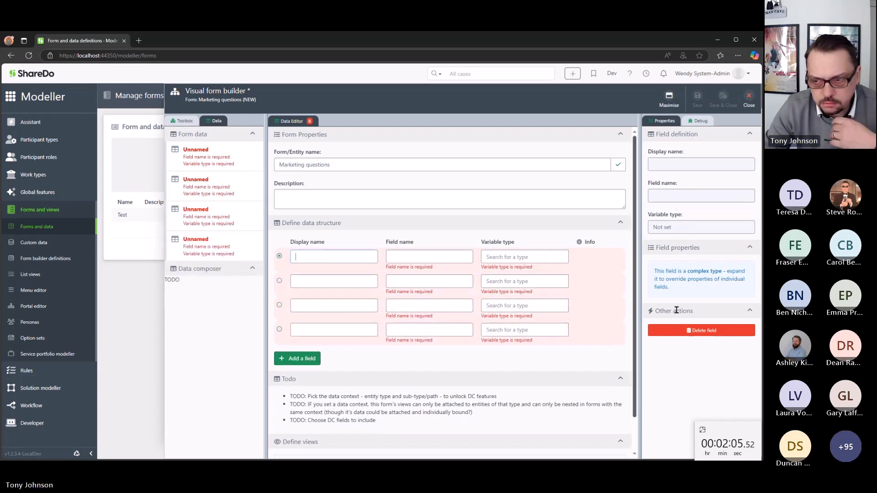
{"action": "type", "text": "Opt"}
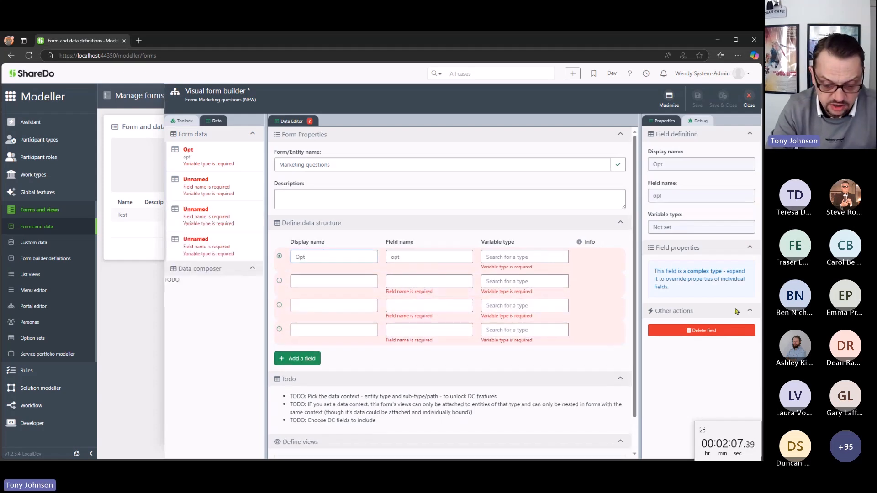
{"action": "type", "text": " in"}
{"action": "key", "text": "Tab"}
{"action": "key", "text": "Tab"}
{"action": "type", "text": "b"}
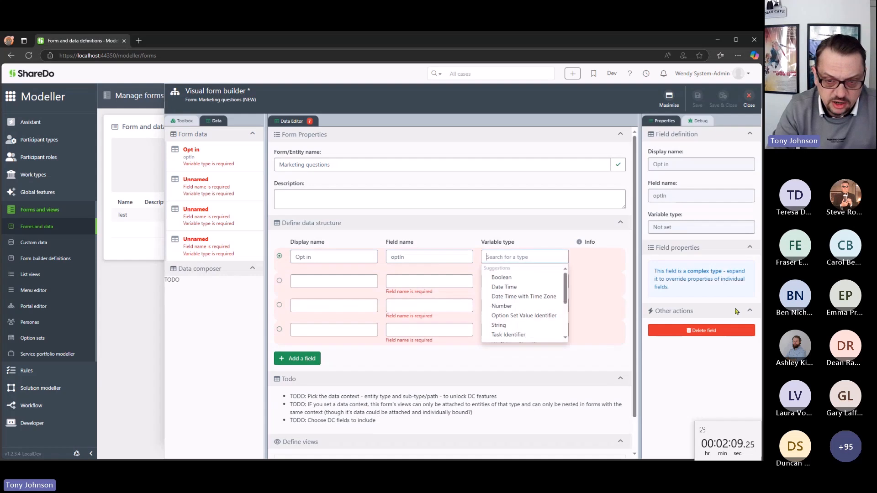
{"action": "type", "text": "ool"}
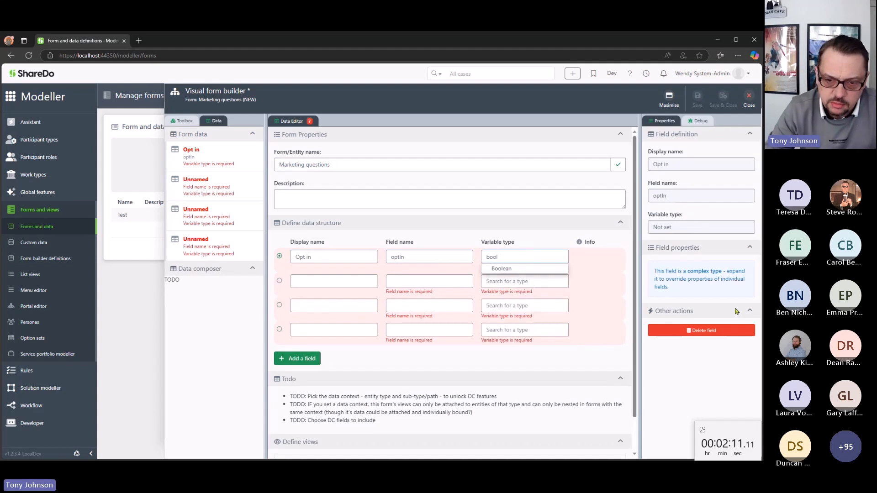
{"action": "left_click", "coordinate": [502, 269]}
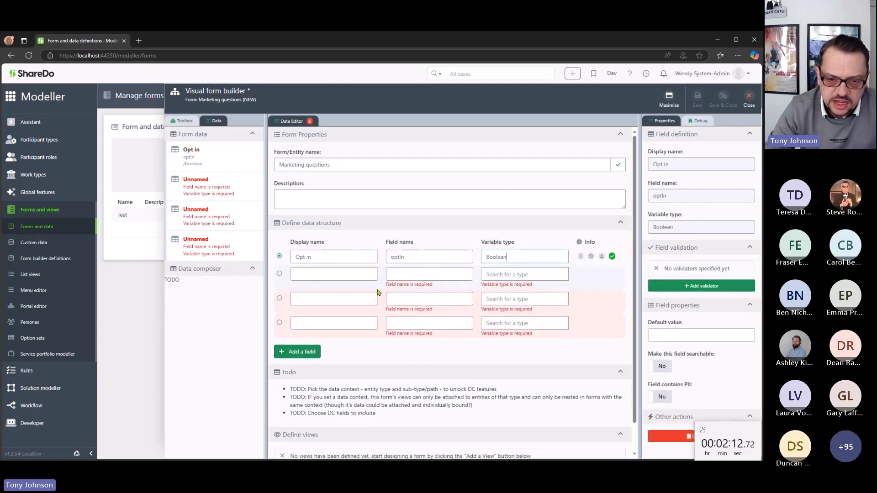
- Browse the available variable types for the second field, expanding the identifier types, and try Key Date Identifier
{"action": "left_click", "coordinate": [507, 275]}
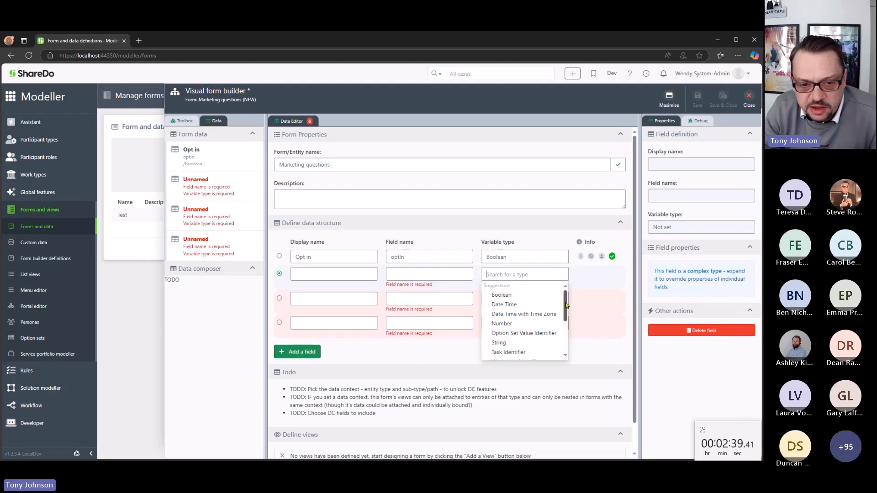
{"action": "left_click_drag", "start_coordinate": [567, 305], "coordinate": [574, 347]}
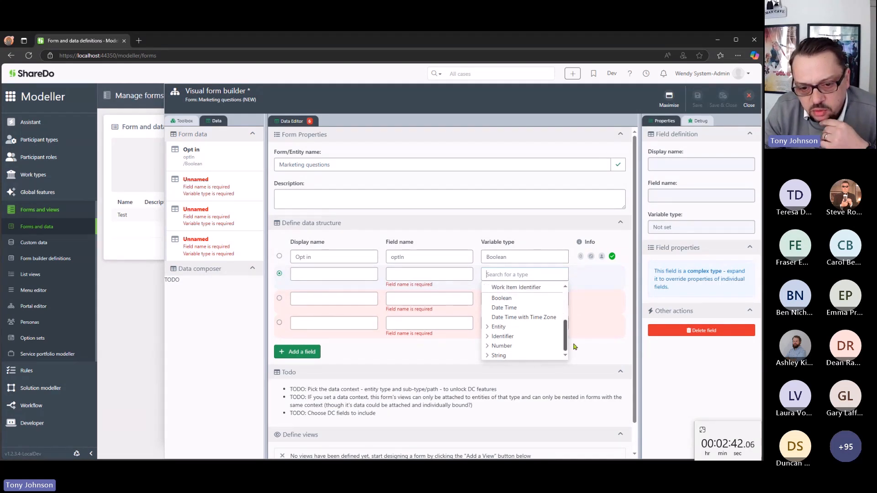
{"action": "left_click", "coordinate": [487, 339]}
{"action": "scroll", "coordinate": [541, 334], "scroll_direction": "down", "scroll_amount": 3}
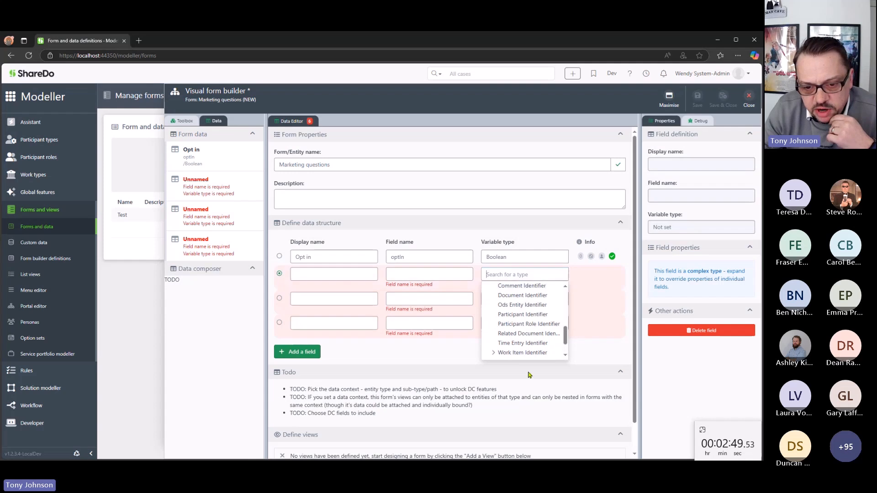
{"action": "left_click", "coordinate": [496, 353]}
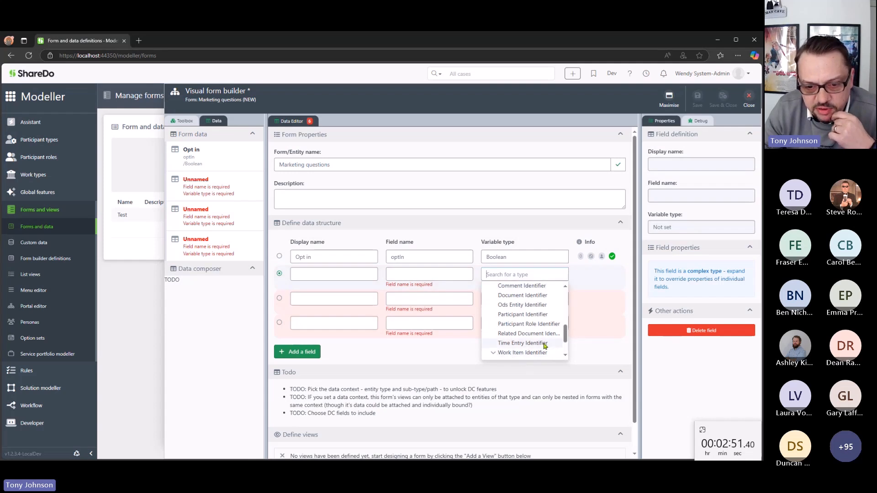
{"action": "scroll", "coordinate": [542, 338], "scroll_direction": "down", "scroll_amount": 3}
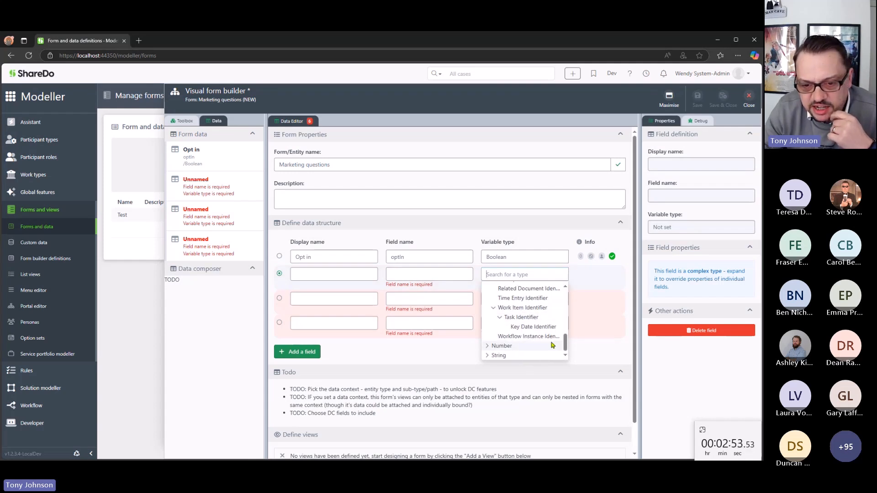
{"action": "left_click", "coordinate": [533, 336]}
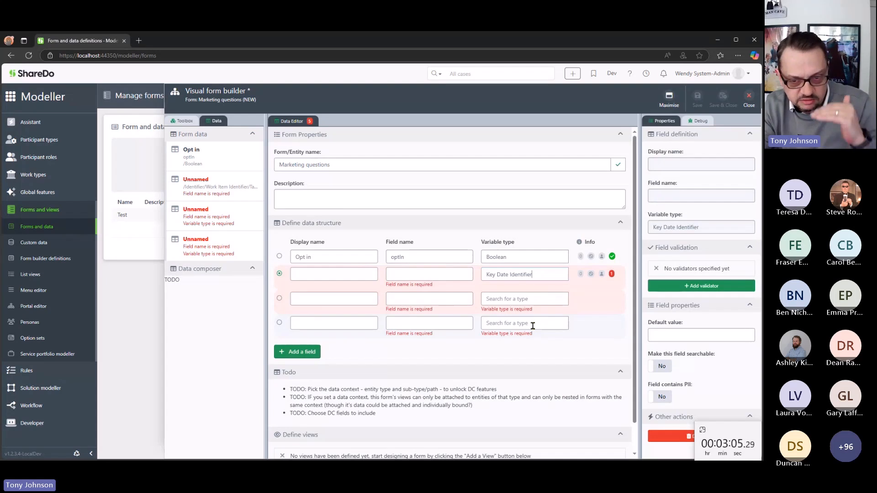
{"action": "left_click", "coordinate": [525, 274]}
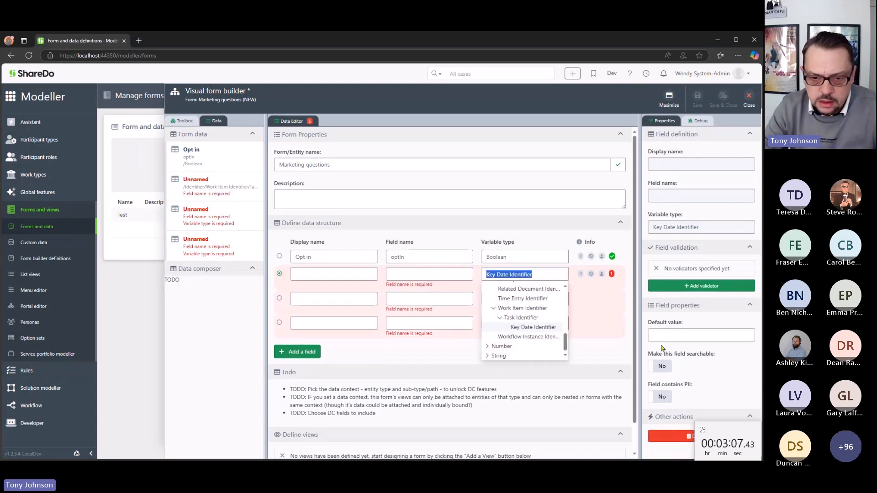
- Name the second field "How did you hear about us?" and set its variable type to Number
{"action": "left_click", "coordinate": [336, 274]}
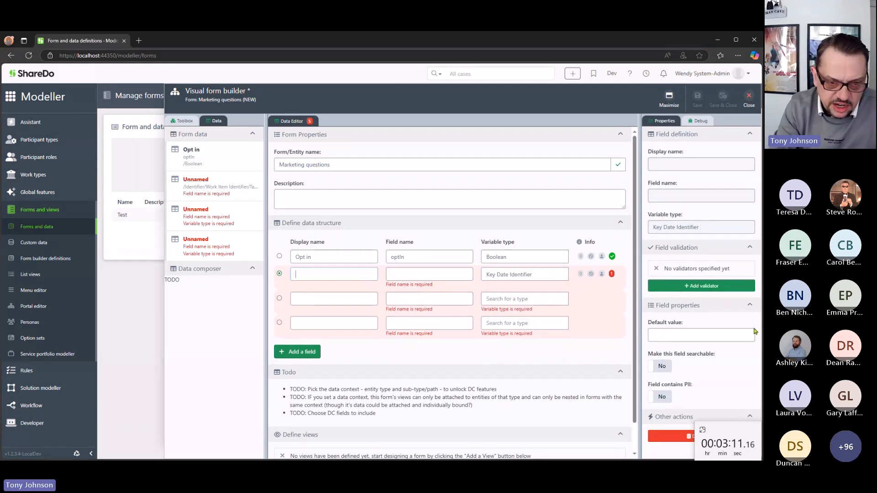
{"action": "type", "text": "How did you hear"}
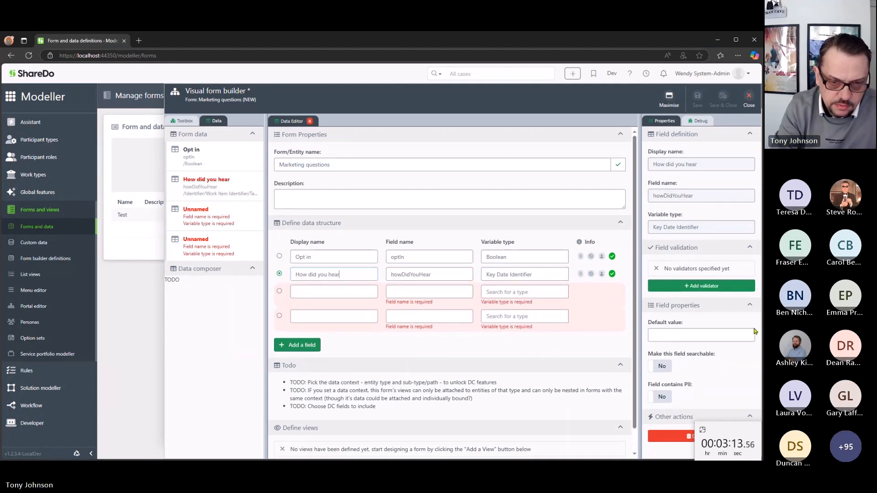
{"action": "type", "text": " about us"}
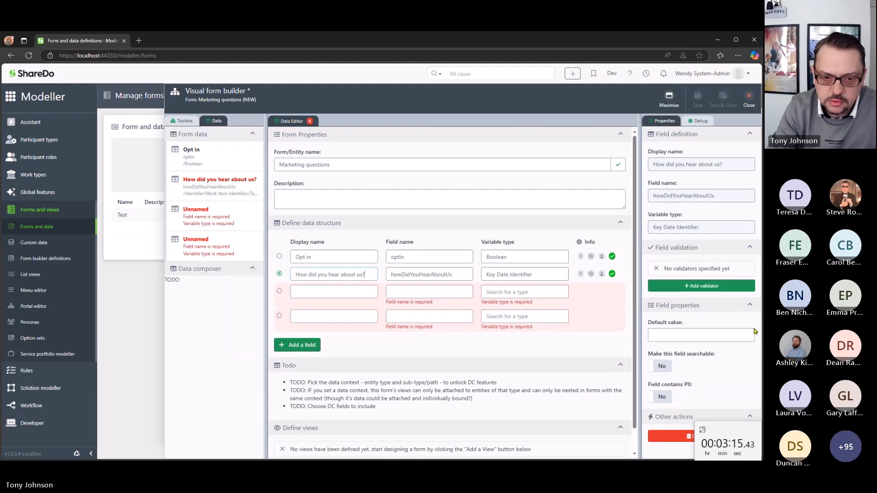
{"action": "type", "text": "?"}
{"action": "key", "text": "Tab"}
{"action": "key", "text": "Tab"}
{"action": "type", "text": "Number"}
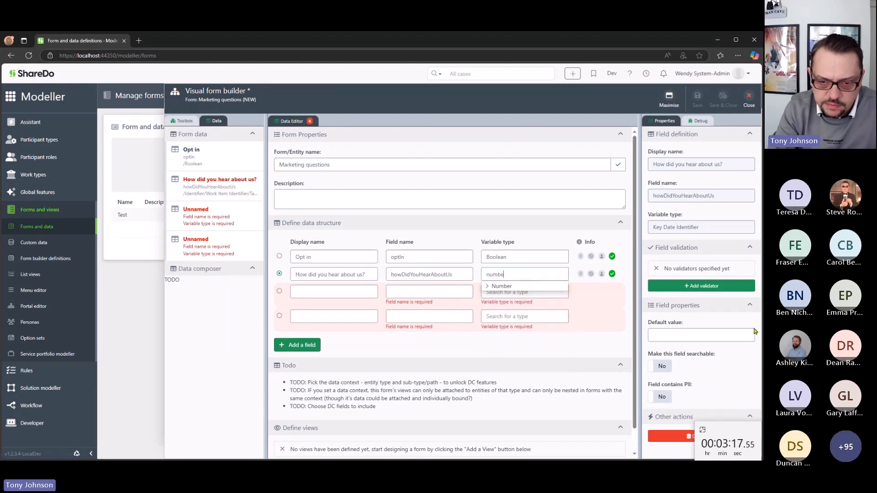
- Define the third field as "Comments" with variable type String
{"action": "left_click", "coordinate": [311, 291]}
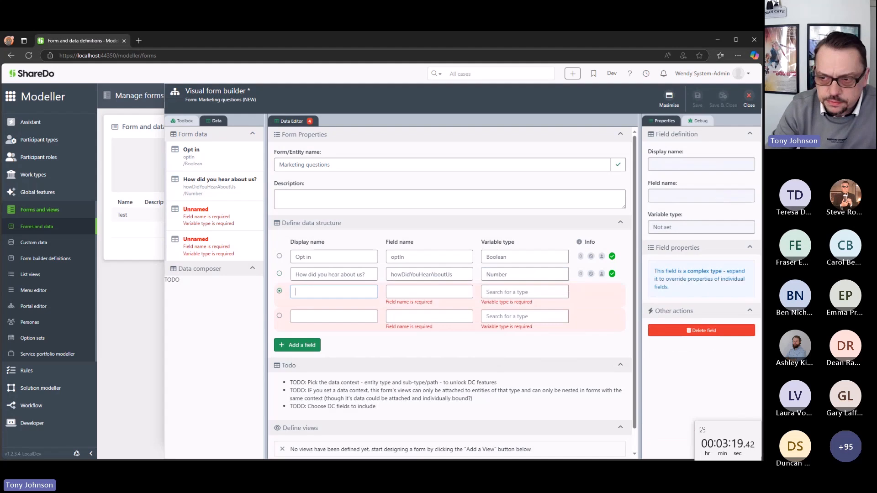
{"action": "type", "text": "Comments"}
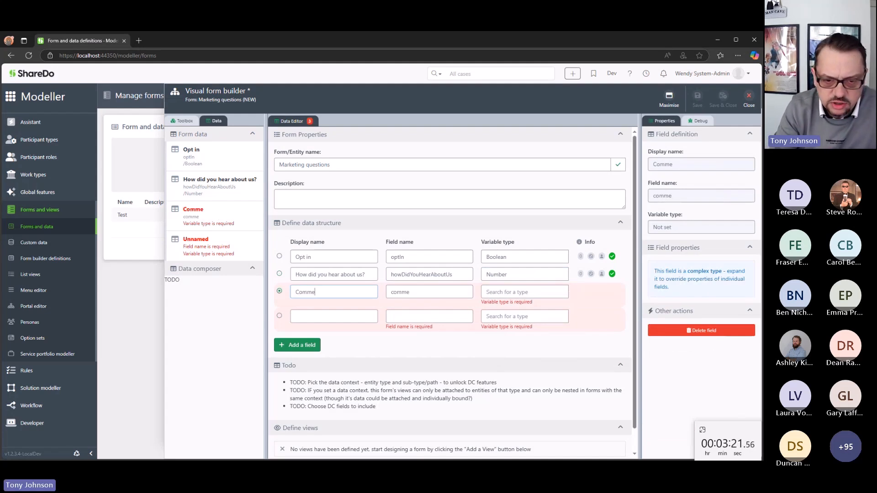
{"action": "key", "text": "Tab"}
{"action": "key", "text": "Tab"}
{"action": "type", "text": "String"}
{"action": "key", "text": "Tab"}
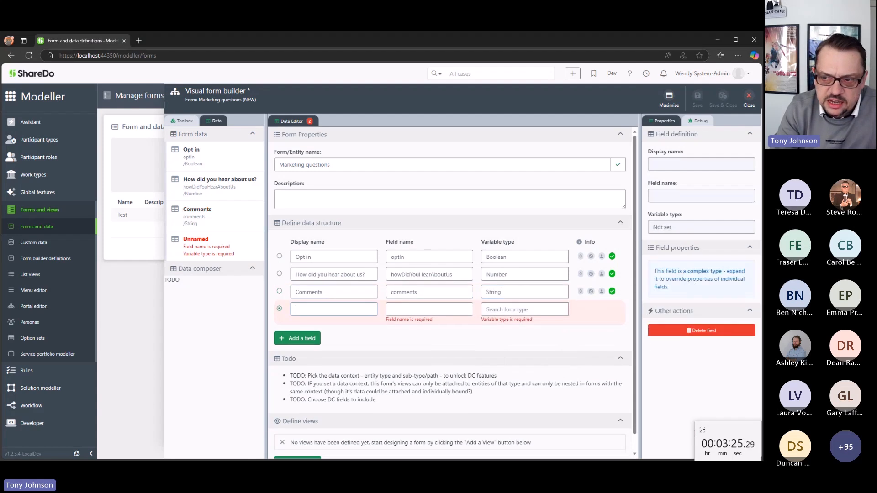
- Define the fourth field as "Name" with variable type String
{"action": "type", "text": "Name"}
{"action": "key", "text": "Tab"}
{"action": "key", "text": "Tab"}
{"action": "type", "text": "String"}
{"action": "type", "text": "ng"}
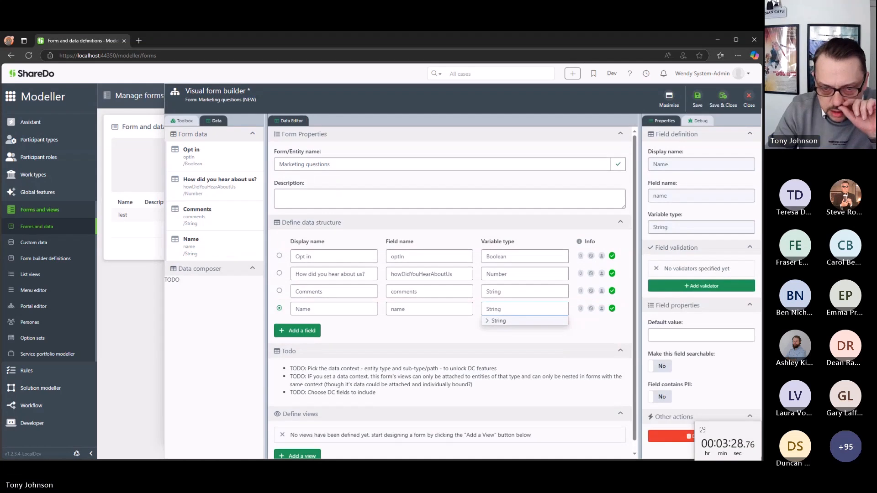
{"action": "left_click", "coordinate": [498, 323]}
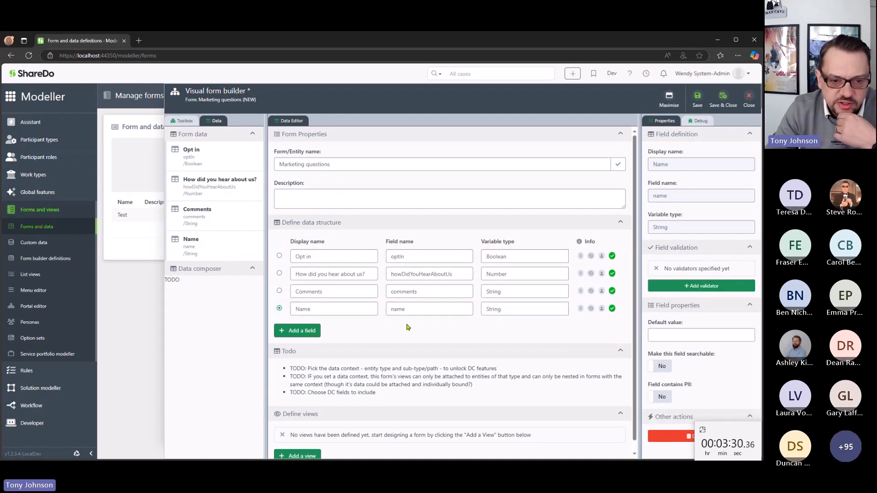
- Try the searchable option on the Comments field, switching it on and back off
{"action": "left_click", "coordinate": [279, 291]}
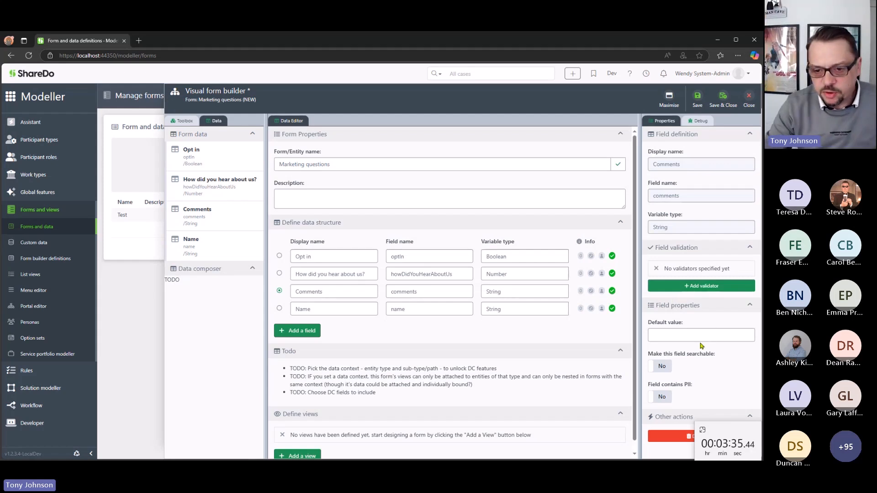
{"action": "left_click", "coordinate": [692, 332]}
{"action": "left_click", "coordinate": [667, 368]}
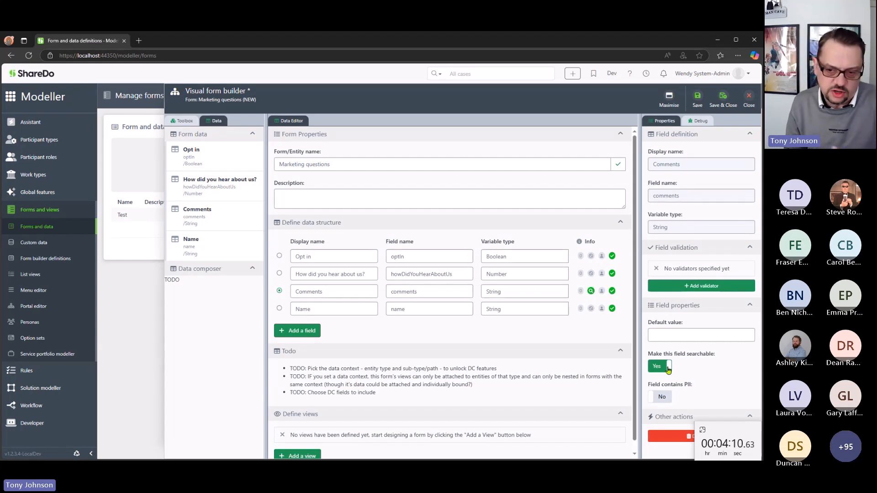
{"action": "left_click", "coordinate": [668, 369]}
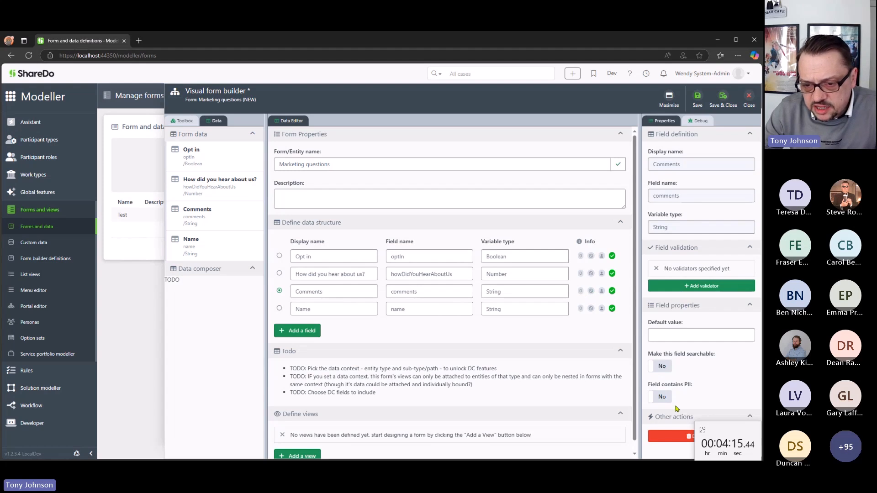
- Try the PII option on the Comments field, switching it on and back off
{"action": "left_click", "coordinate": [659, 401]}
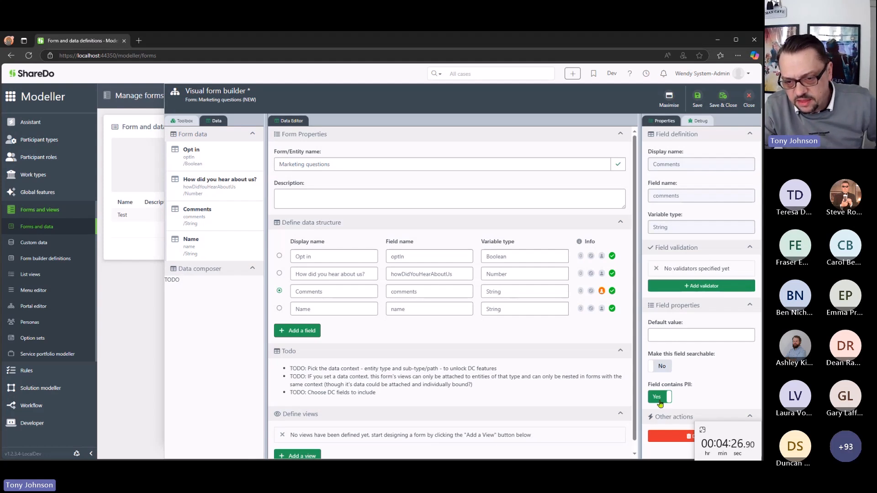
{"action": "left_click", "coordinate": [659, 402]}
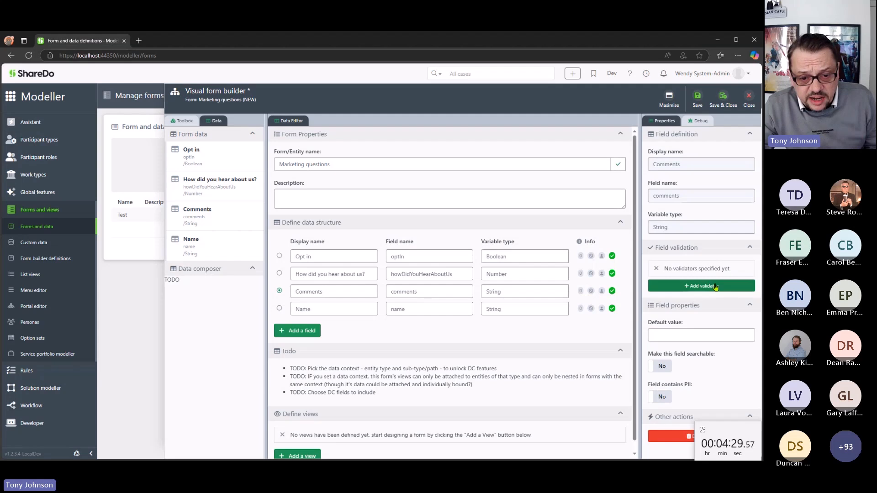
- Try a Mandatory and a Compare validator on the Name field and remove both again
{"action": "left_click", "coordinate": [279, 309]}
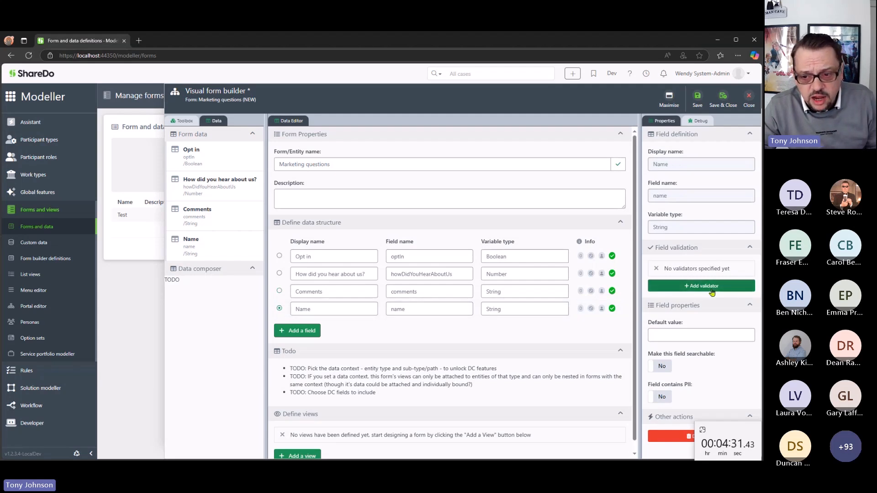
{"action": "left_click", "coordinate": [702, 286]}
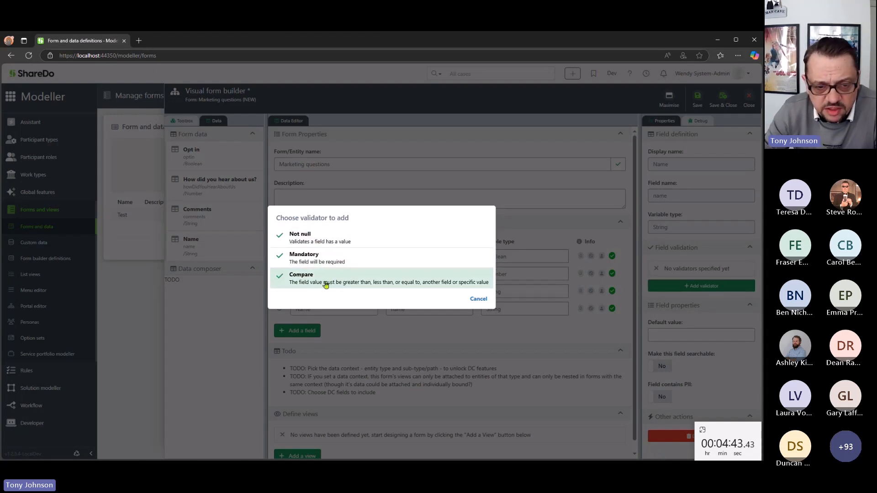
{"action": "left_click", "coordinate": [331, 258]}
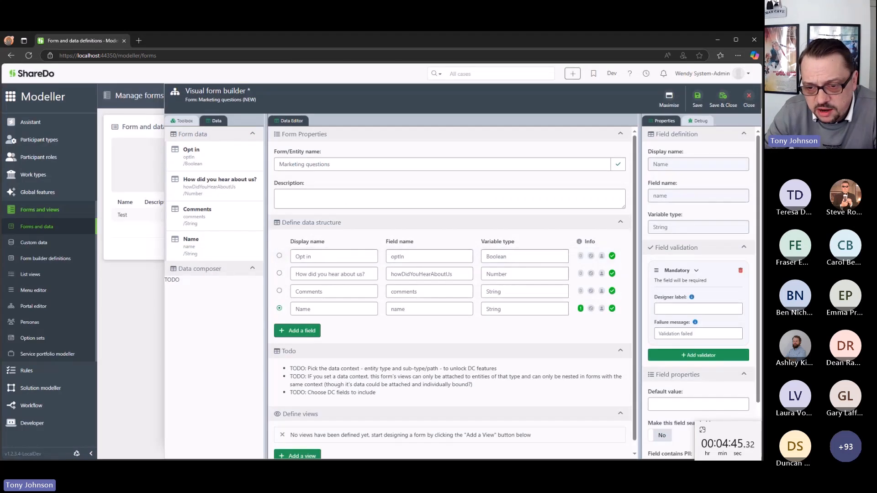
{"action": "left_click", "coordinate": [698, 355]}
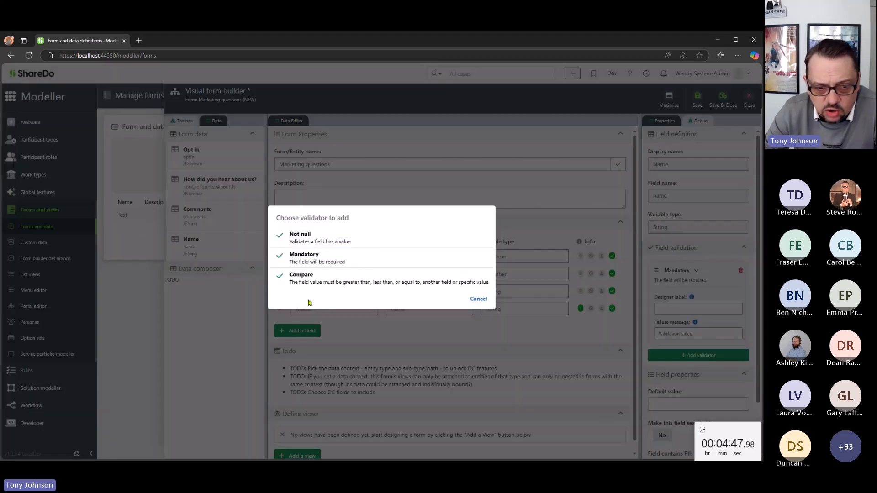
{"action": "left_click", "coordinate": [319, 279]}
{"action": "scroll", "coordinate": [647, 312], "scroll_direction": "down", "scroll_amount": 2}
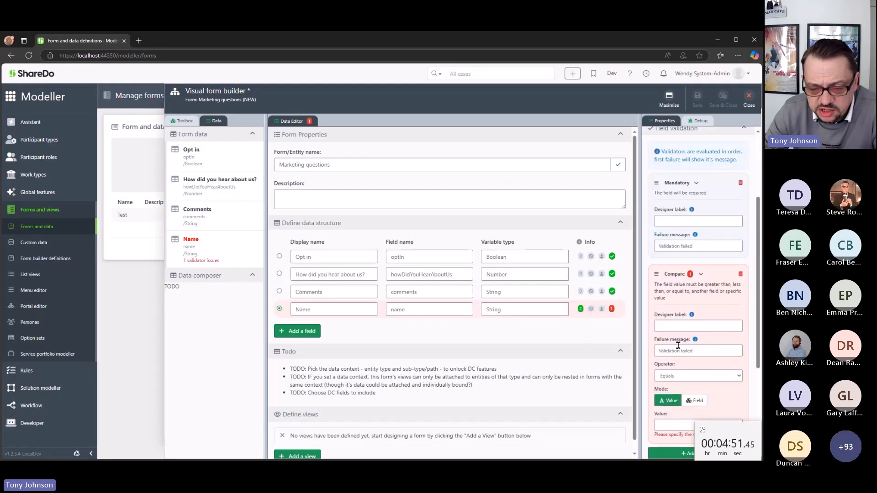
{"action": "scroll", "coordinate": [695, 347], "scroll_direction": "down", "scroll_amount": 2}
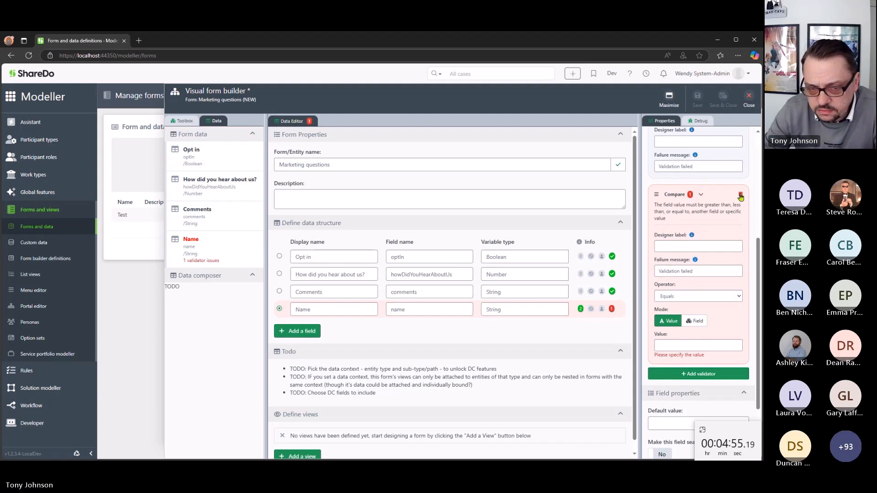
{"action": "left_click", "coordinate": [740, 195]}
{"action": "left_click", "coordinate": [740, 213]}
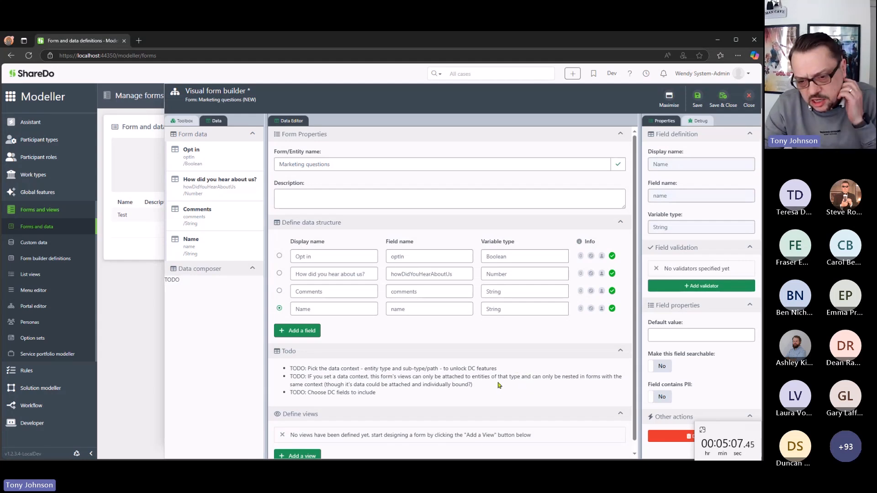
- Add a view and place the Opt in, Name, How did you hear about us? and Comments fields in its body zone
{"action": "scroll", "coordinate": [315, 450], "scroll_direction": "down", "scroll_amount": 1}
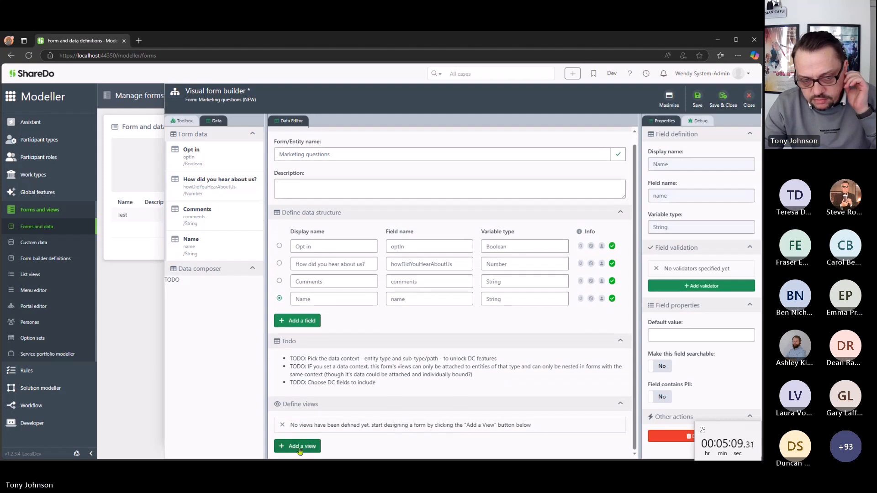
{"action": "left_click", "coordinate": [312, 453]}
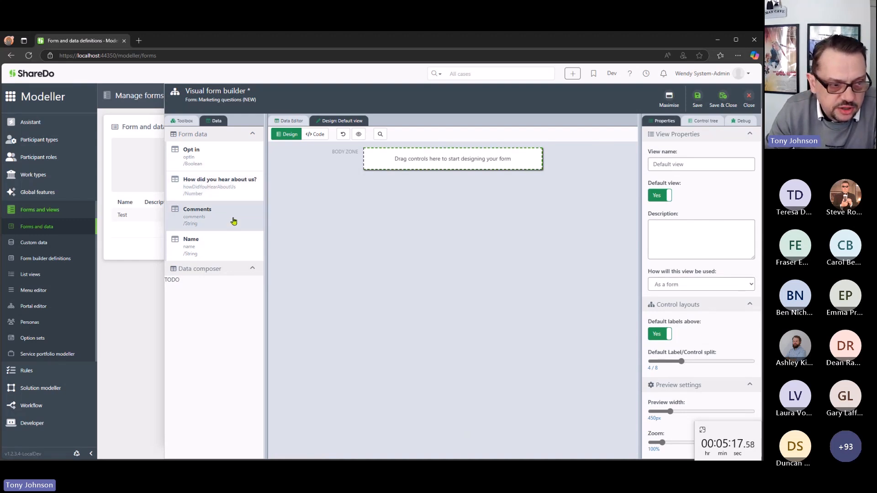
{"action": "left_click_drag", "start_coordinate": [217, 157], "coordinate": [453, 165]}
{"action": "left_click_drag", "start_coordinate": [219, 188], "coordinate": [462, 173]}
{"action": "left_click_drag", "start_coordinate": [211, 221], "coordinate": [467, 207]}
{"action": "left_click_drag", "start_coordinate": [196, 247], "coordinate": [457, 183]}
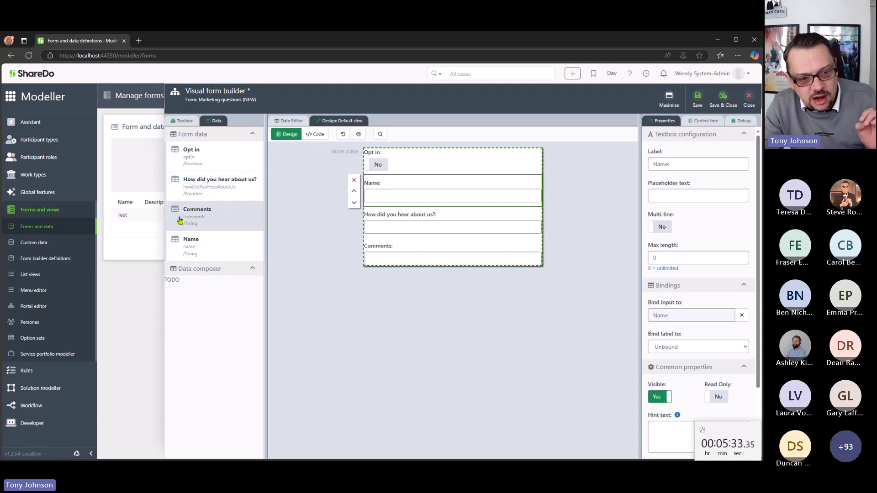
- Try changing the Name control from a text box to a label and back to a text box
{"action": "left_click", "coordinate": [405, 192]}
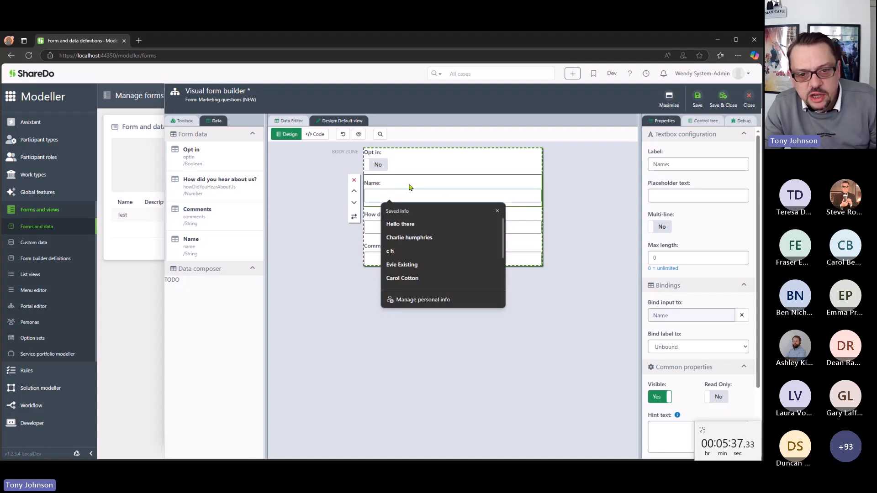
{"action": "left_click", "coordinate": [354, 219]}
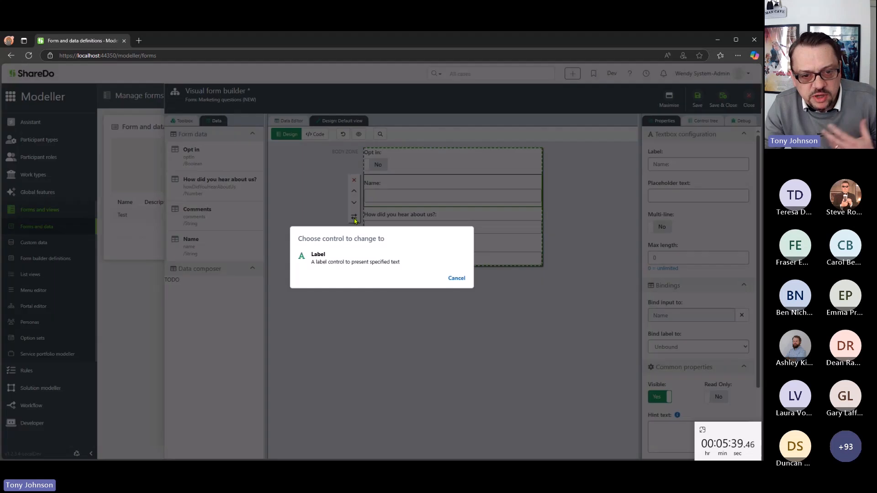
{"action": "left_click", "coordinate": [330, 257]}
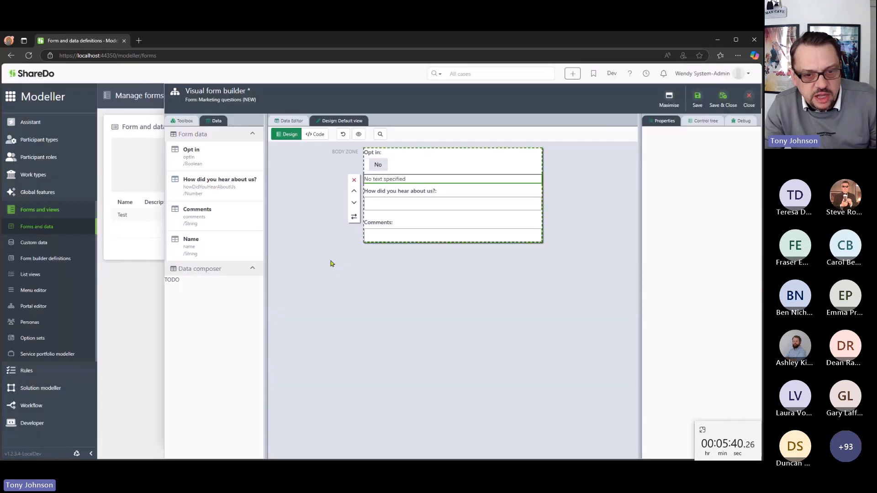
{"action": "left_click", "coordinate": [355, 219]}
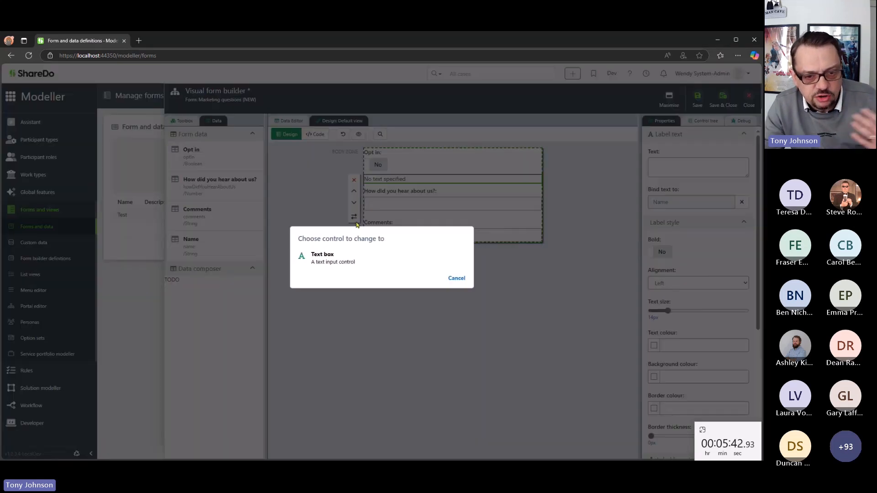
{"action": "left_click", "coordinate": [345, 261]}
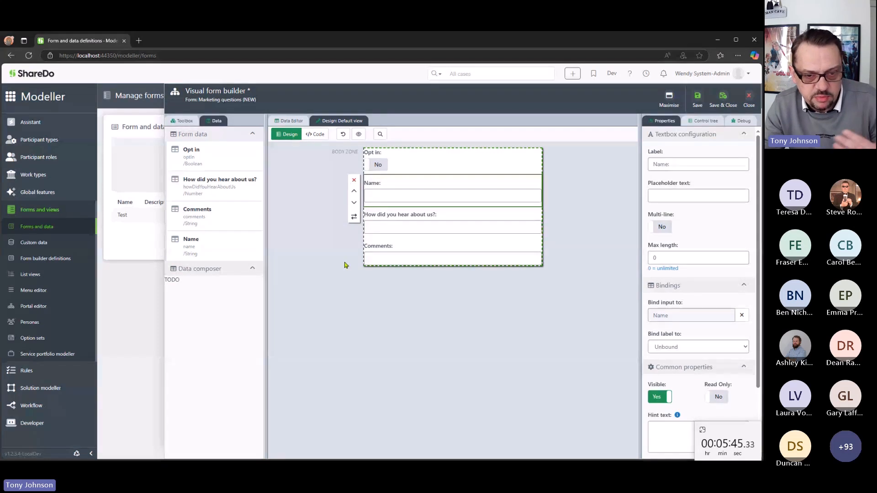
- Select the "How did you hear about us?" number input on the form
{"action": "left_click", "coordinate": [398, 223]}
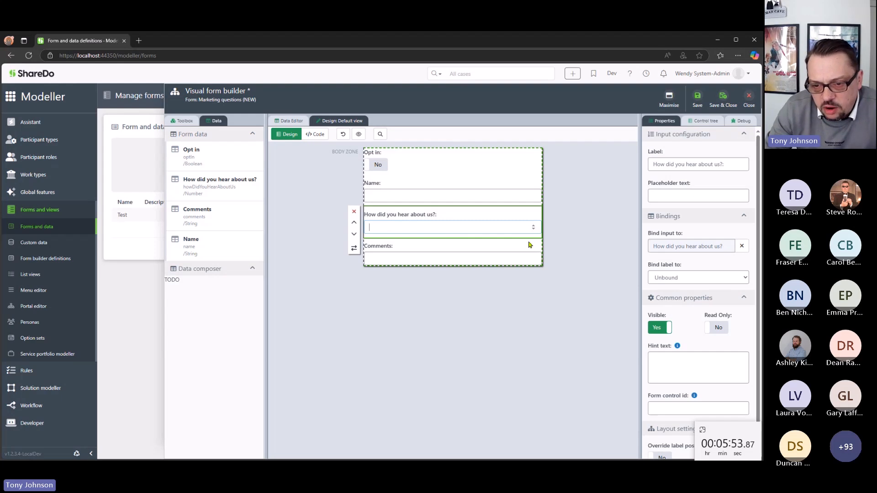
- Change the "How did you hear about us?" control to a drop down with a manually configured list as its options source
{"action": "left_click", "coordinate": [355, 249]}
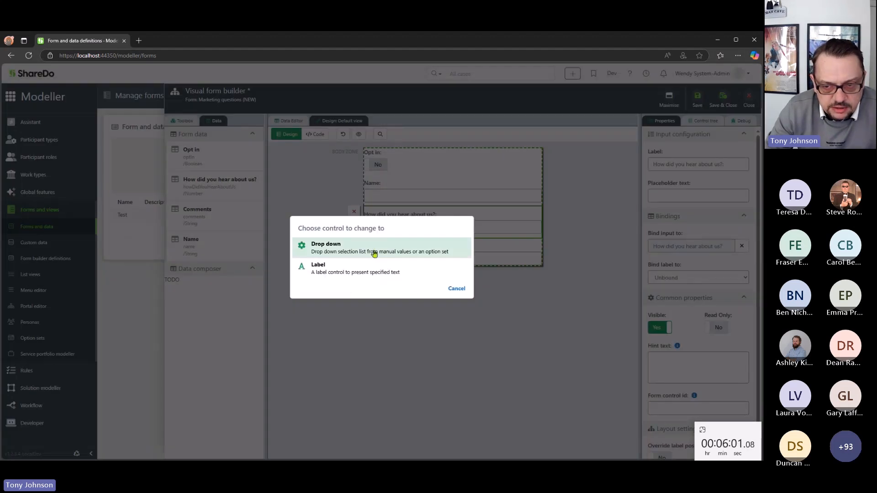
{"action": "left_click", "coordinate": [374, 252]}
{"action": "left_click", "coordinate": [692, 214]}
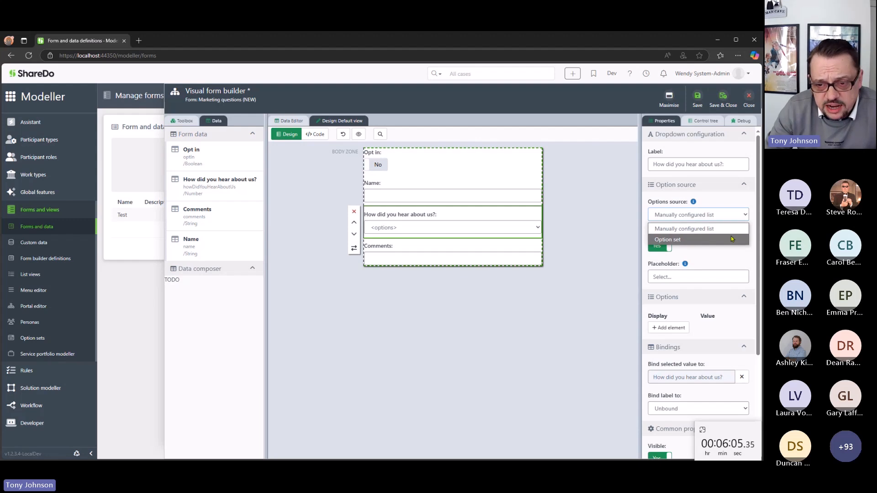
{"action": "left_click", "coordinate": [711, 234]}
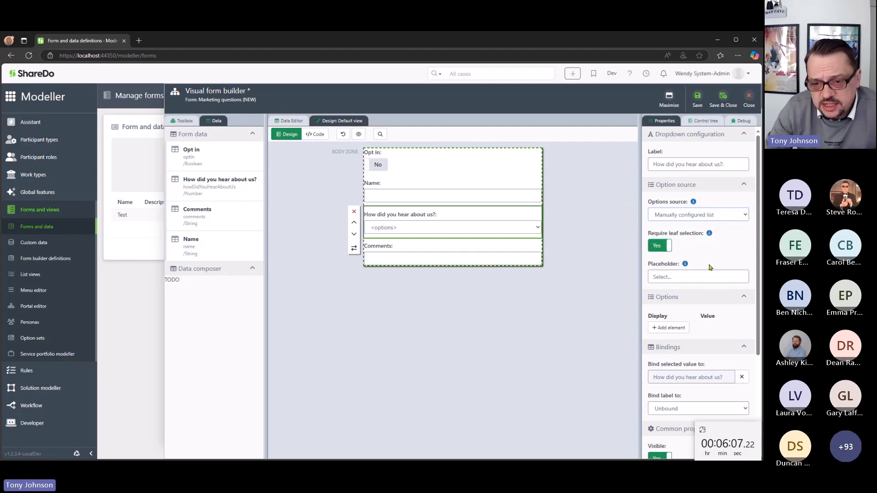
- Add three option elements to the "How did you hear about us?" drop down's manual list
{"action": "left_click", "coordinate": [679, 325]}
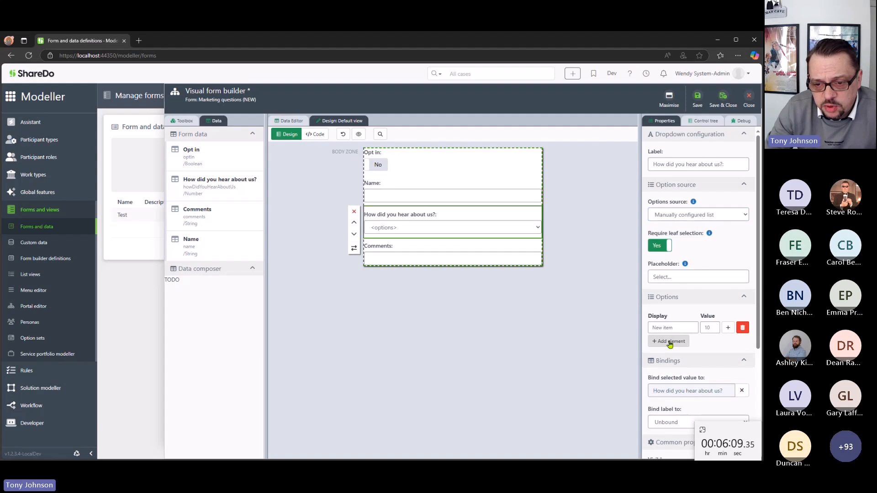
{"action": "left_click", "coordinate": [678, 342]}
{"action": "left_click", "coordinate": [678, 355]}
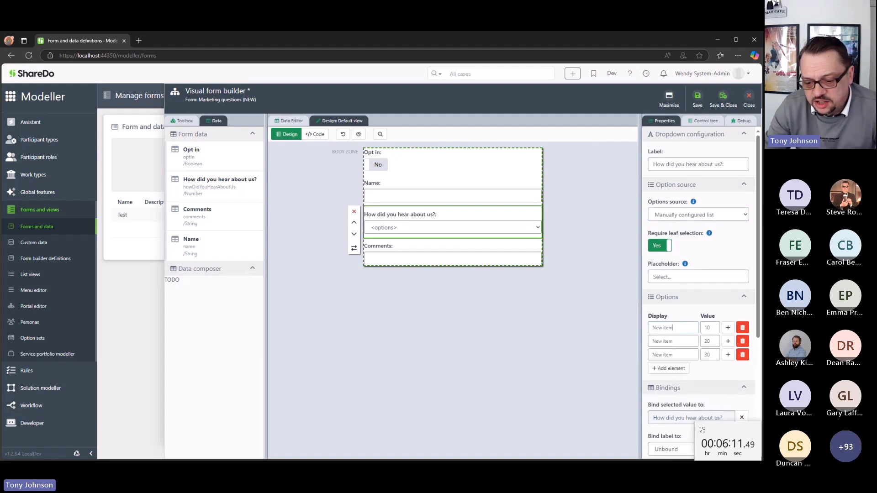
- Set the display texts of the three drop-down options to Google, Referral and Other
{"action": "key", "text": "ctrl+a"}
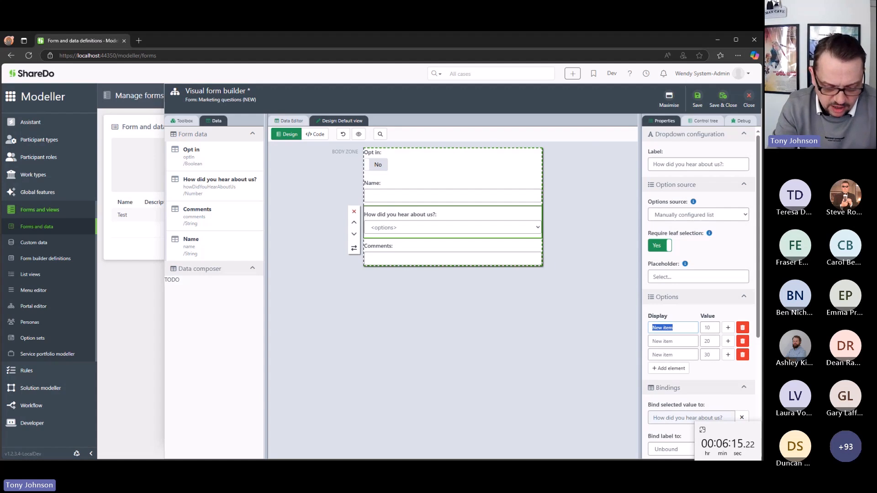
{"action": "type", "text": "Google"}
{"action": "key", "text": "Tab"}
{"action": "key", "text": "Tab"}
{"action": "key", "text": "Tab"}
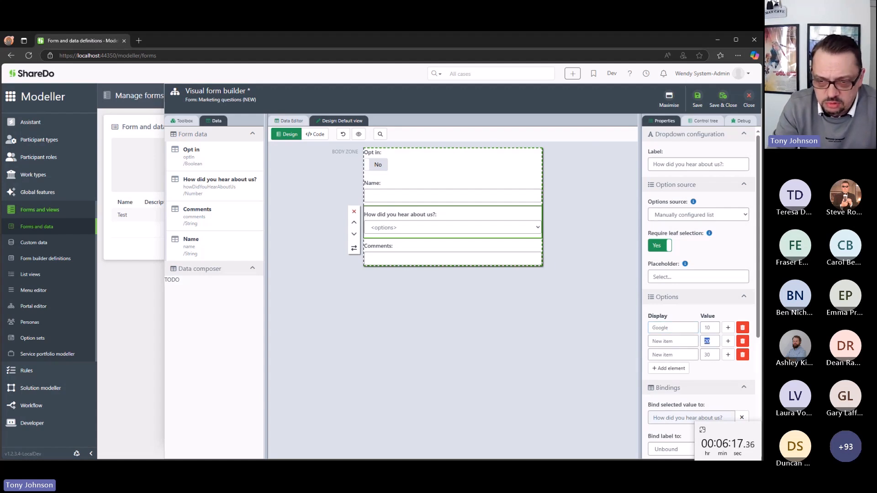
{"action": "key", "text": "shift+Tab"}
{"action": "type", "text": "Referral"}
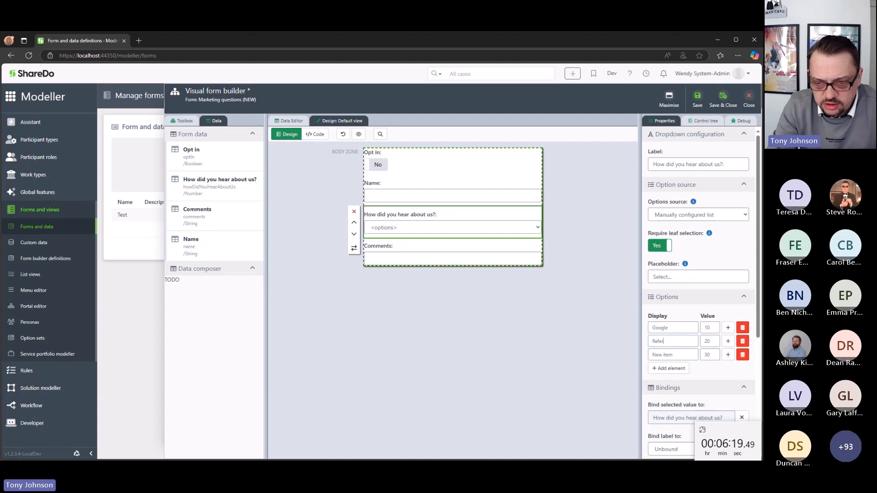
{"action": "key", "text": "Tab"}
{"action": "key", "text": "Tab"}
{"action": "type", "text": "Other"}
{"action": "left_click", "coordinate": [610, 354]}
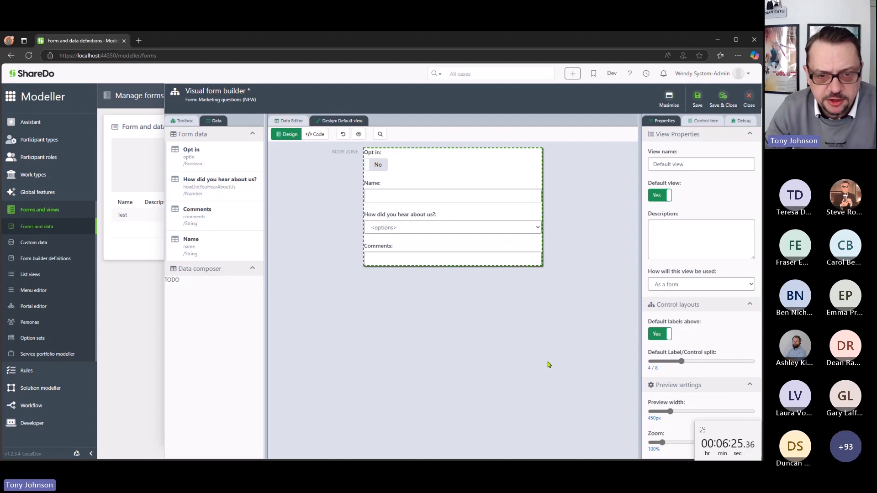
{"action": "left_click", "coordinate": [438, 228]}
{"action": "left_click", "coordinate": [440, 308]}
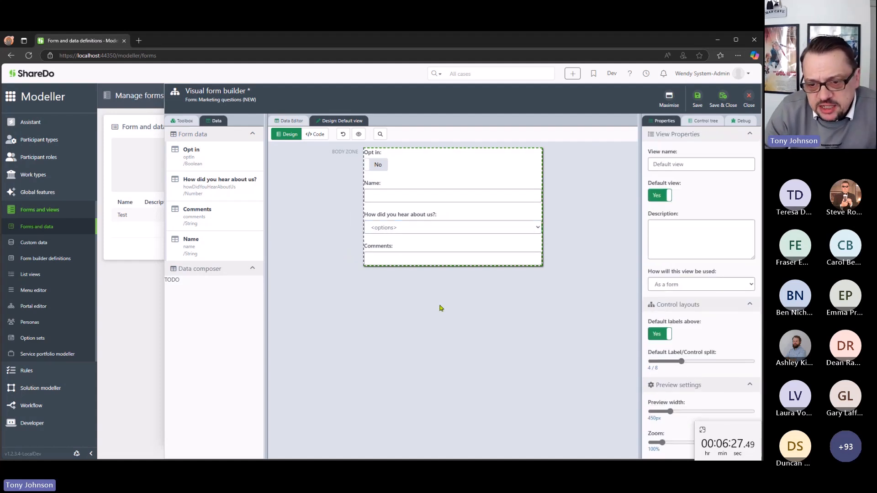
- Make the Comments text box multi-line, limit it to 256 characters and enable its count/remaining display
{"action": "left_click", "coordinate": [378, 261]}
{"action": "left_click", "coordinate": [660, 228]}
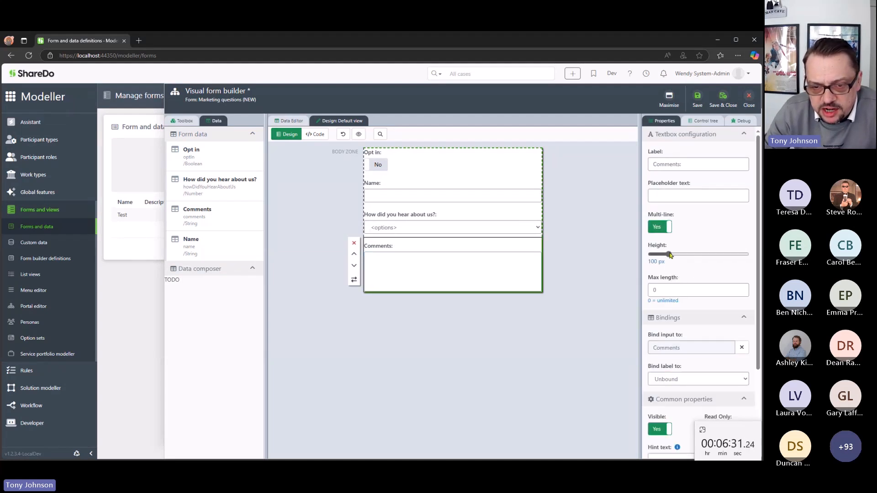
{"action": "double_click", "coordinate": [654, 290]}
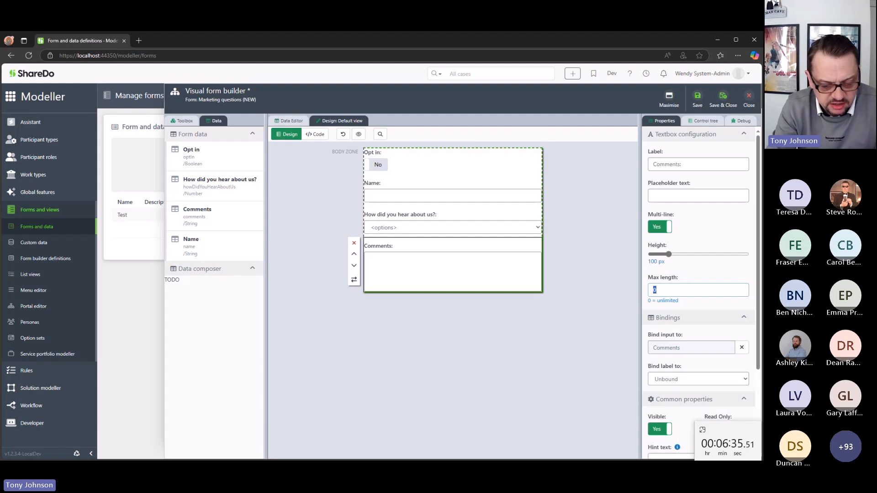
{"action": "type", "text": "256"}
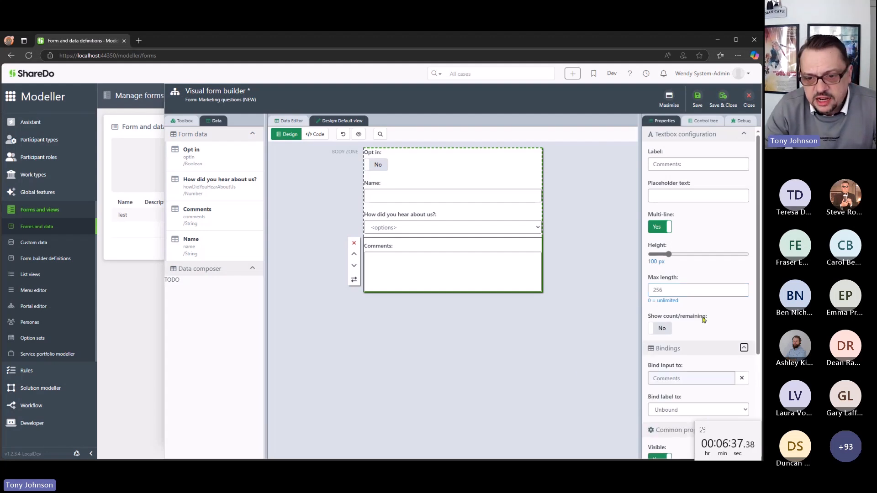
{"action": "left_click", "coordinate": [662, 328]}
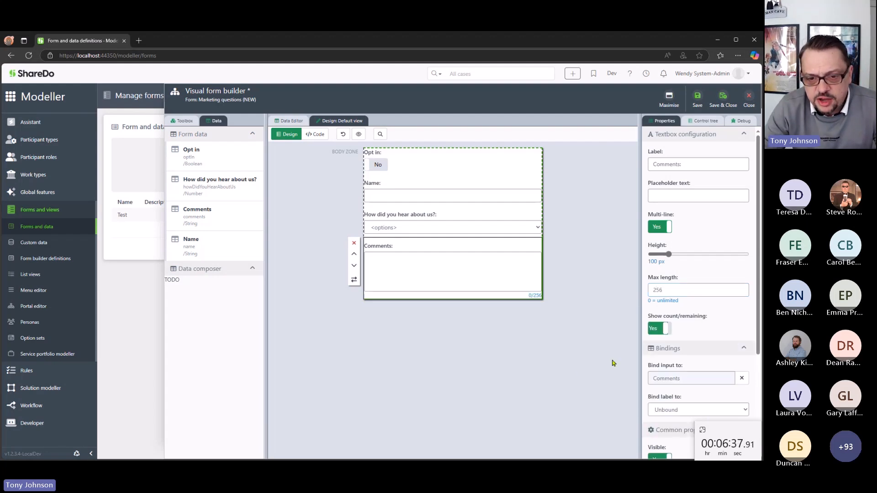
- Preview the default view of the form, close the preview and save the form
{"action": "left_click", "coordinate": [381, 135]}
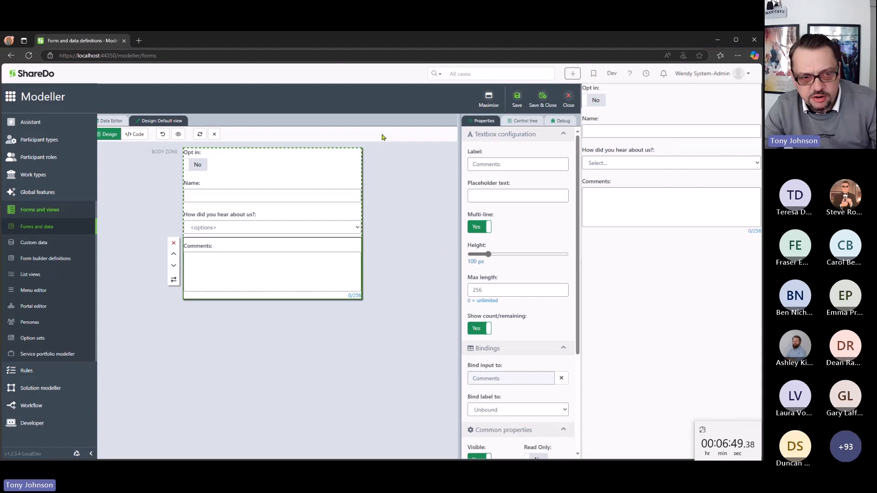
{"action": "left_click", "coordinate": [214, 134]}
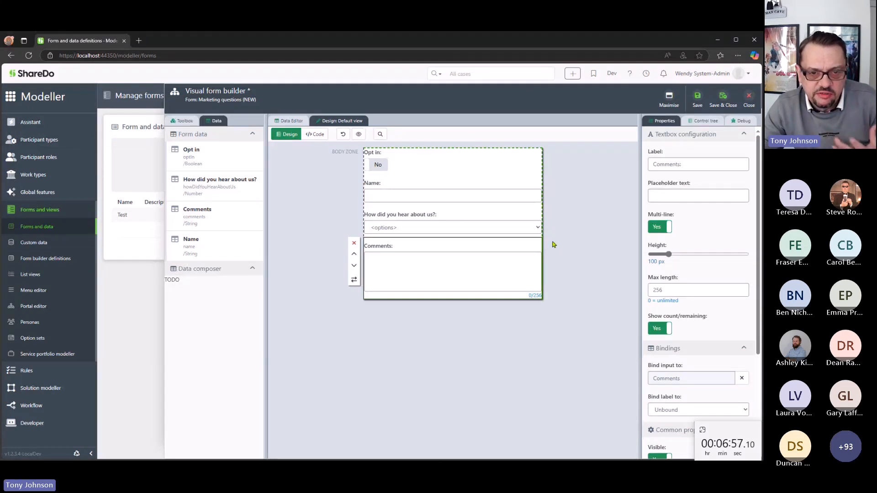
{"action": "left_click", "coordinate": [709, 97]}
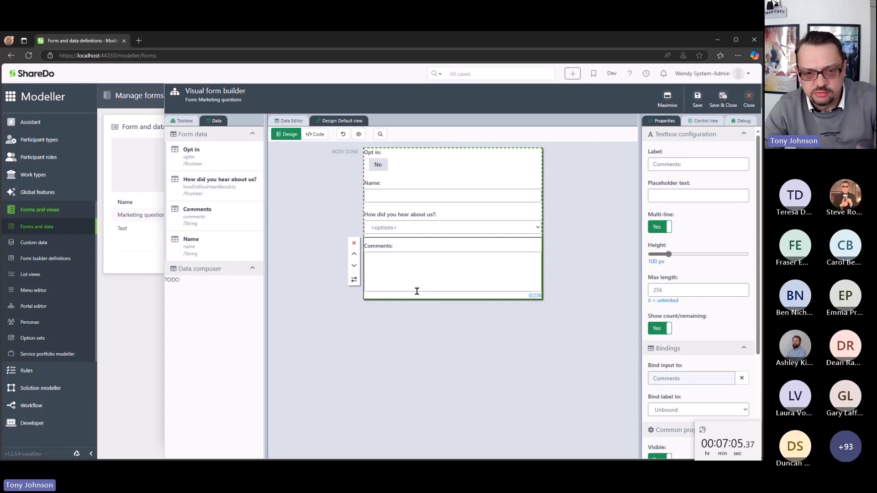
- Add a second view to the Marketing questions form from its data editor
{"action": "left_click", "coordinate": [288, 120]}
{"action": "scroll", "coordinate": [404, 370], "scroll_direction": "down", "scroll_amount": 1}
{"action": "left_click", "coordinate": [302, 450]}
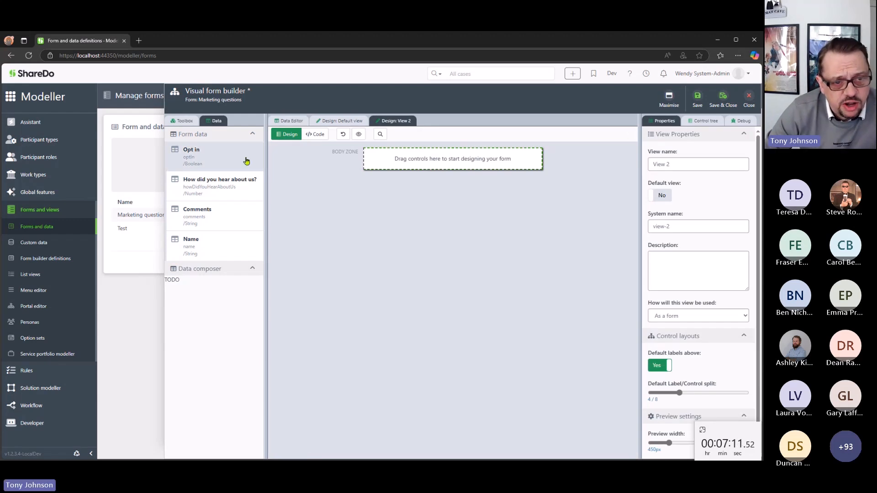
- Place a Widget panel in the empty body zone of View 2 and title it "Marketing preferences"
{"action": "left_click", "coordinate": [183, 121]}
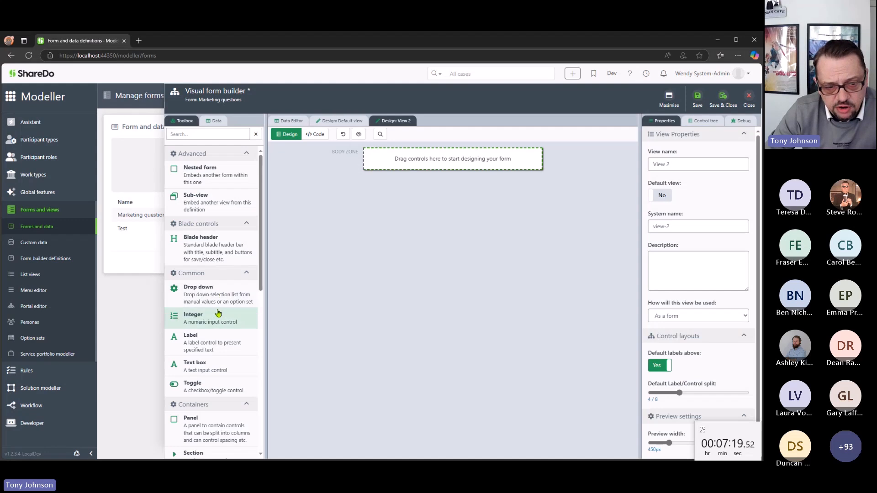
{"action": "scroll", "coordinate": [219, 313], "scroll_direction": "down", "scroll_amount": 2}
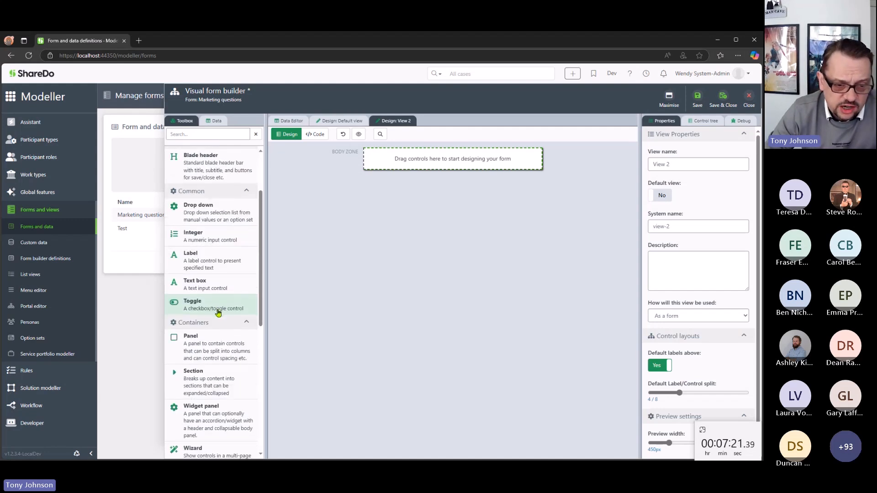
{"action": "scroll", "coordinate": [218, 309], "scroll_direction": "down", "scroll_amount": 2}
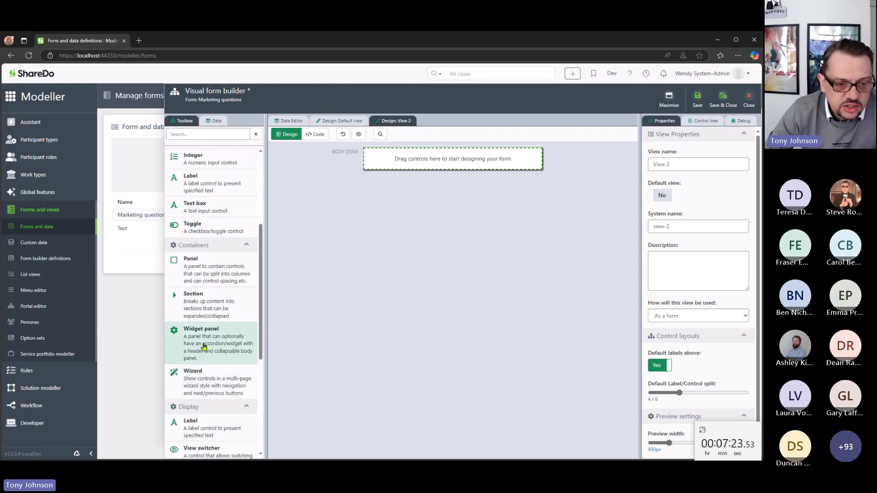
{"action": "left_click_drag", "start_coordinate": [201, 340], "coordinate": [443, 169]}
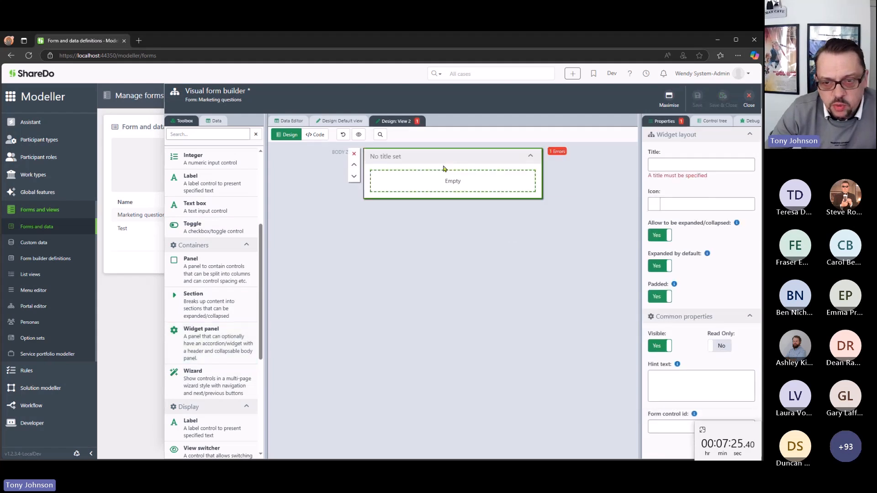
{"action": "left_click", "coordinate": [732, 164]}
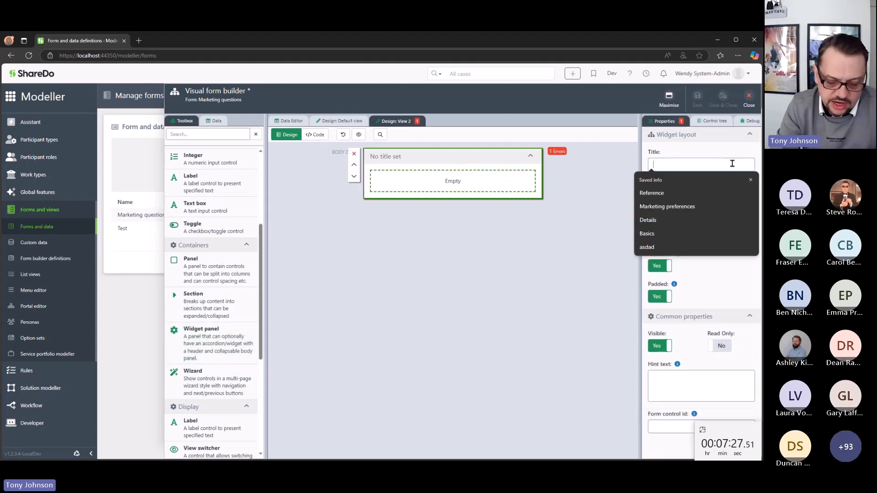
{"action": "type", "text": "Marketing"}
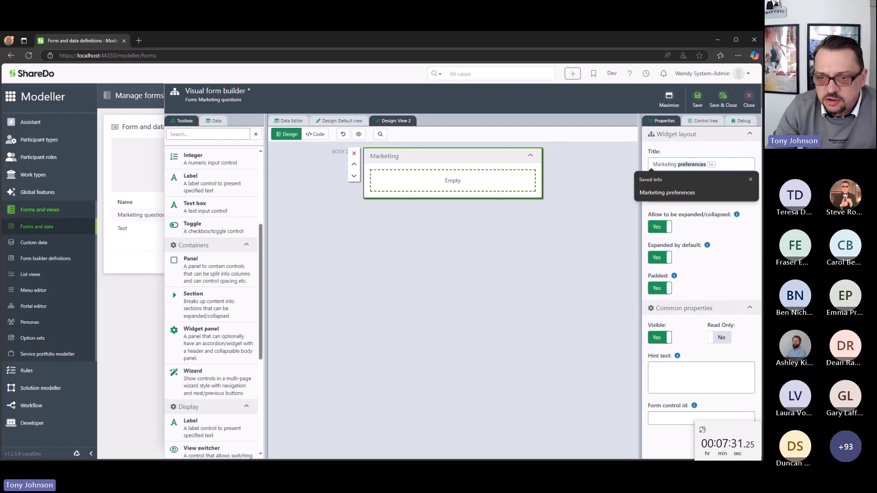
{"action": "key", "text": "Tab"}
{"action": "key", "text": "Escape"}
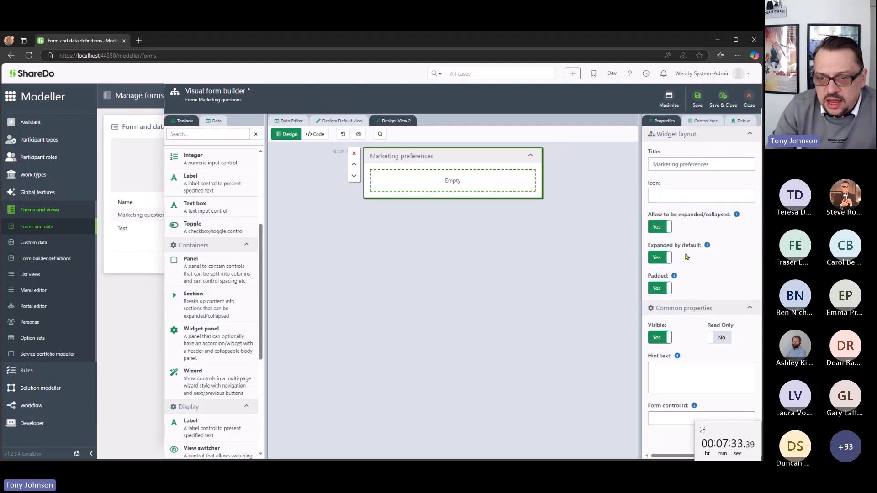
{"action": "left_click", "coordinate": [445, 224]}
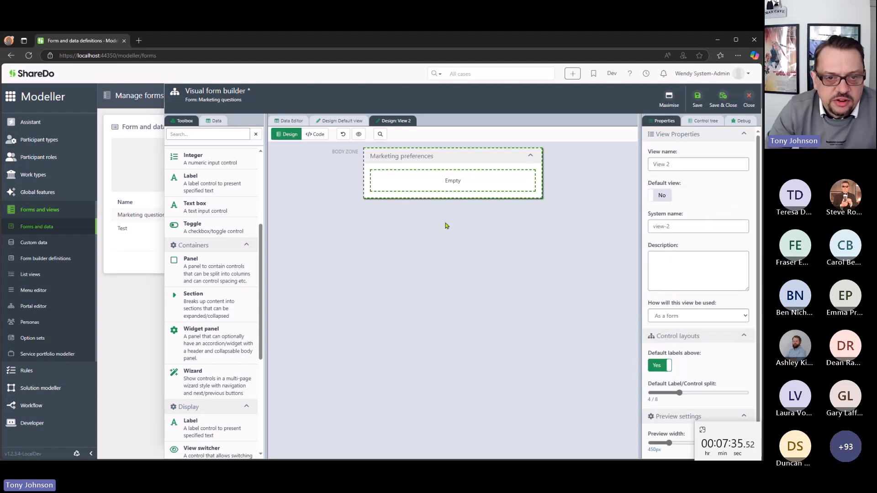
- Embed a Sub-view inside the Marketing preferences panel of View 2 and set it to show the Default view
{"action": "left_click", "coordinate": [340, 121]}
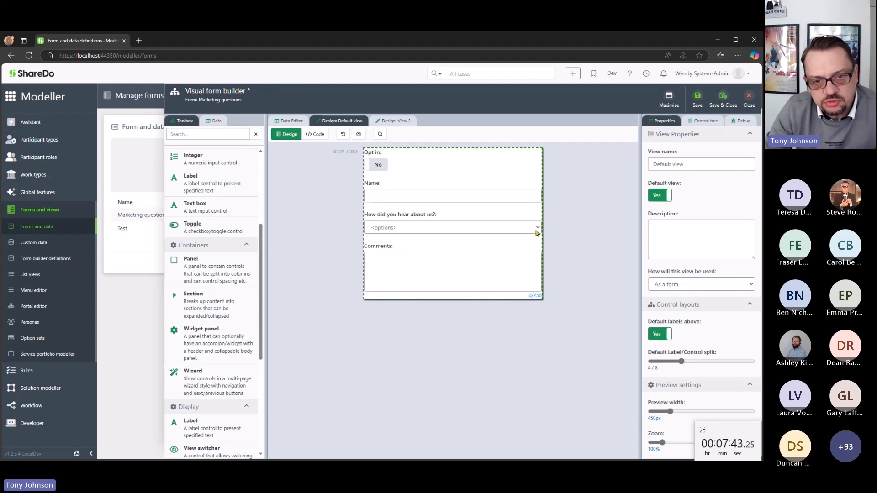
{"action": "left_click", "coordinate": [391, 122]}
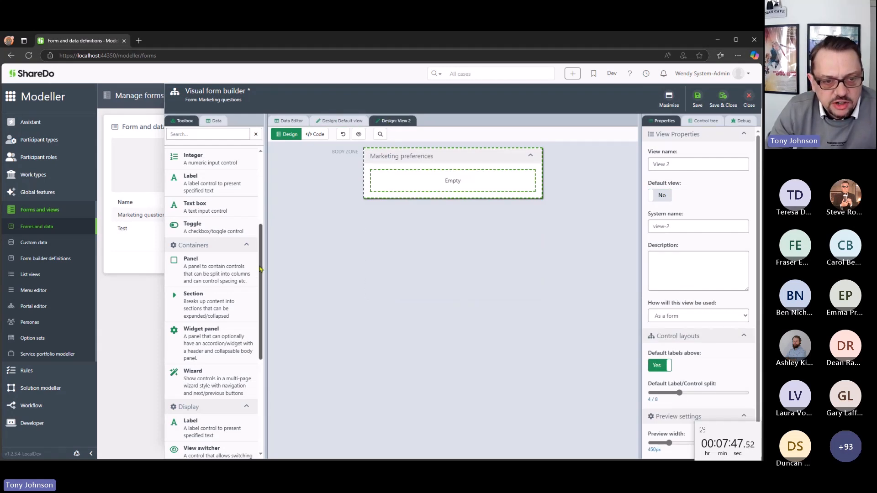
{"action": "scroll", "coordinate": [261, 270], "scroll_direction": "up", "scroll_amount": 3}
{"action": "left_click_drag", "start_coordinate": [196, 199], "coordinate": [473, 190]}
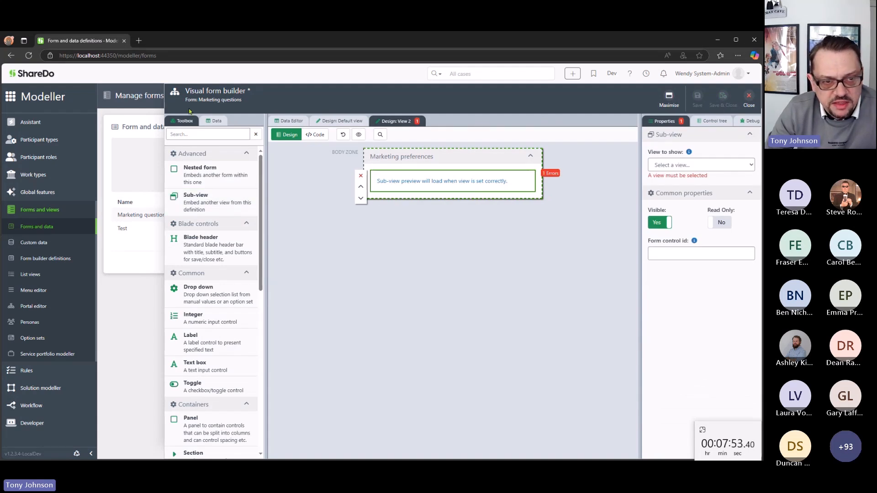
{"action": "left_click", "coordinate": [696, 168]}
{"action": "left_click", "coordinate": [701, 191]}
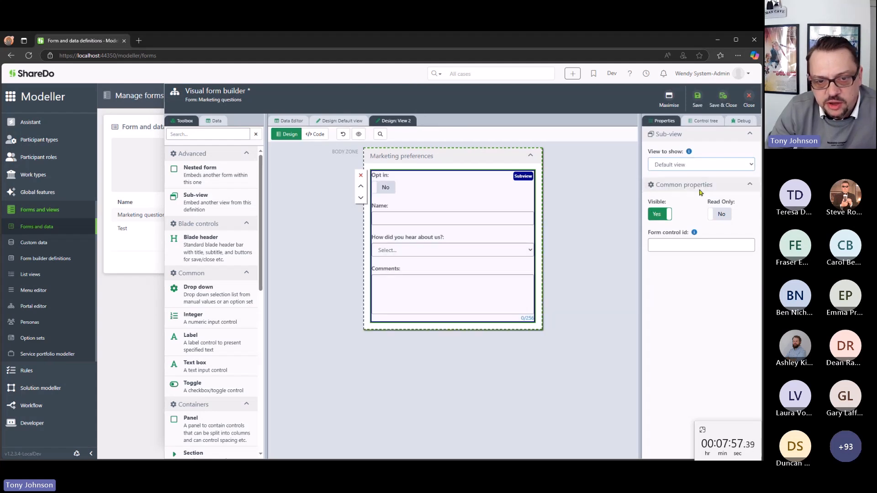
{"action": "left_click", "coordinate": [614, 241]}
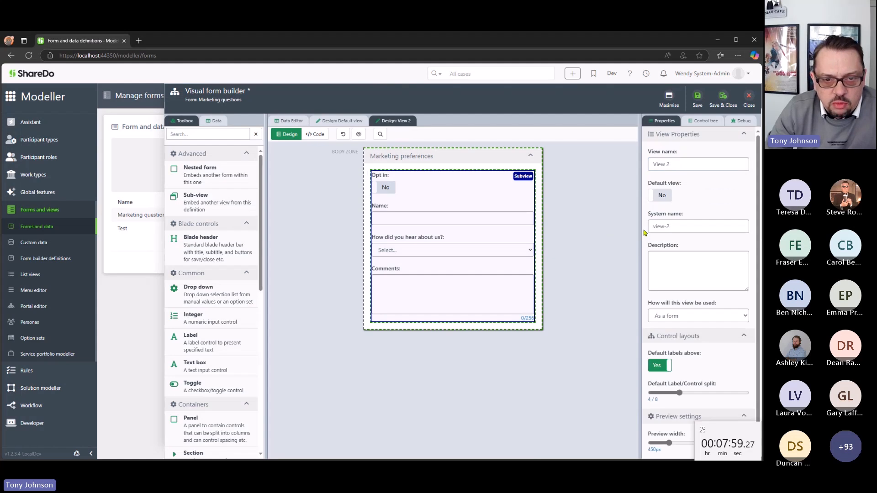
- Move the Name field below the "How did you hear about us?" drop down in the Default view
{"action": "left_click", "coordinate": [341, 121]}
{"action": "left_click", "coordinate": [381, 190]}
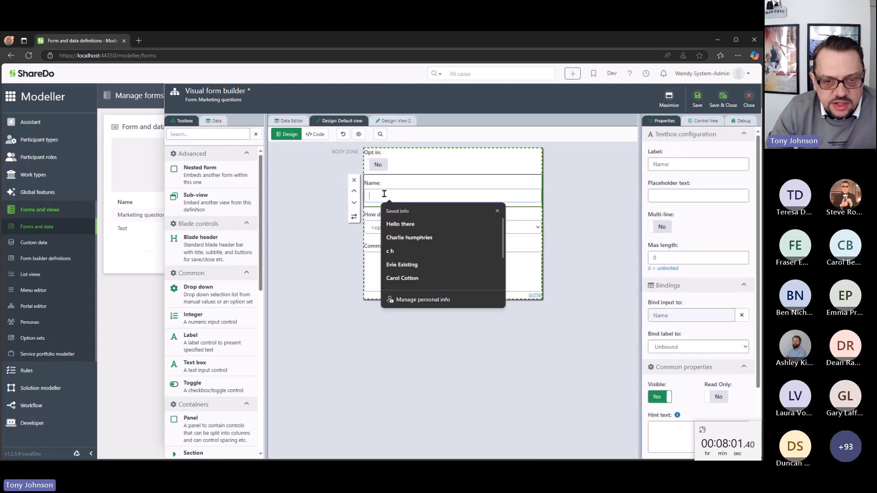
{"action": "left_click_drag", "start_coordinate": [384, 196], "coordinate": [390, 243]}
- Preview View 2 with its embedded sub-view, then collapse and re-expand the Marketing preferences panel
{"action": "left_click", "coordinate": [396, 121]}
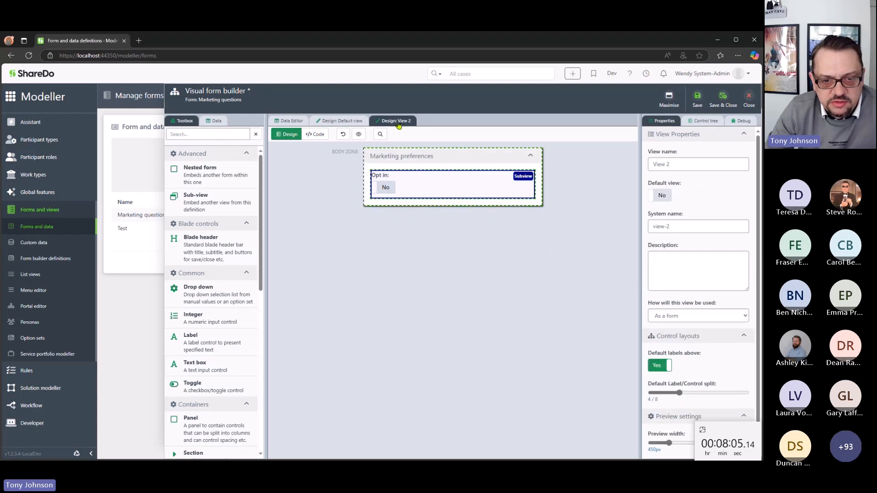
{"action": "left_click", "coordinate": [382, 135]}
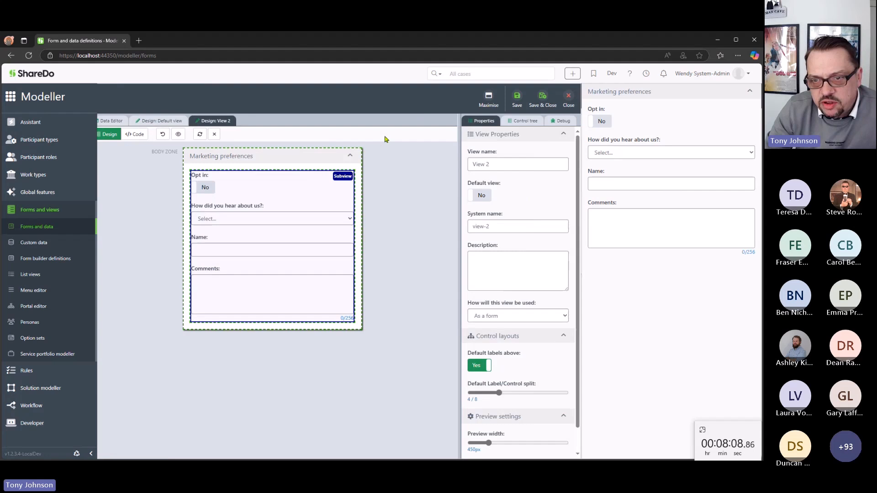
{"action": "left_click", "coordinate": [750, 92]}
{"action": "left_click", "coordinate": [749, 92]}
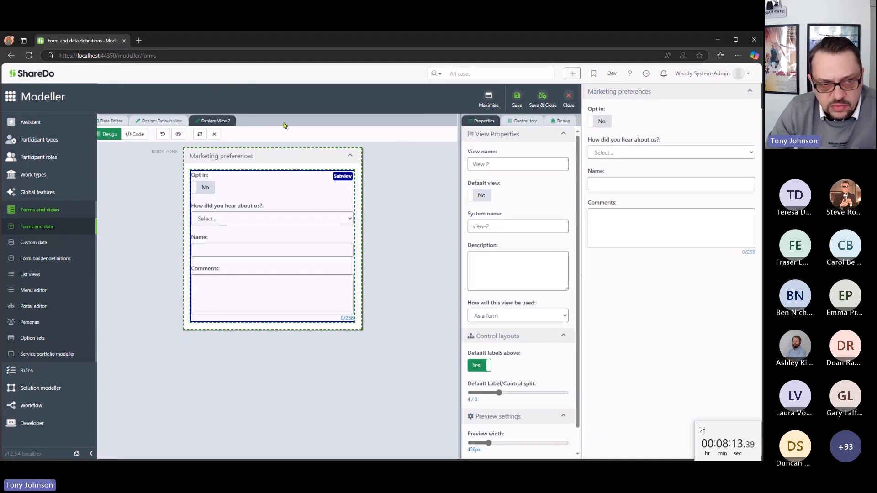
- Close the preview of View 2 and open the Default view in the designer
{"action": "left_click", "coordinate": [215, 135]}
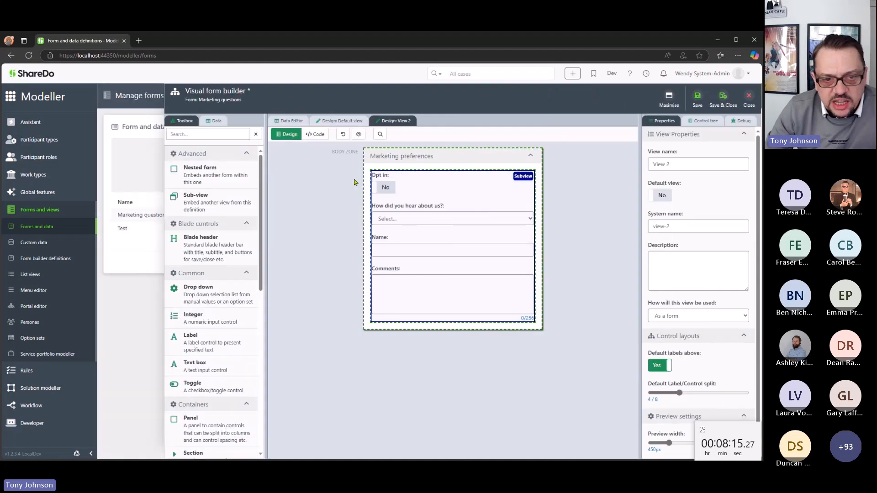
{"action": "left_click", "coordinate": [333, 121]}
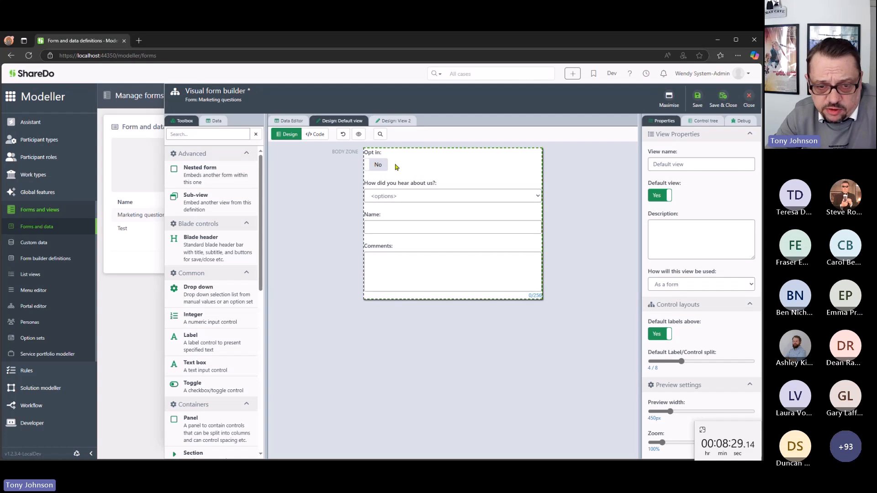
- Switch the Visible property of the "How did you hear about us?" drop down off and back on
{"action": "left_click", "coordinate": [408, 198]}
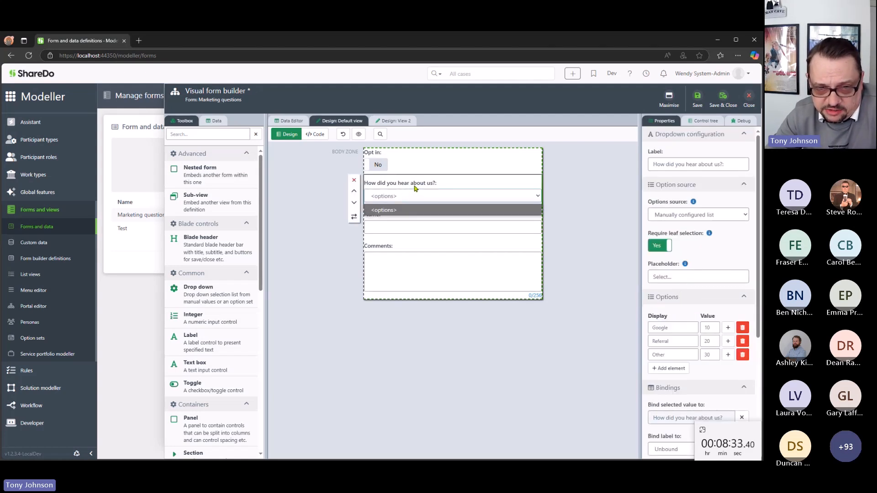
{"action": "left_click", "coordinate": [415, 188]}
{"action": "scroll", "coordinate": [725, 269], "scroll_direction": "down", "scroll_amount": 4}
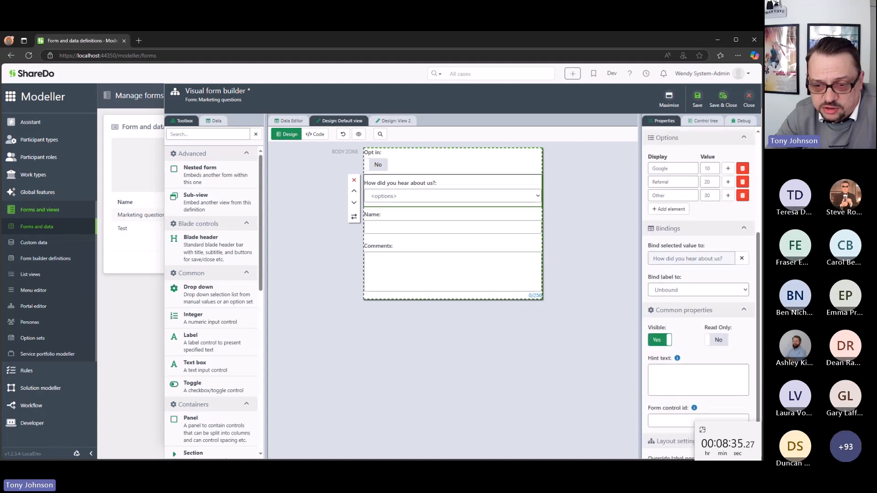
{"action": "left_click", "coordinate": [659, 341]}
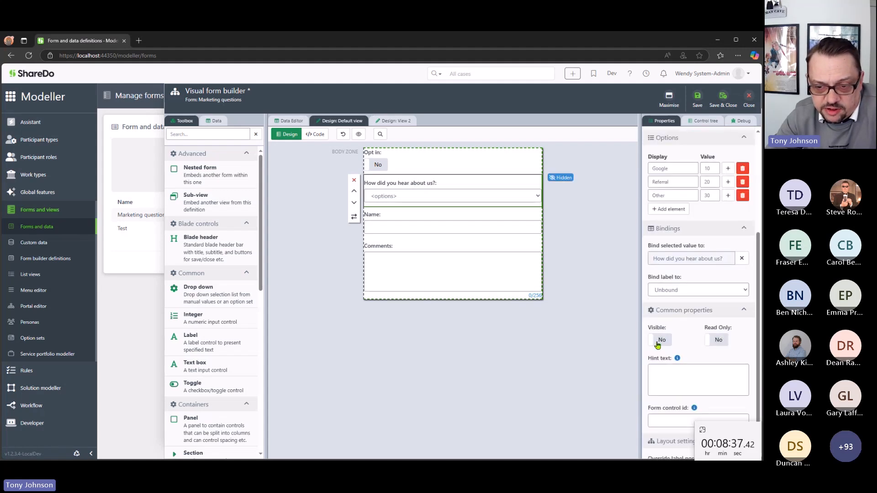
{"action": "left_click", "coordinate": [654, 342]}
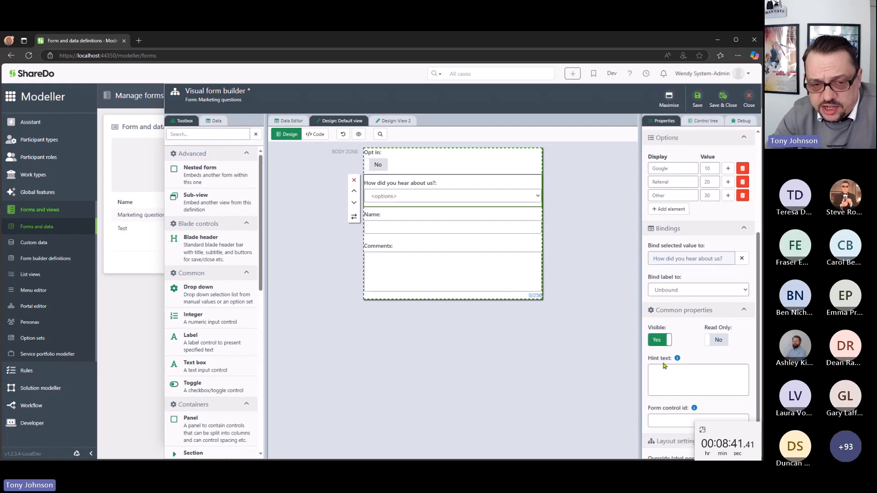
{"action": "left_click", "coordinate": [481, 398]}
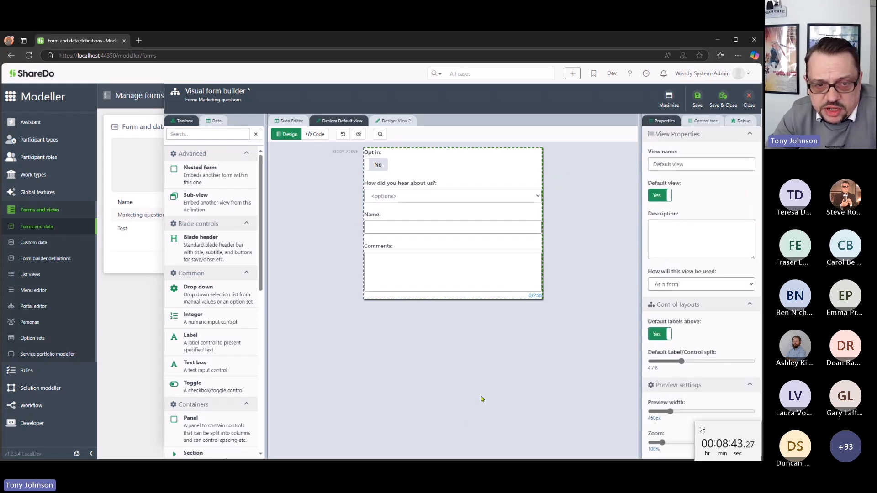
- Examine the code behind the Default view and return to its design
{"action": "left_click", "coordinate": [325, 137]}
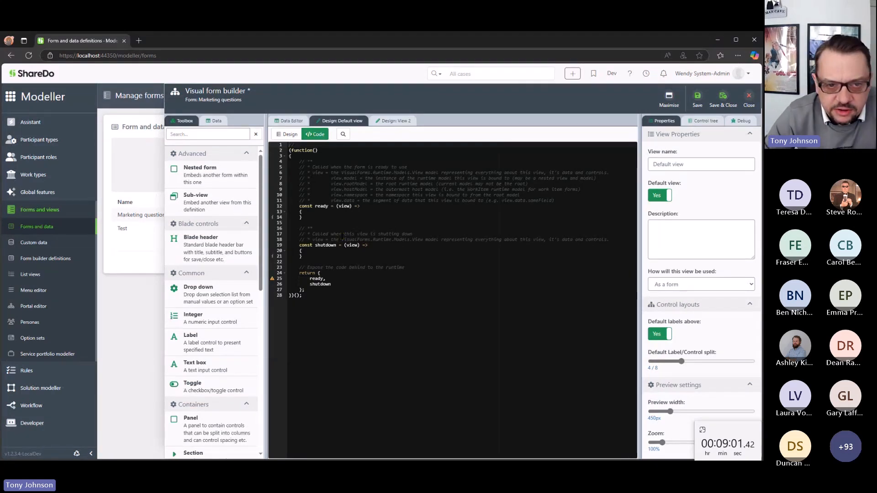
{"action": "left_click", "coordinate": [295, 136]}
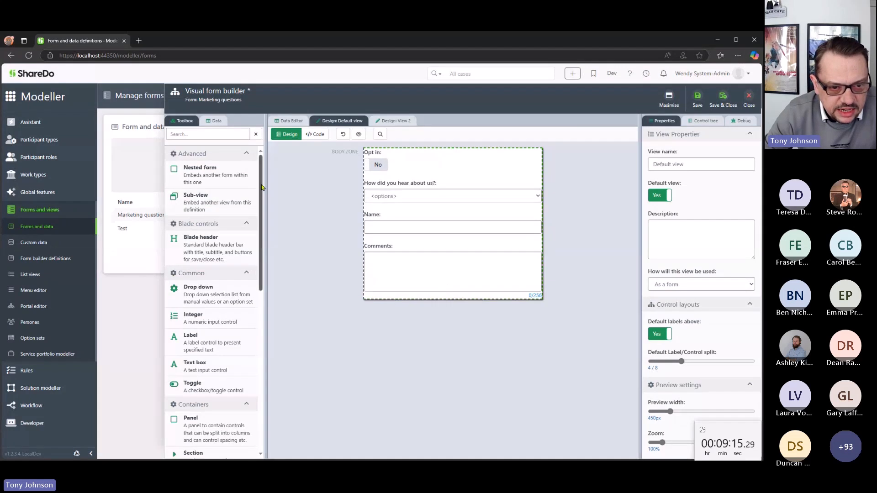
- Insert a Panel between Opt in and the "How did you hear about us?" drop down and set its form control id to panelDetails
{"action": "scroll", "coordinate": [229, 310], "scroll_direction": "down", "scroll_amount": 3}
{"action": "left_click_drag", "start_coordinate": [234, 313], "coordinate": [470, 193]}
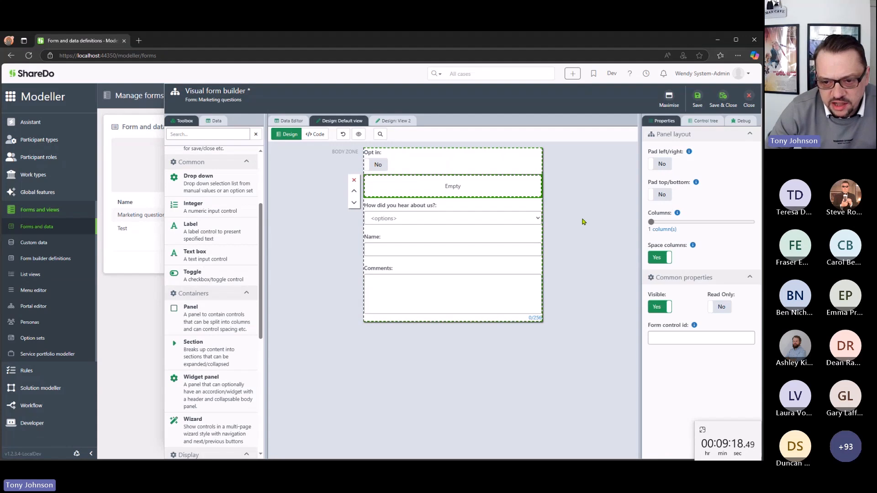
{"action": "left_click", "coordinate": [707, 338]}
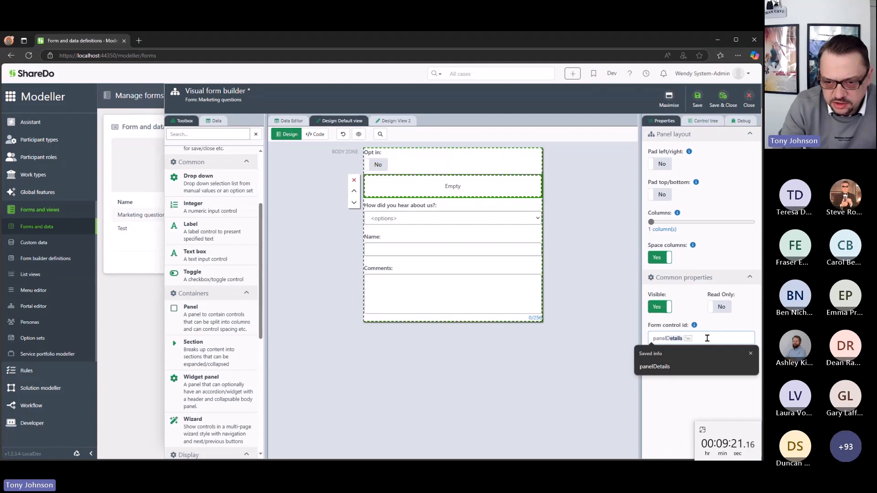
{"action": "left_click", "coordinate": [671, 363]}
{"action": "left_click", "coordinate": [501, 356]}
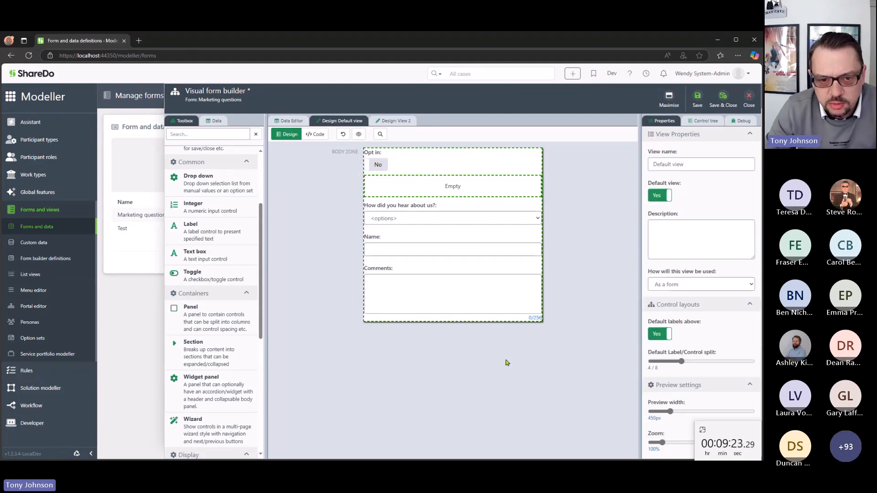
- Move the "How did you hear about us?", Name and Comments controls into the new panel and display the view's control tree
{"action": "left_click_drag", "start_coordinate": [417, 219], "coordinate": [439, 182]}
{"action": "left_click_drag", "start_coordinate": [376, 209], "coordinate": [403, 225]}
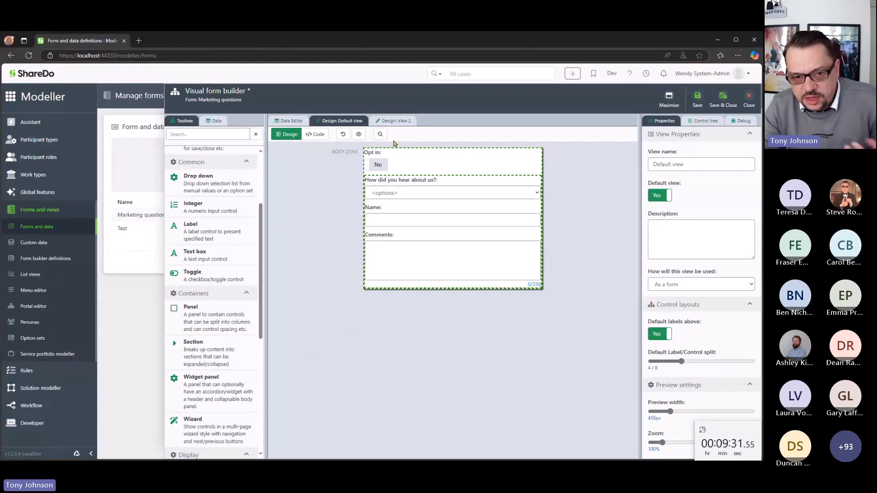
{"action": "left_click", "coordinate": [704, 120]}
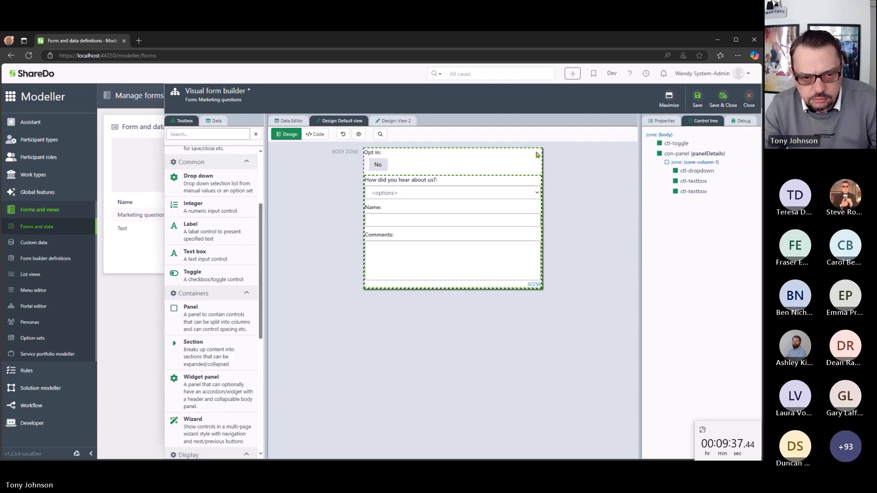
- In the ready function of the Default view's code, declare const panel = view.controls.panelDetails;
{"action": "left_click", "coordinate": [315, 133]}
{"action": "left_click", "coordinate": [315, 212]}
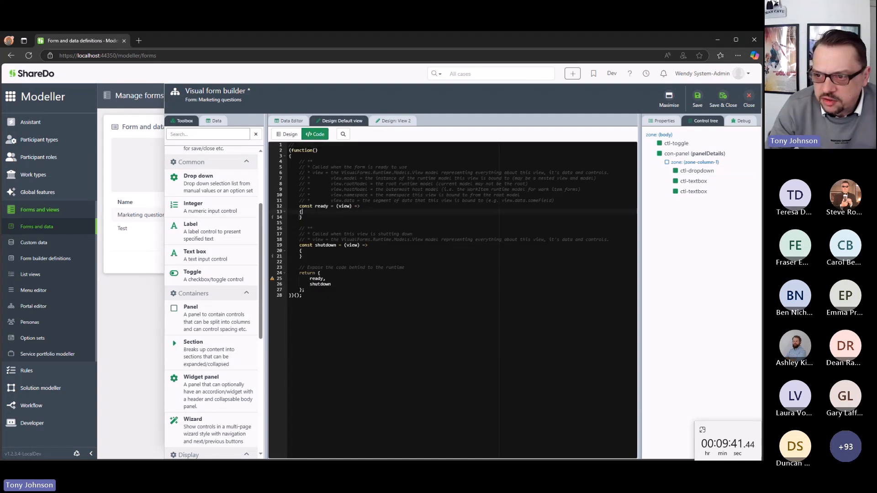
{"action": "key", "text": "Return"}
{"action": "type", "text": "d"}
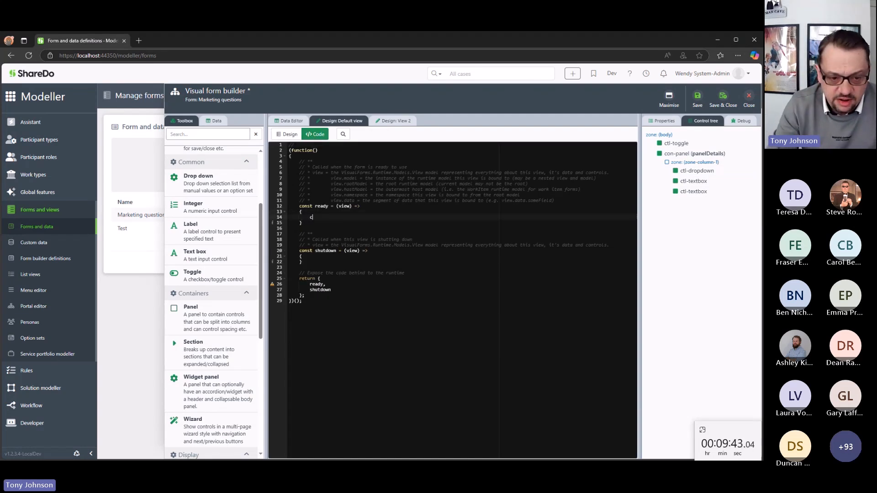
{"action": "type", "text": "onst p"}
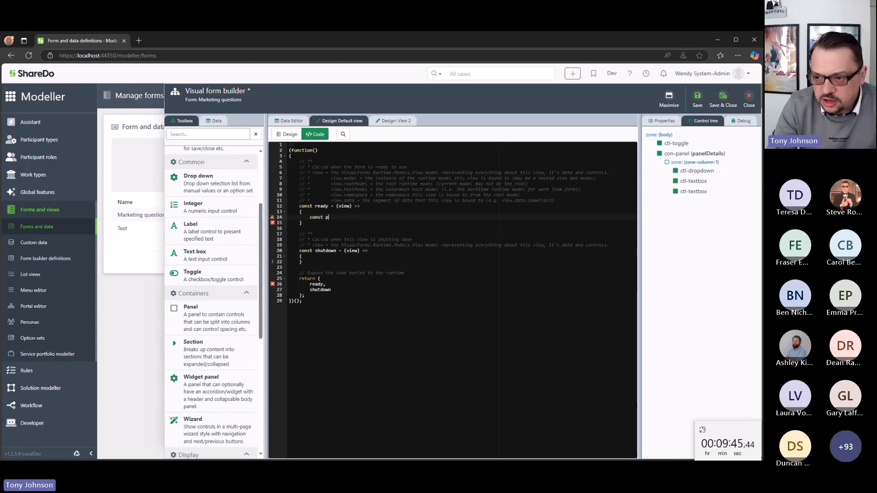
{"action": "type", "text": "anel = view."}
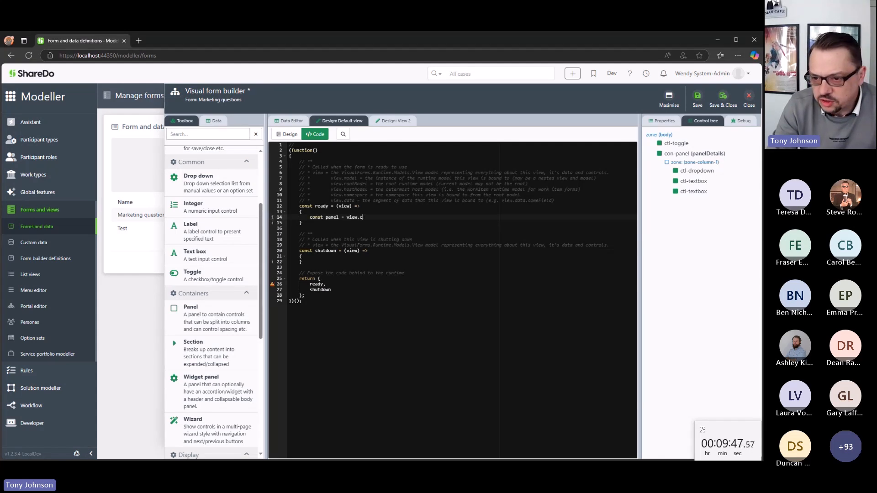
{"action": "type", "text": "controls"}
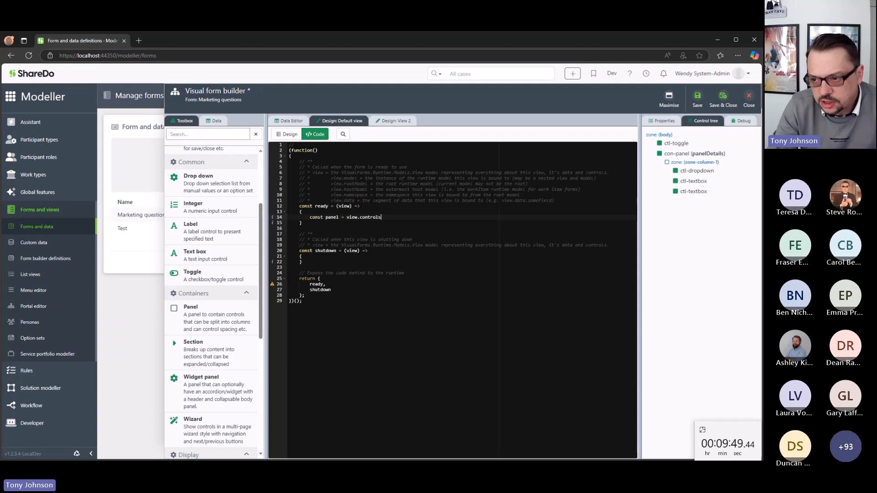
{"action": "type", "text": ".panelDetails;"}
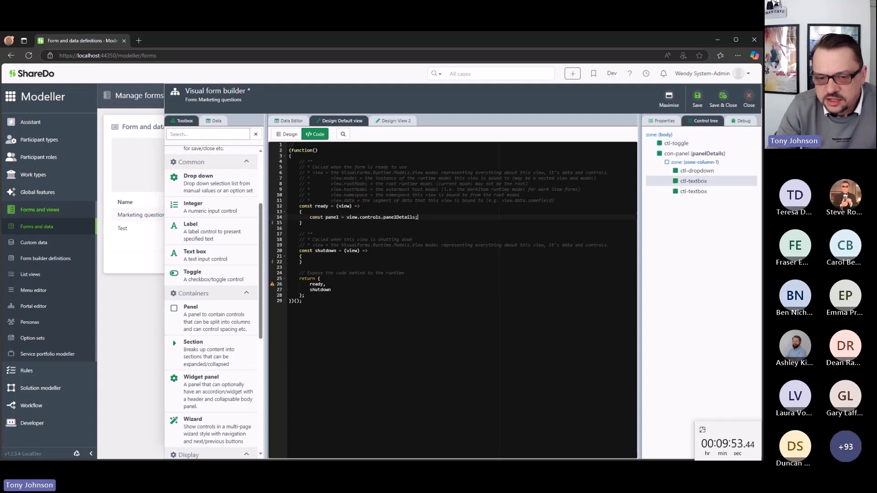
{"action": "left_click", "coordinate": [423, 221]}
{"action": "left_click", "coordinate": [424, 217]}
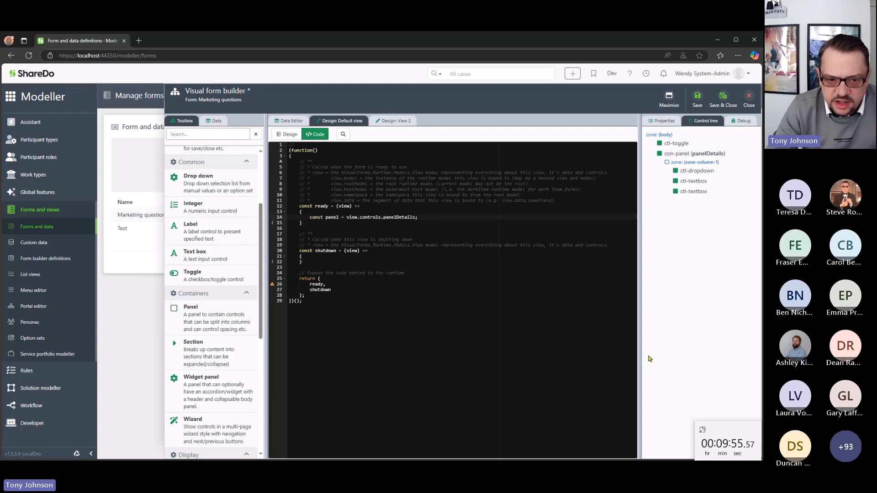
- Add const data = view.data; below the panel declaration in the ready function
{"action": "key", "text": "Return"}
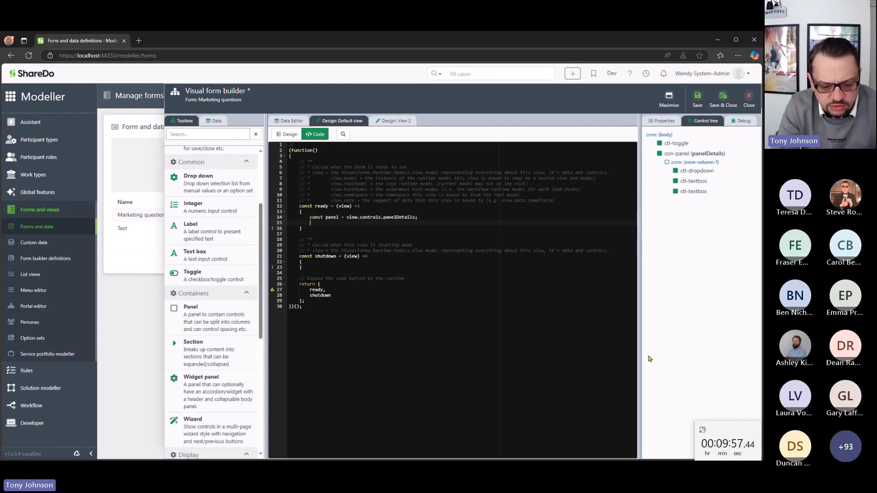
{"action": "type", "text": "con"}
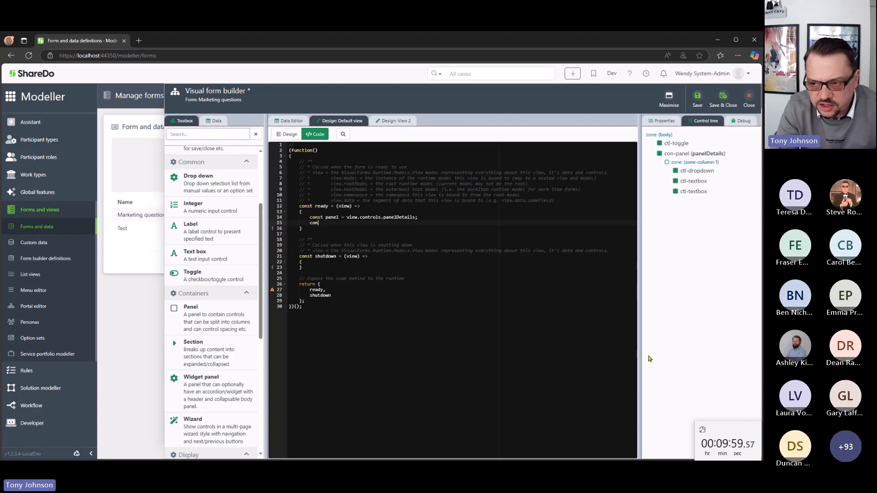
{"action": "type", "text": "st data "}
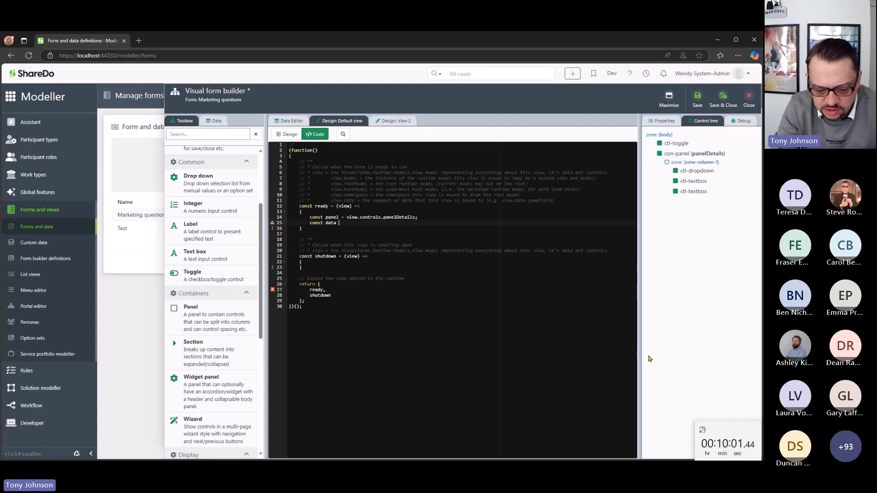
{"action": "type", "text": "= view.data;"}
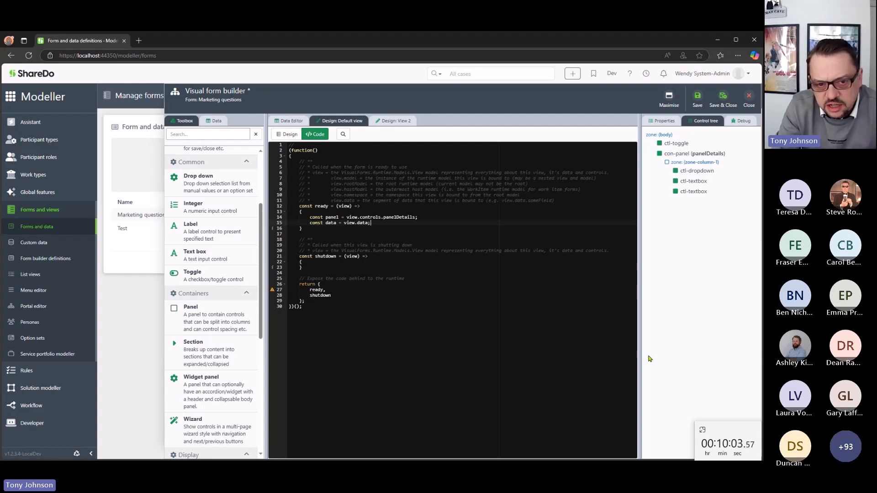
- Leave a blank line below the declarations and add a panel.visibleIf(() => { }) call with an empty callback body
{"action": "key", "text": "Return"}
{"action": "key", "text": "Return"}
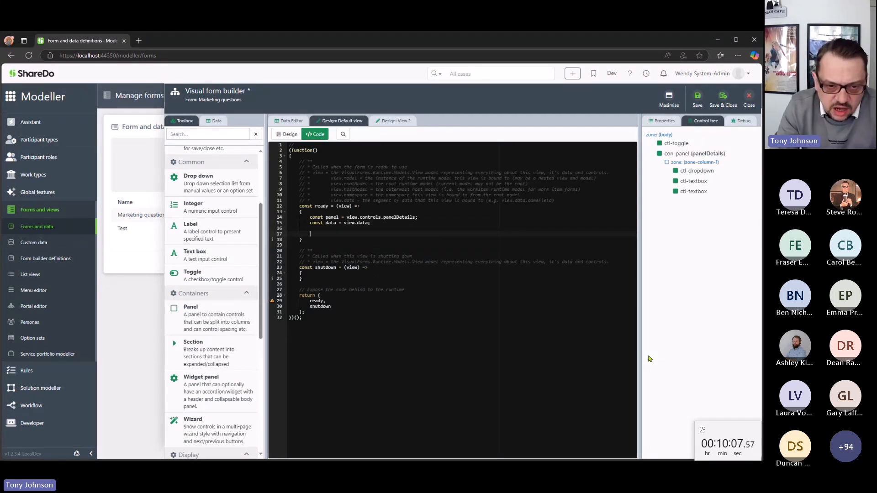
{"action": "type", "text": "panel"}
{"action": "type", "text": "sibleIf(() =>"}
{"action": "key", "text": "Return"}
{"action": "type", "text": "{"}
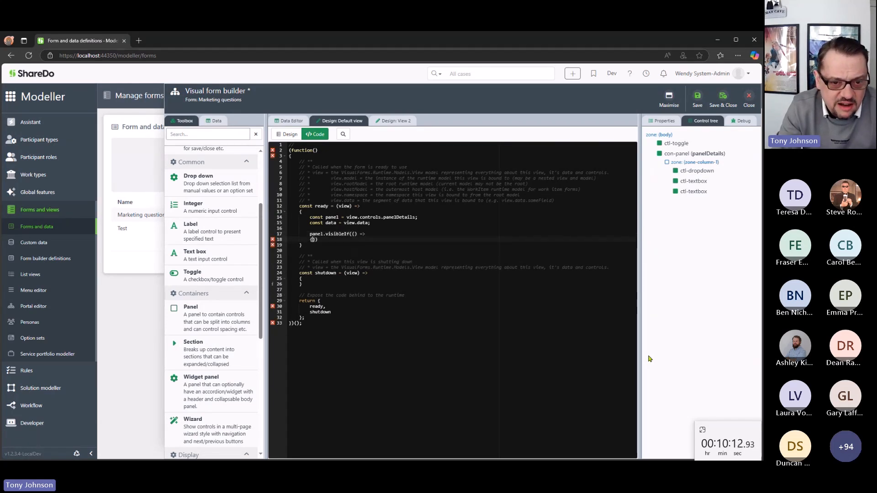
{"action": "key", "text": "Return"}
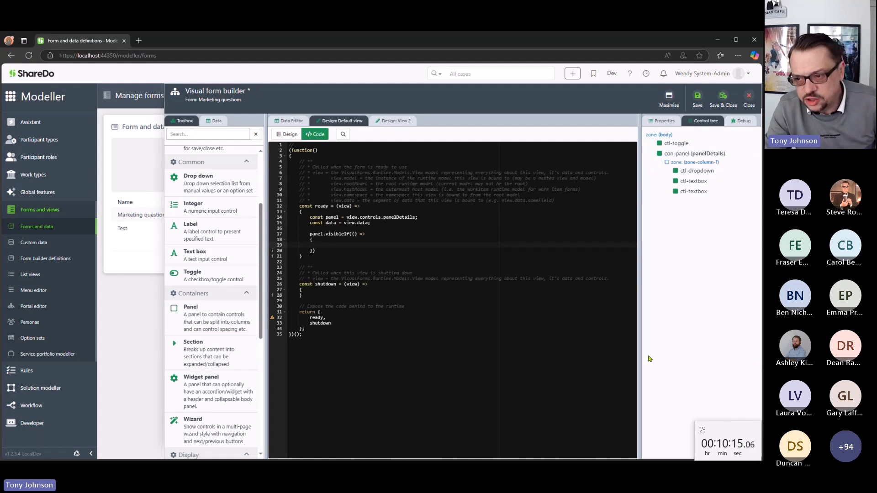
- Fill the visibleIf callback with let v = data.optIn(); and return !!v; and end the call with a semicolon
{"action": "type", "text": "let v = data"}
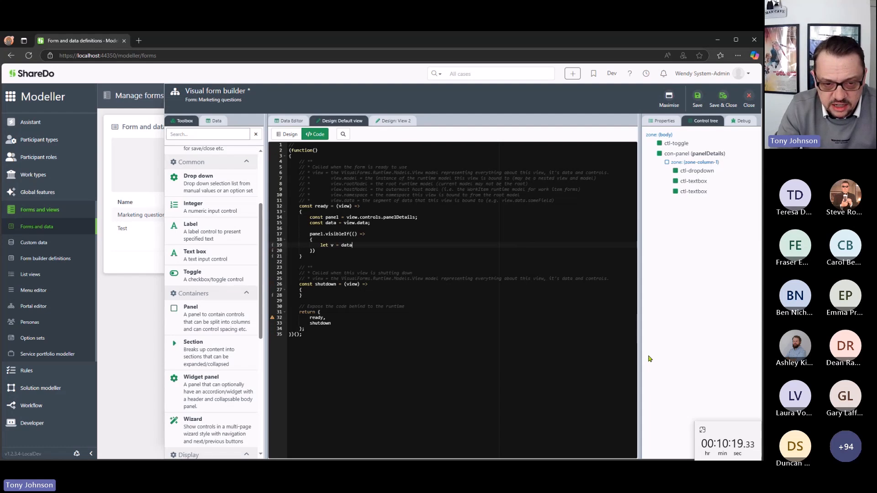
{"action": "type", "text": ".opt"}
{"action": "left_click", "coordinate": [214, 121]}
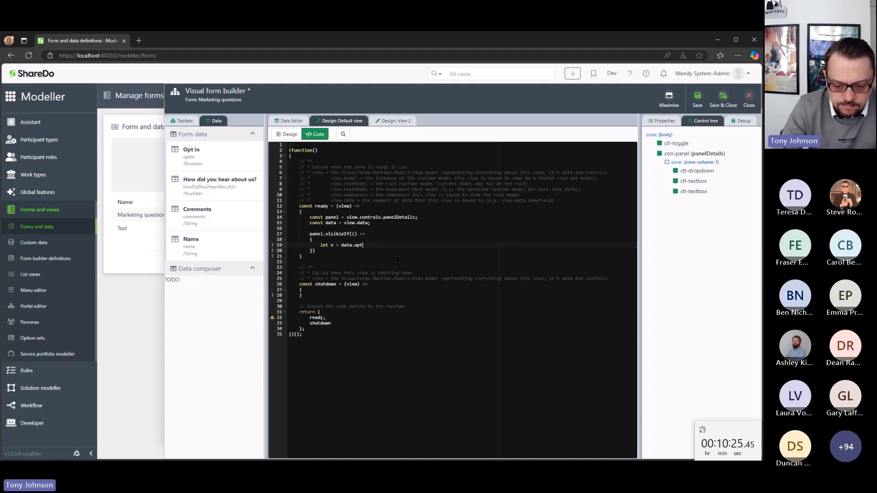
{"action": "type", "text": "In();"}
{"action": "key", "text": "Return"}
{"action": "type", "text": "return !!v;"}
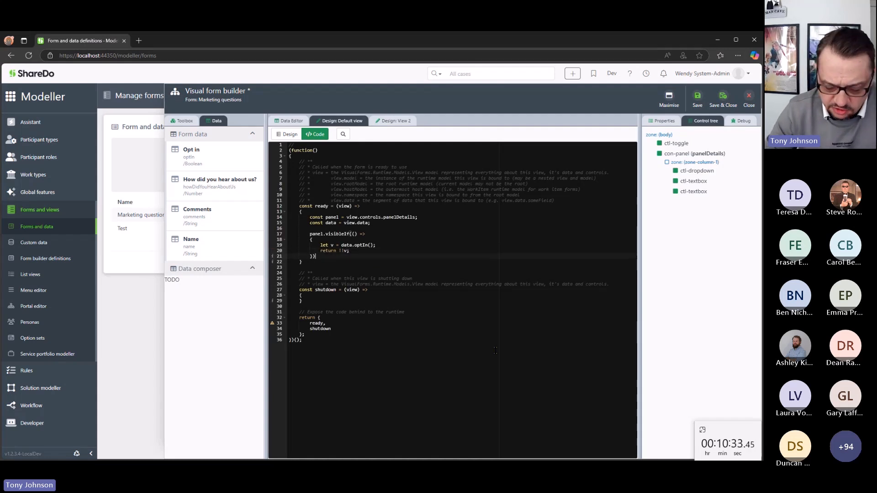
{"action": "type", "text": ";"}
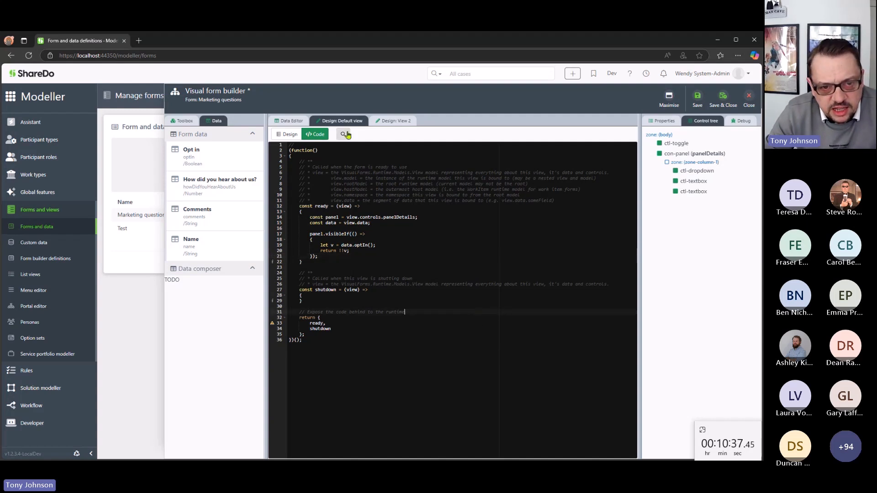
- Preview the Default view and switch Opt in on and off repeatedly to test the panel's visibility
{"action": "left_click", "coordinate": [291, 135]}
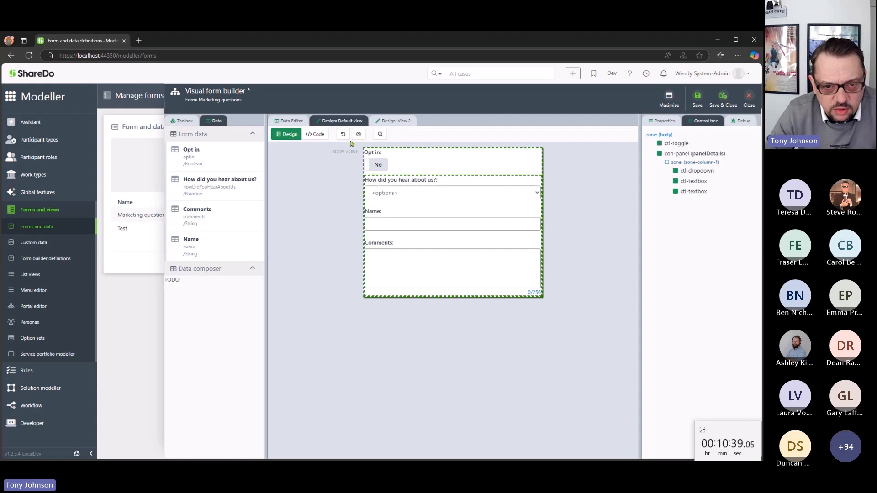
{"action": "left_click", "coordinate": [380, 134]}
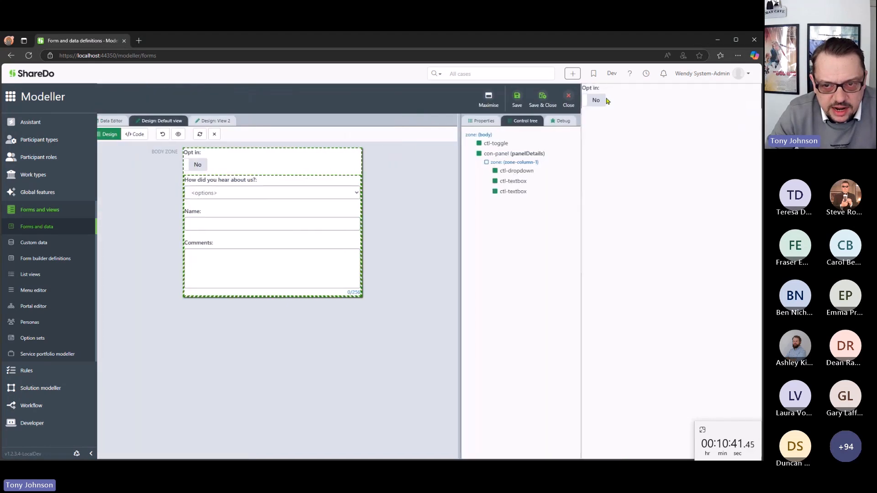
{"action": "left_click", "coordinate": [596, 101]}
{"action": "left_click", "coordinate": [595, 103]}
{"action": "left_click", "coordinate": [595, 103]}
{"action": "left_click", "coordinate": [594, 104]}
{"action": "left_click", "coordinate": [594, 103]}
{"action": "left_click", "coordinate": [595, 103]}
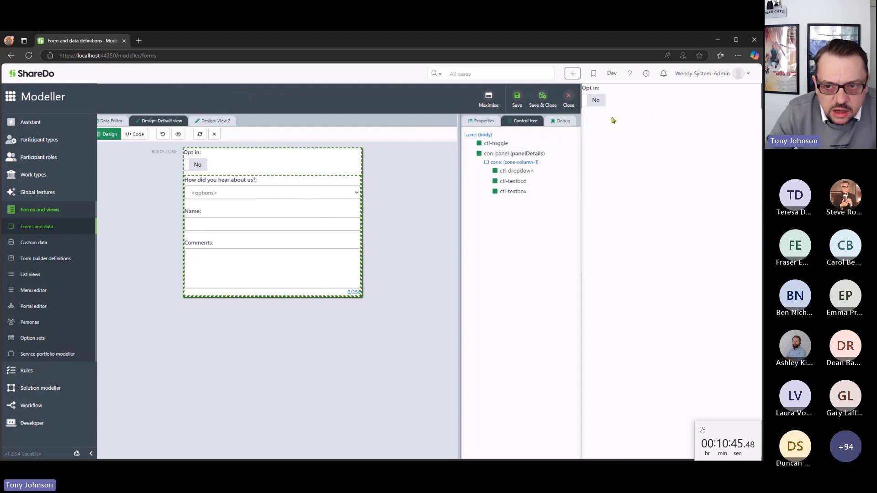
- Preview View 2 and switch Opt in on and off repeatedly to test the embedded sub-view's behaviour
{"action": "left_click", "coordinate": [214, 134]}
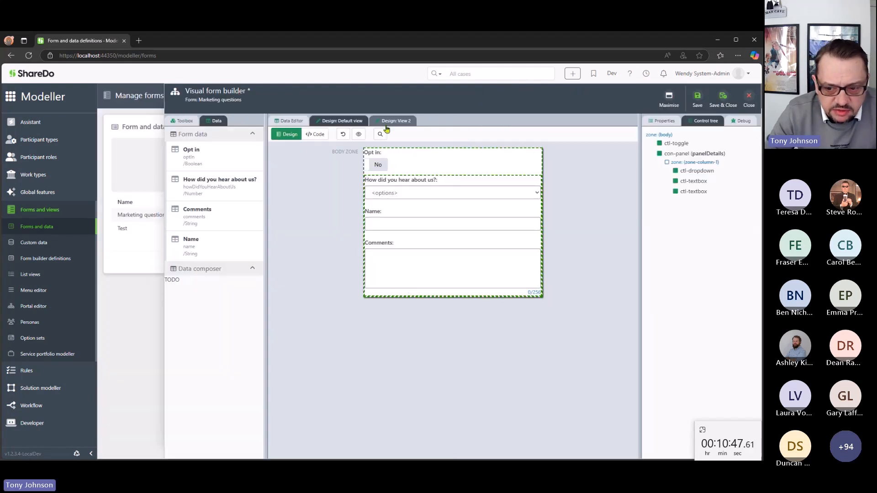
{"action": "left_click", "coordinate": [392, 121]}
{"action": "left_click", "coordinate": [380, 137]}
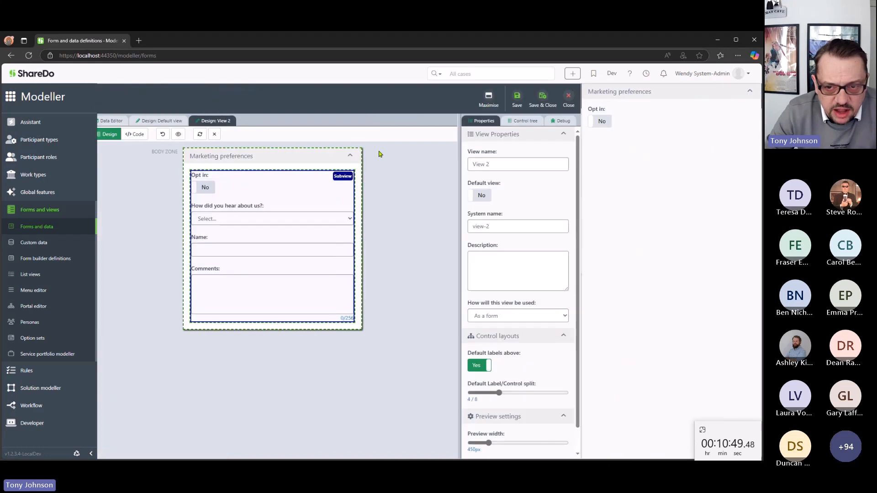
{"action": "left_click", "coordinate": [600, 122]}
{"action": "left_click", "coordinate": [603, 122]}
{"action": "left_click", "coordinate": [603, 122]}
{"action": "double_click", "coordinate": [603, 122]}
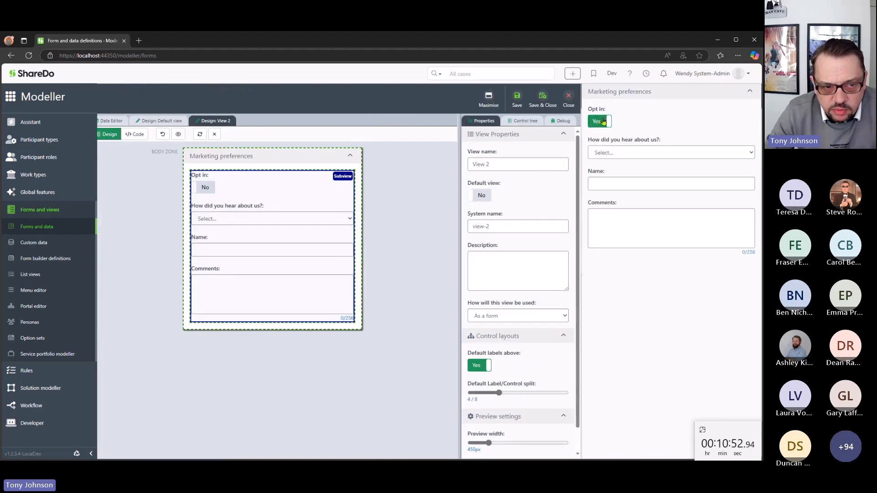
{"action": "left_click", "coordinate": [603, 121]}
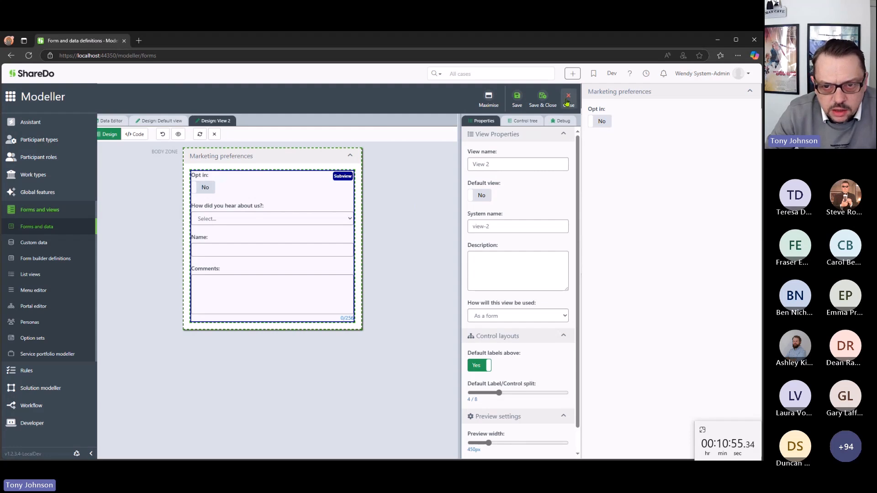
{"action": "left_click", "coordinate": [214, 135]}
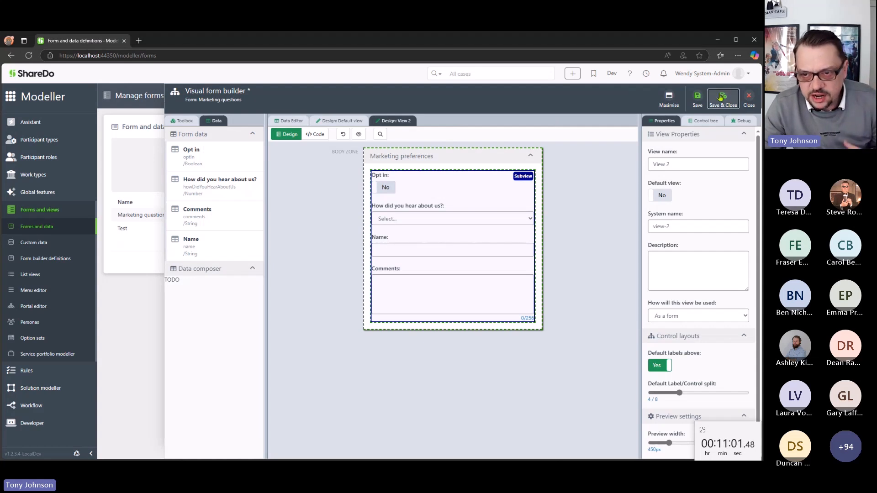
- Save and close the Marketing questions form, and open the Matter work type for configuration
{"action": "left_click", "coordinate": [723, 97]}
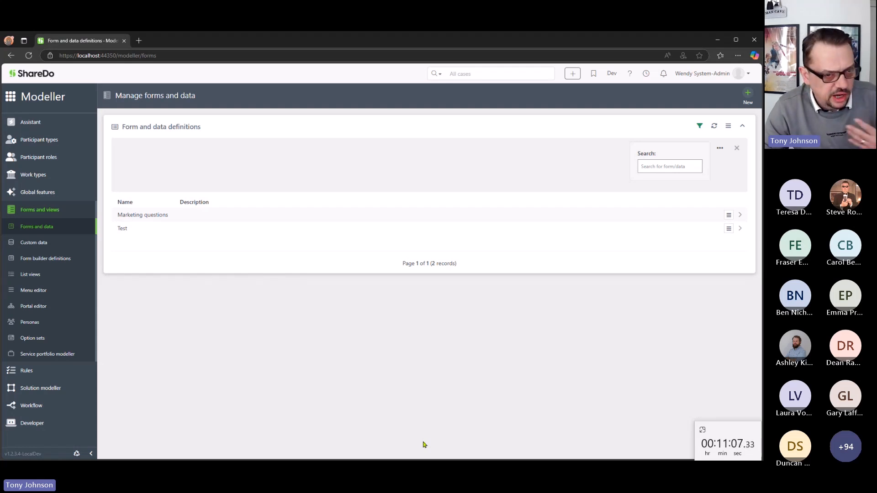
{"action": "left_click", "coordinate": [43, 175]}
{"action": "scroll", "coordinate": [305, 361], "scroll_direction": "down", "scroll_amount": 5}
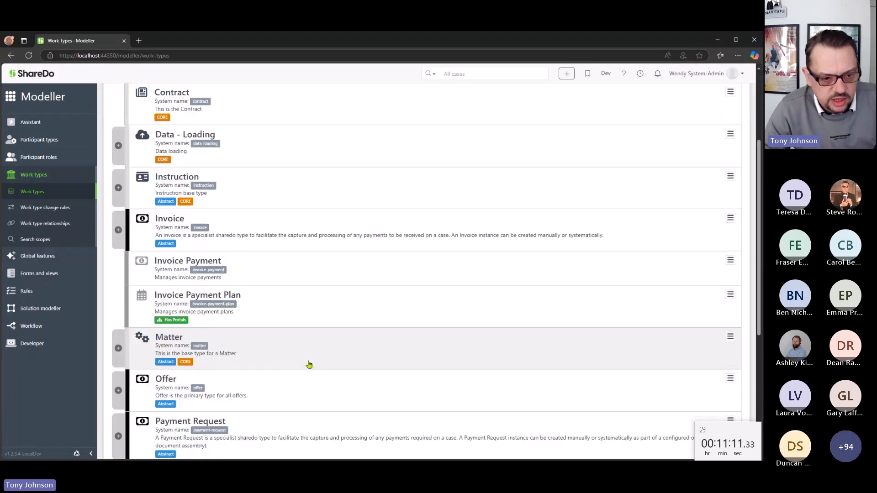
{"action": "left_click", "coordinate": [273, 252]}
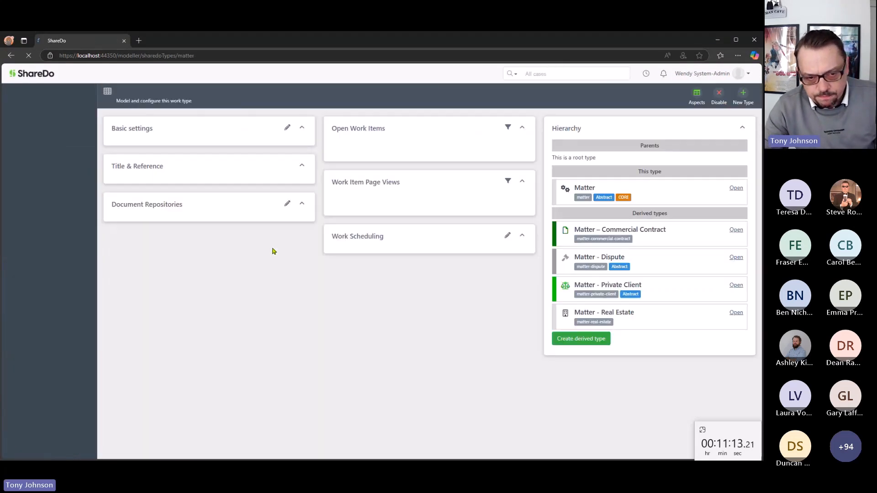
- Look at the Matter type's aspects without changing them, and open its Forms and Data builder
{"action": "left_click", "coordinate": [690, 98]}
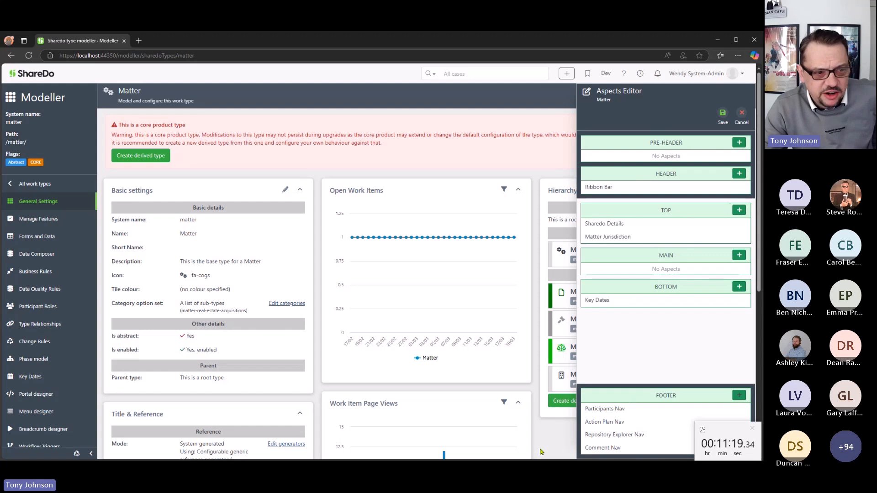
{"action": "left_click", "coordinate": [741, 115]}
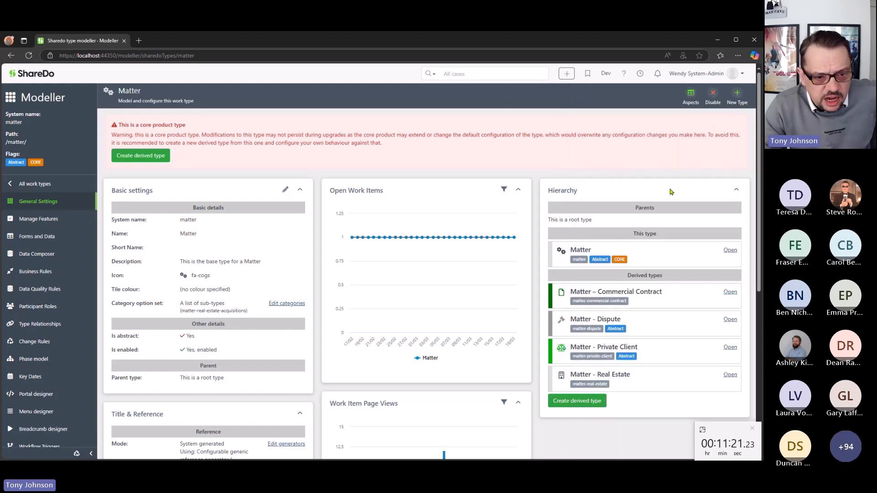
{"action": "left_click", "coordinate": [46, 237]}
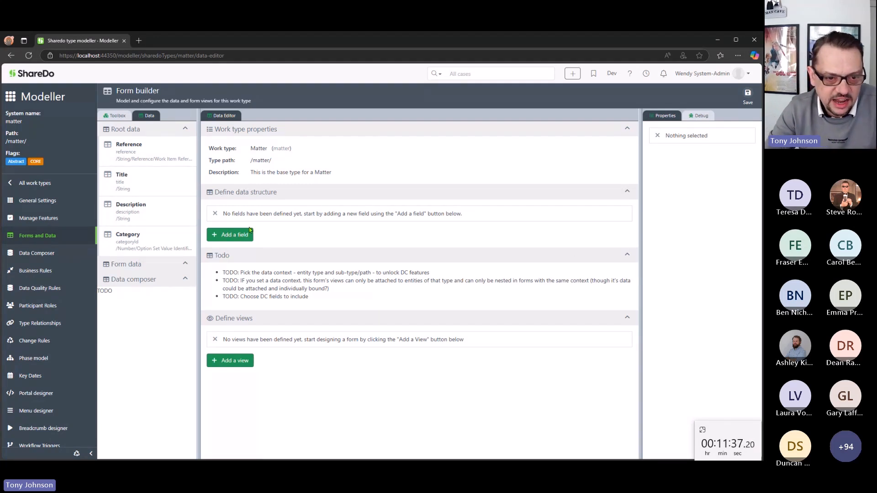
- Add a data field with display name Incident details, field name incidentDetails and variable type String
{"action": "left_click", "coordinate": [230, 234]}
{"action": "left_click", "coordinate": [273, 227]}
{"action": "type", "text": "Incident details"}
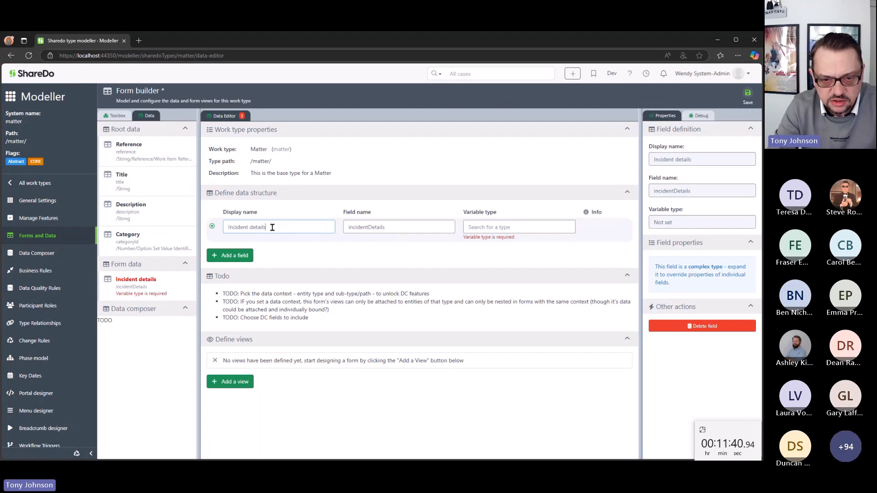
{"action": "key", "text": "Tab"}
{"action": "type", "text": "s"}
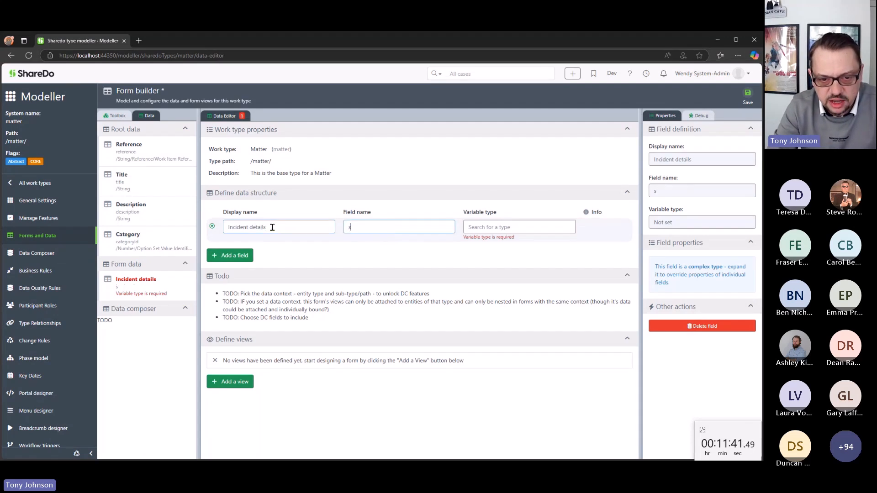
{"action": "key", "text": "BackSpace"}
{"action": "type", "text": "incide"}
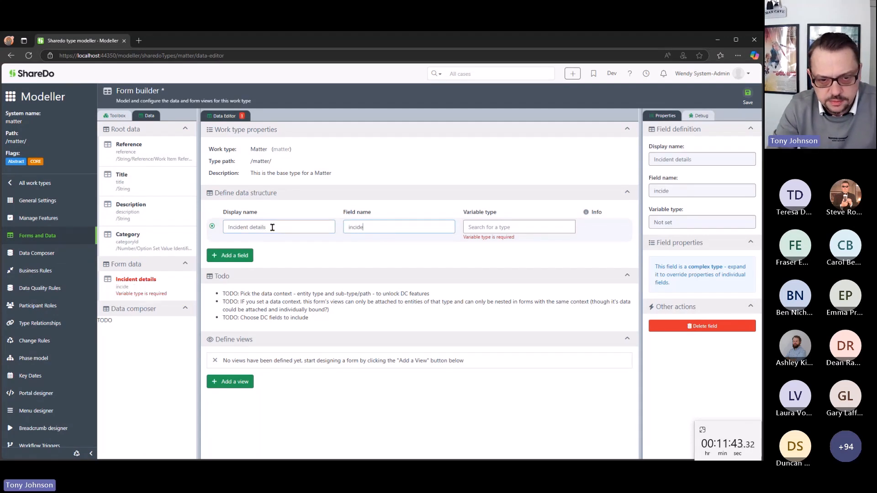
{"action": "type", "text": "ntDetails"}
{"action": "key", "text": "Tab"}
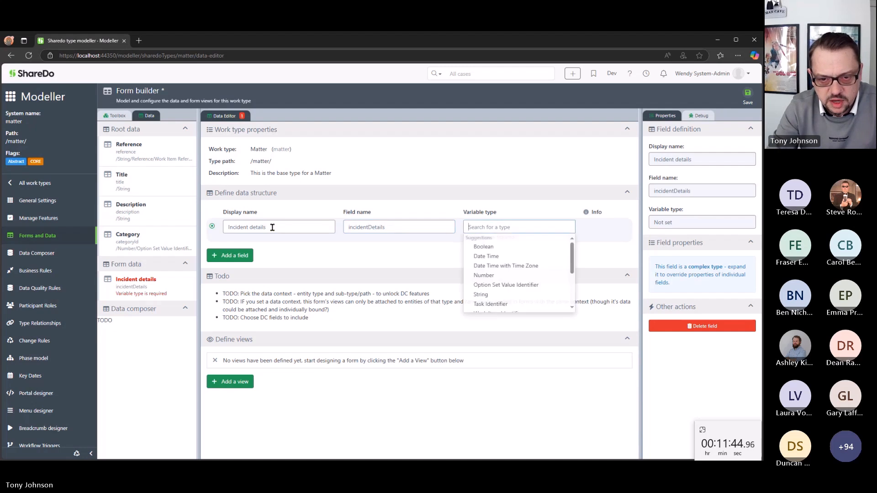
{"action": "type", "text": "String"}
{"action": "key", "text": "Return"}
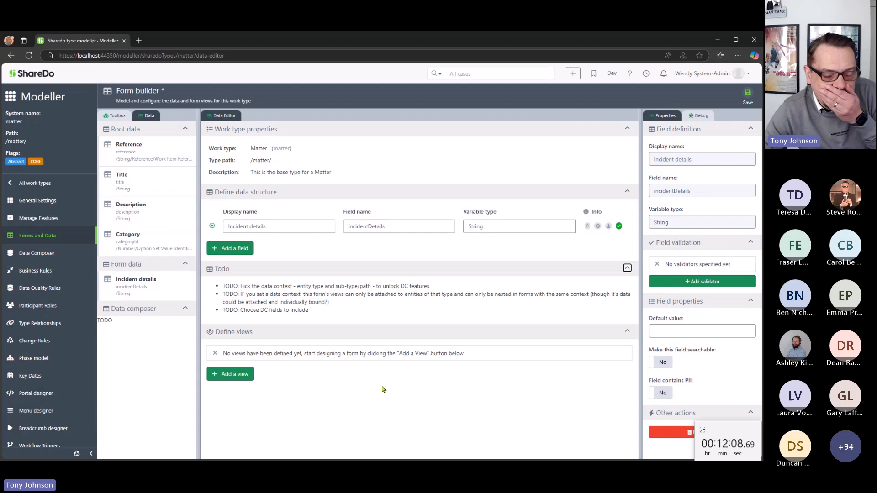
- Add a view to the Matter form and set it to be used as a blade
{"action": "left_click", "coordinate": [237, 376]}
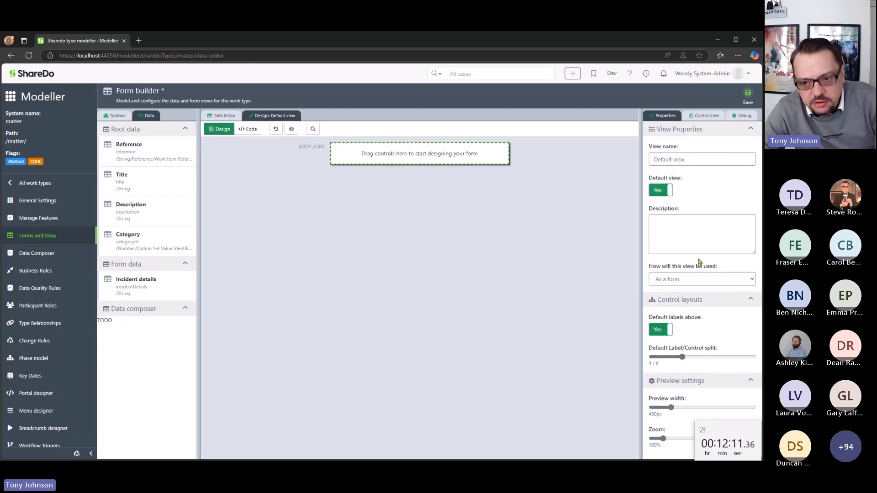
{"action": "left_click", "coordinate": [673, 281]}
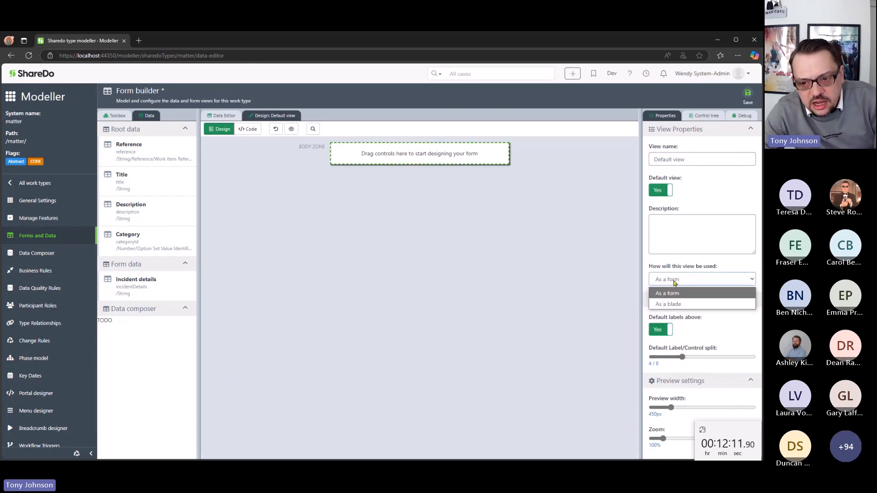
{"action": "left_click", "coordinate": [684, 304]}
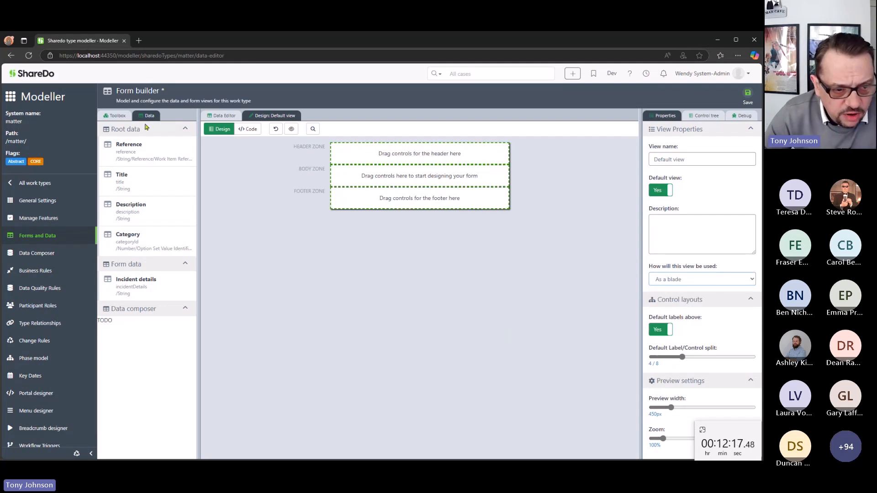
- Place a Blade header and a Work item ribbon bar below it in the view's header zone
{"action": "left_click", "coordinate": [111, 121]}
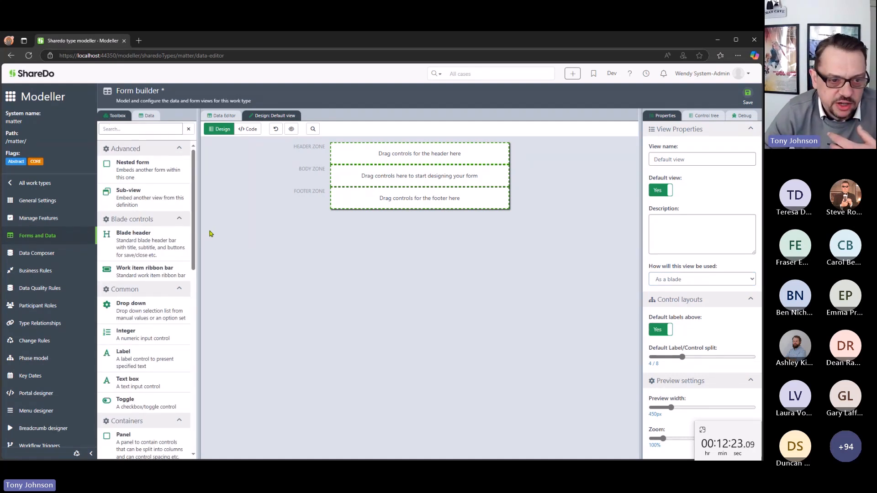
{"action": "left_click_drag", "start_coordinate": [135, 242], "coordinate": [457, 156]}
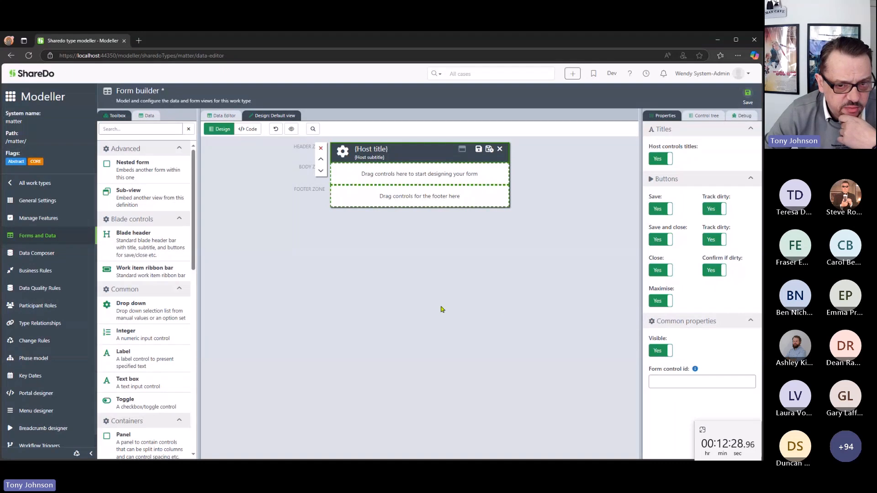
{"action": "left_click_drag", "start_coordinate": [157, 280], "coordinate": [410, 164]}
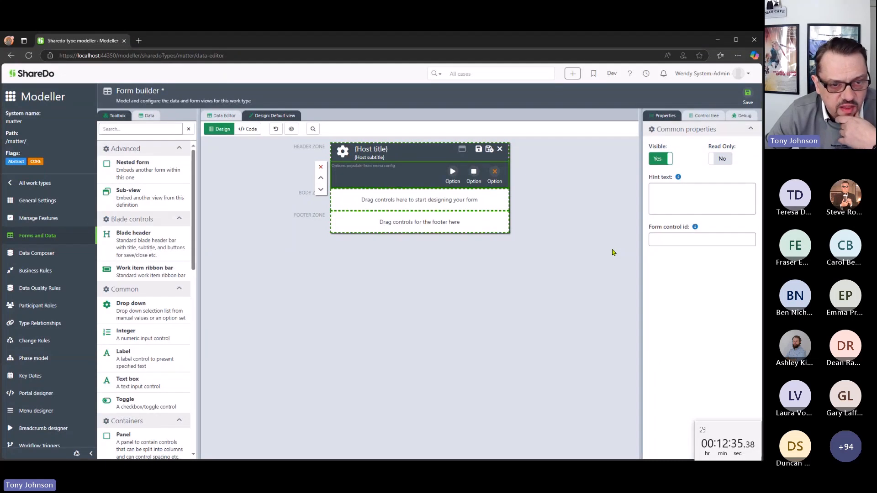
- Add the root data fields Reference, Title and Category to the body zone, in that order
{"action": "left_click", "coordinate": [147, 116]}
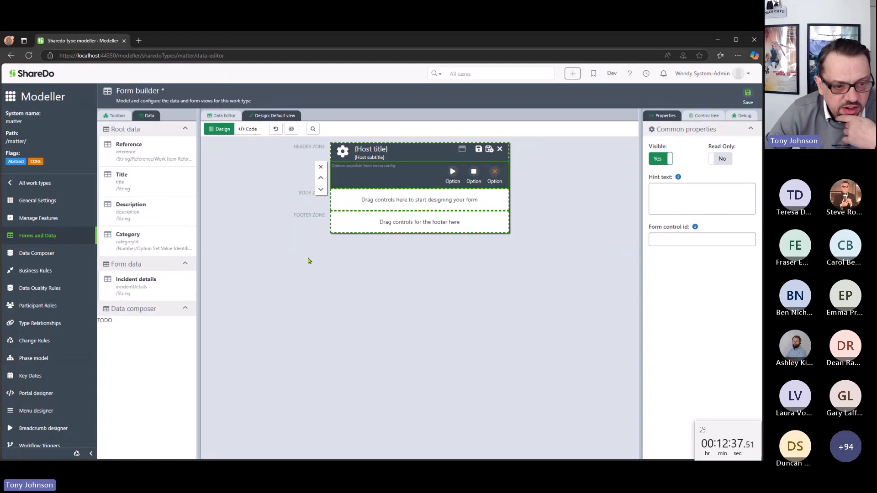
{"action": "left_click_drag", "start_coordinate": [149, 158], "coordinate": [412, 207]}
{"action": "left_click_drag", "start_coordinate": [147, 190], "coordinate": [407, 219]}
{"action": "left_click_drag", "start_coordinate": [132, 238], "coordinate": [411, 238]}
{"action": "left_click", "coordinate": [413, 392]}
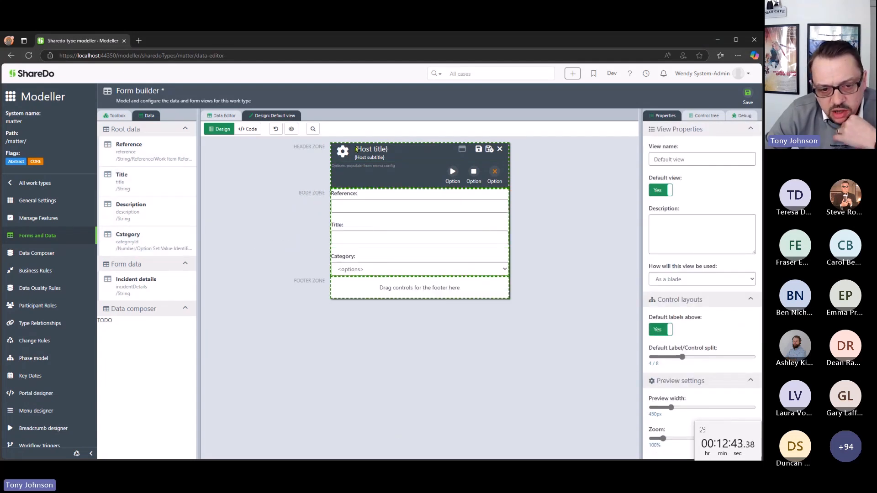
- Inspect the Category dropdown's configuration and preview the blade to view the options it offers
{"action": "left_click", "coordinate": [372, 273]}
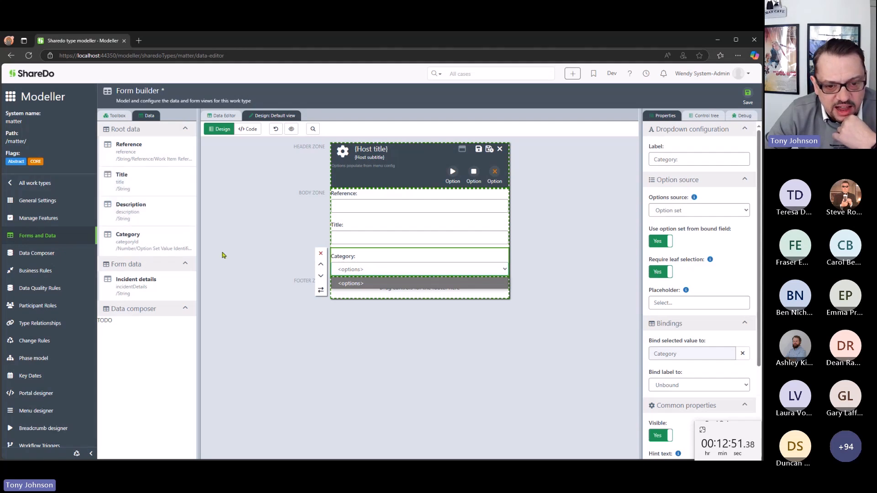
{"action": "left_click", "coordinate": [471, 388]}
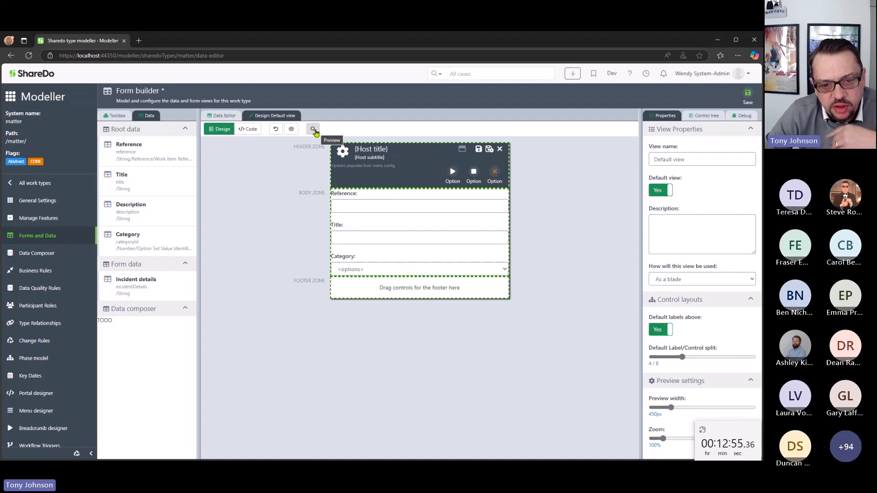
{"action": "left_click", "coordinate": [404, 270]}
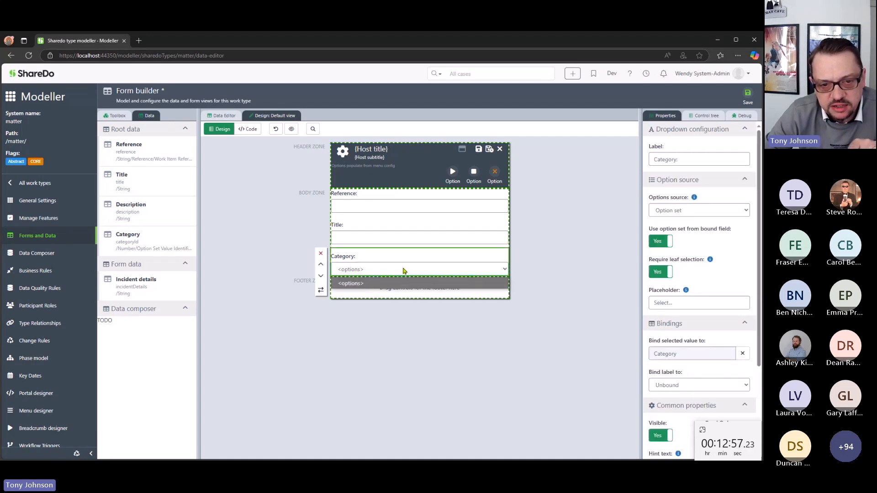
{"action": "left_click", "coordinate": [314, 130]}
{"action": "left_click", "coordinate": [704, 200]}
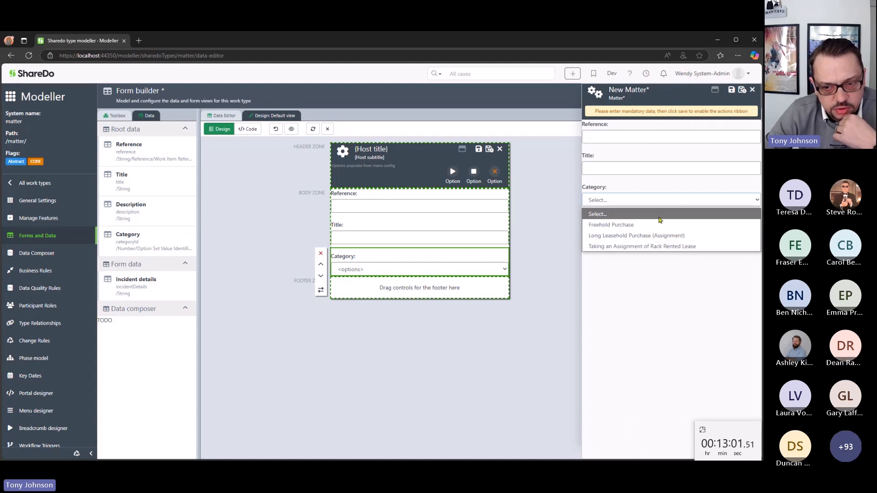
{"action": "left_click", "coordinate": [752, 89]}
{"action": "left_click", "coordinate": [752, 90]}
{"action": "left_click", "coordinate": [408, 140]}
{"action": "left_click", "coordinate": [455, 370]}
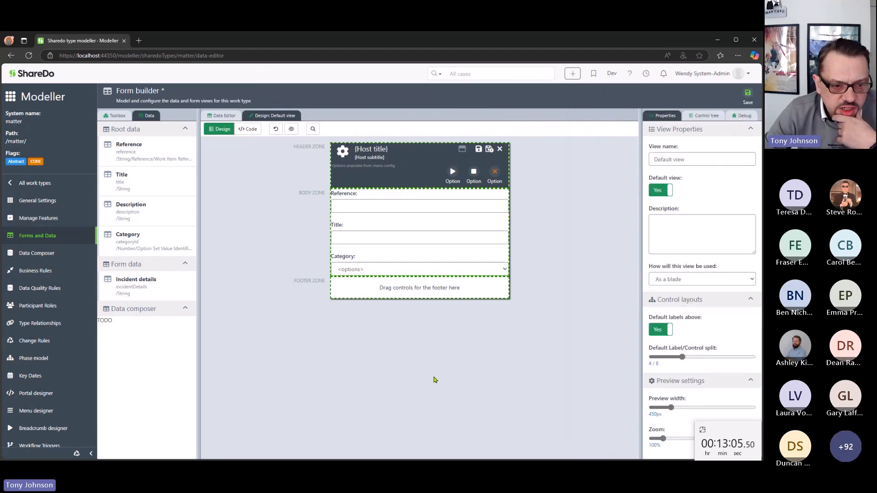
- Add the Incident details field below Category and a widget panel titled Basic details above Reference in the body zone
{"action": "left_click_drag", "start_coordinate": [155, 289], "coordinate": [468, 279]}
{"action": "left_click", "coordinate": [321, 342]}
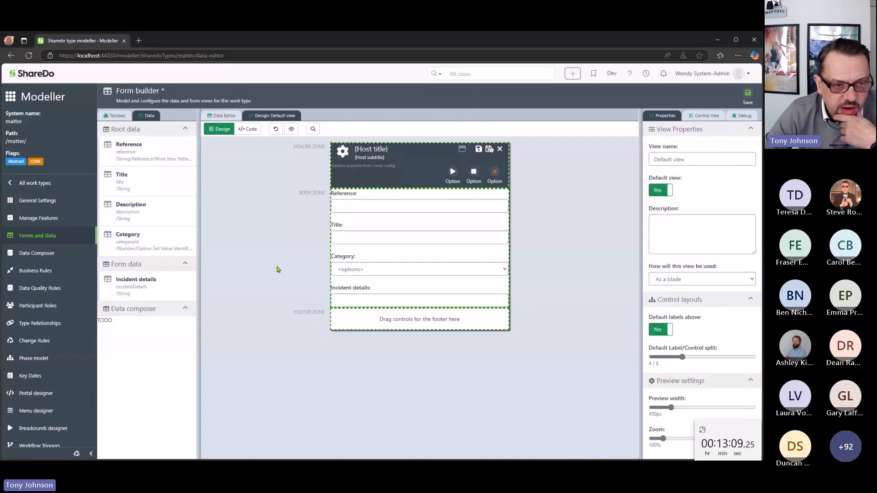
{"action": "left_click", "coordinate": [117, 115]}
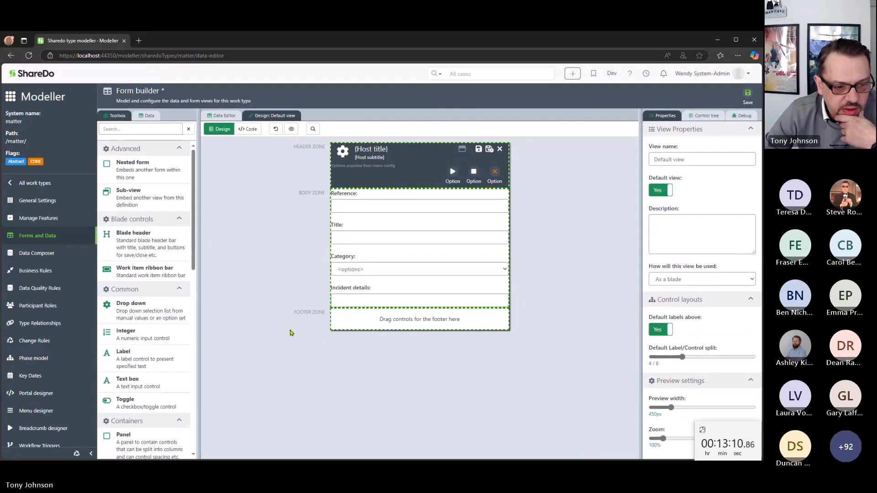
{"action": "scroll", "coordinate": [170, 352], "scroll_direction": "down", "scroll_amount": 3}
{"action": "mouse_move", "coordinate": [153, 402]}
{"action": "left_mouse_down"}
{"action": "mouse_move", "coordinate": [539, 182]}
{"action": "mouse_move", "coordinate": [435, 195]}
{"action": "left_mouse_up"}
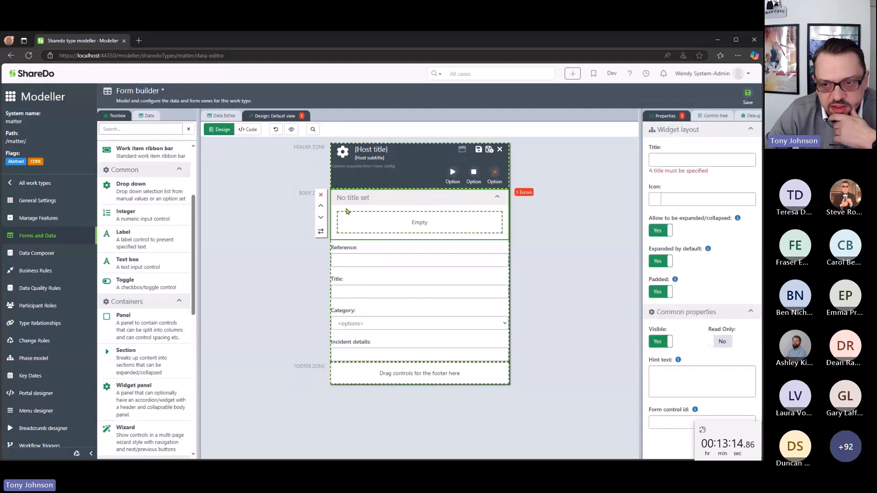
{"action": "left_click", "coordinate": [720, 158]}
{"action": "type", "text": "Basic"}
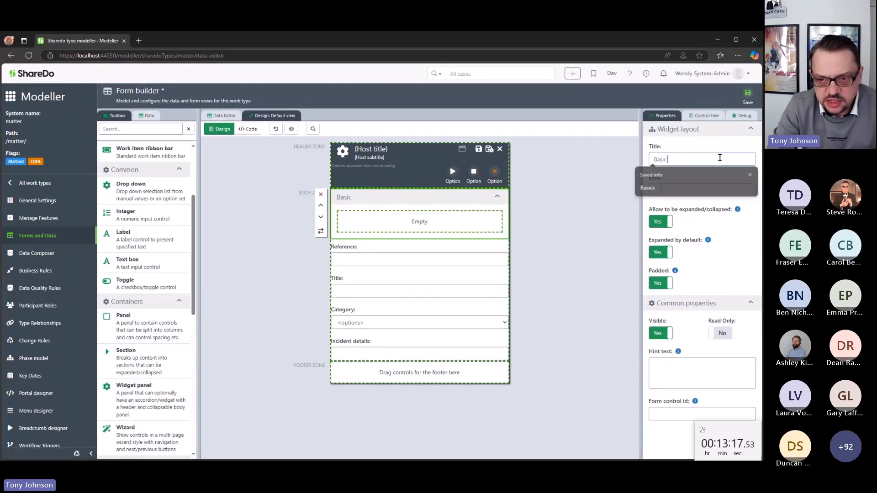
{"action": "type", "text": " details"}
- Move the Reference, Title, Category and Incident details controls into the Basic details panel in that order
{"action": "left_click_drag", "start_coordinate": [376, 252], "coordinate": [390, 234]}
{"action": "left_click", "coordinate": [352, 290]}
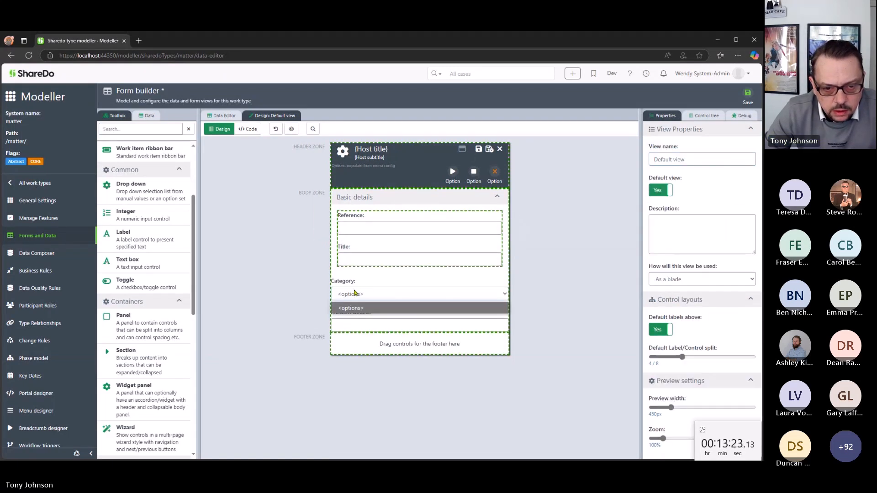
{"action": "left_click_drag", "start_coordinate": [345, 289], "coordinate": [382, 265]}
{"action": "left_click_drag", "start_coordinate": [352, 309], "coordinate": [382, 294]}
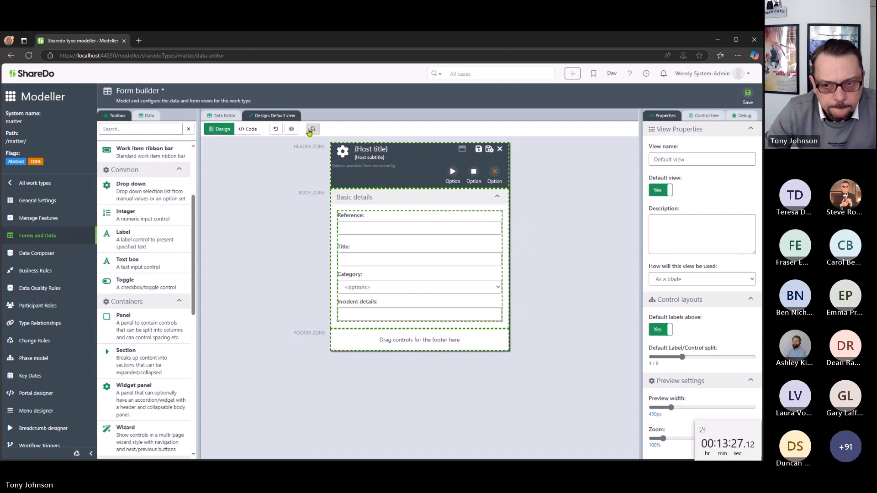
- Preview the blade with its Basic details panel and close the preview
{"action": "left_click", "coordinate": [311, 130]}
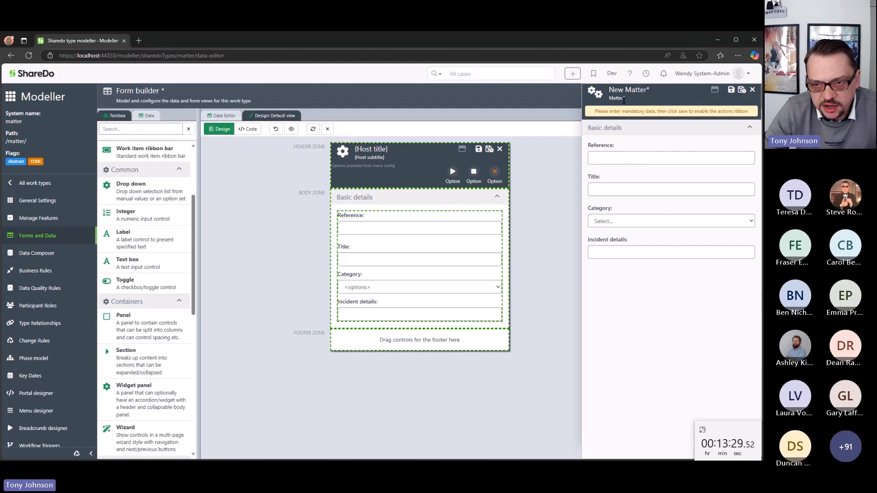
{"action": "left_click", "coordinate": [753, 89]}
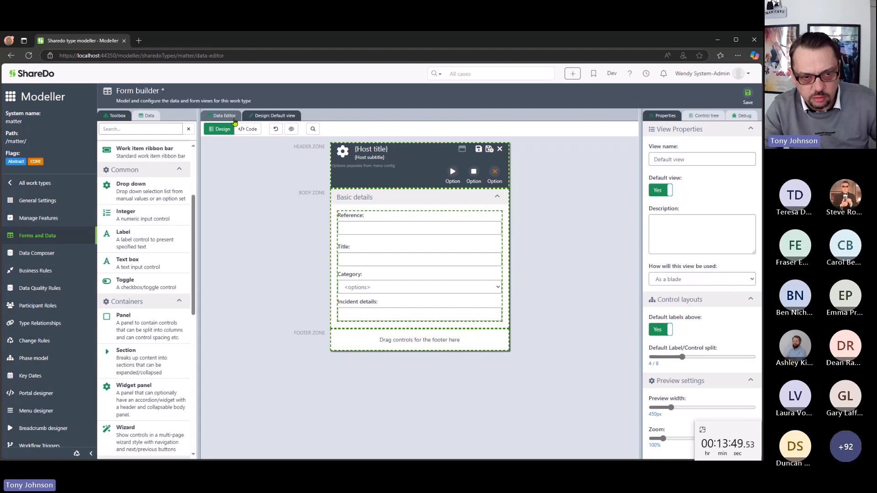
- Add a data field named Marketing info with the Marketing questions entity type, and inspect its Comments sub-field
{"action": "left_click", "coordinate": [234, 121]}
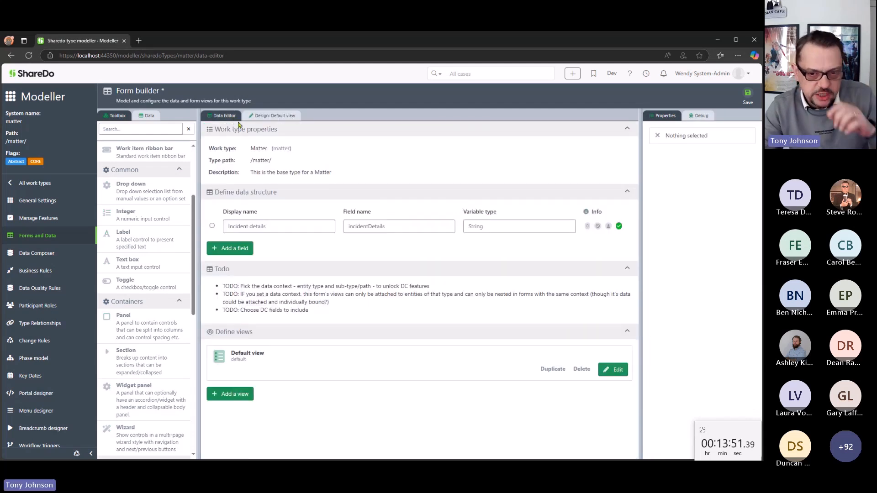
{"action": "left_click", "coordinate": [233, 249]}
{"action": "type", "text": "Ma"}
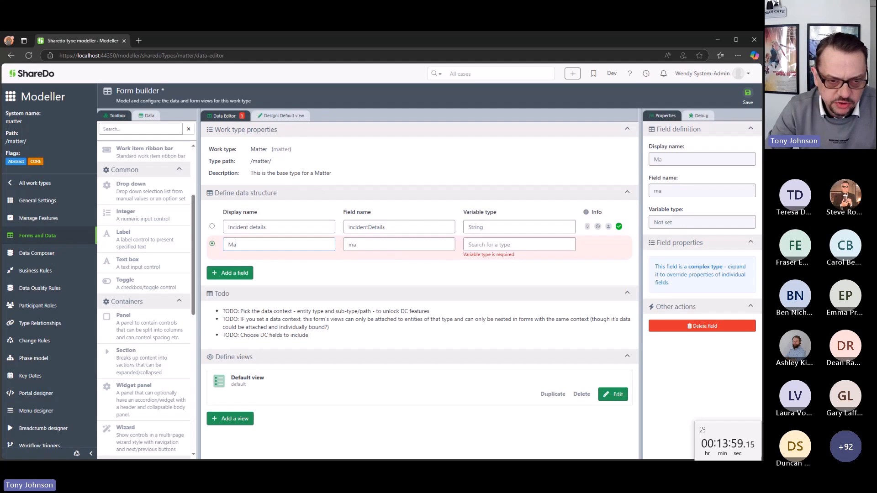
{"action": "type", "text": "rketing info"}
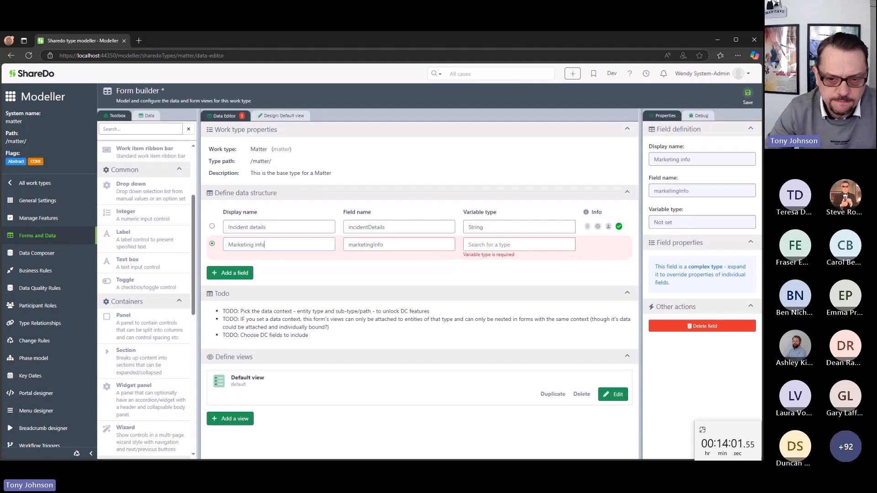
{"action": "left_click", "coordinate": [547, 242]}
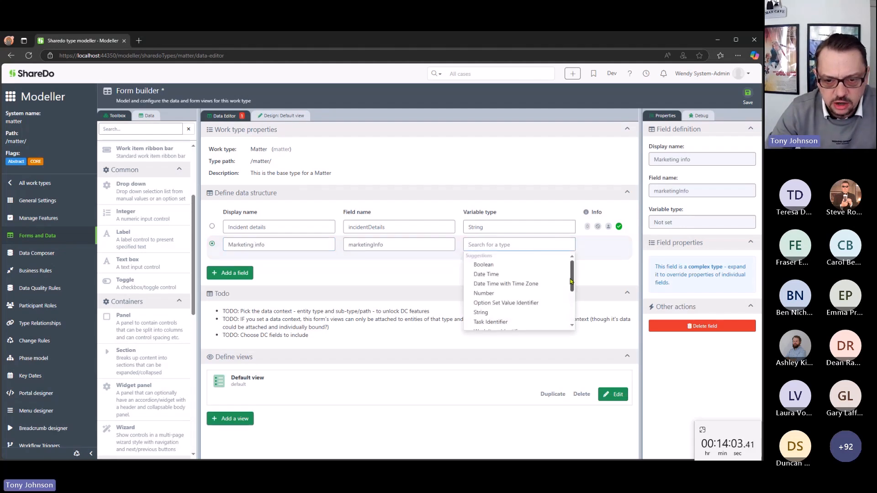
{"action": "scroll", "coordinate": [571, 315], "scroll_direction": "down", "scroll_amount": 3}
{"action": "left_click", "coordinate": [469, 297]}
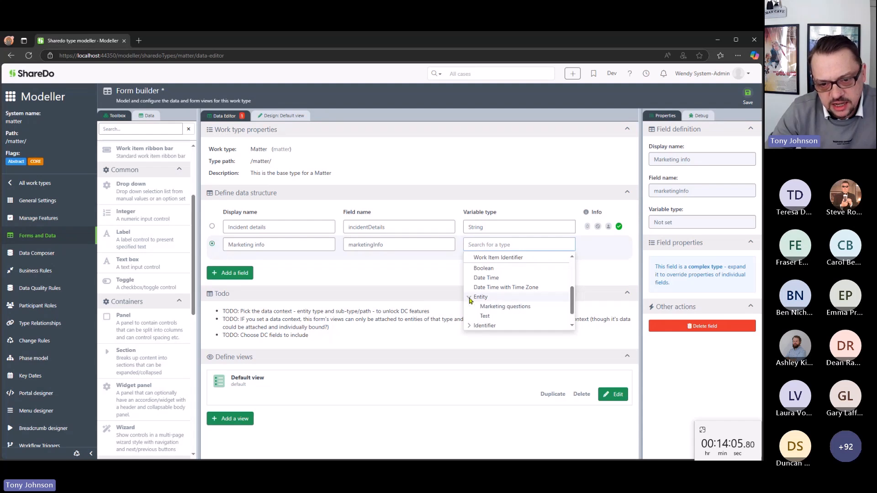
{"action": "left_click", "coordinate": [506, 308]}
{"action": "left_click", "coordinate": [587, 244]}
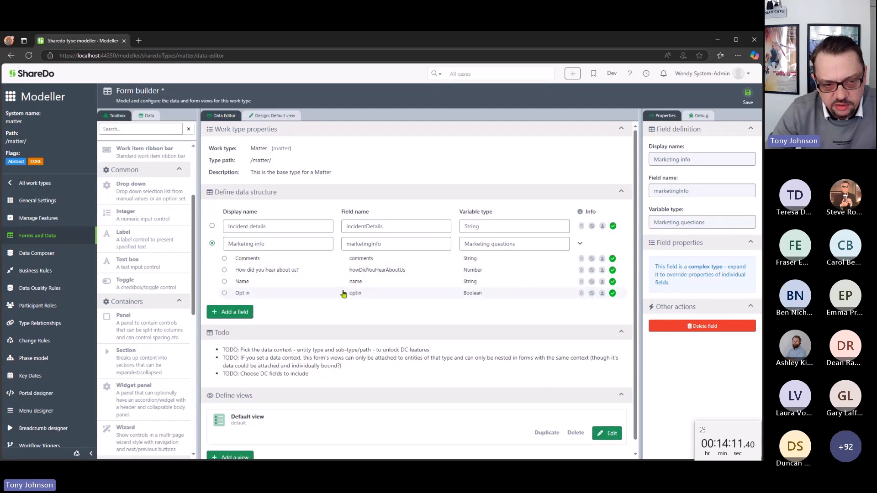
{"action": "left_click", "coordinate": [406, 259]}
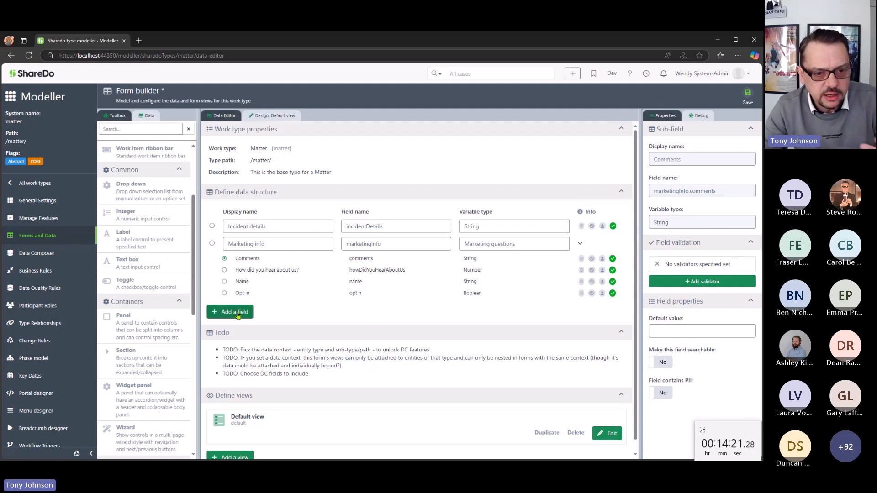
- Rename the Marketing info data field to Marketing1
{"action": "left_click", "coordinate": [303, 245]}
{"action": "key", "text": "ctrl+a"}
{"action": "type", "text": "Mar"}
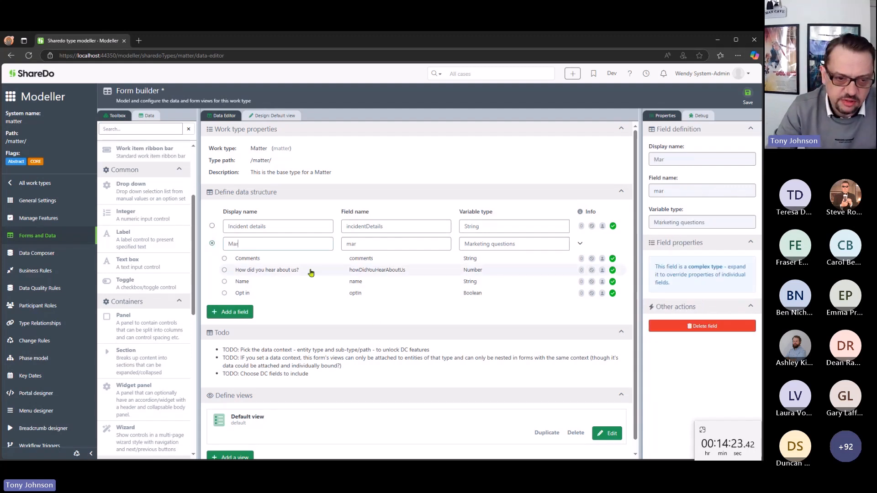
{"action": "type", "text": "keting1"}
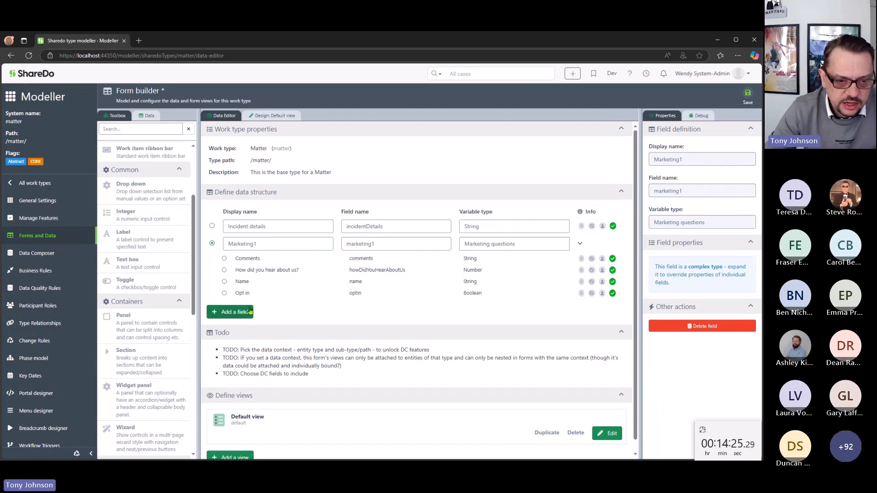
- Add a second data field named Marketing2 with the Marketing questions entity type
{"action": "left_click", "coordinate": [234, 311]}
{"action": "type", "text": "Marketing2"}
{"action": "key", "text": "Tab"}
{"action": "key", "text": "Tab"}
{"action": "type", "text": "mark"}
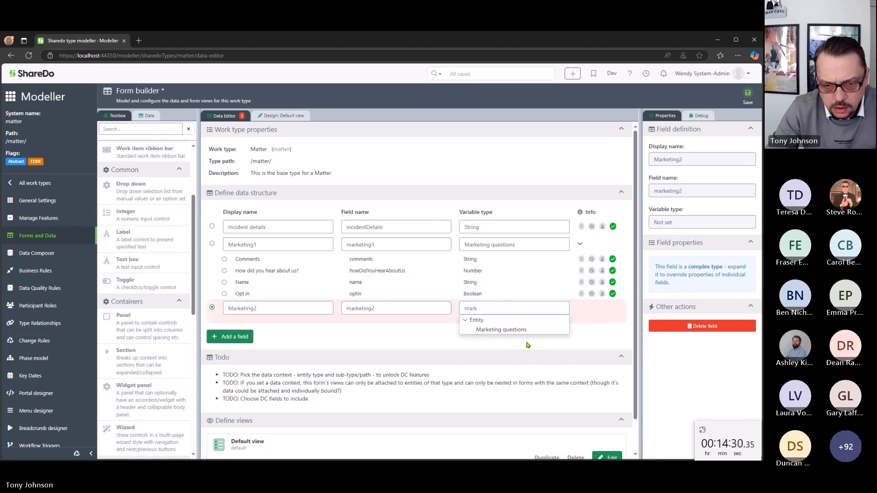
{"action": "left_click", "coordinate": [502, 329]}
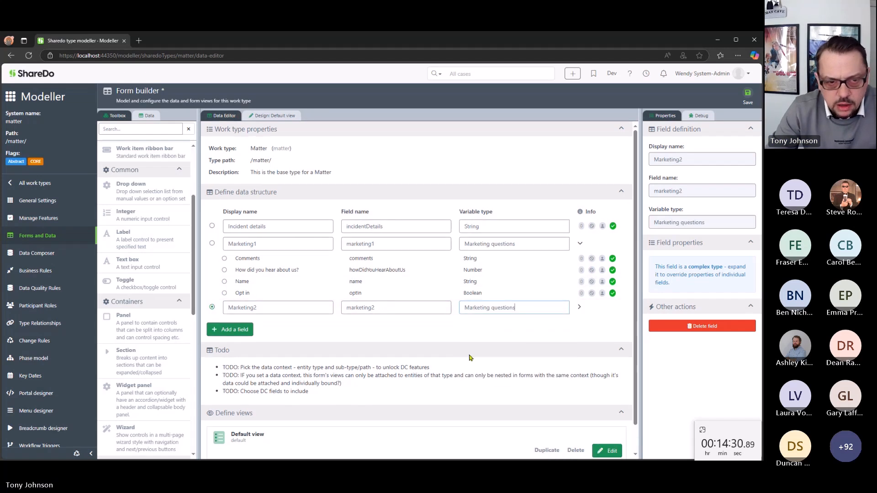
- Nest the Marketing1 form in the default view's body zone below the Basic details panel, using View 2
{"action": "left_click", "coordinate": [281, 116]}
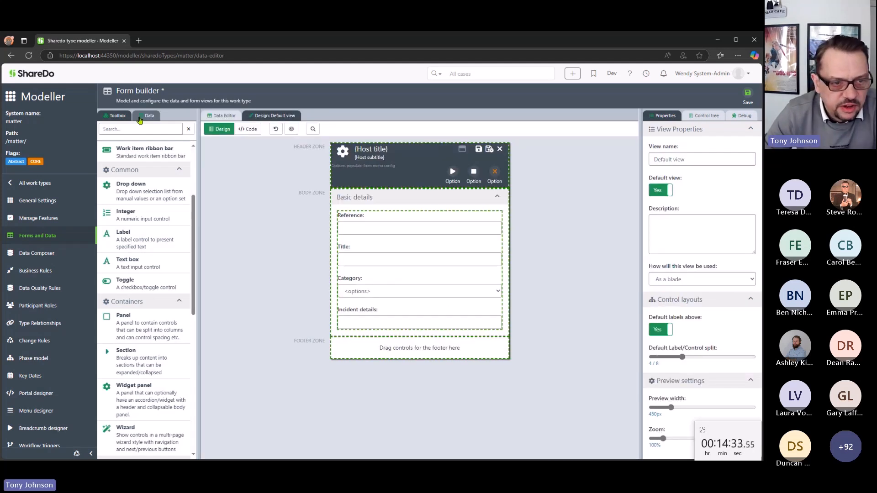
{"action": "left_click", "coordinate": [147, 115]}
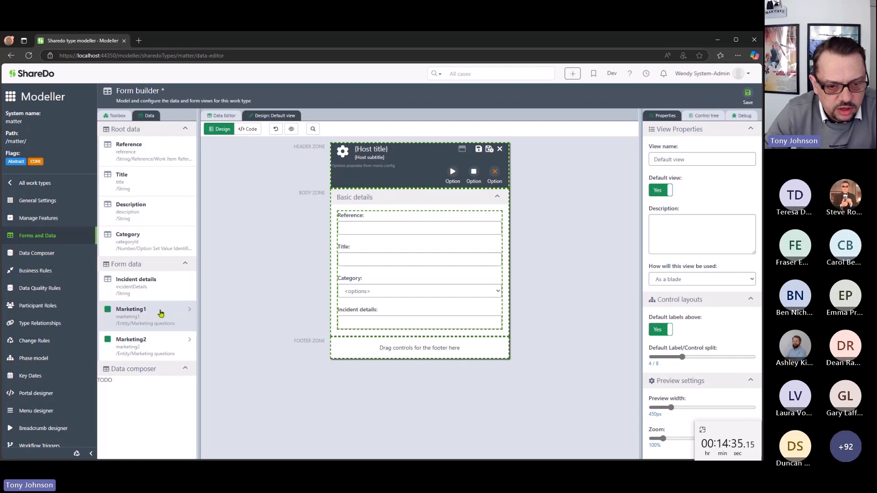
{"action": "left_click_drag", "start_coordinate": [164, 314], "coordinate": [473, 338]}
{"action": "scroll", "coordinate": [561, 402], "scroll_direction": "down", "scroll_amount": 2}
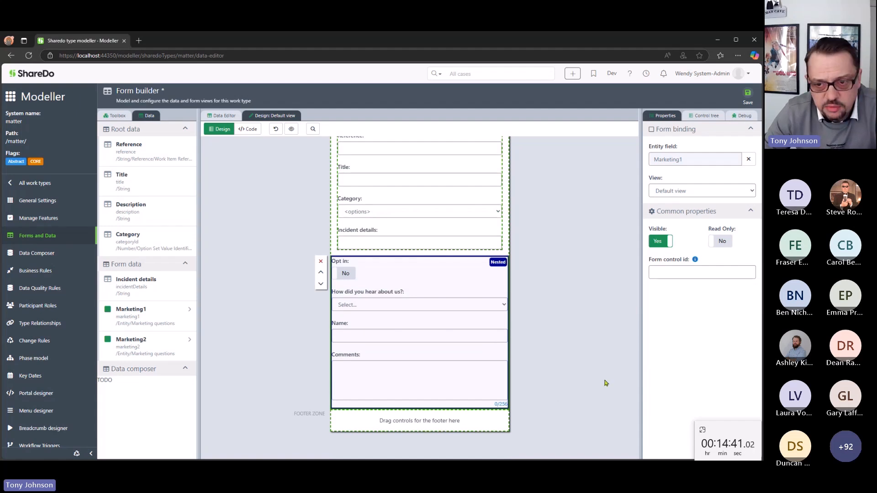
{"action": "left_click", "coordinate": [706, 191]}
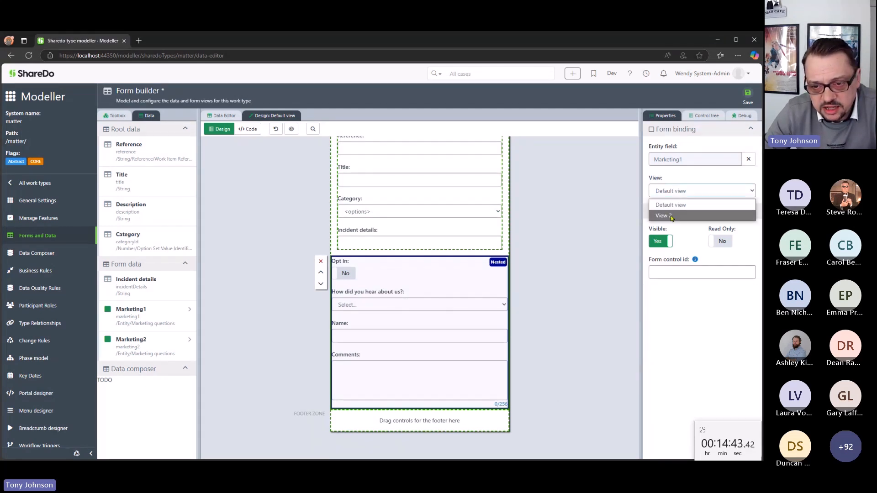
{"action": "left_click", "coordinate": [671, 217]}
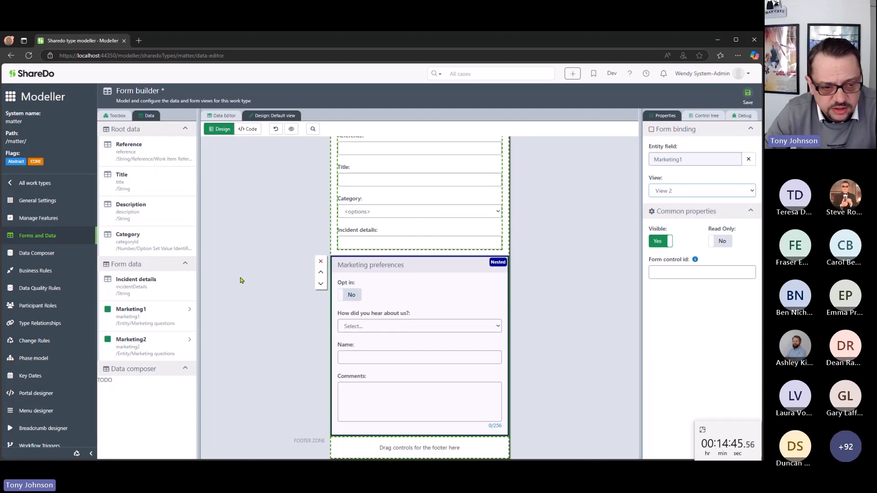
- Nest the Marketing2 form below the Marketing1 form and set its view to View 2
{"action": "left_click_drag", "start_coordinate": [156, 353], "coordinate": [471, 457]}
{"action": "left_click", "coordinate": [685, 191]}
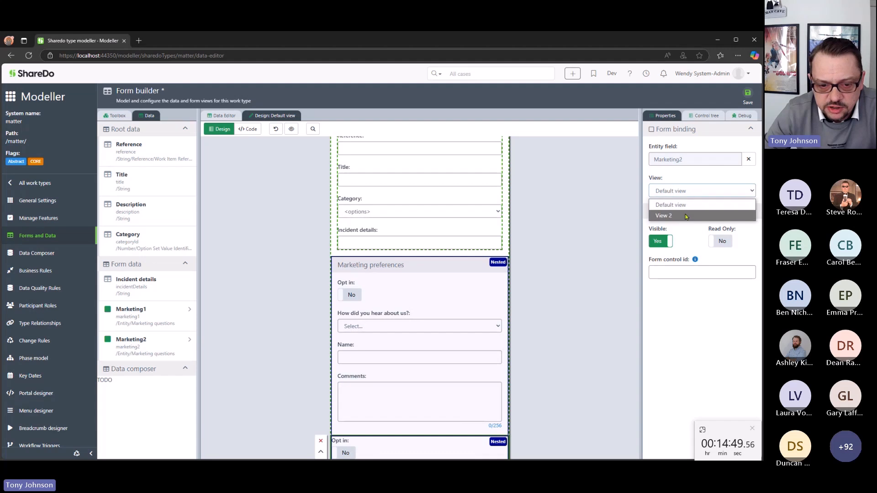
{"action": "left_click", "coordinate": [685, 215]}
{"action": "left_click", "coordinate": [563, 336]}
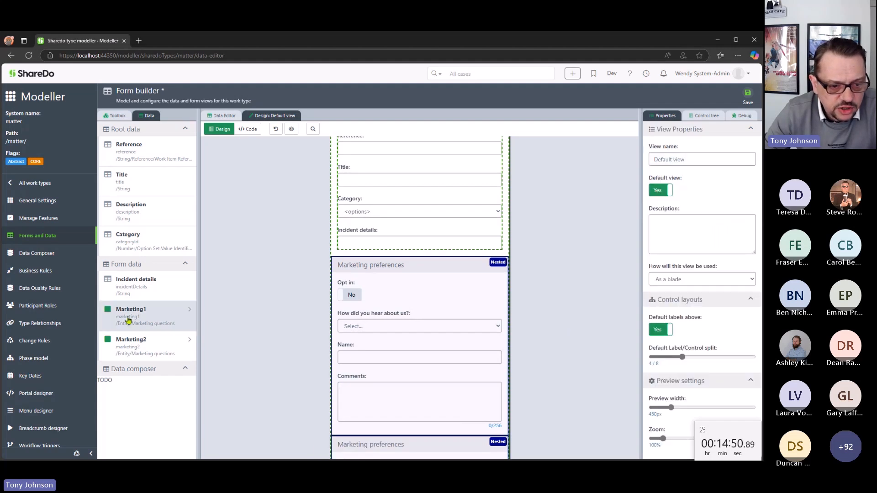
- Add the Opt in fields of Marketing1 and Marketing2 below Incident details in the Basic details panel, in that order
{"action": "left_click", "coordinate": [190, 310]}
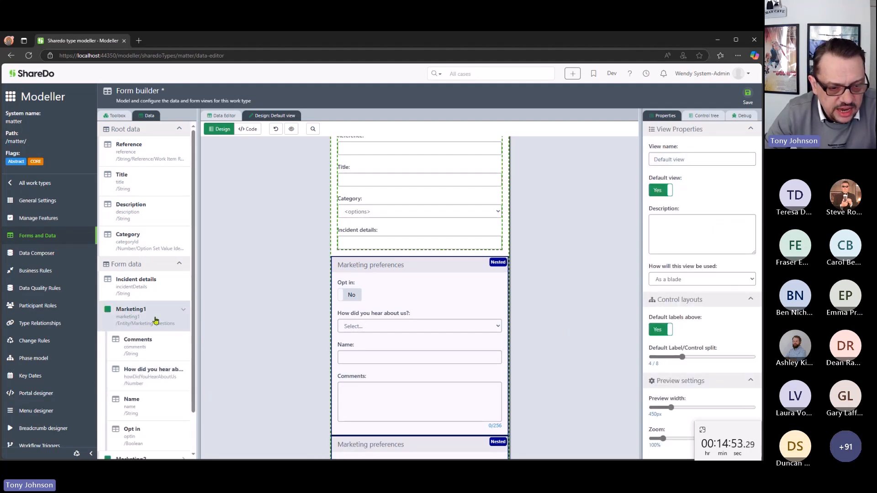
{"action": "scroll", "coordinate": [153, 326], "scroll_direction": "down", "scroll_amount": 1}
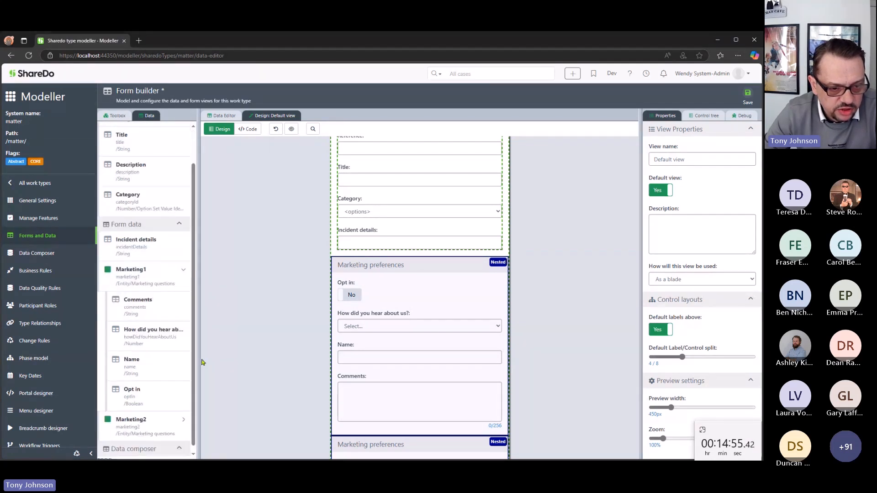
{"action": "left_click_drag", "start_coordinate": [158, 393], "coordinate": [440, 239]}
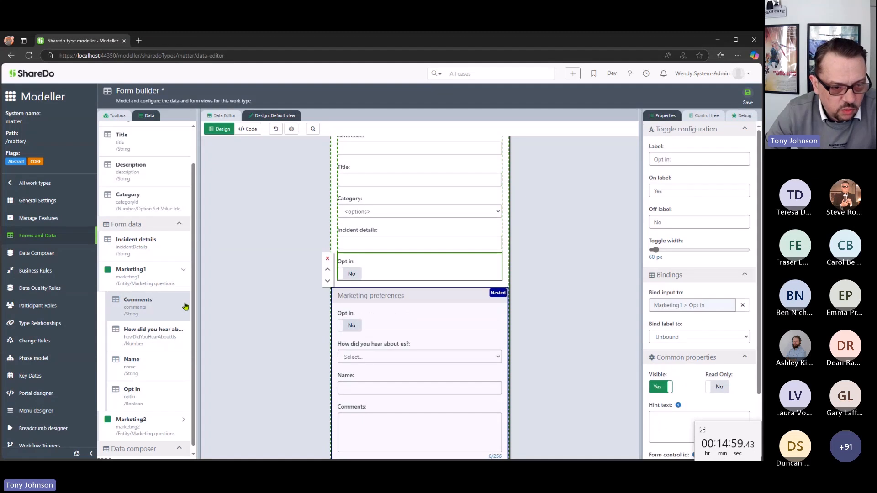
{"action": "left_click", "coordinate": [183, 420]}
{"action": "scroll", "coordinate": [150, 366], "scroll_direction": "down", "scroll_amount": 3}
{"action": "left_click_drag", "start_coordinate": [137, 416], "coordinate": [348, 270]}
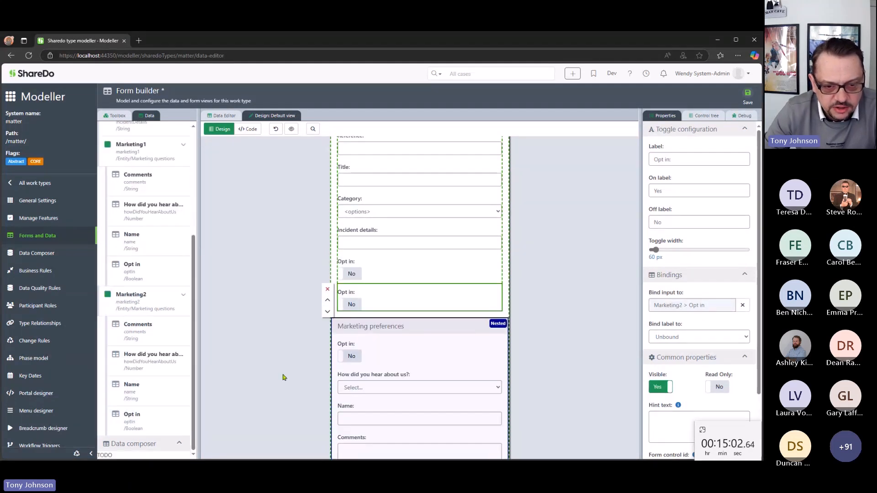
{"action": "left_click", "coordinate": [235, 314]}
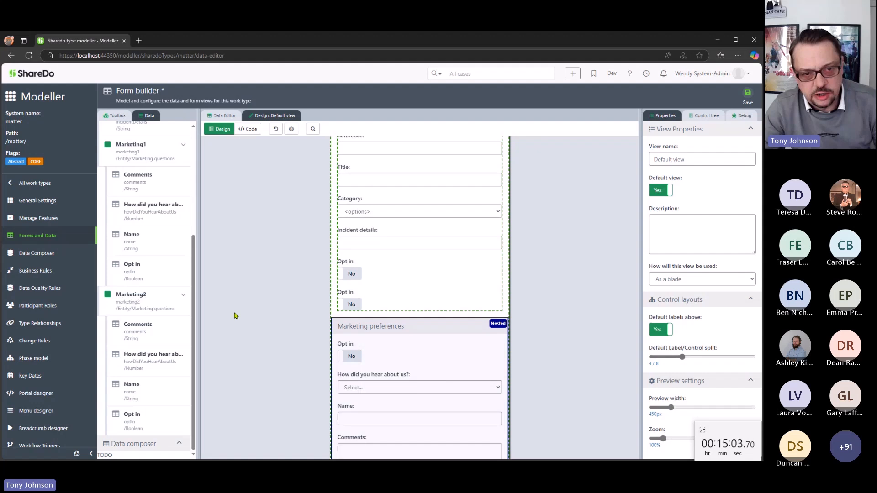
- Preview the blade and toggle the first Marketing preferences Opt in on and off to check its linked control in Basic details
{"action": "left_click", "coordinate": [316, 129]}
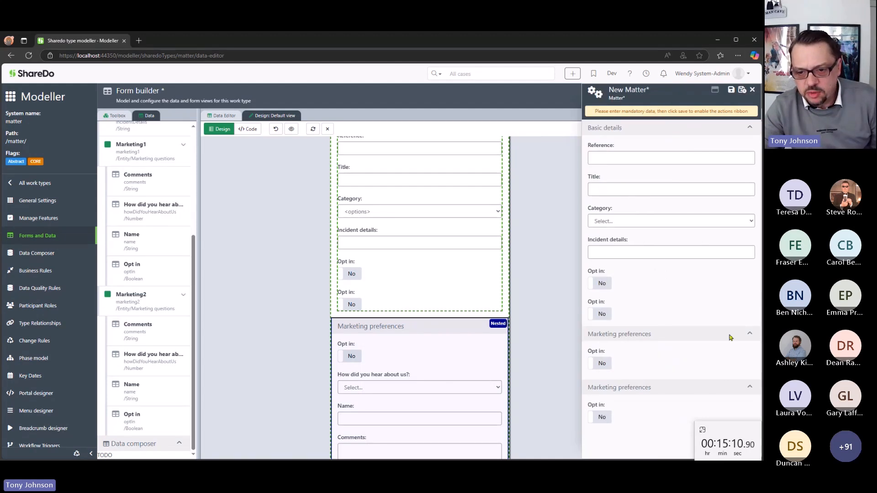
{"action": "left_click", "coordinate": [599, 363]}
{"action": "scroll", "coordinate": [636, 283], "scroll_direction": "down", "scroll_amount": 2}
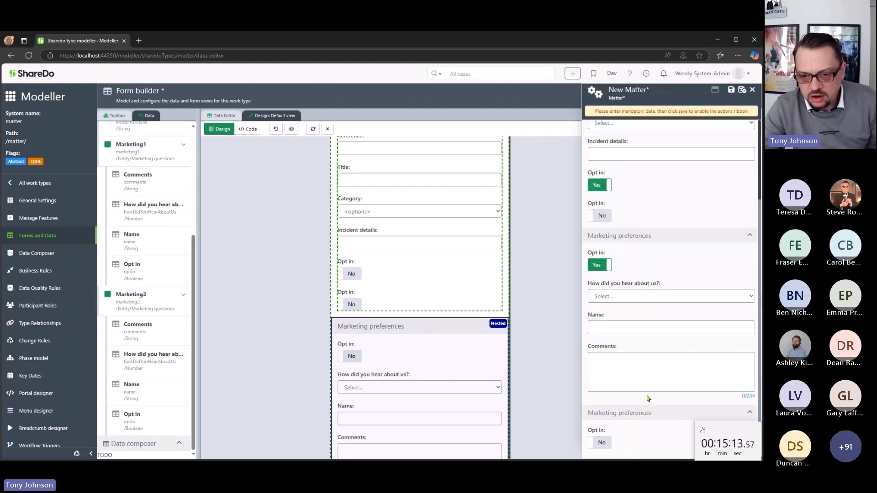
{"action": "left_click", "coordinate": [605, 270]}
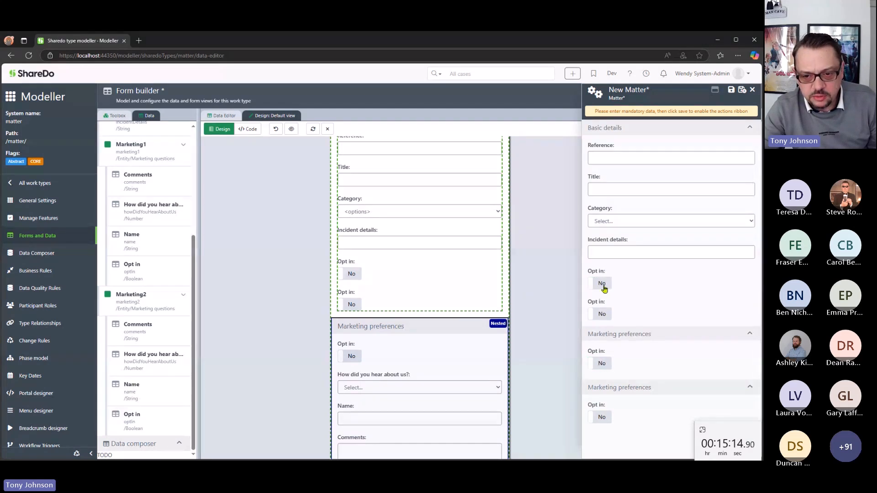
{"action": "left_click", "coordinate": [611, 364]}
{"action": "left_click", "coordinate": [613, 364]}
{"action": "left_click", "coordinate": [611, 364]}
{"action": "left_click", "coordinate": [611, 364]}
- Test the Opt in toggles of both marketing forms against Basic details, and close the preview, discarding its changes
{"action": "left_click", "coordinate": [606, 419]}
{"action": "left_click", "coordinate": [607, 414]}
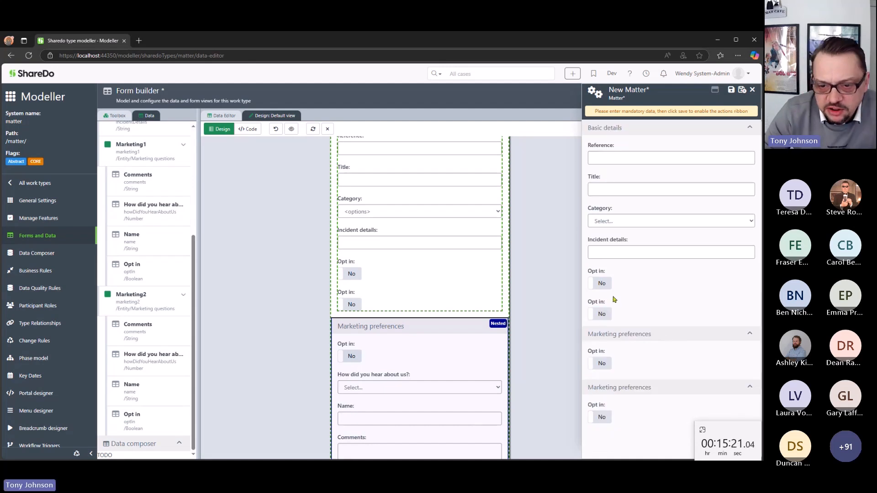
{"action": "left_click", "coordinate": [610, 363]}
{"action": "left_click", "coordinate": [599, 317]}
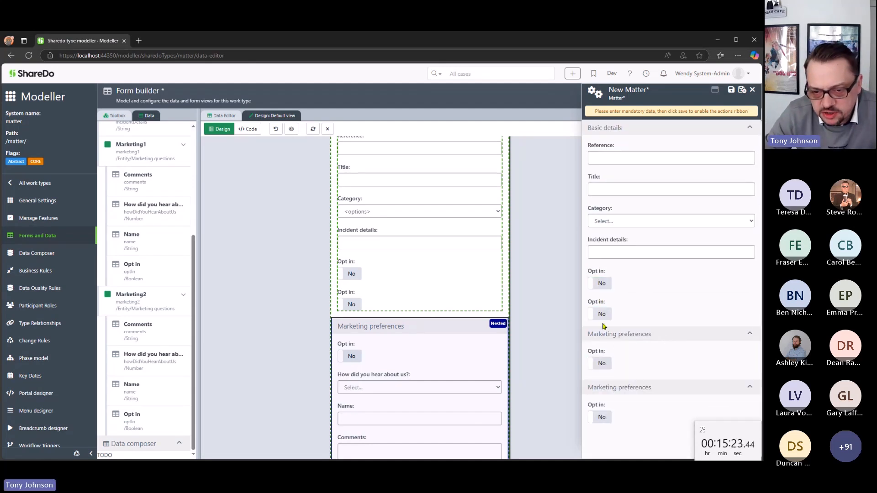
{"action": "left_click", "coordinate": [604, 368]}
{"action": "left_click", "coordinate": [605, 363]}
{"action": "left_click", "coordinate": [604, 364]}
{"action": "left_click", "coordinate": [602, 365]}
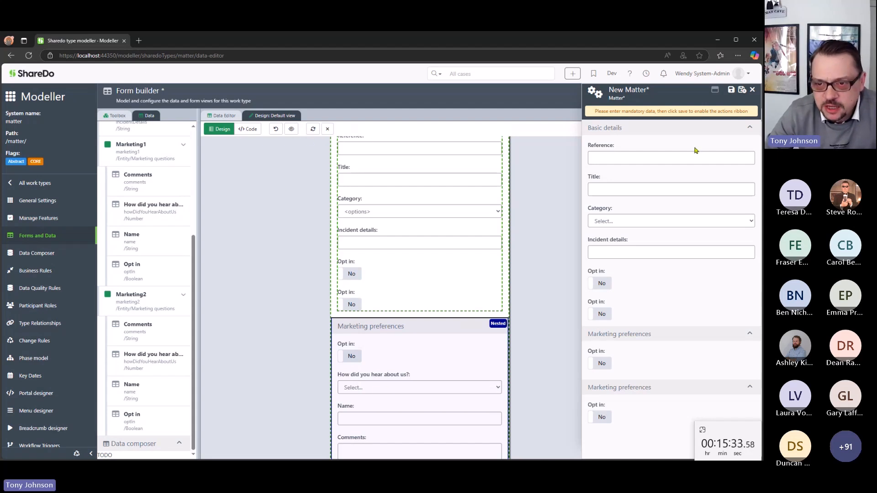
{"action": "left_click", "coordinate": [753, 90]}
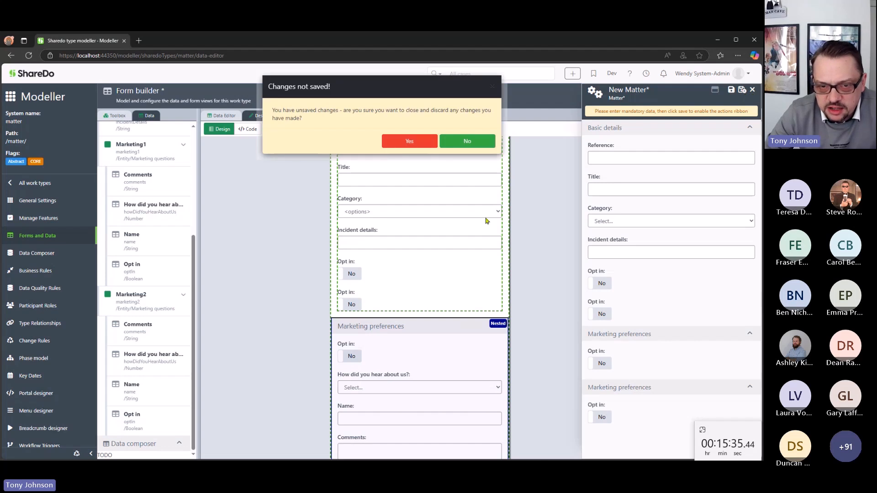
{"action": "left_click", "coordinate": [413, 146]}
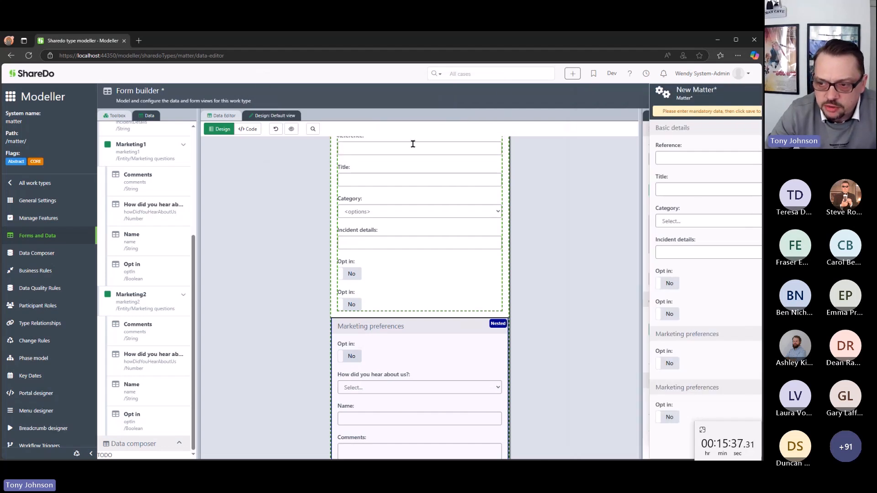
{"action": "scroll", "coordinate": [541, 304], "scroll_direction": "up", "scroll_amount": 3}
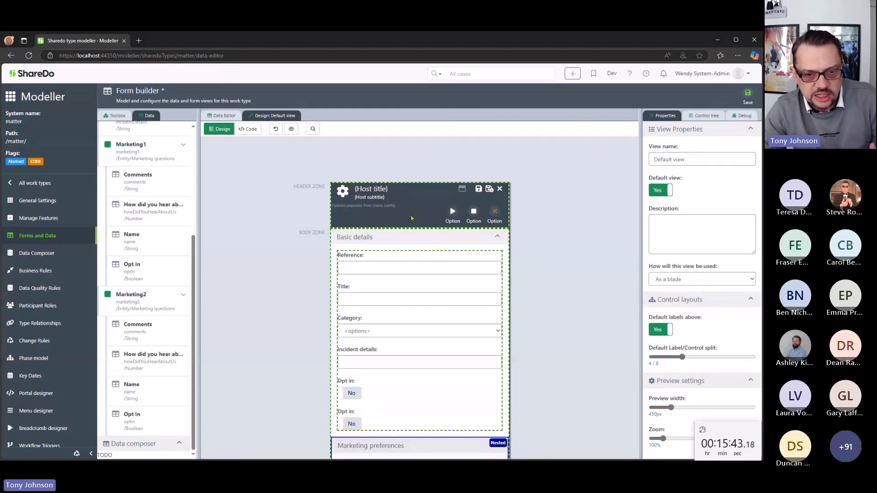
{"action": "scroll", "coordinate": [467, 302], "scroll_direction": "down", "scroll_amount": 2}
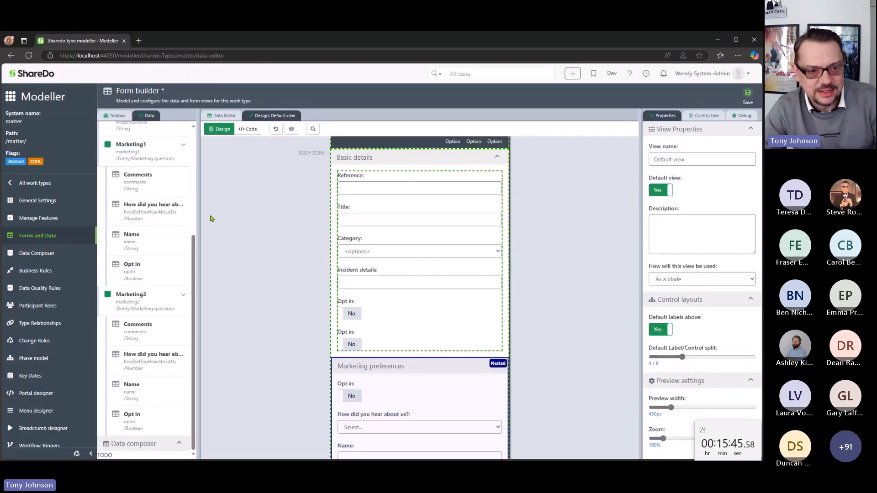
- Examine the Matter view's code and the available toolbox controls, collapse both marketing field groups, and save the form
{"action": "left_click", "coordinate": [253, 132]}
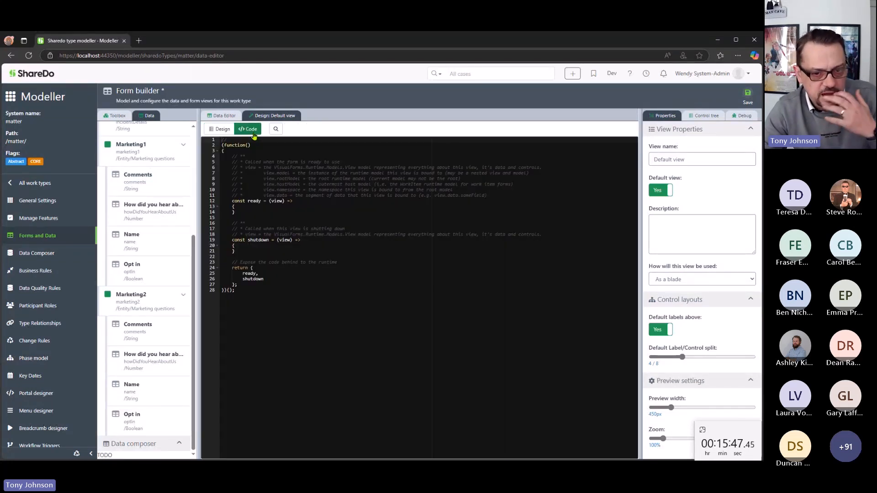
{"action": "left_click", "coordinate": [220, 129]}
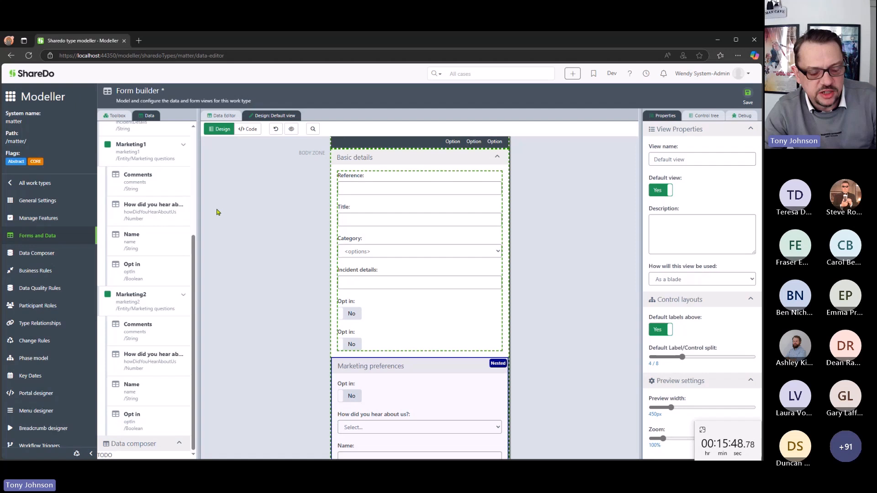
{"action": "left_click", "coordinate": [177, 297]}
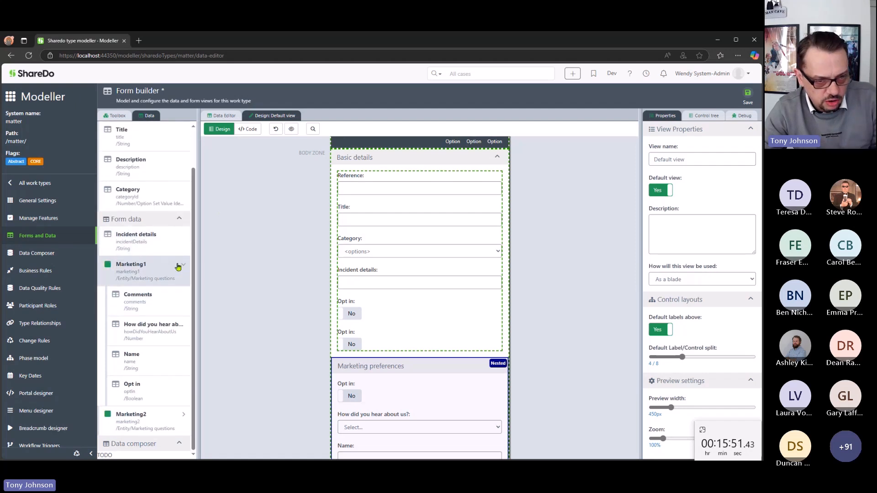
{"action": "left_click", "coordinate": [182, 265]}
{"action": "left_click", "coordinate": [117, 117]}
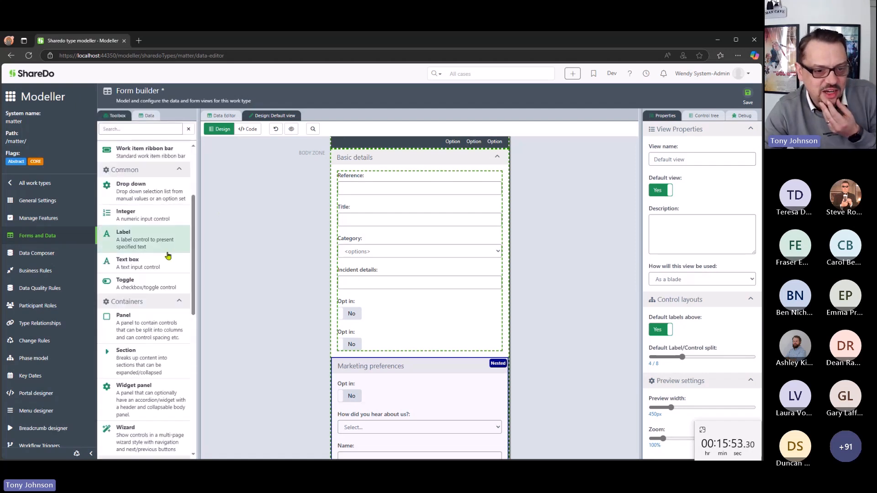
{"action": "scroll", "coordinate": [172, 247], "scroll_direction": "down", "scroll_amount": 3}
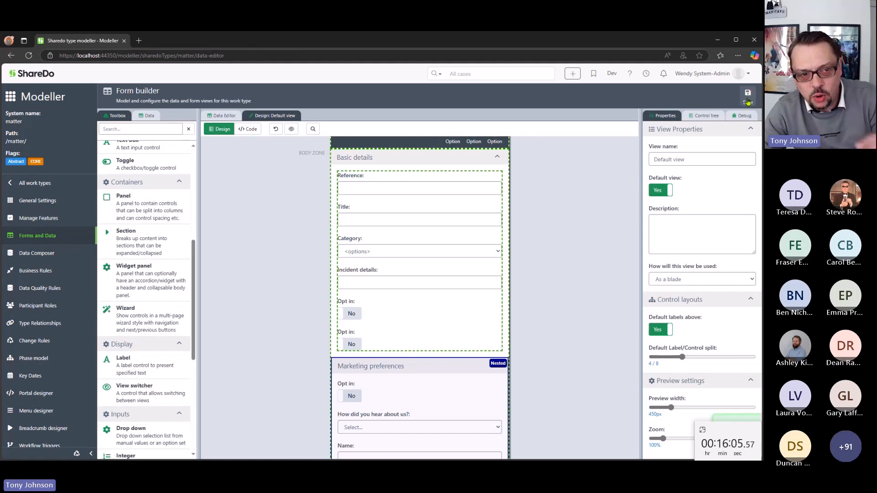
- Leave the Matter work type and open the Modeller's custom data types
{"action": "left_click", "coordinate": [46, 184]}
{"action": "scroll", "coordinate": [133, 227], "scroll_direction": "down", "scroll_amount": 10}
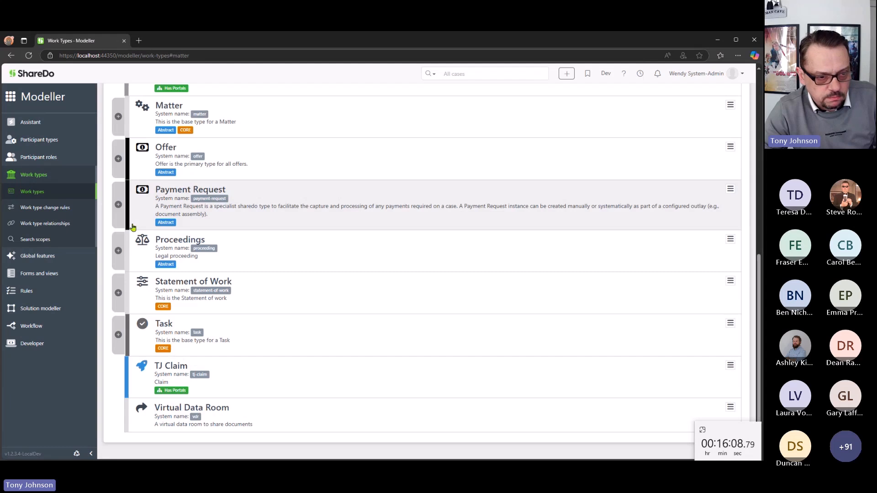
{"action": "mouse_move", "coordinate": [60, 273]}
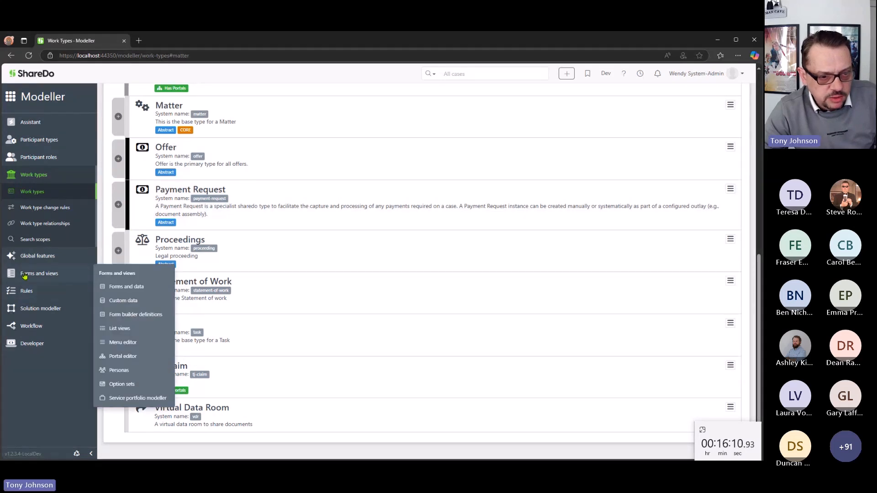
{"action": "left_click", "coordinate": [132, 302]}
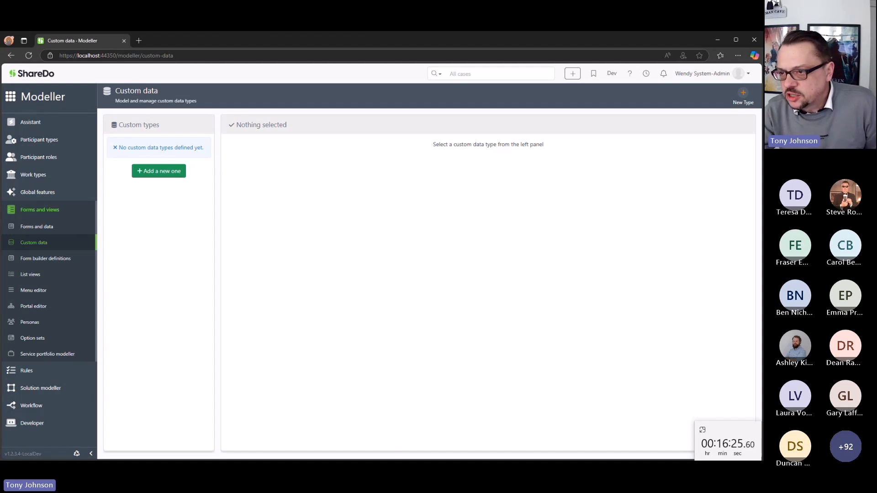
- Create a custom data type with the display name Assets and the description assets
{"action": "left_click", "coordinate": [159, 170]}
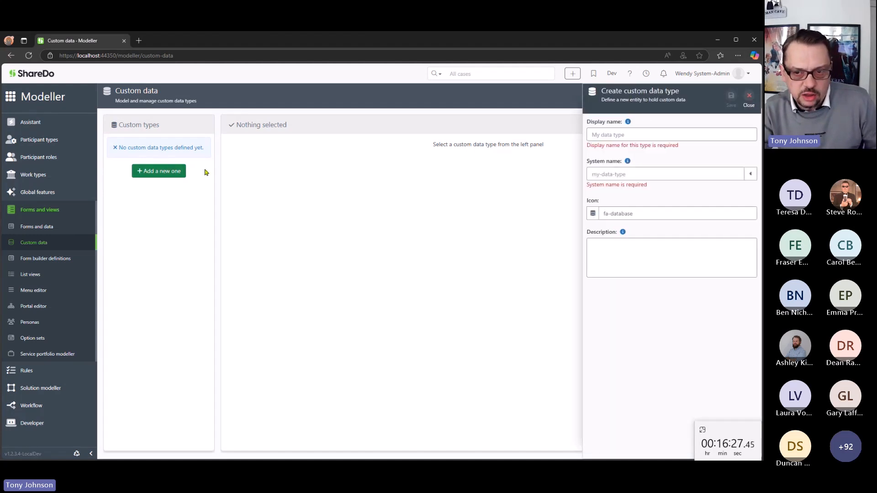
{"action": "left_click", "coordinate": [649, 134]}
{"action": "type", "text": "Assets"}
{"action": "left_click", "coordinate": [654, 241]}
{"action": "type", "text": "assets"}
{"action": "left_click", "coordinate": [732, 97]}
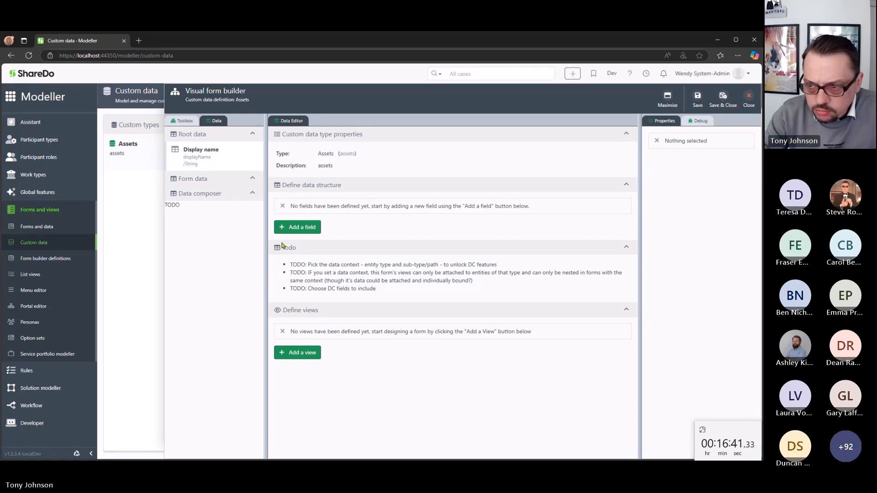
- Add a String field named Asset name to the Assets data structure
{"action": "left_click", "coordinate": [305, 227]}
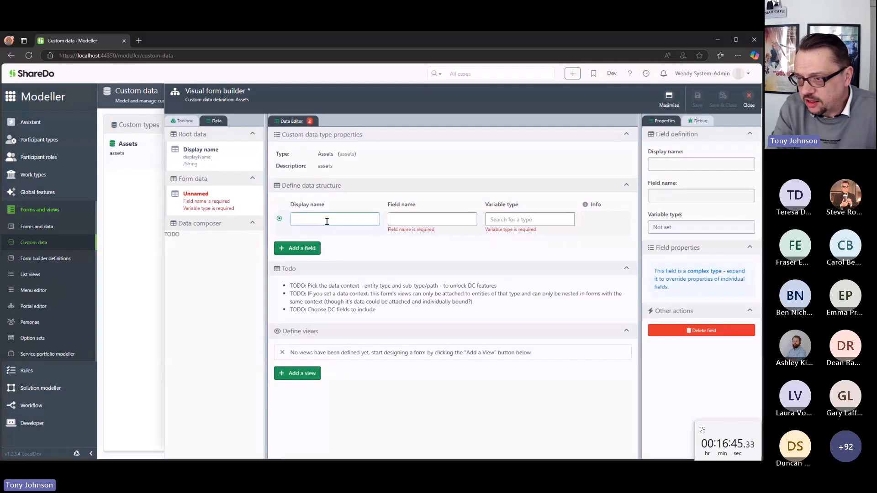
{"action": "type", "text": "Asset"}
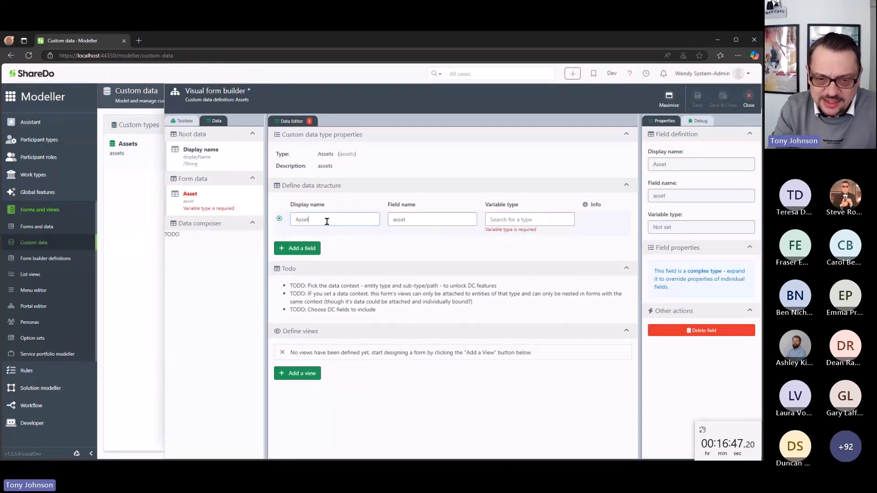
{"action": "type", "text": " name"}
{"action": "key", "text": "Tab"}
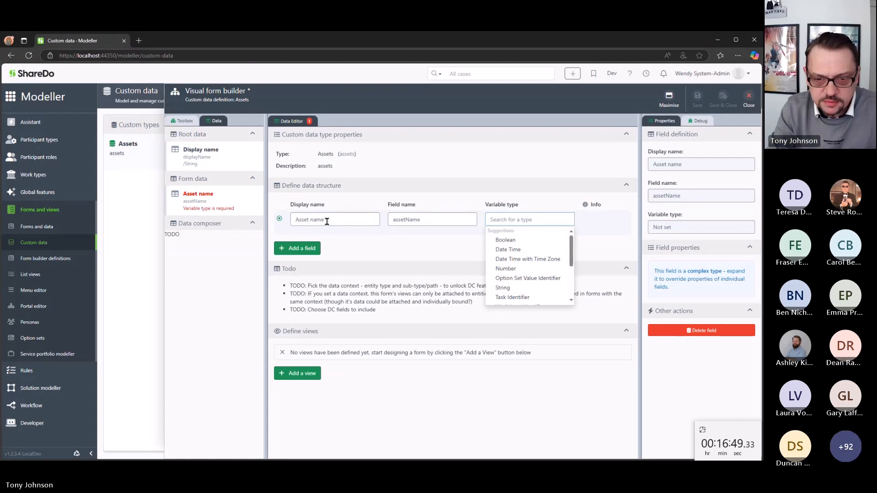
{"action": "type", "text": "string"}
{"action": "key", "text": "Return"}
- Add a String field named Reference below the Asset name field
{"action": "left_click", "coordinate": [314, 241]}
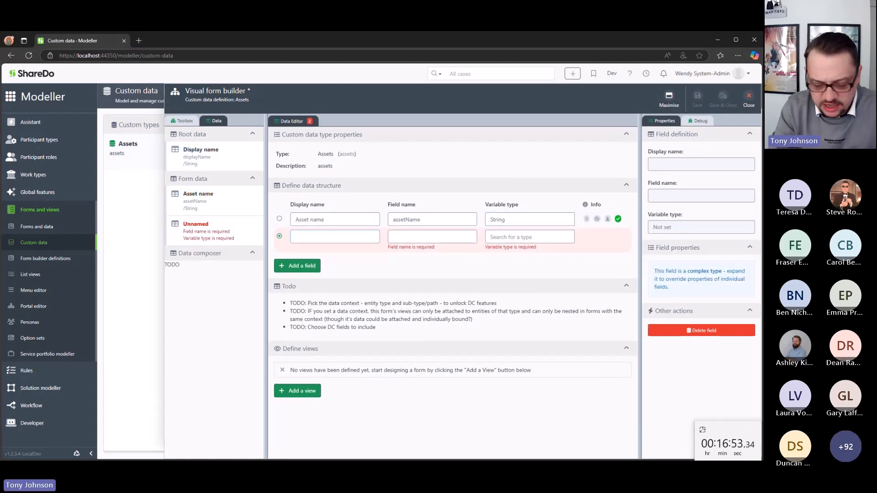
{"action": "type", "text": "Reference"}
{"action": "key", "text": "Tab"}
{"action": "key", "text": "Tab"}
{"action": "type", "text": "String"}
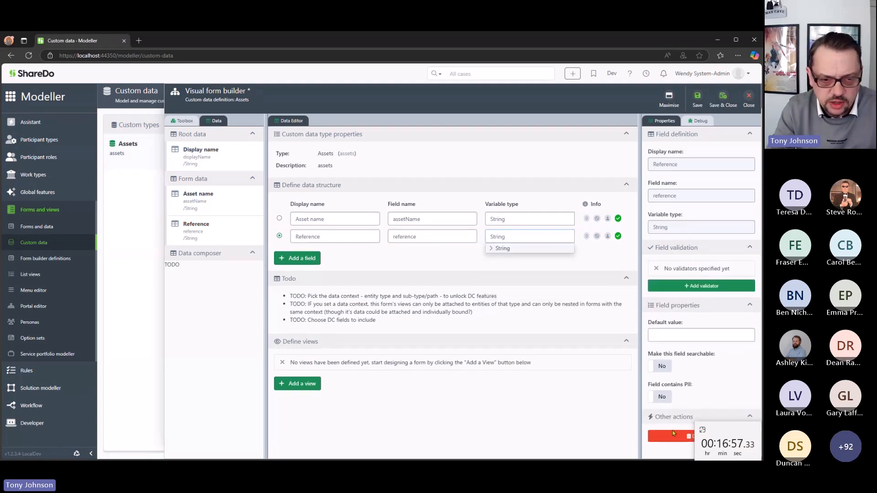
- Add a String field named Owner below the Reference field
{"action": "left_click", "coordinate": [312, 258]}
{"action": "type", "text": "Owner"}
{"action": "key", "text": "Tab"}
{"action": "key", "text": "Tab"}
{"action": "type", "text": "St"}
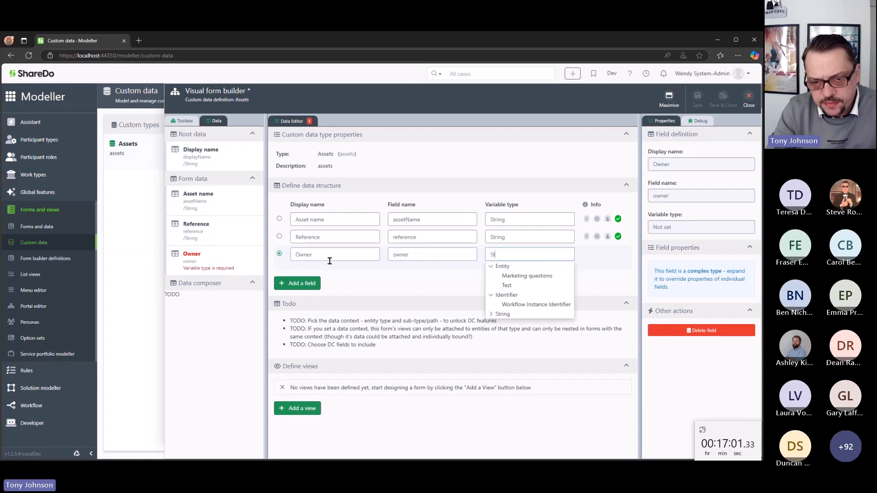
{"action": "type", "text": "ring"}
- Try out an unnamed fourth field of the Marketing questions entity type, and delete that field
{"action": "left_click", "coordinate": [302, 275]}
{"action": "left_click", "coordinate": [526, 274]}
{"action": "type", "text": "e"}
{"action": "left_click", "coordinate": [510, 313]}
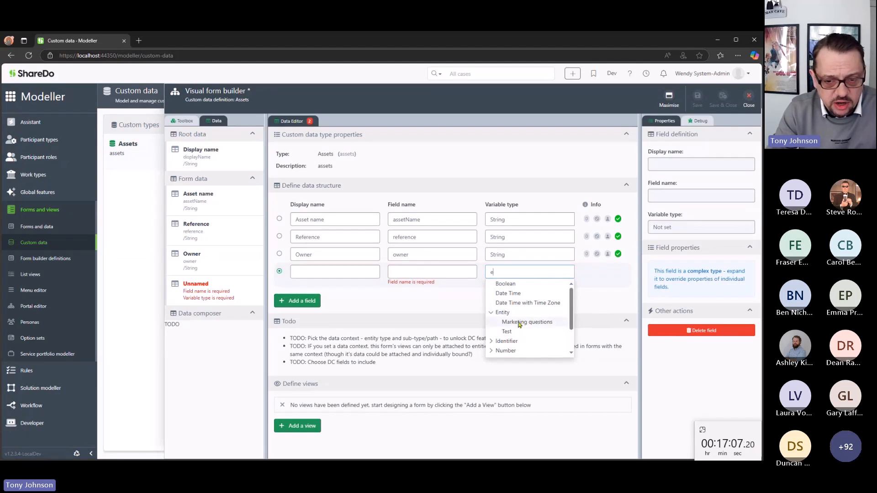
{"action": "left_click", "coordinate": [519, 323]}
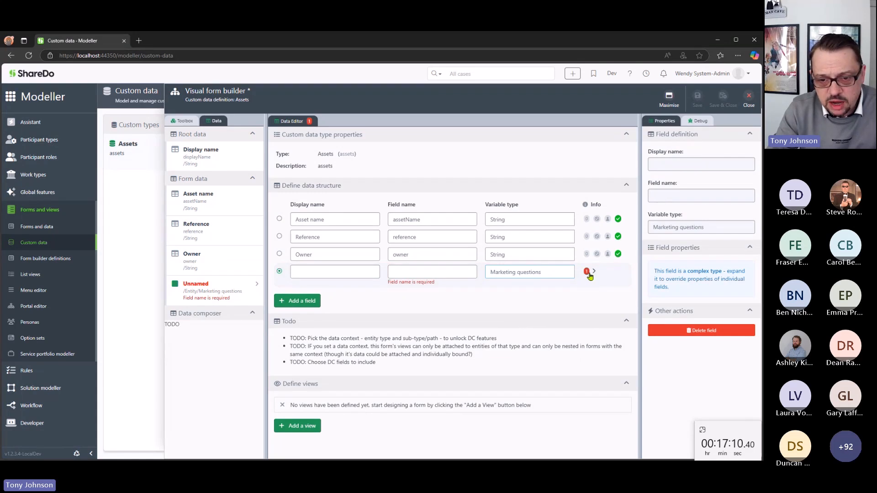
{"action": "left_click", "coordinate": [737, 330]}
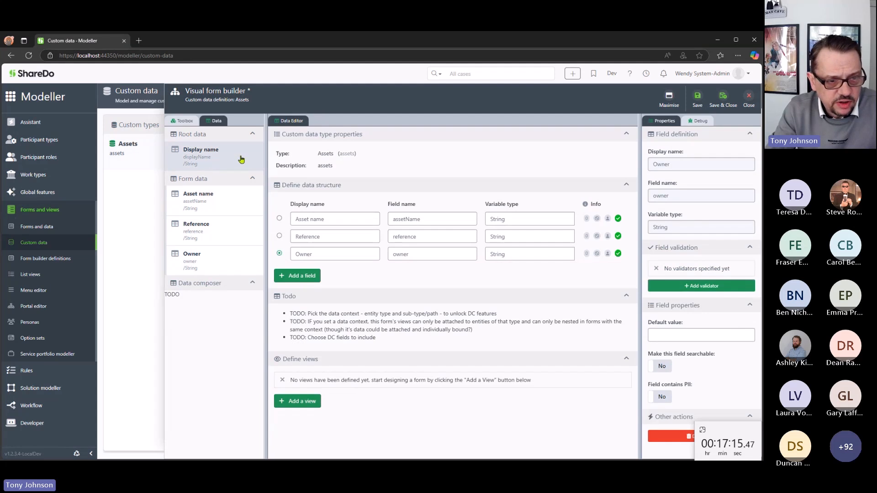
- Add a view to Assets, set it to be used as a blade, and place a Blade header in its header zone
{"action": "left_click", "coordinate": [301, 404]}
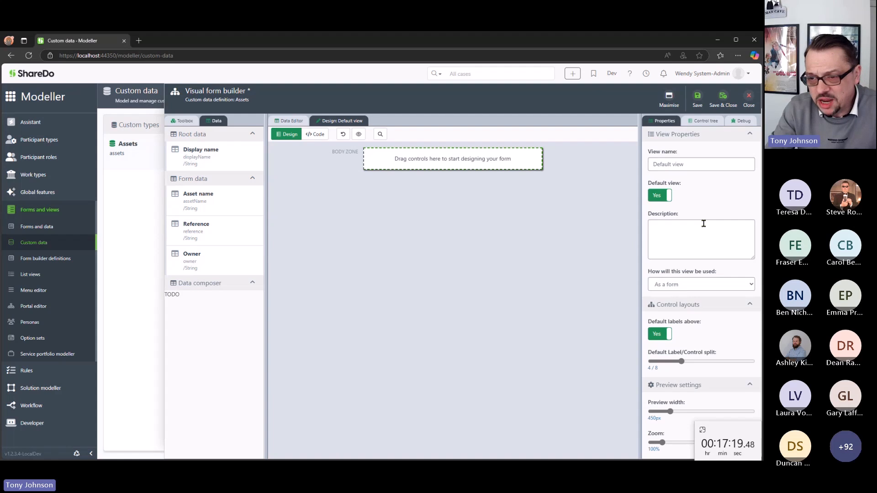
{"action": "left_click", "coordinate": [708, 285]}
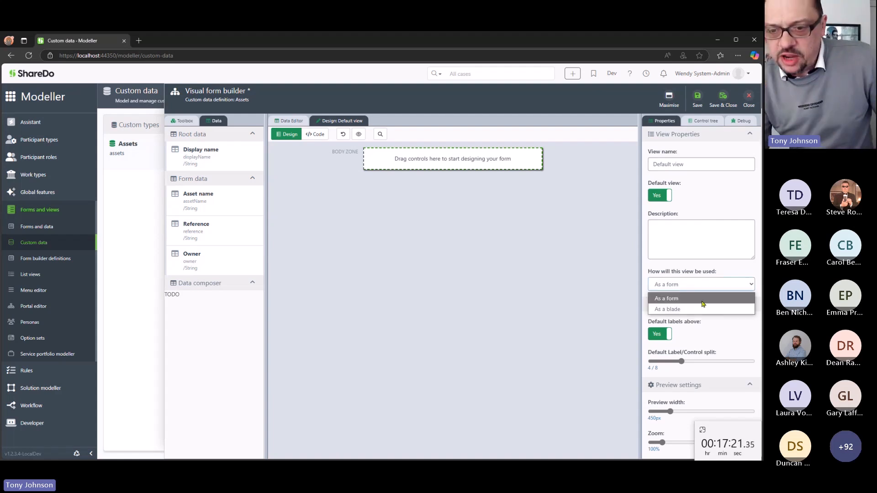
{"action": "left_click", "coordinate": [702, 307]}
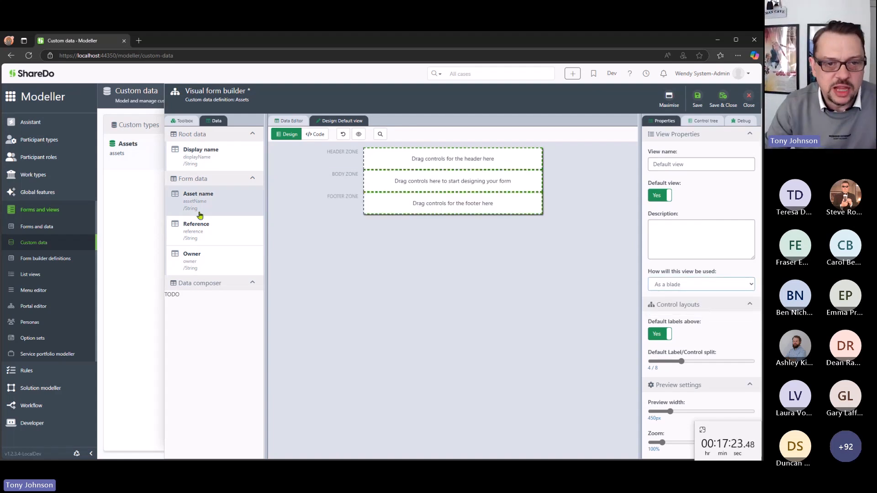
{"action": "left_click", "coordinate": [185, 121]}
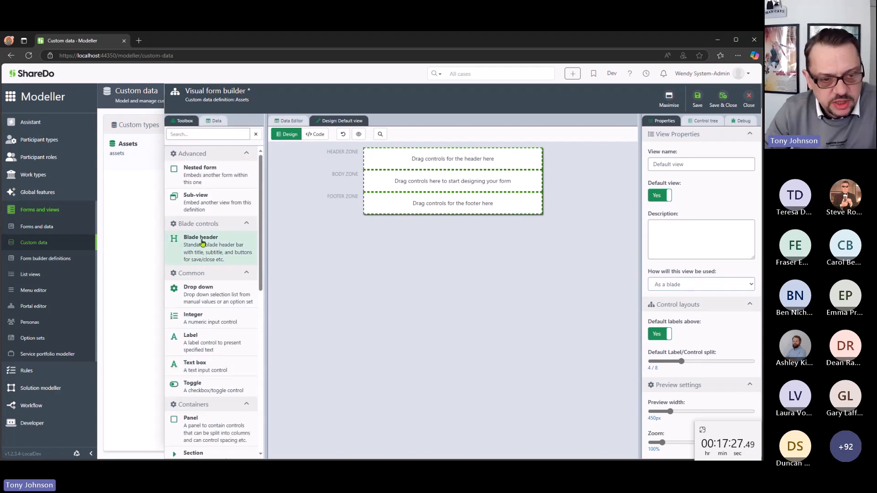
{"action": "left_click_drag", "start_coordinate": [210, 249], "coordinate": [414, 165]}
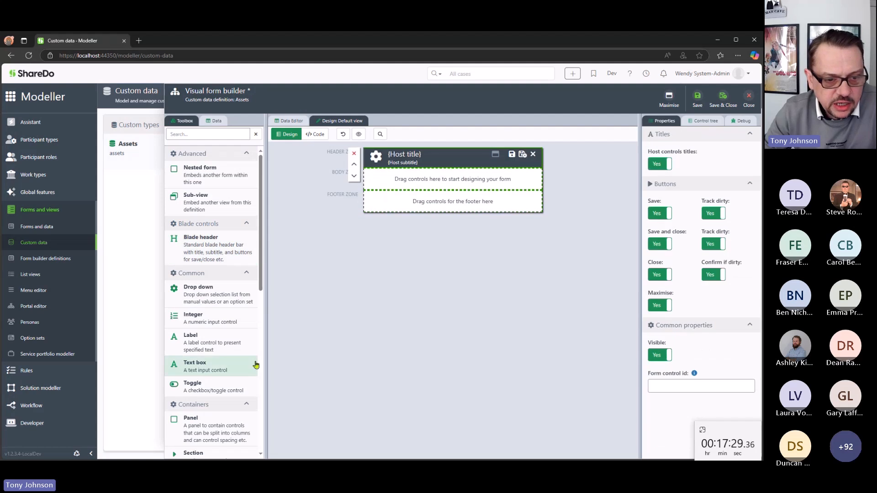
{"action": "scroll", "coordinate": [254, 364], "scroll_direction": "down", "scroll_amount": 1}
{"action": "scroll", "coordinate": [256, 365], "scroll_direction": "down", "scroll_amount": 2}
{"action": "left_click_drag", "start_coordinate": [206, 371], "coordinate": [475, 187]}
{"action": "left_click", "coordinate": [702, 166]}
{"action": "type", "text": "D"}
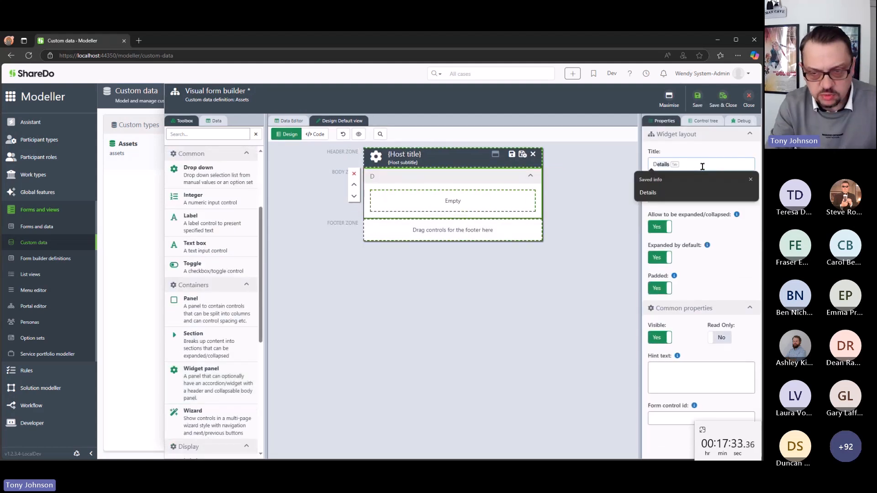
{"action": "left_click", "coordinate": [604, 197]}
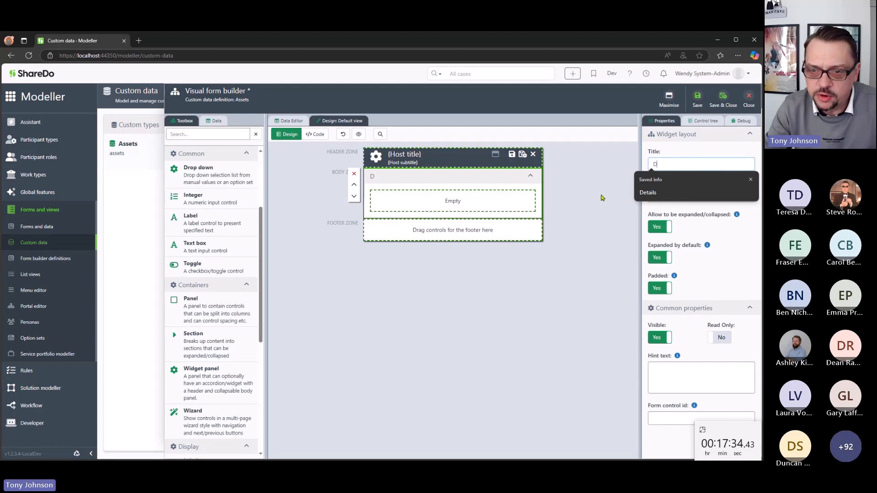
{"action": "left_click", "coordinate": [500, 182]}
{"action": "left_click", "coordinate": [354, 174]}
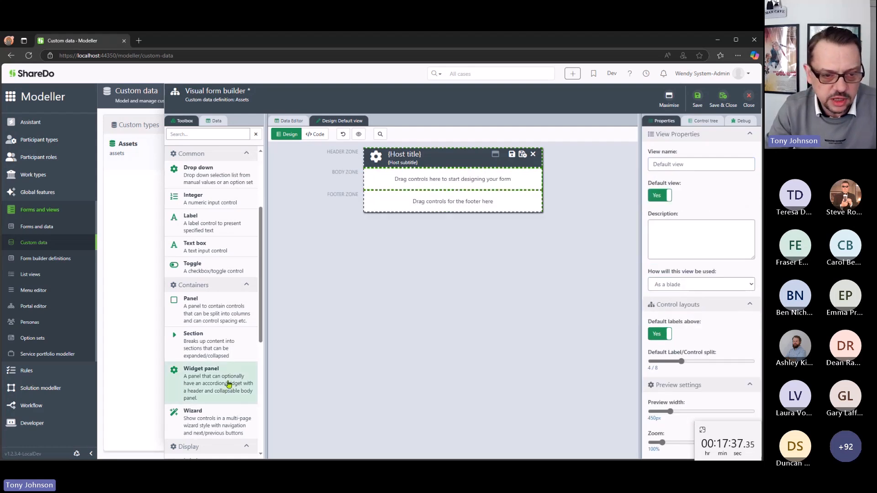
- Place a Panel in the body zone and turn on its left/right and top/bottom padding
{"action": "left_click_drag", "start_coordinate": [210, 347], "coordinate": [422, 183]}
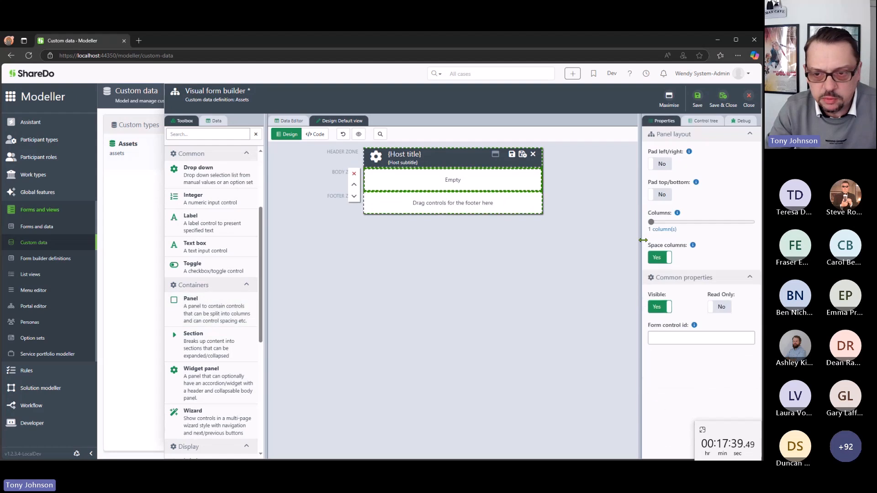
{"action": "left_click", "coordinate": [660, 164]}
{"action": "left_click", "coordinate": [661, 195]}
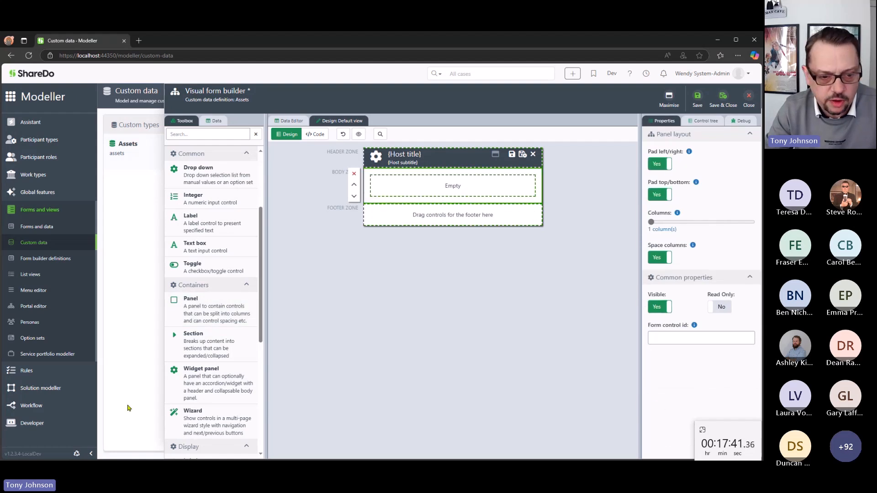
- Place a Wizard inside the body panel and give it two pages titled Details and More Details
{"action": "left_click_drag", "start_coordinate": [210, 420], "coordinate": [490, 195]}
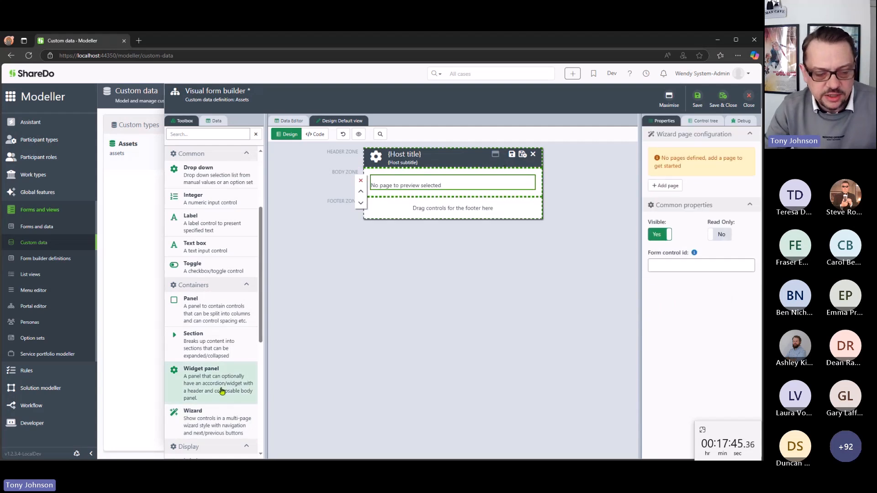
{"action": "left_click", "coordinate": [671, 186]}
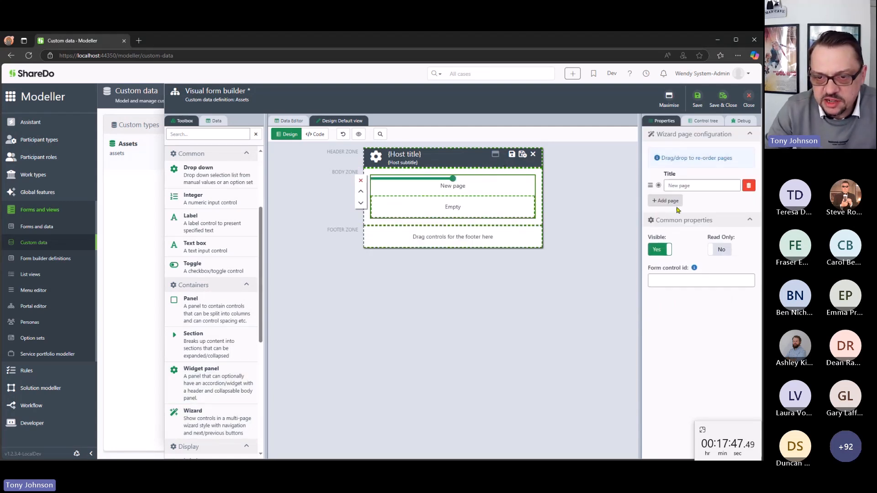
{"action": "left_click", "coordinate": [677, 202]}
{"action": "left_click_drag", "start_coordinate": [700, 185], "coordinate": [706, 193]}
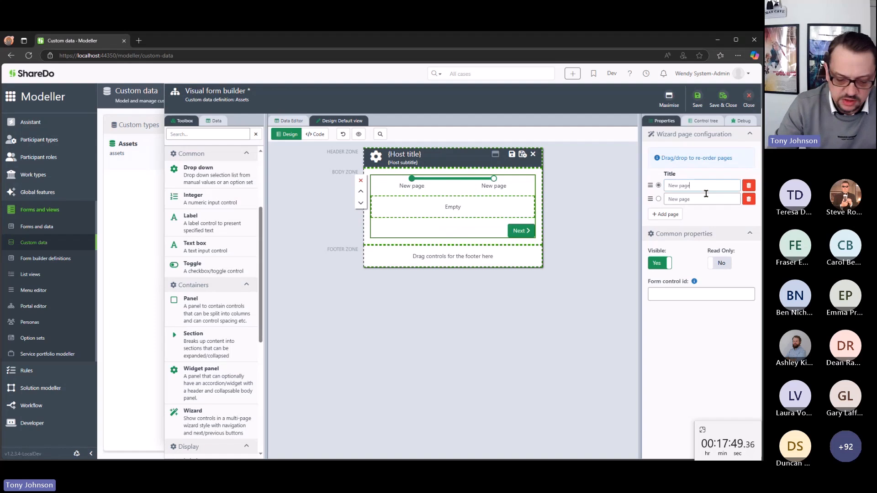
{"action": "type", "text": "Details"}
{"action": "key", "text": "Tab"}
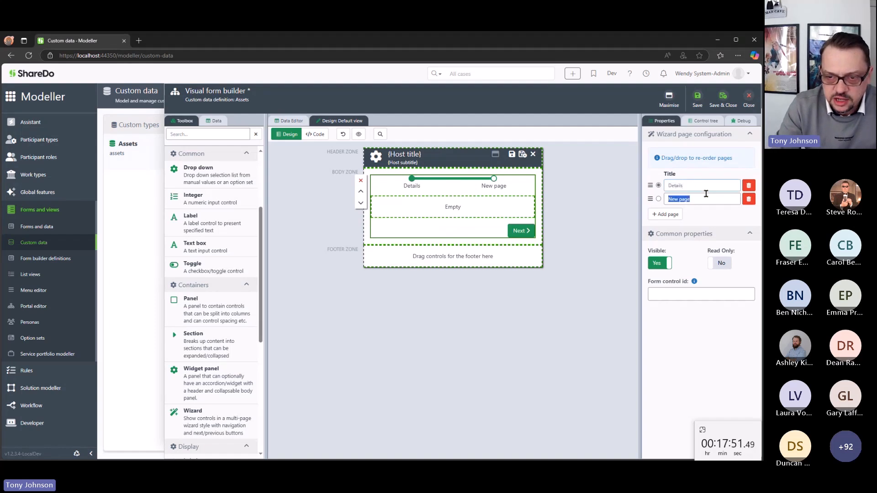
{"action": "type", "text": "More Details"}
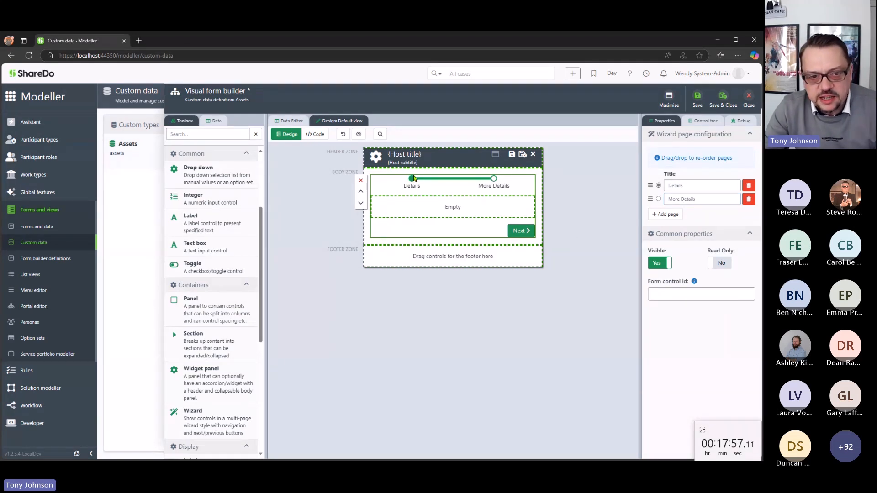
- Place the Display name and Reference data fields on the wizard's Details page
{"action": "left_click", "coordinate": [216, 121]}
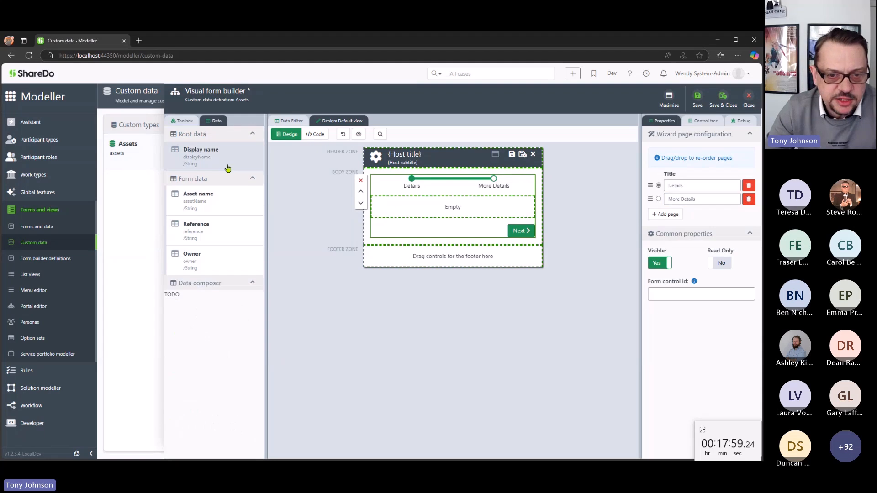
{"action": "left_click_drag", "start_coordinate": [228, 161], "coordinate": [452, 208]}
{"action": "left_click_drag", "start_coordinate": [219, 237], "coordinate": [465, 226]}
{"action": "left_click", "coordinate": [455, 406]}
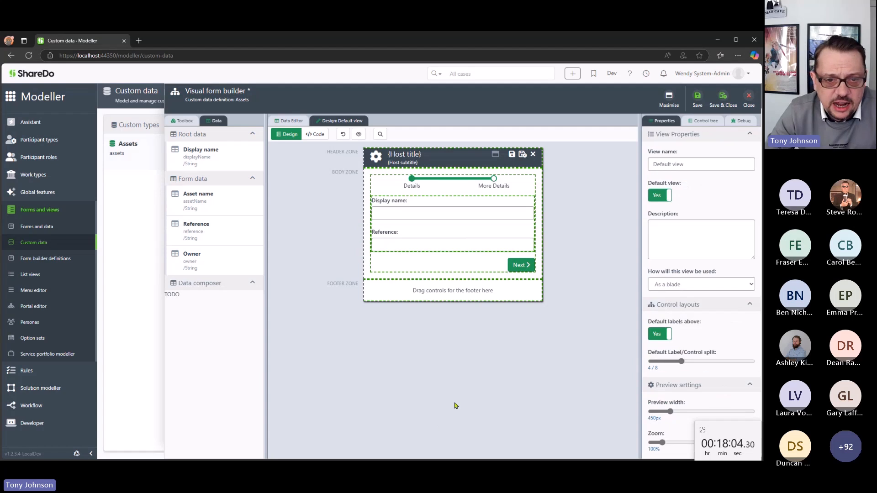
- Place the Asset name field and three copies of the Owner field on the wizard's More Details page
{"action": "left_click", "coordinate": [501, 178]}
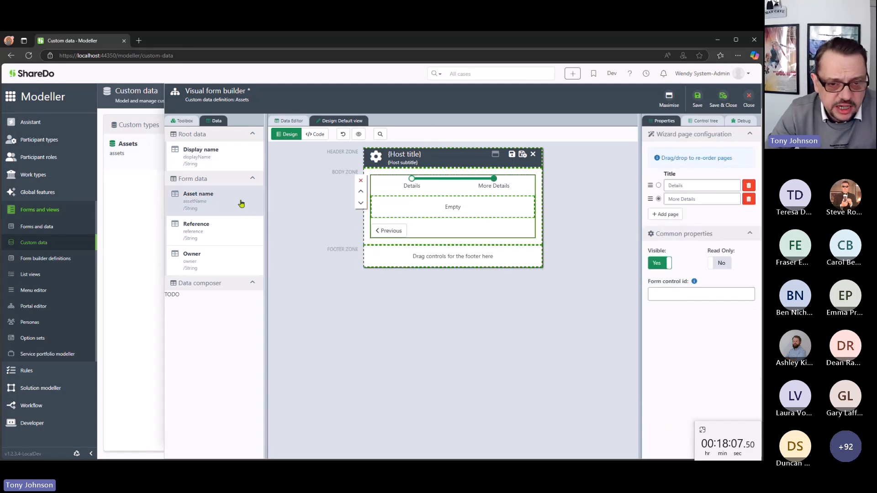
{"action": "left_click", "coordinate": [414, 181]}
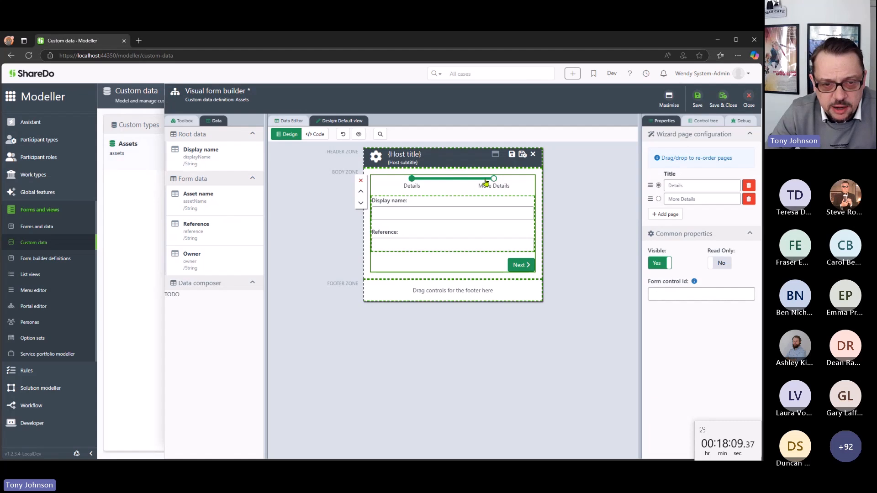
{"action": "left_click", "coordinate": [493, 179]}
{"action": "left_click_drag", "start_coordinate": [199, 195], "coordinate": [419, 209]}
{"action": "left_click_drag", "start_coordinate": [203, 266], "coordinate": [451, 238]}
{"action": "left_click_drag", "start_coordinate": [222, 264], "coordinate": [485, 247]}
{"action": "left_click_drag", "start_coordinate": [201, 264], "coordinate": [463, 278]}
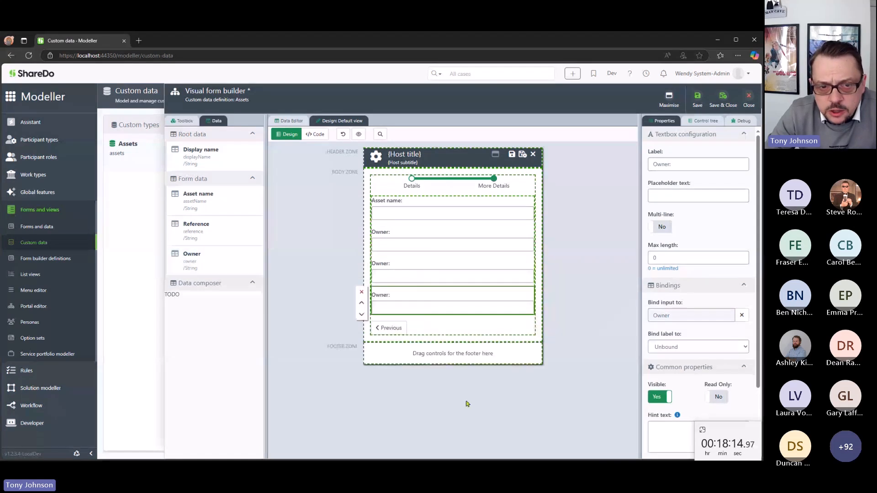
{"action": "left_click", "coordinate": [467, 404]}
- Preview the Assets form and test both wizard pages with dummy text such as trtegger, ergergerg and erger
{"action": "left_click", "coordinate": [381, 134]}
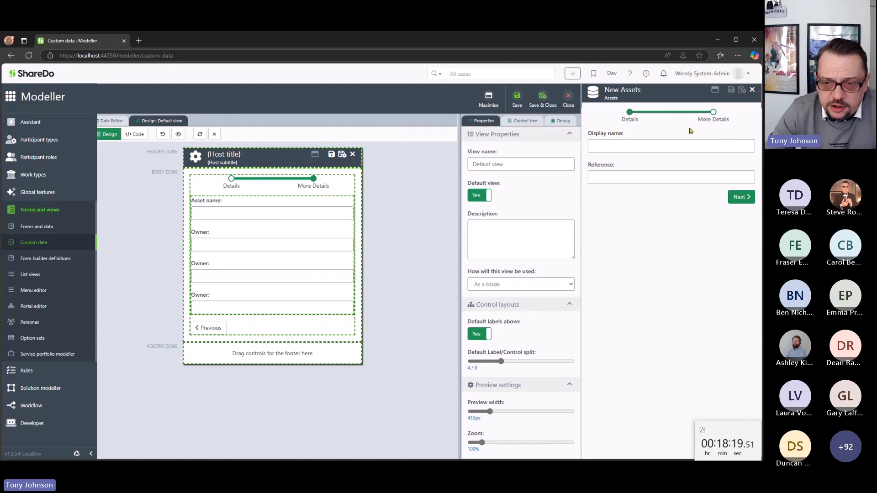
{"action": "left_click", "coordinate": [644, 146]}
{"action": "type", "text": "trtegger"}
{"action": "left_click", "coordinate": [643, 178]}
{"action": "type", "text": "ergergerg"}
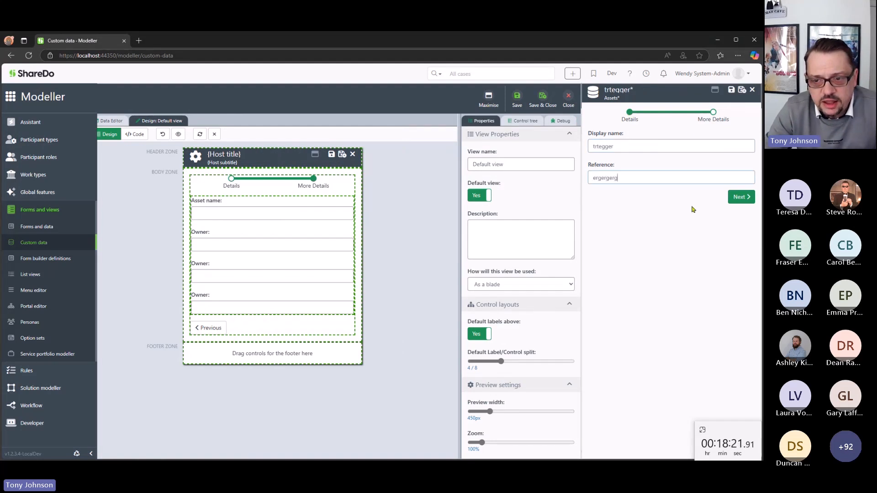
{"action": "left_click", "coordinate": [741, 196]}
{"action": "left_click", "coordinate": [659, 146]}
{"action": "type", "text": "erg"}
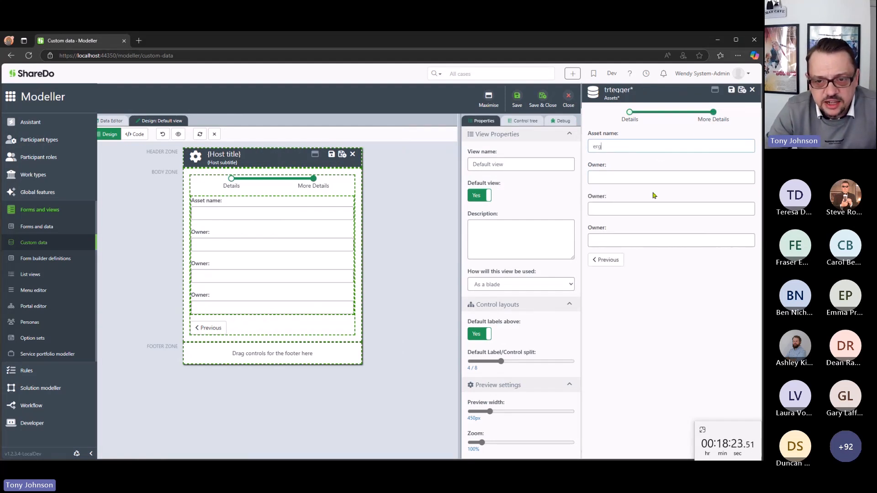
{"action": "type", "text": "erergergerg"}
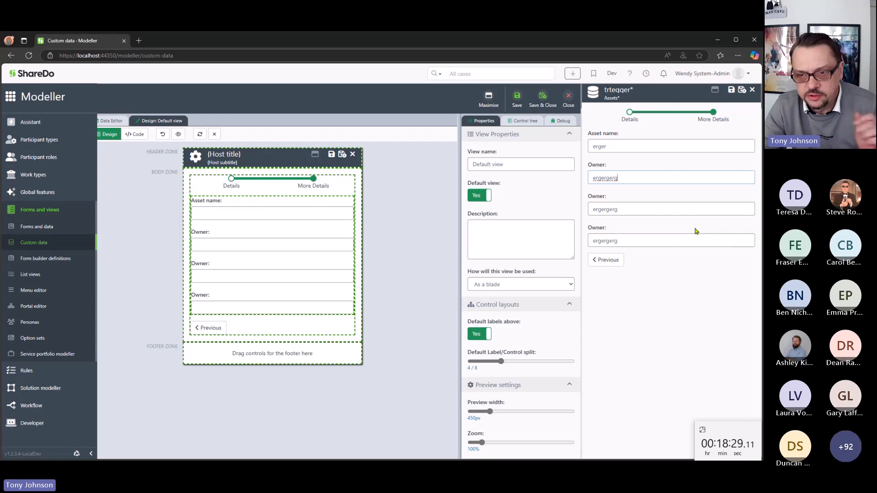
- Close the form preview, then save and close the Assets definition
{"action": "left_click", "coordinate": [752, 91]}
{"action": "left_click", "coordinate": [403, 140]}
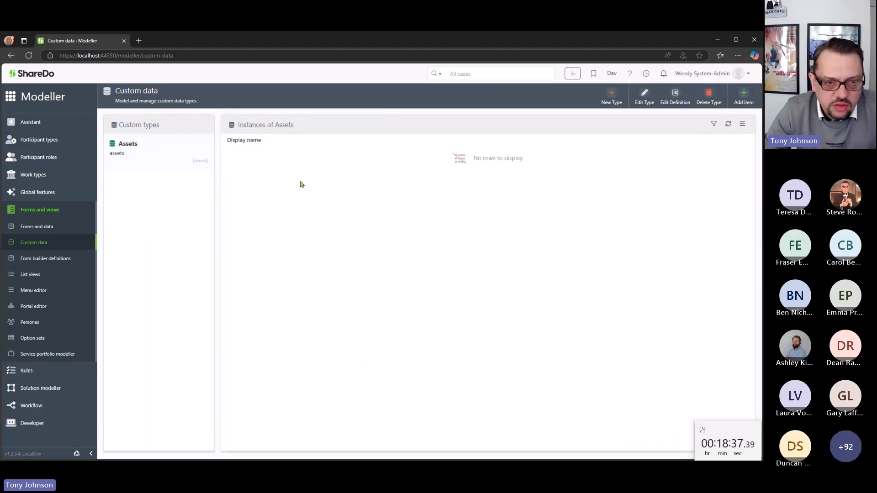
- Start a new Assets item with the owner's first name plus Asset One as display name and RJ01 as reference
{"action": "left_click", "coordinate": [745, 98]}
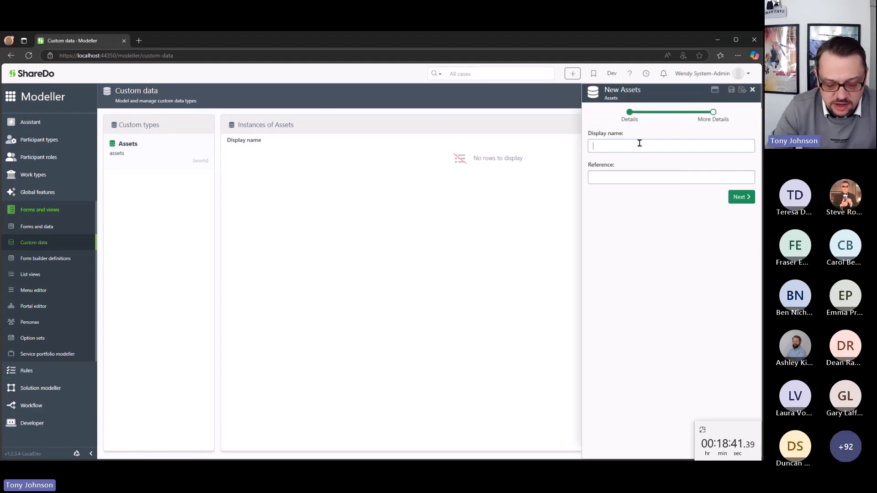
{"action": "type", "text": "Tonys Asse"}
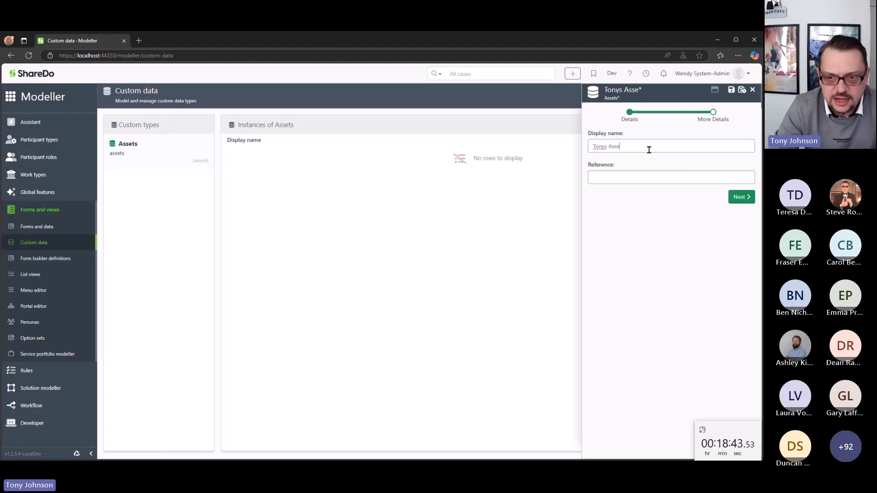
{"action": "type", "text": "t One"}
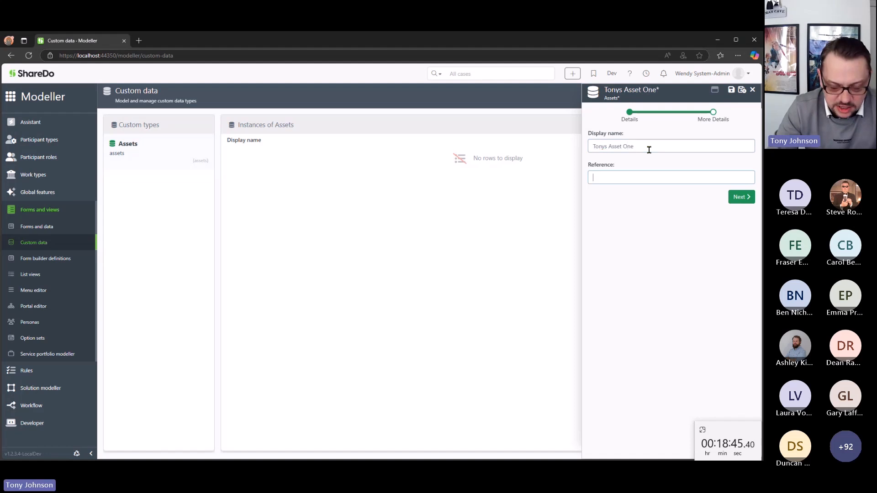
{"action": "type", "text": "Ref1"}
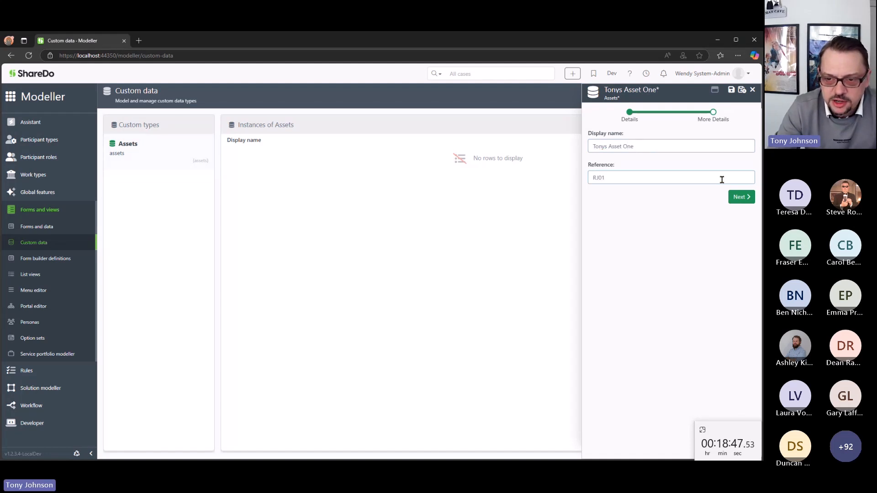
- On the More Details page, enter Hello as asset name and the owner's first name, save the item, and refresh the instances list
{"action": "left_click", "coordinate": [745, 199]}
{"action": "left_click", "coordinate": [664, 147]}
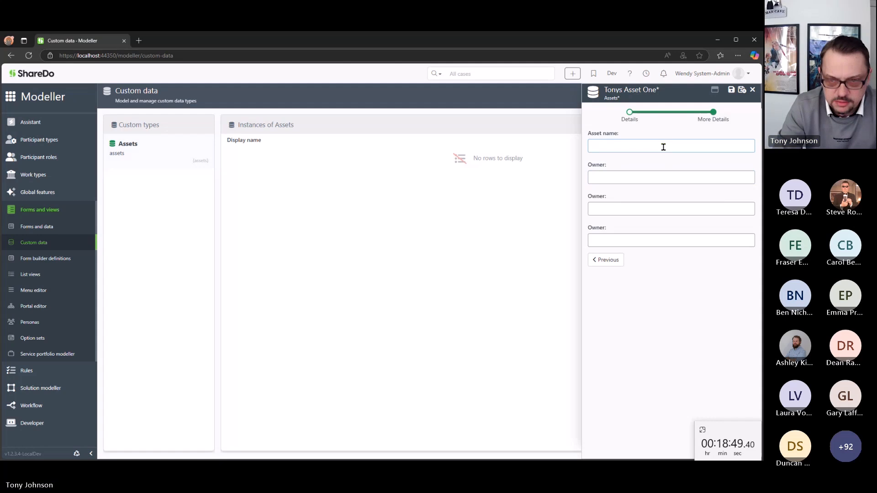
{"action": "type", "text": "Hell"}
{"action": "type", "text": "Tony"}
{"action": "left_click", "coordinate": [742, 90]}
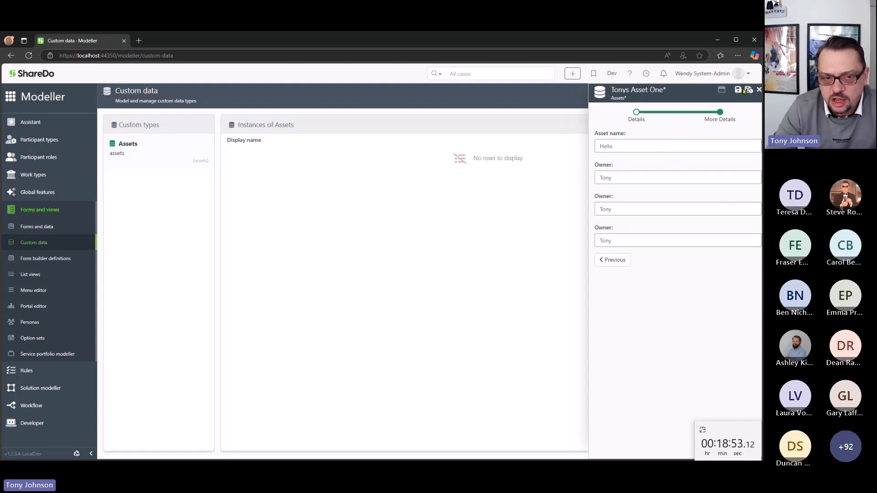
{"action": "left_click", "coordinate": [728, 125]}
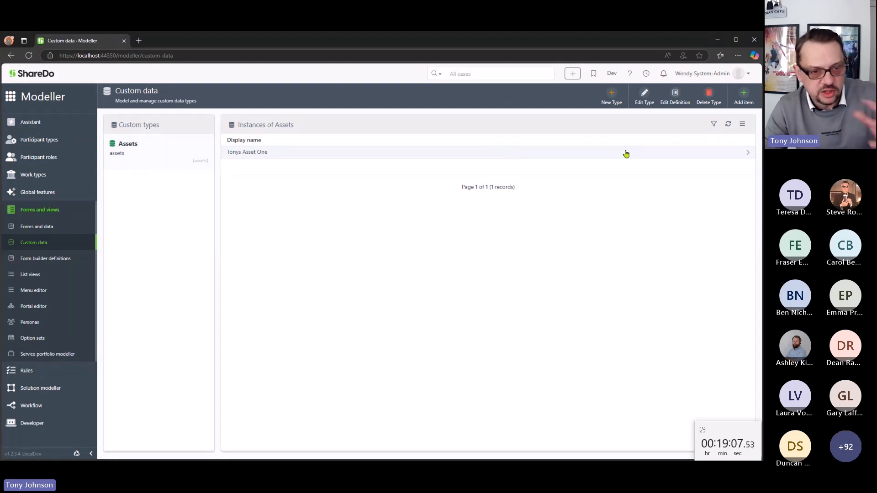
- Add the Asset name, Owner and Reference columns to the Assets list view and save it
{"action": "left_click", "coordinate": [743, 124]}
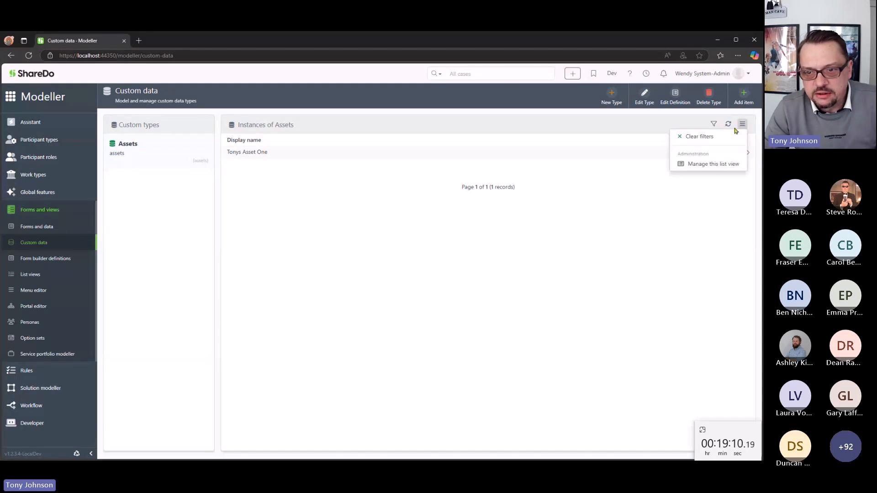
{"action": "left_click", "coordinate": [715, 167]}
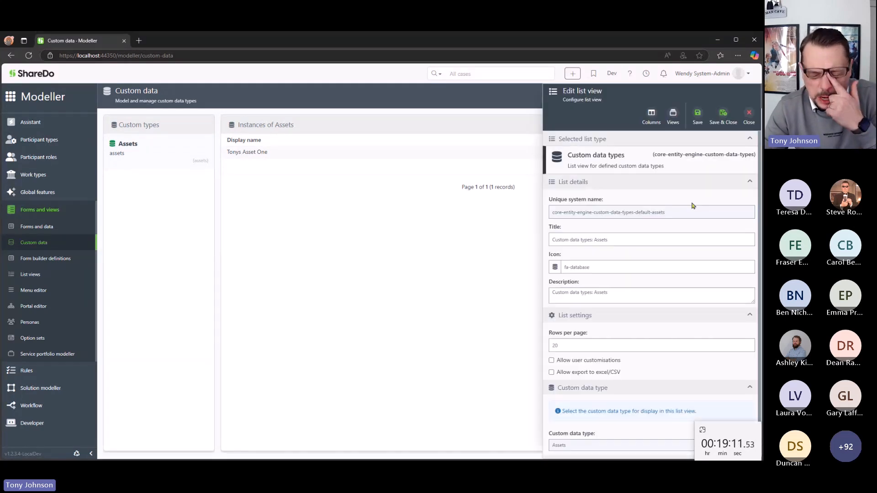
{"action": "left_click", "coordinate": [652, 117]}
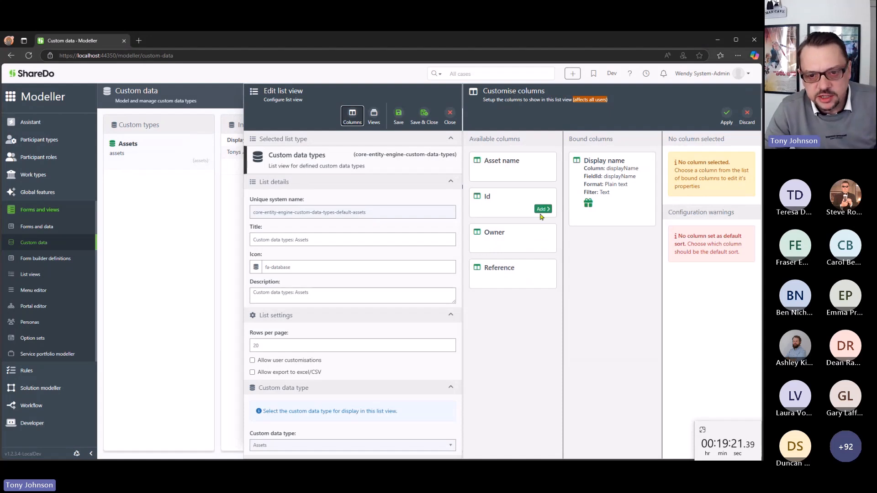
{"action": "left_click", "coordinate": [542, 174]}
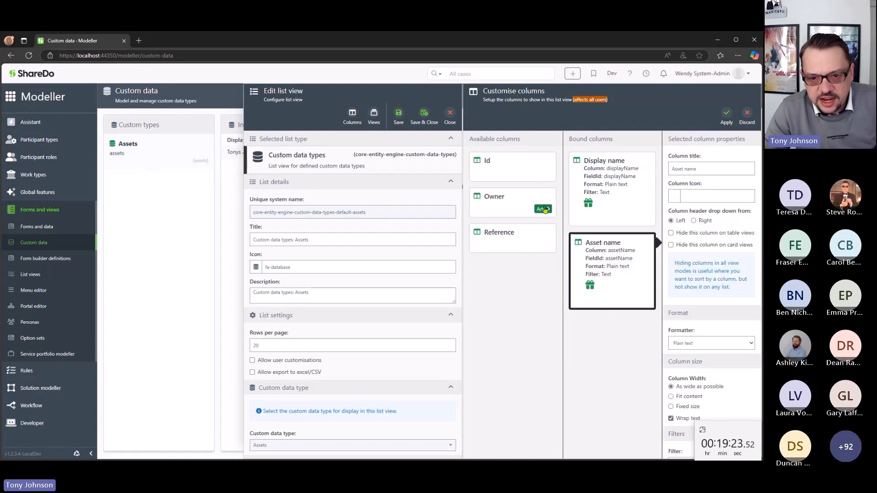
{"action": "left_click", "coordinate": [543, 209]}
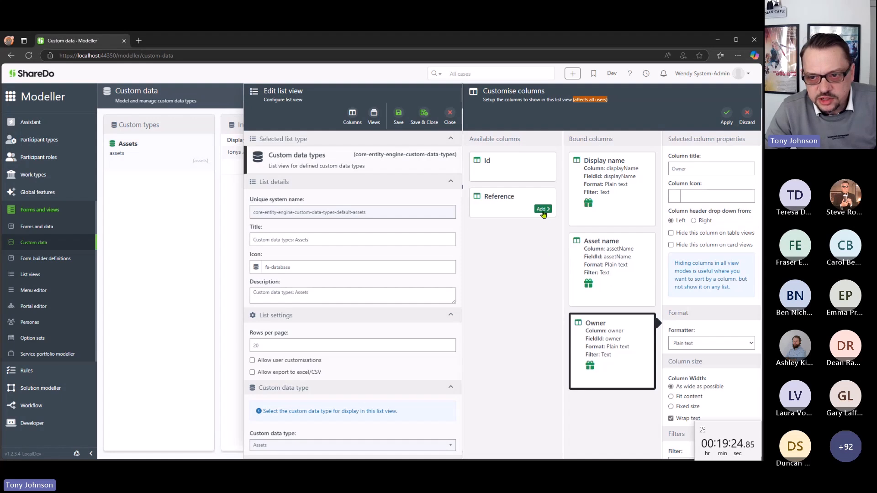
{"action": "left_click", "coordinate": [543, 209]}
{"action": "left_click", "coordinate": [727, 116]}
{"action": "left_click", "coordinate": [723, 114]}
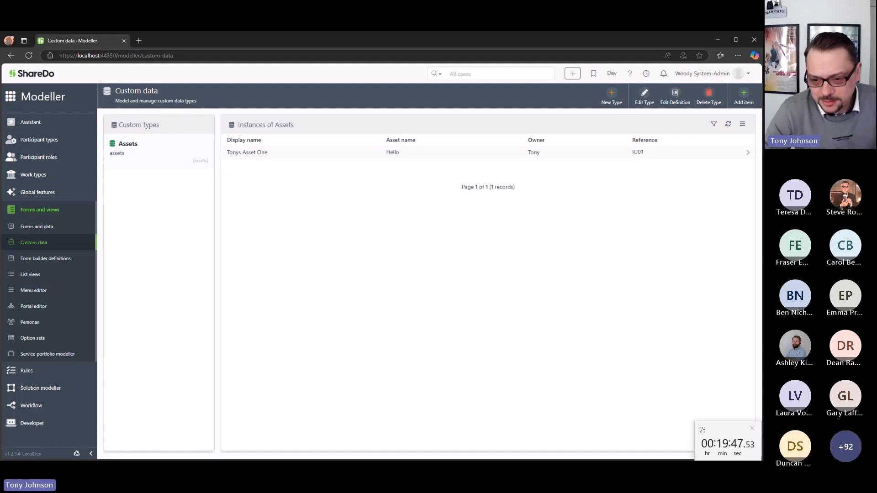
- Switch to the PowerPoint presentation and maximise its window on the ShareDo Ask Early Preview slide
{"action": "left_click", "coordinate": [728, 436]}
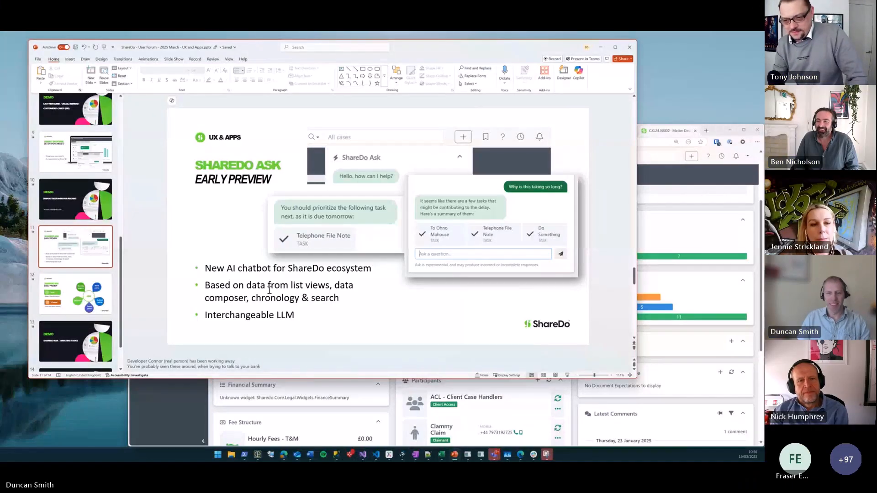
{"action": "left_click", "coordinate": [398, 312]}
{"action": "left_click", "coordinate": [424, 306]}
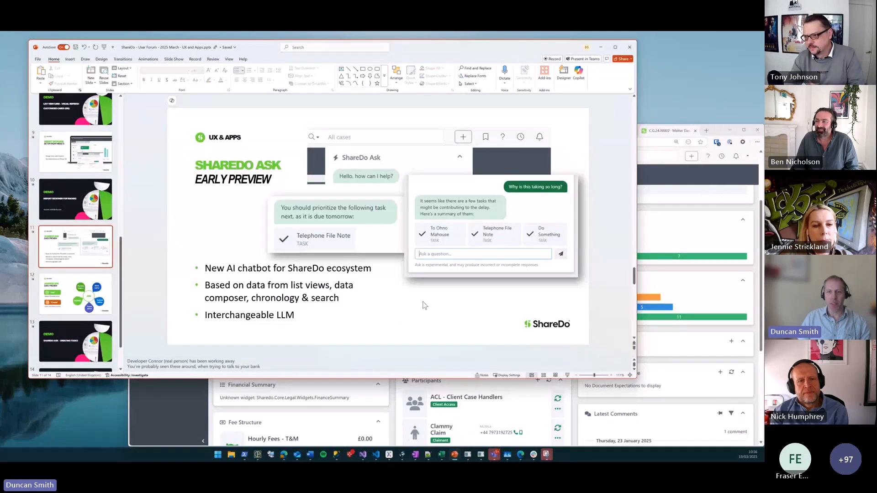
{"action": "double_click", "coordinate": [496, 49]}
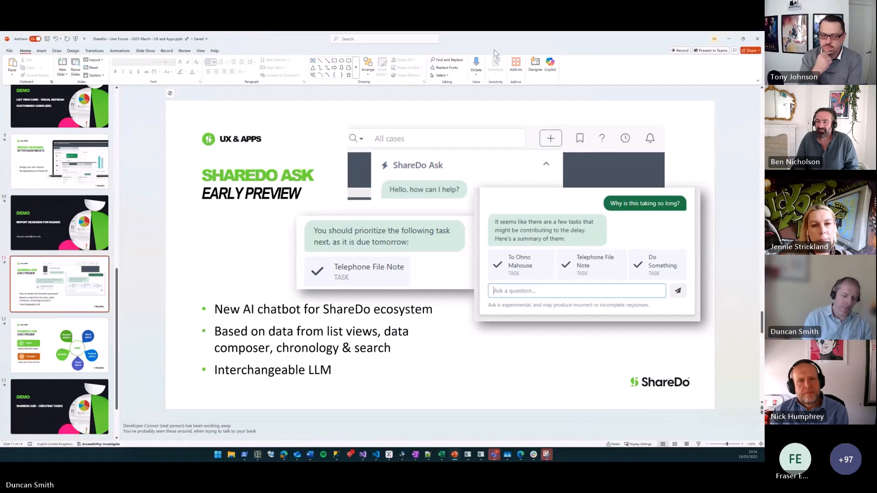
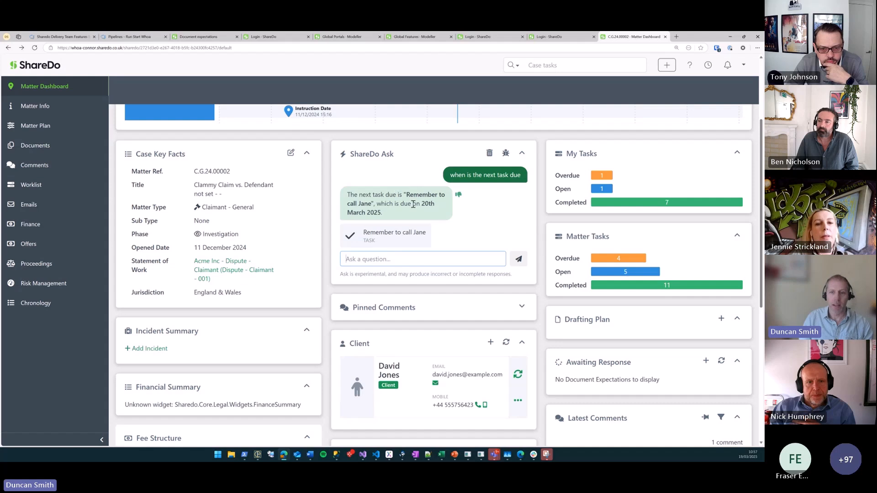
- On the ShareDo matter dashboard, ask the ShareDo Ask chatbot "who is that assigned to"
{"action": "scroll", "coordinate": [415, 223], "scroll_direction": "down", "scroll_amount": 1}
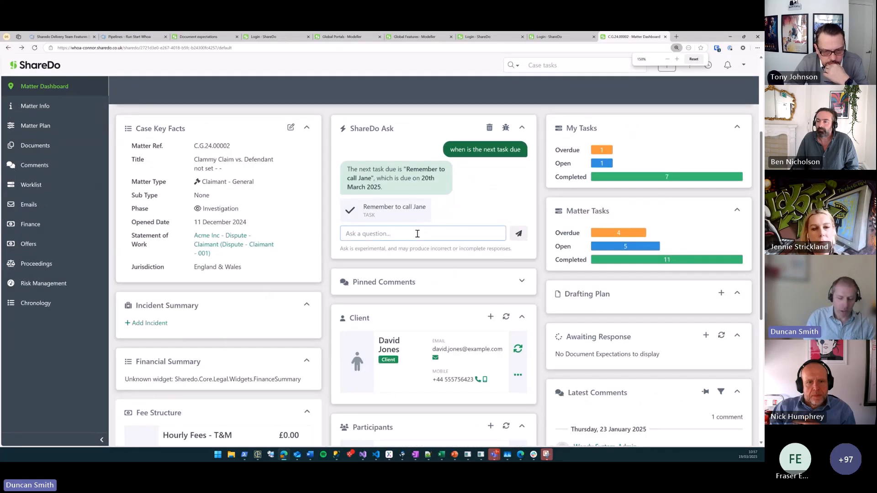
{"action": "type", "text": "wha"}
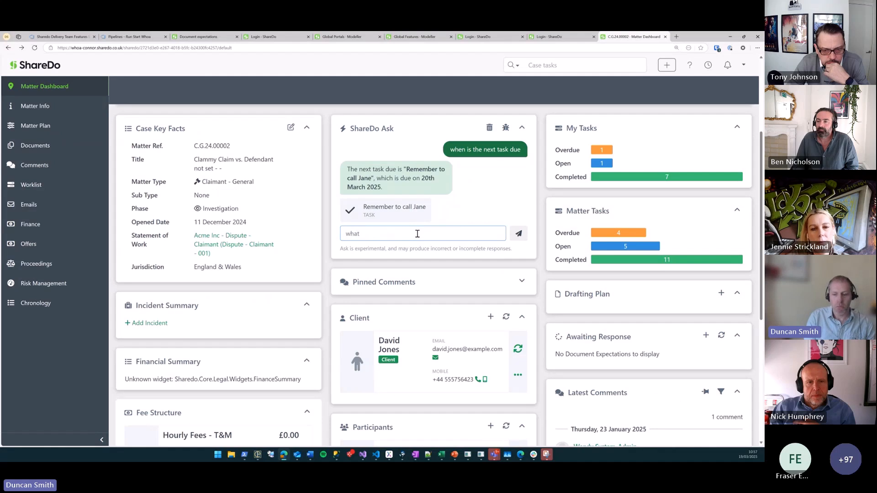
{"action": "type", "text": "t"}
{"action": "key", "text": "ctrl+a"}
{"action": "key", "text": "BackSpace"}
{"action": "type", "text": "who is that assigned to"}
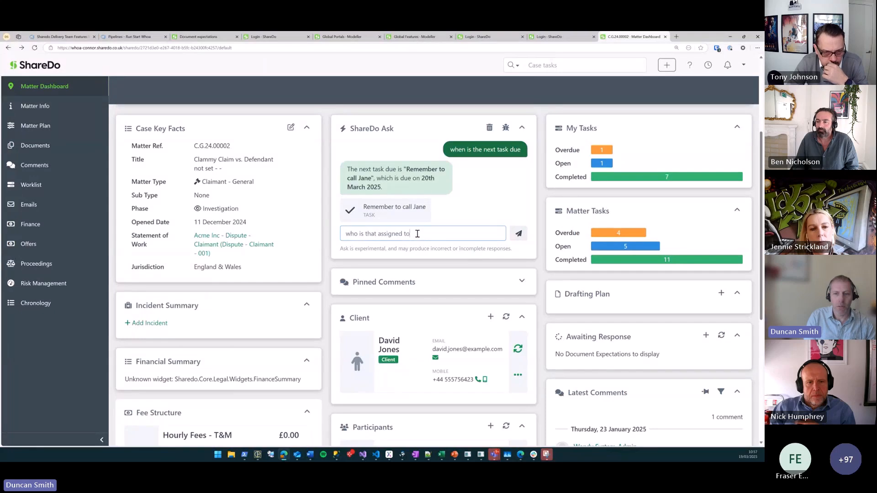
{"action": "key", "text": "Return"}
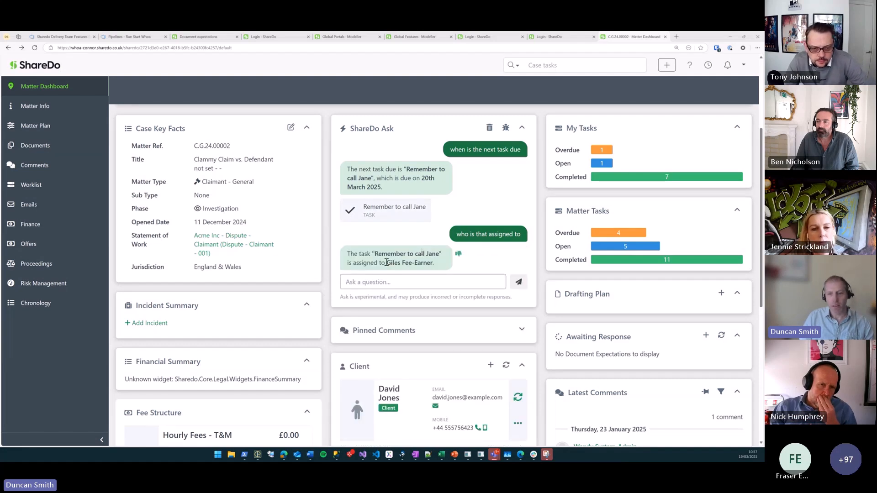
- Ask the ShareDo Ask chatbot "what's the one after that?" and clear the conversation
{"action": "left_click", "coordinate": [417, 278]}
{"action": "type", "text": "what's t"}
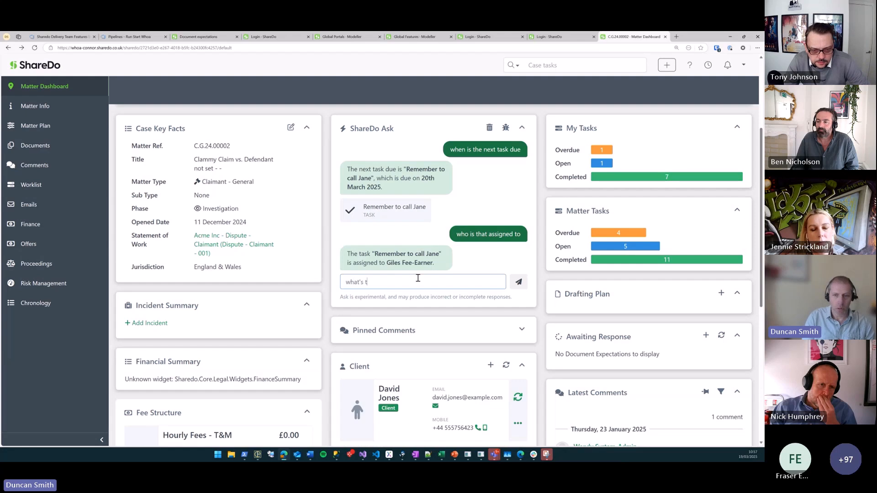
{"action": "type", "text": "he one after that?"}
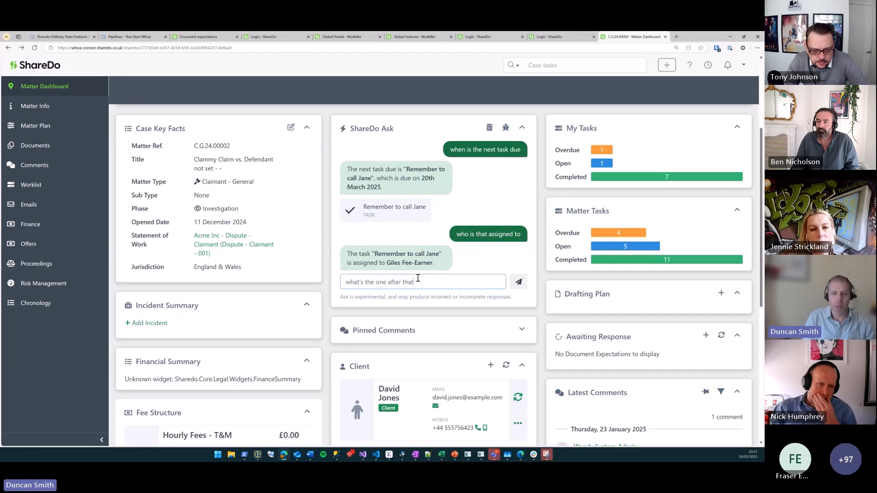
{"action": "key", "text": "Return"}
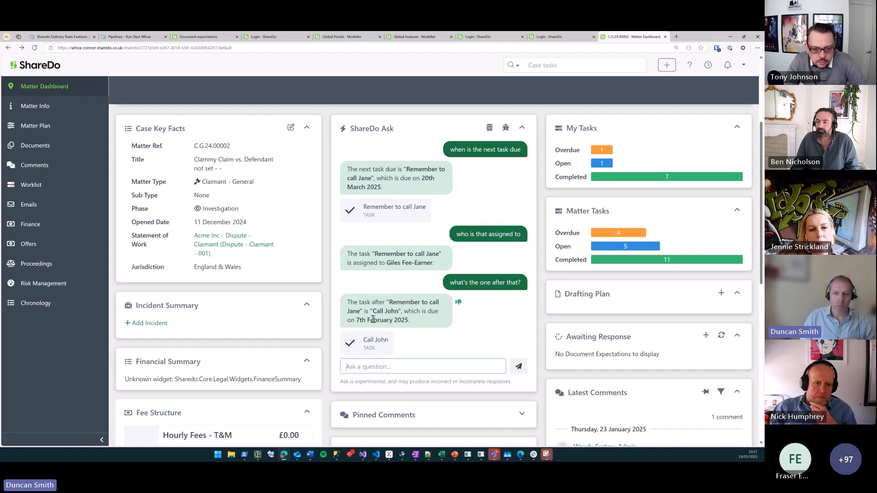
{"action": "left_click", "coordinate": [490, 127]}
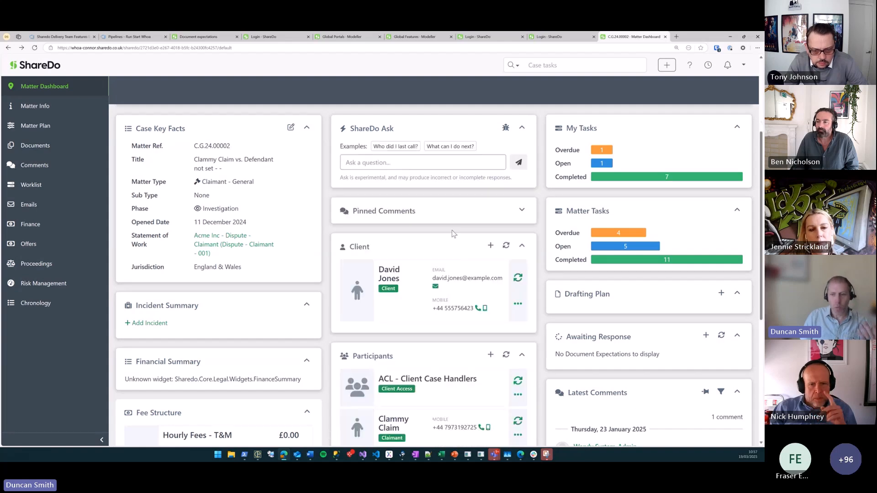
- Ask the ShareDo Ask chatbot "who did I last contact on this case?"
{"action": "left_click", "coordinate": [430, 171]}
{"action": "scroll", "coordinate": [425, 299], "scroll_direction": "up", "scroll_amount": 1}
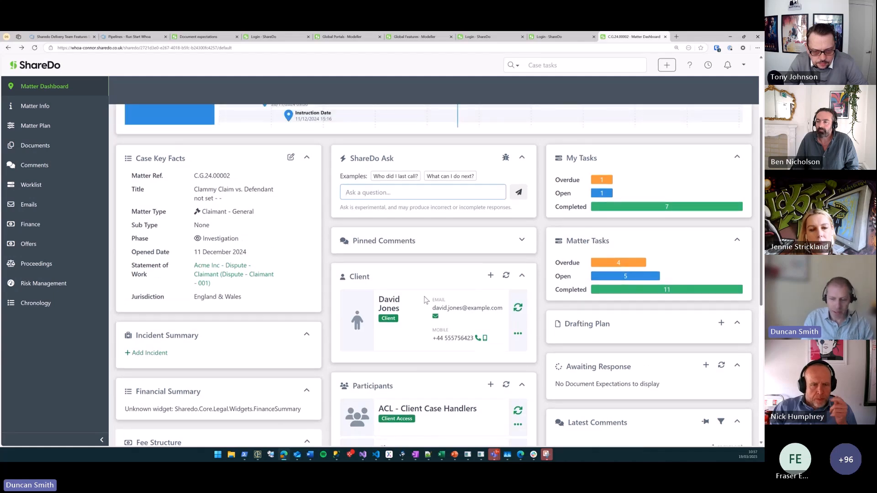
{"action": "type", "text": "who "}
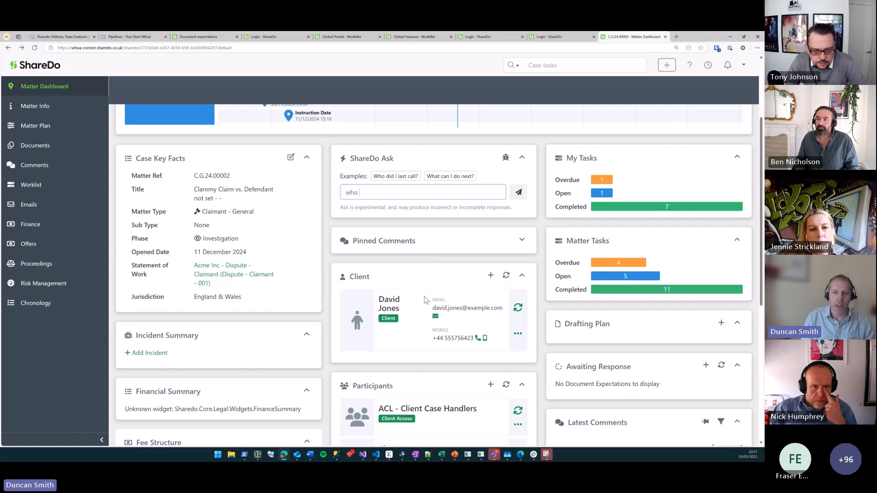
{"action": "type", "text": "did I last con"}
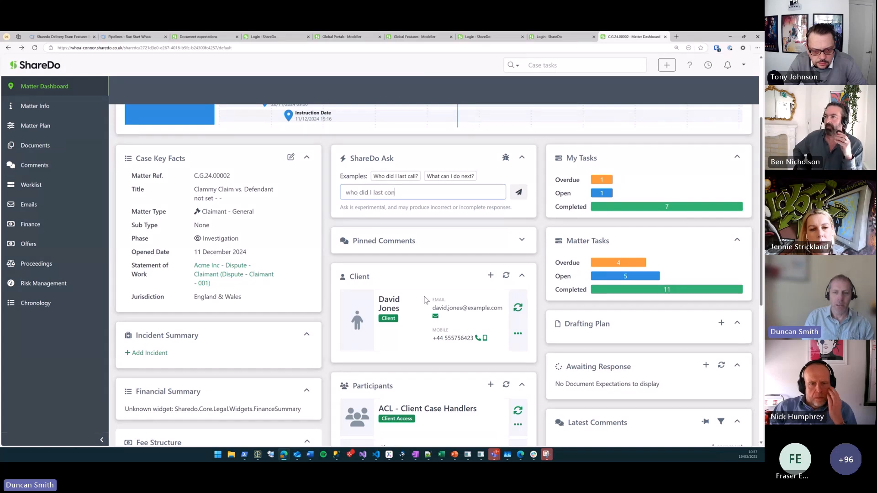
{"action": "type", "text": "tact on this case?"}
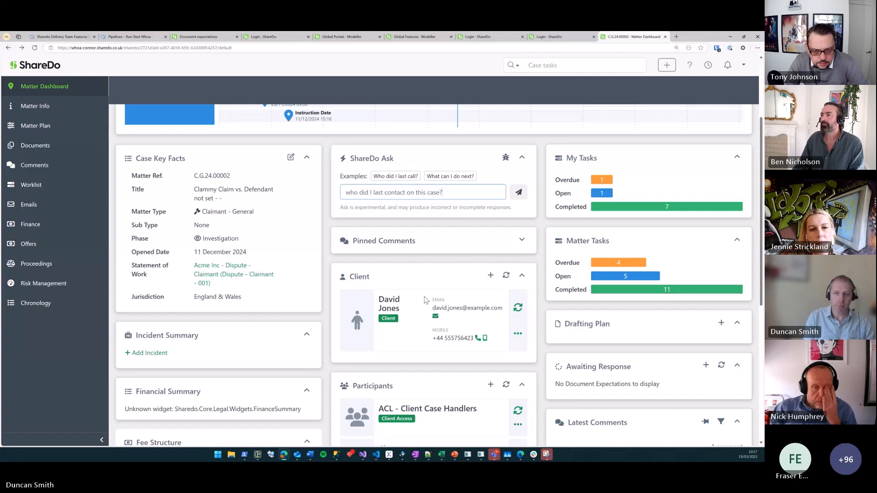
{"action": "key", "text": "Return"}
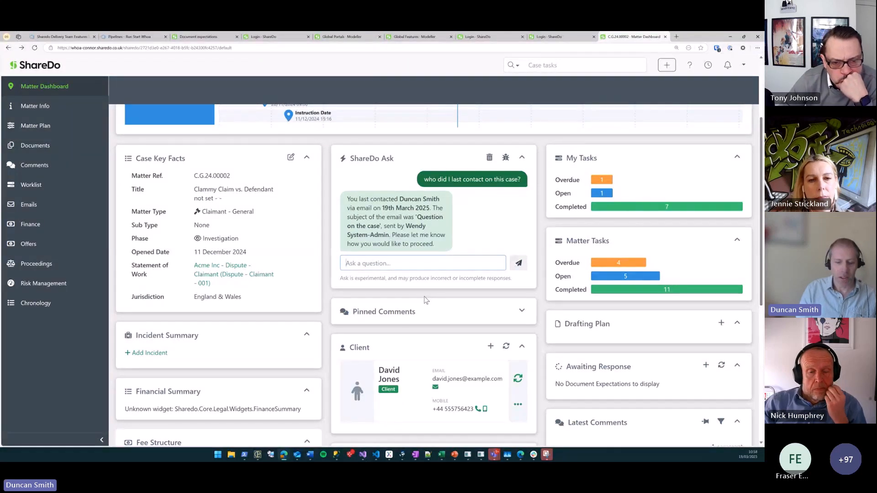
- Ask the ShareDo Ask chatbot the follow-up question "what was said?" and clear the conversation
{"action": "type", "text": "what was "}
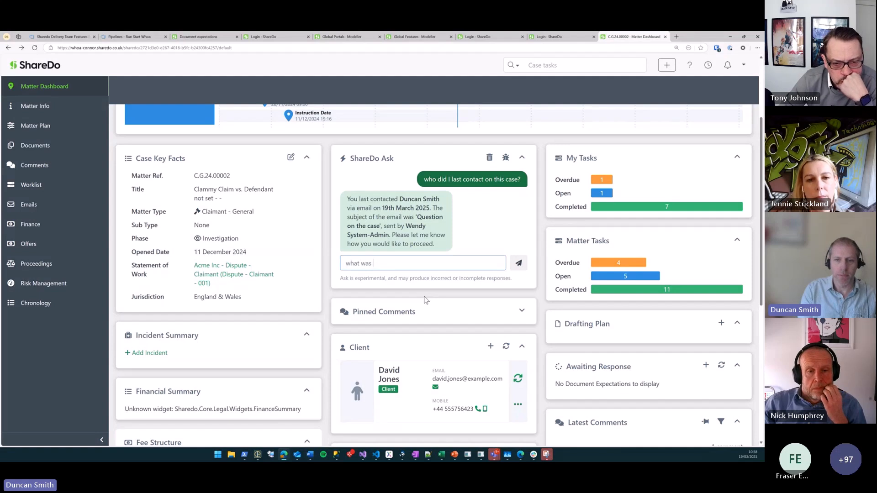
{"action": "type", "text": "said?"}
{"action": "key", "text": "Return"}
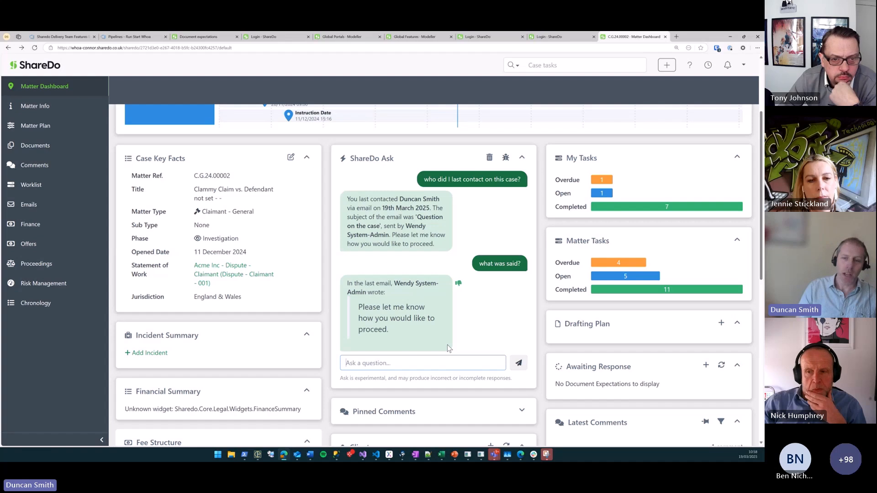
{"action": "left_click", "coordinate": [490, 157]}
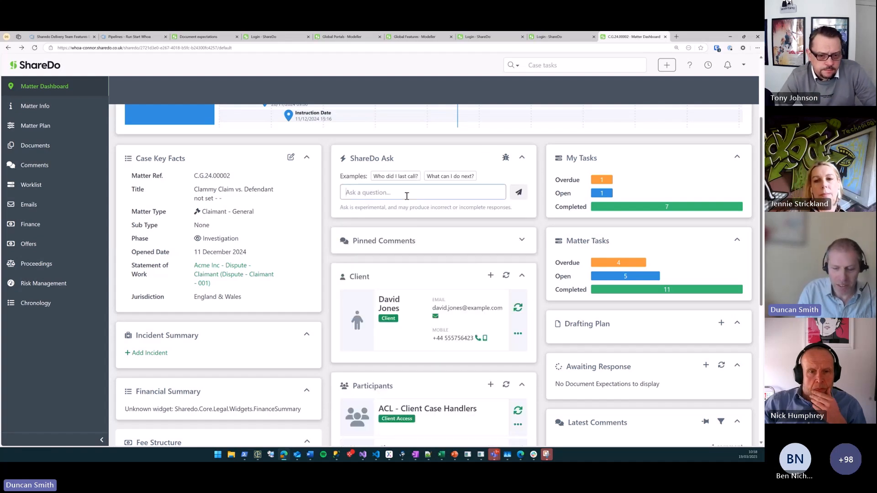
- Tell the ShareDo Ask chatbot to create a task for tomorrow to ask the named colleague about fb2
{"action": "type", "text": "create "}
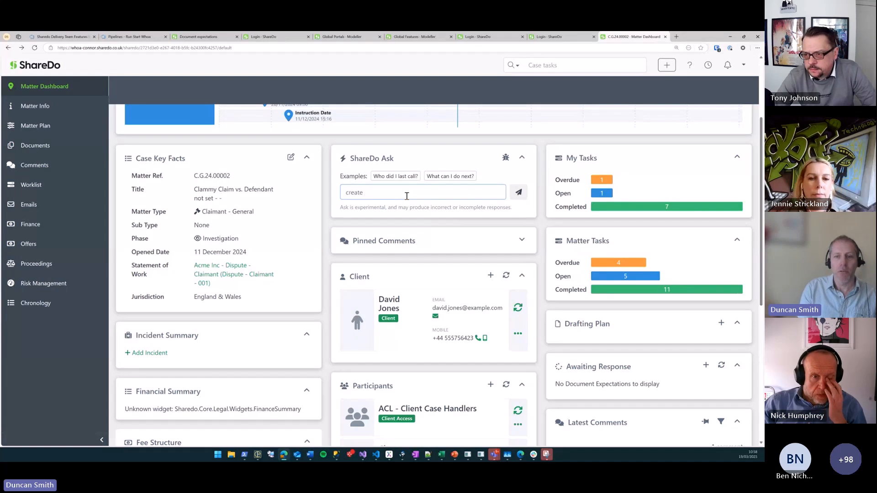
{"action": "type", "text": "a task "}
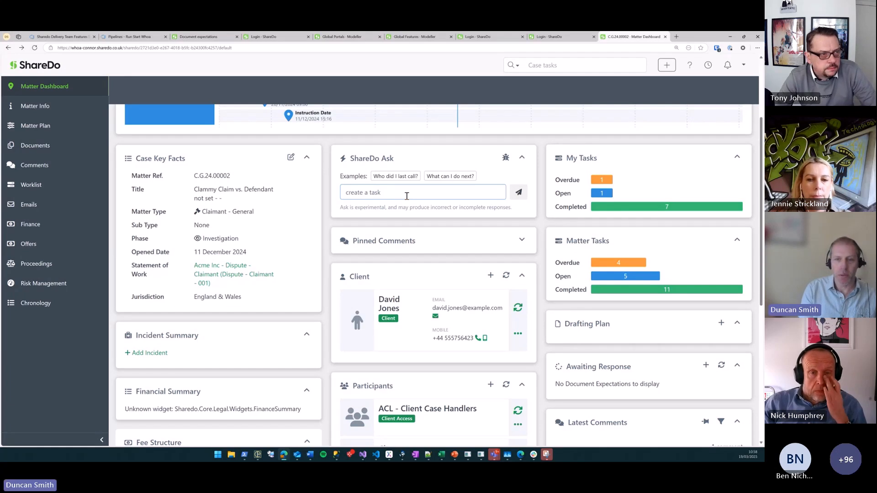
{"action": "type", "text": "to ask tony a"}
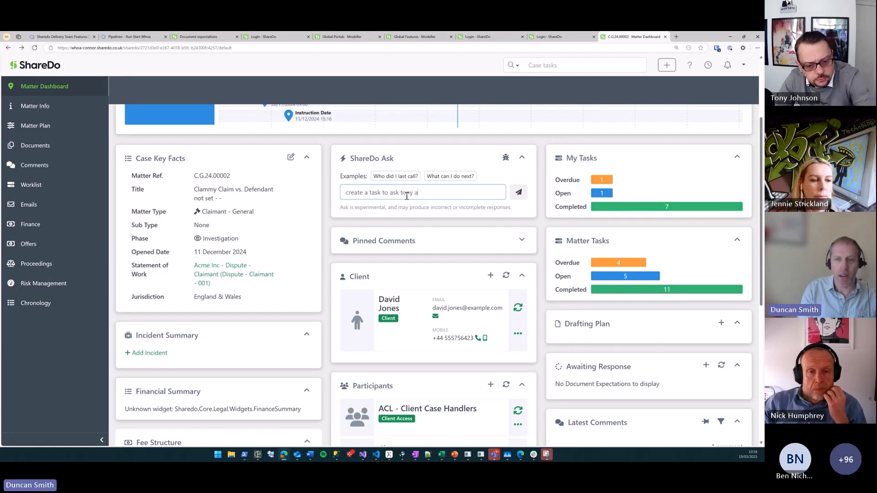
{"action": "type", "text": "bout fb2 tomorrow"}
{"action": "key", "text": "Return"}
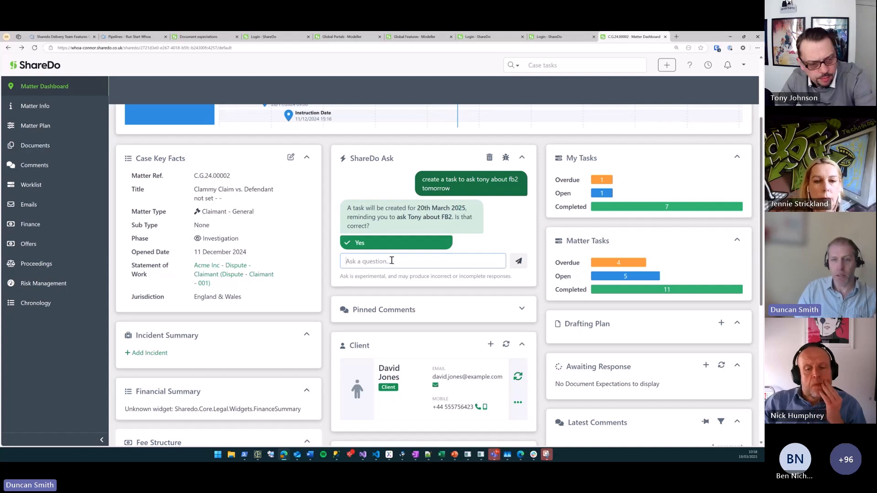
- Have the chatbot move the proposed task with "make it for the day after" and confirm its creation with "yep"
{"action": "type", "text": "make it for the day after"}
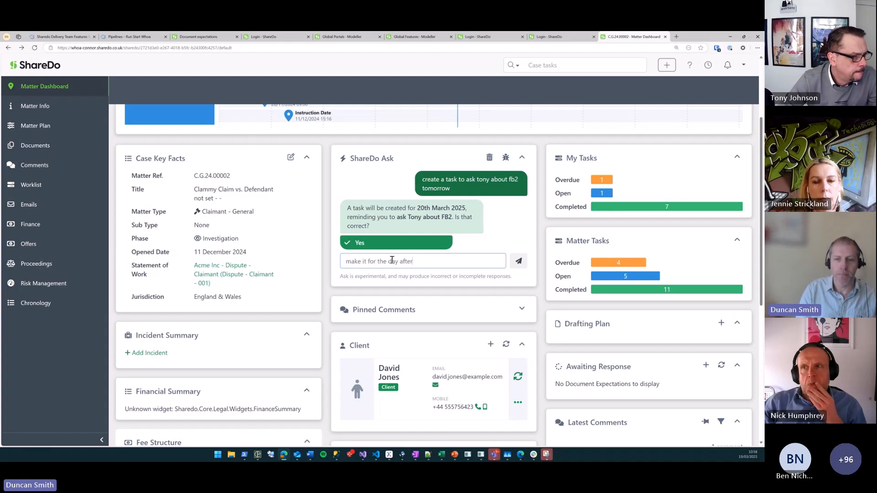
{"action": "key", "text": "Return"}
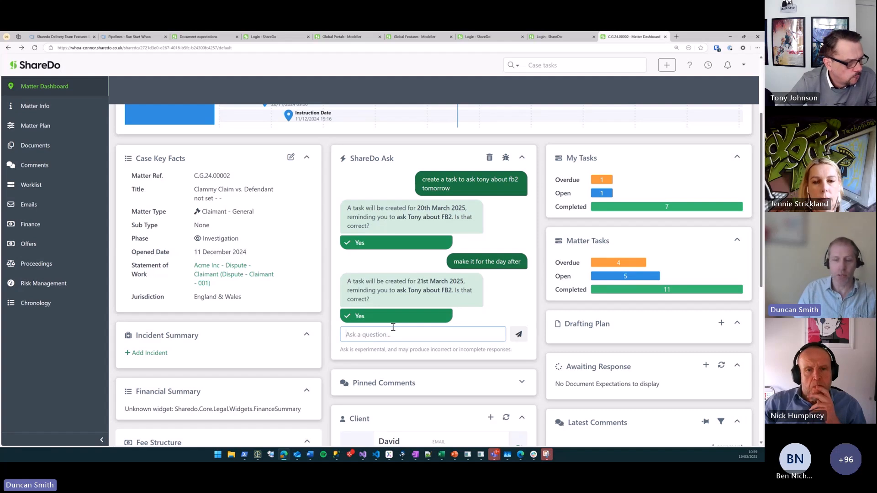
{"action": "type", "text": "yep"}
{"action": "key", "text": "Return"}
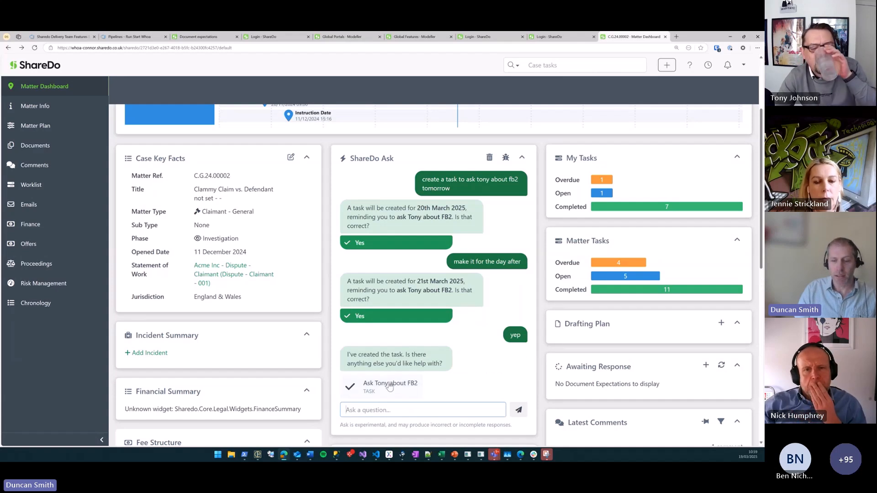
- Open the FB2 task created in the chat to check its details, and close it again
{"action": "left_click", "coordinate": [386, 387]}
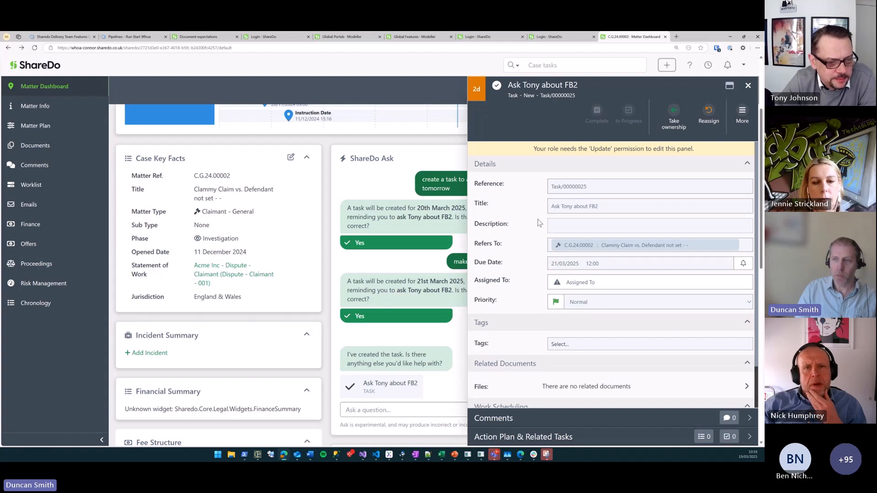
{"action": "left_click", "coordinate": [747, 86]}
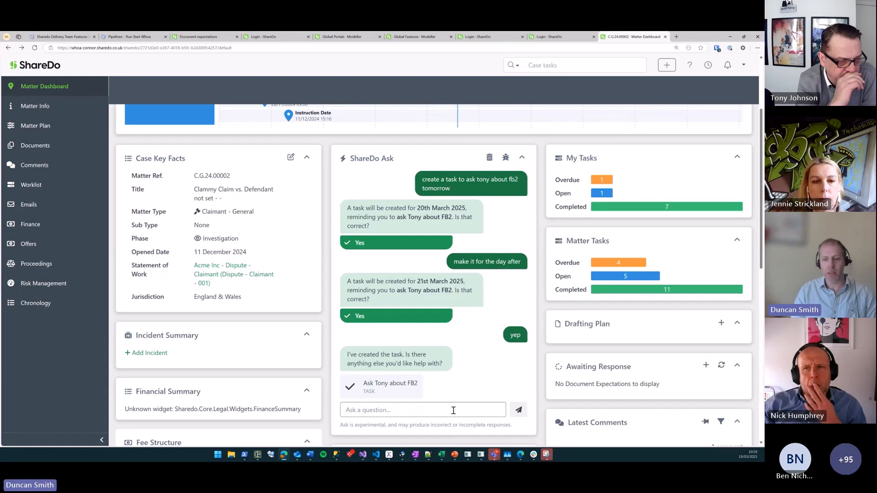
{"action": "scroll", "coordinate": [453, 410], "scroll_direction": "down", "scroll_amount": 1}
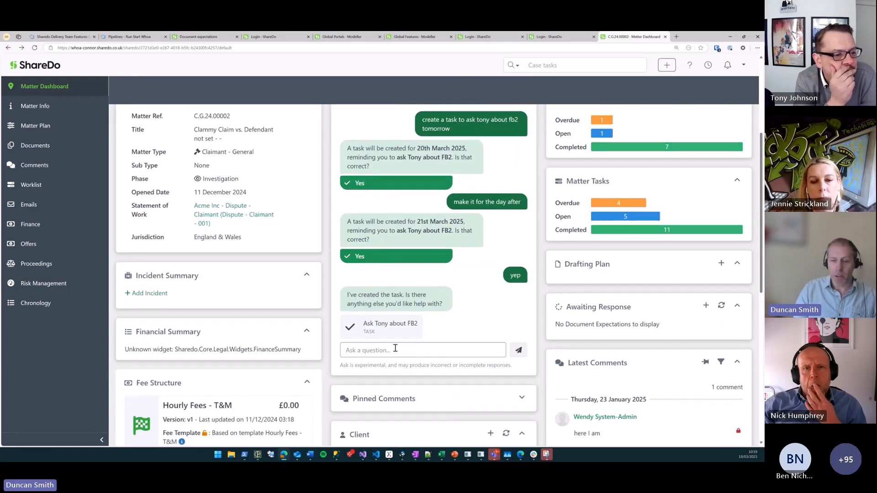